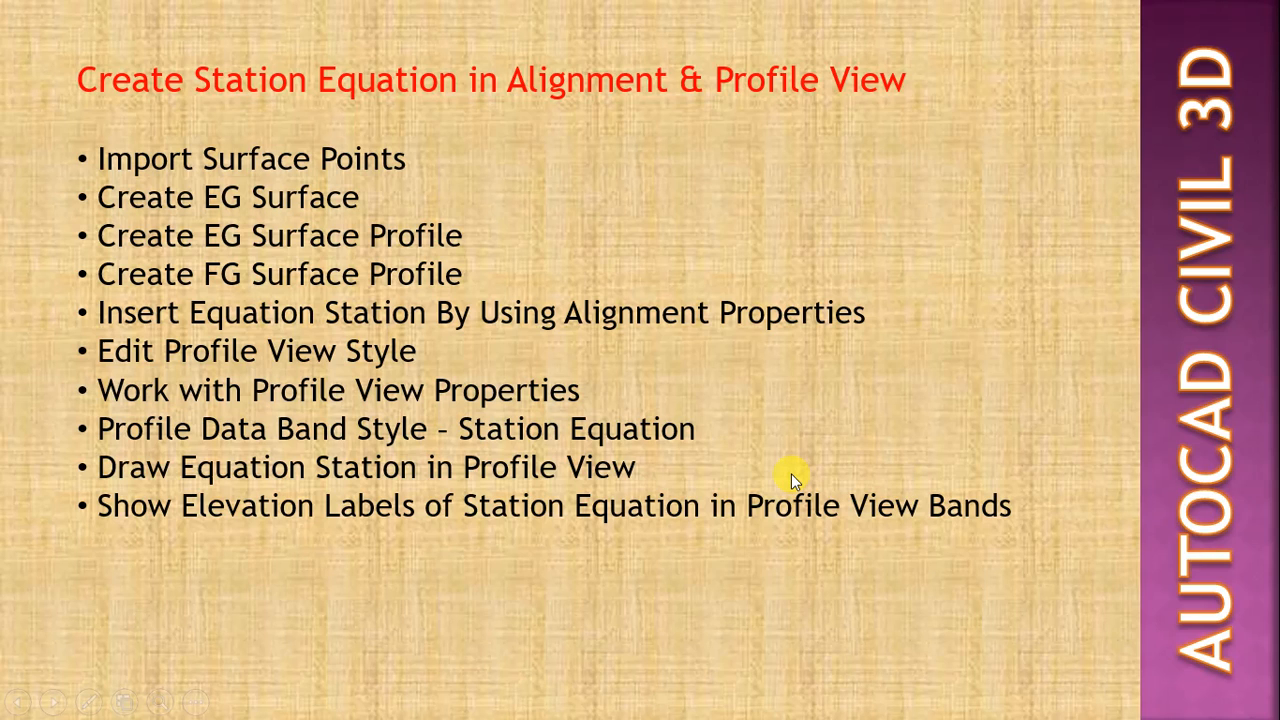
- Leave the slide show and switch to AutoCAD Civil 3D with the surface drawing in view
key(Escape)
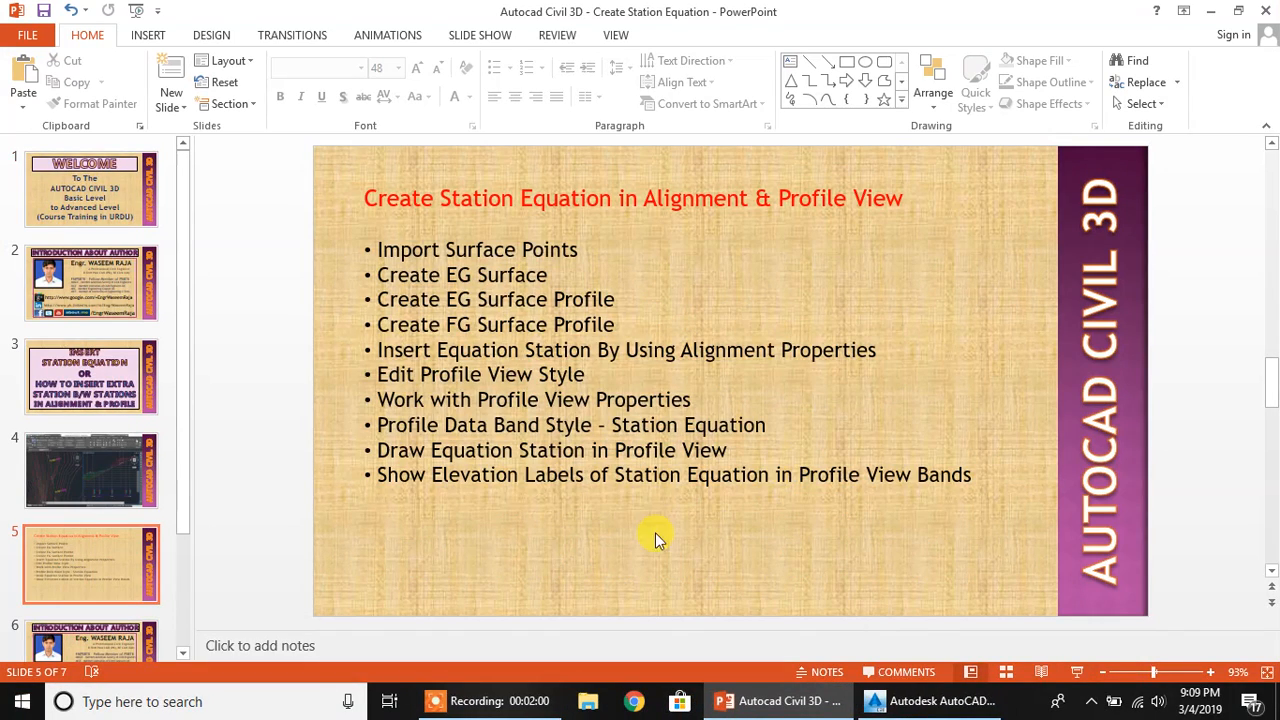
click(935, 701)
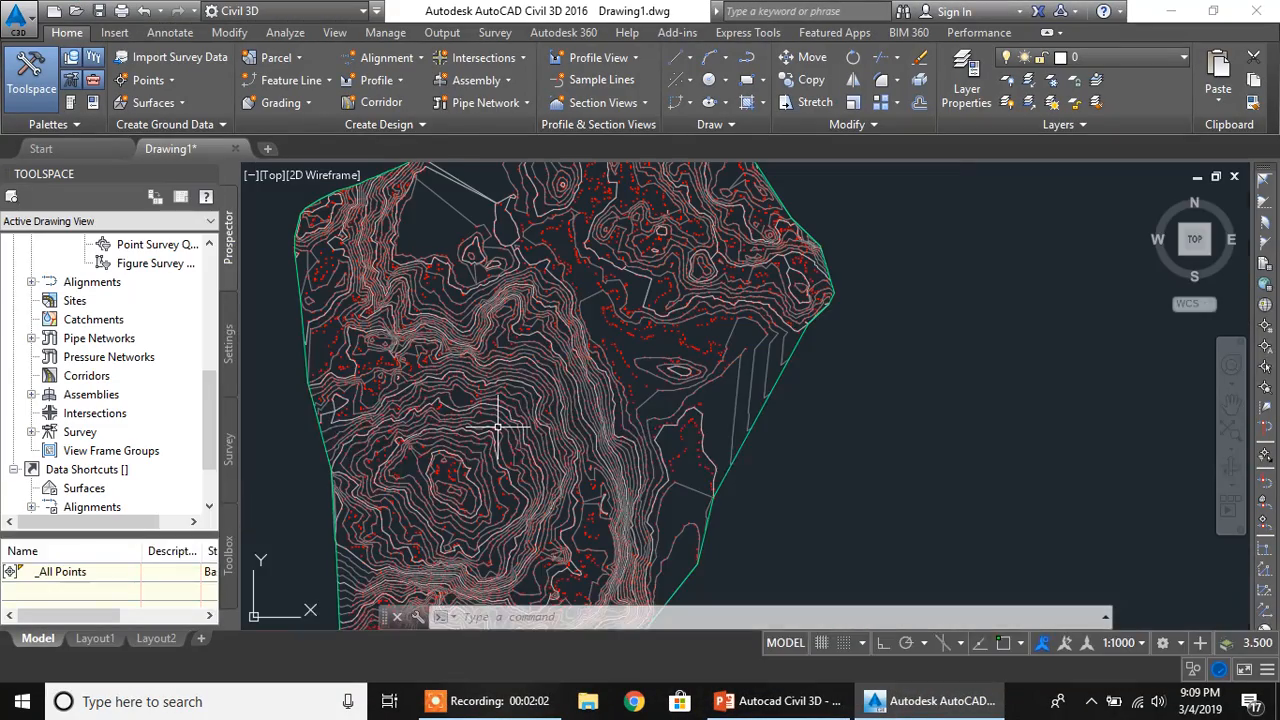
scroll(528, 380, down, 3)
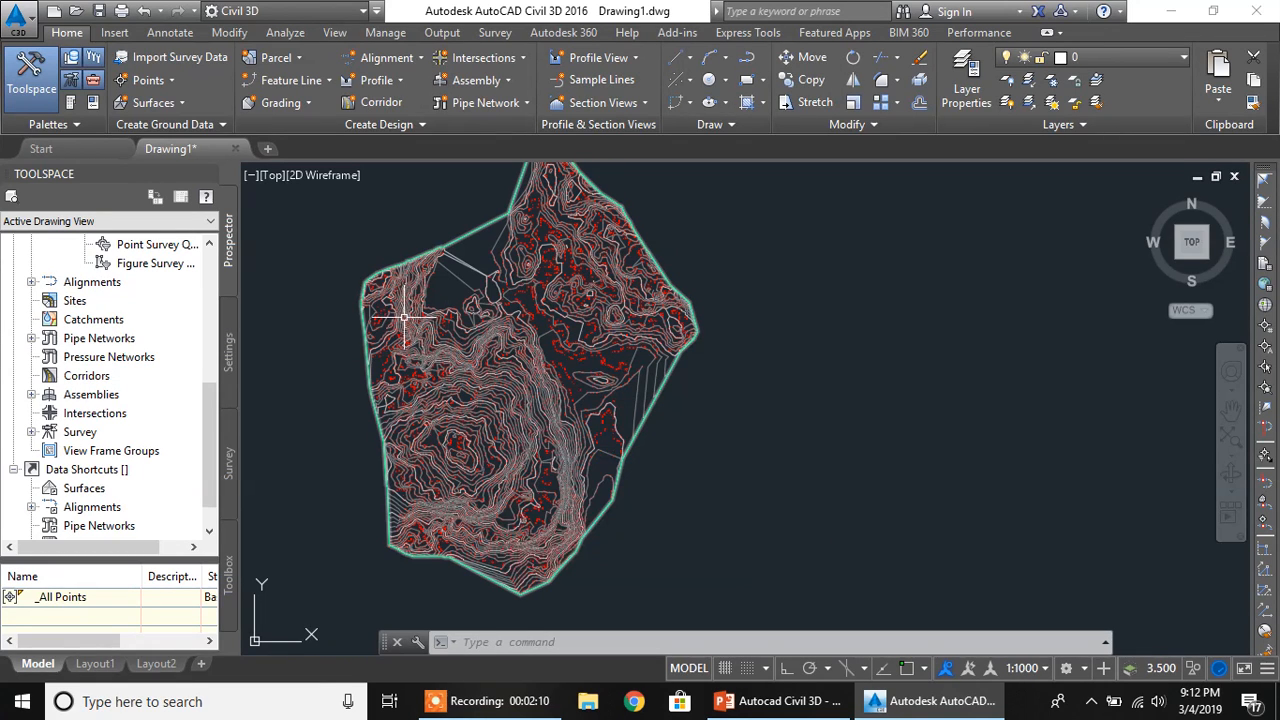
- Start a new centerline alignment by layout named "Alignment - 1", keeping the Proposed style and All Labels label set
click(378, 57)
click(399, 89)
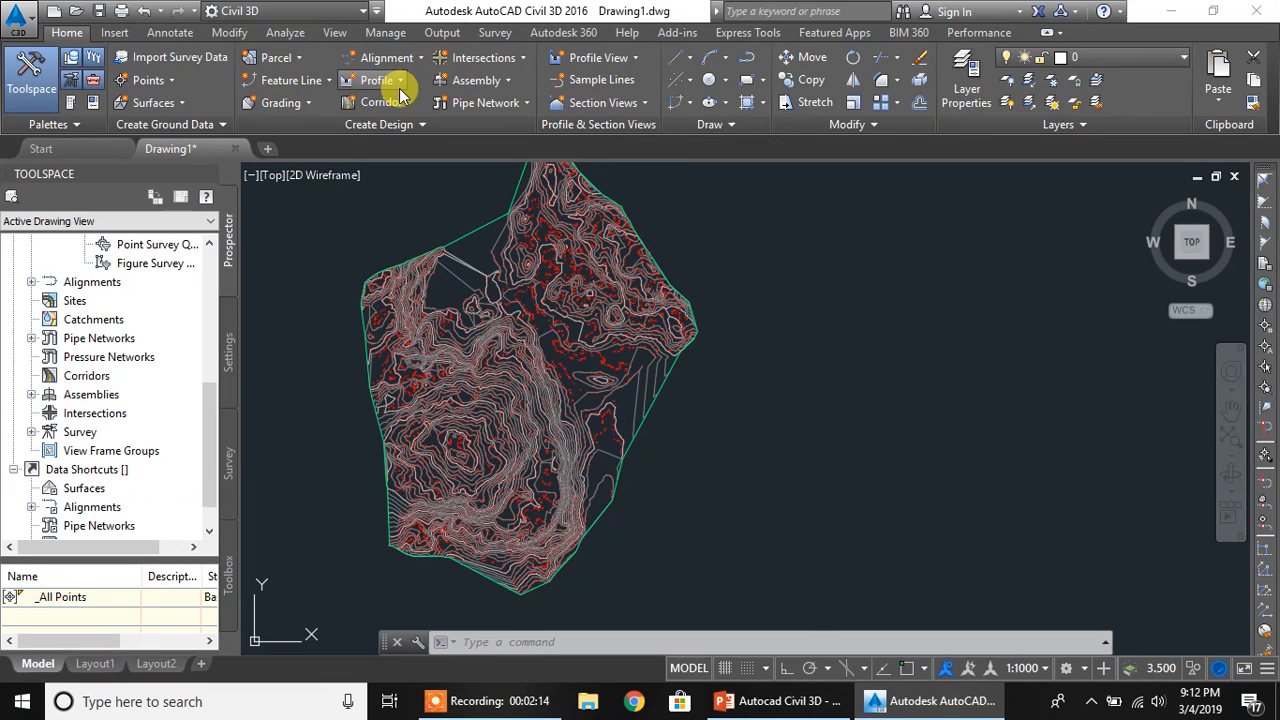
drag(664, 106, 557, 106)
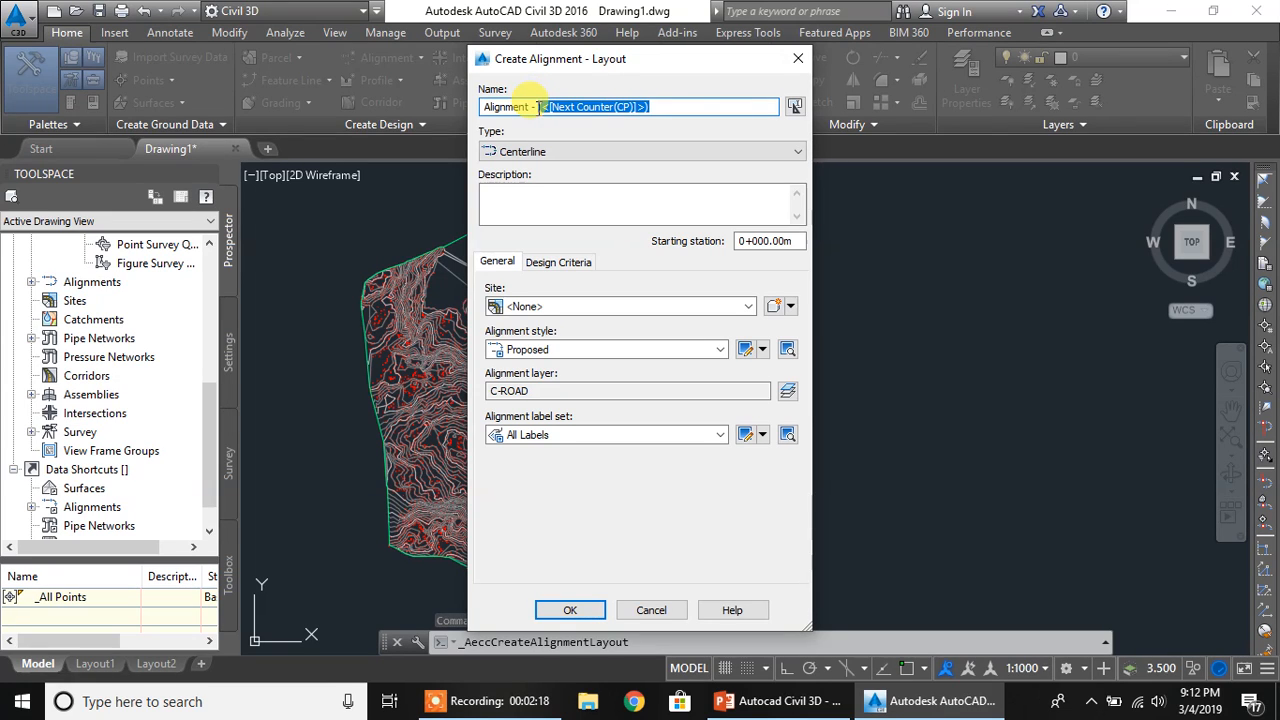
text(1)
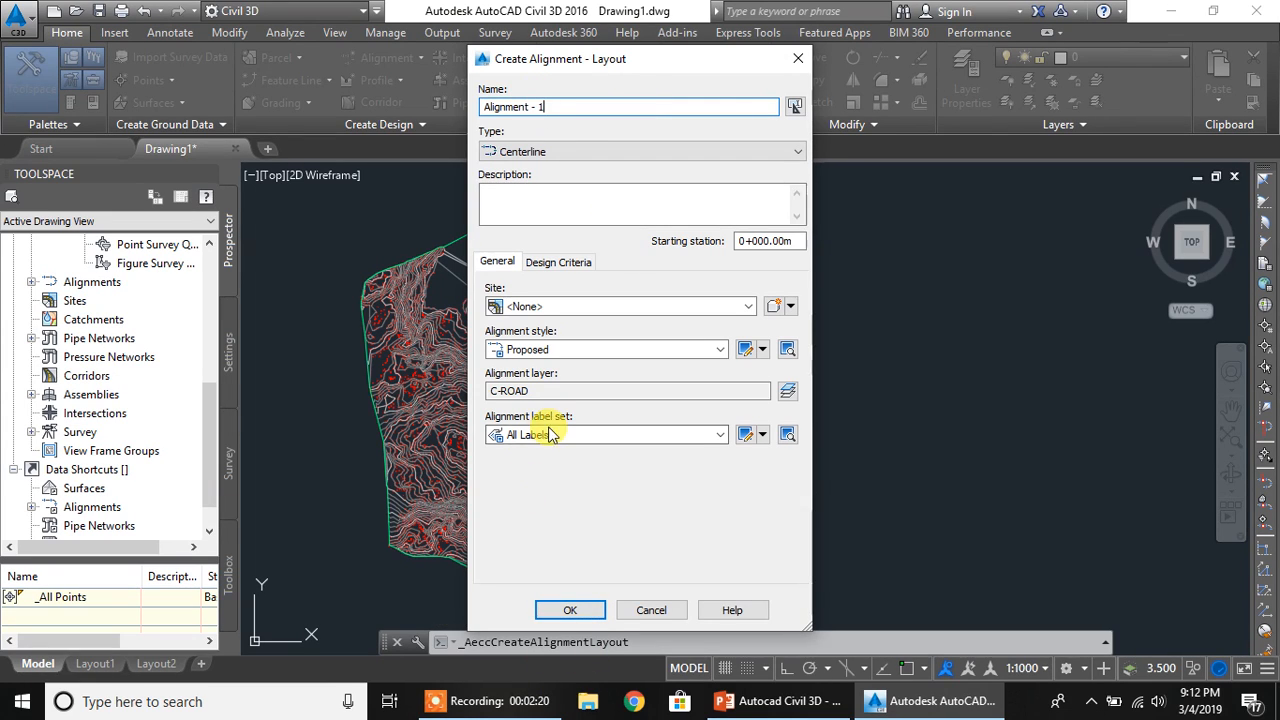
click(574, 610)
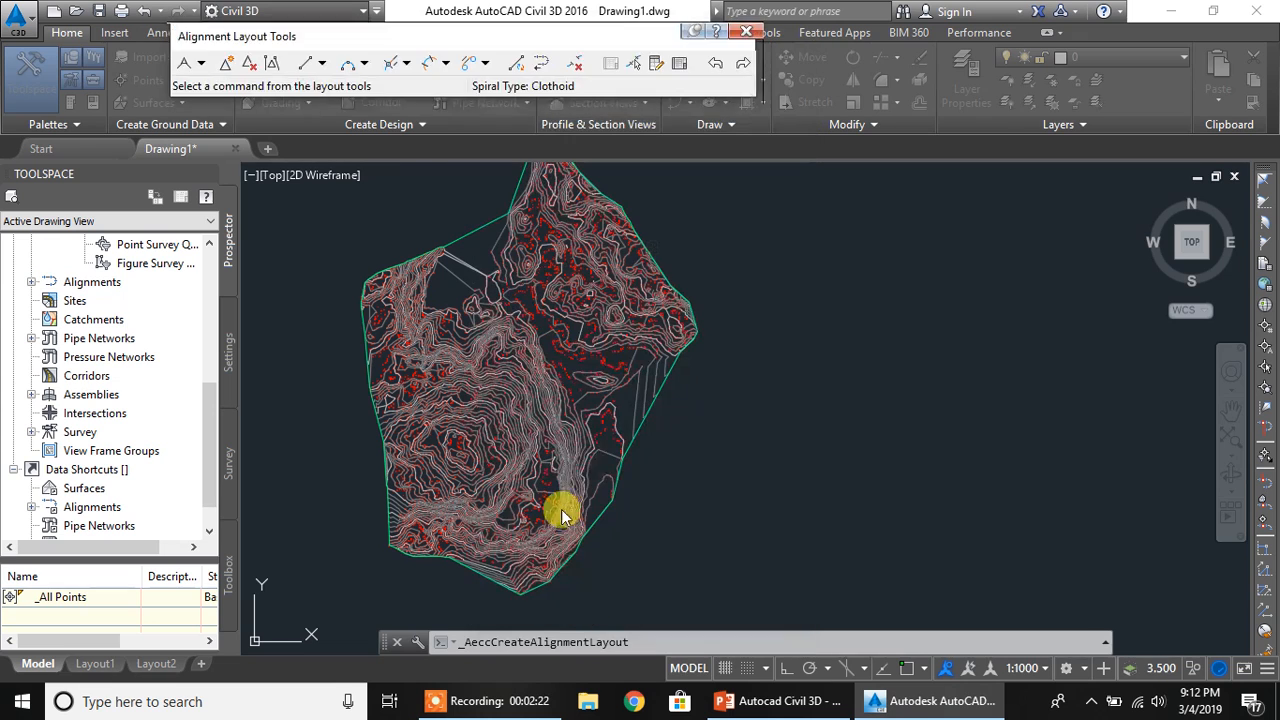
- Draw the alignment as Tangent-Tangent (With curves), about 2,474 m long, from the surface's southeast edge to its northern part
click(201, 64)
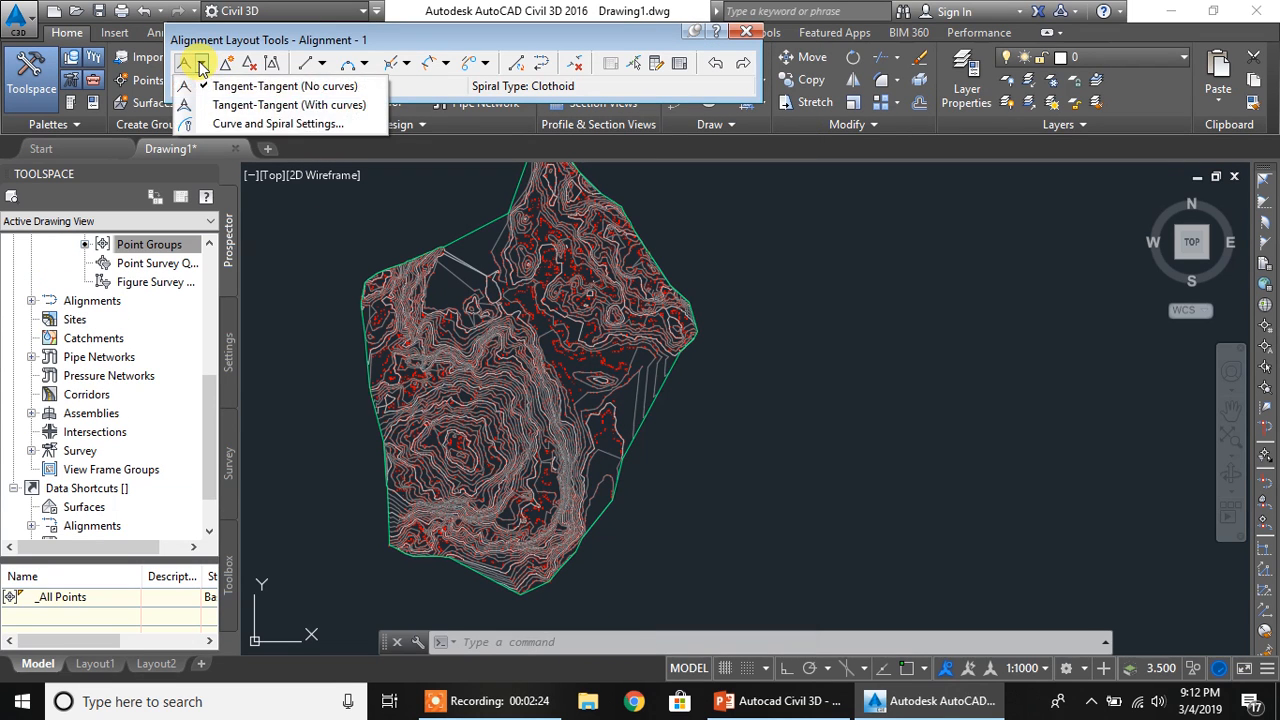
click(240, 105)
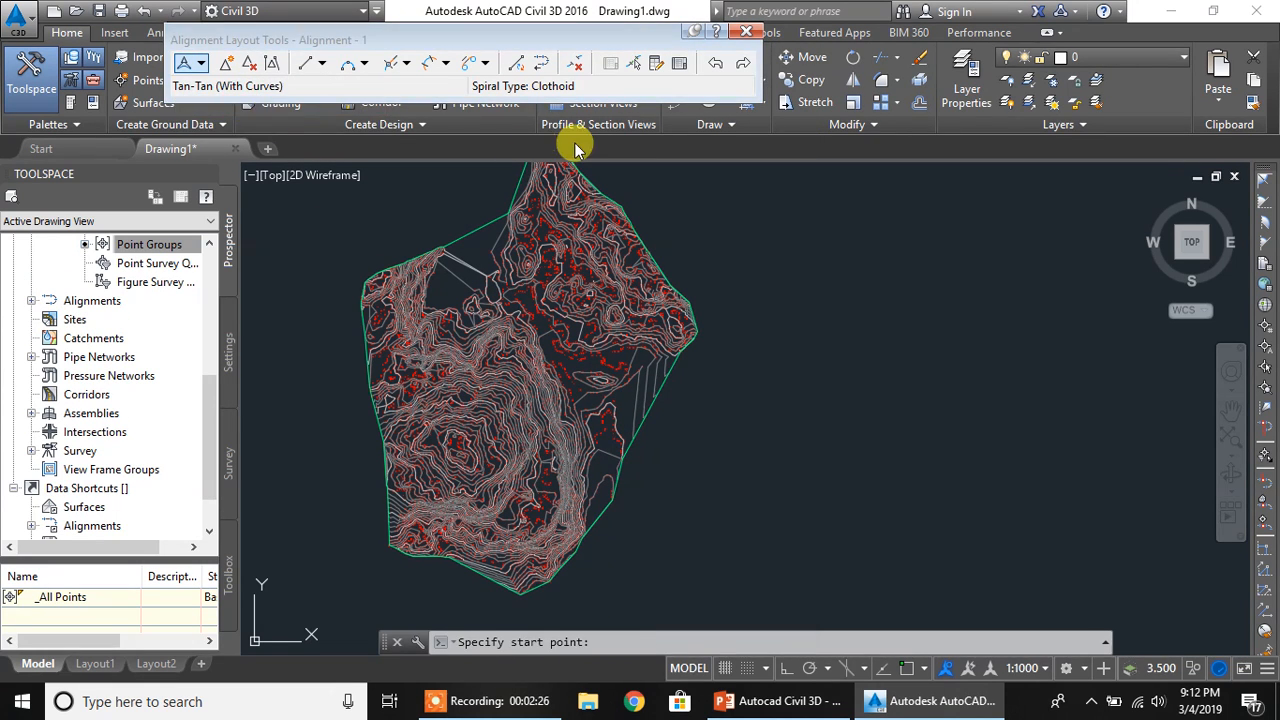
scroll(538, 530, up, 5)
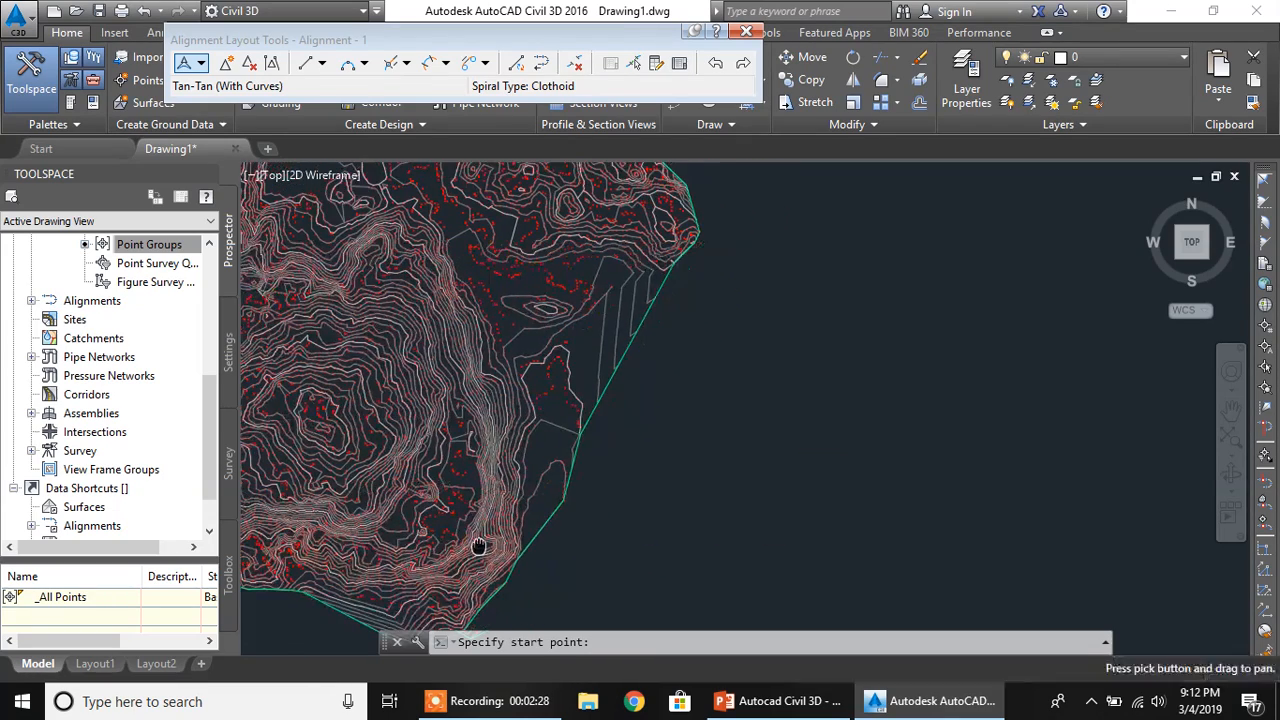
click(532, 532)
mouse_move(526, 343)
middle_down()
mouse_move(570, 440)
mouse_move(576, 505)
middle_up()
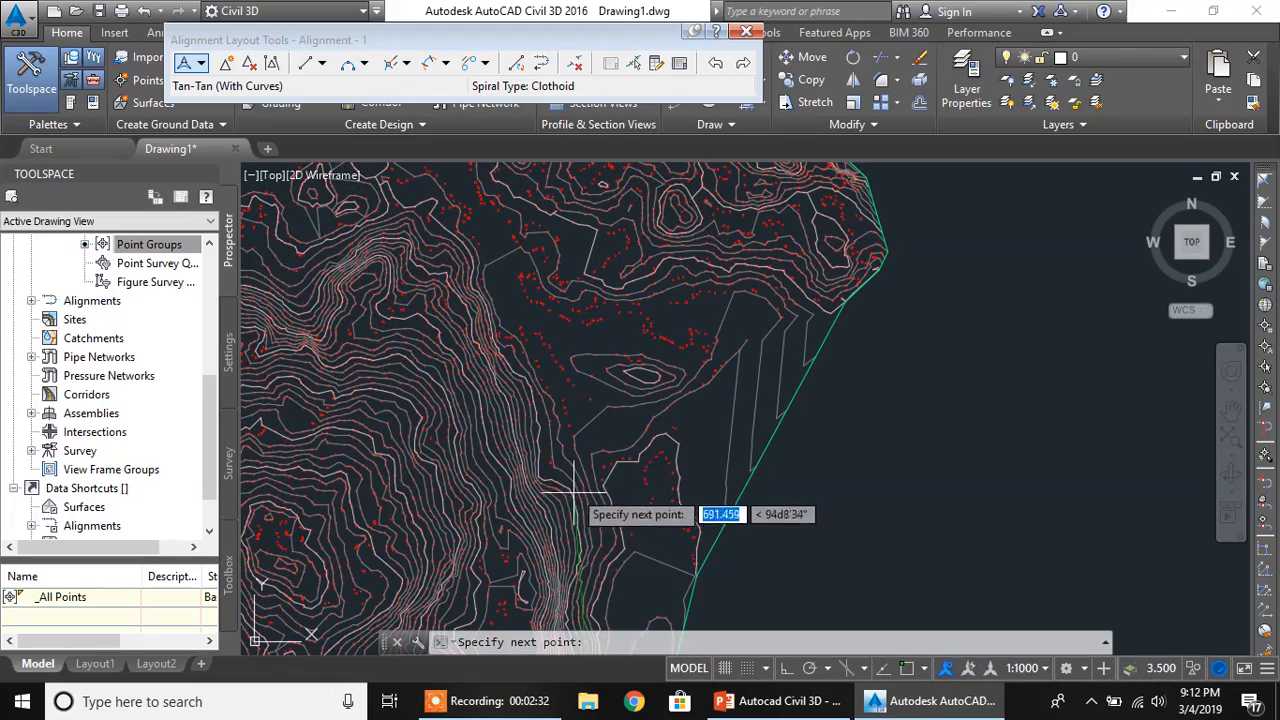
middle_drag(519, 375, 543, 423)
scroll(543, 430, down, 3)
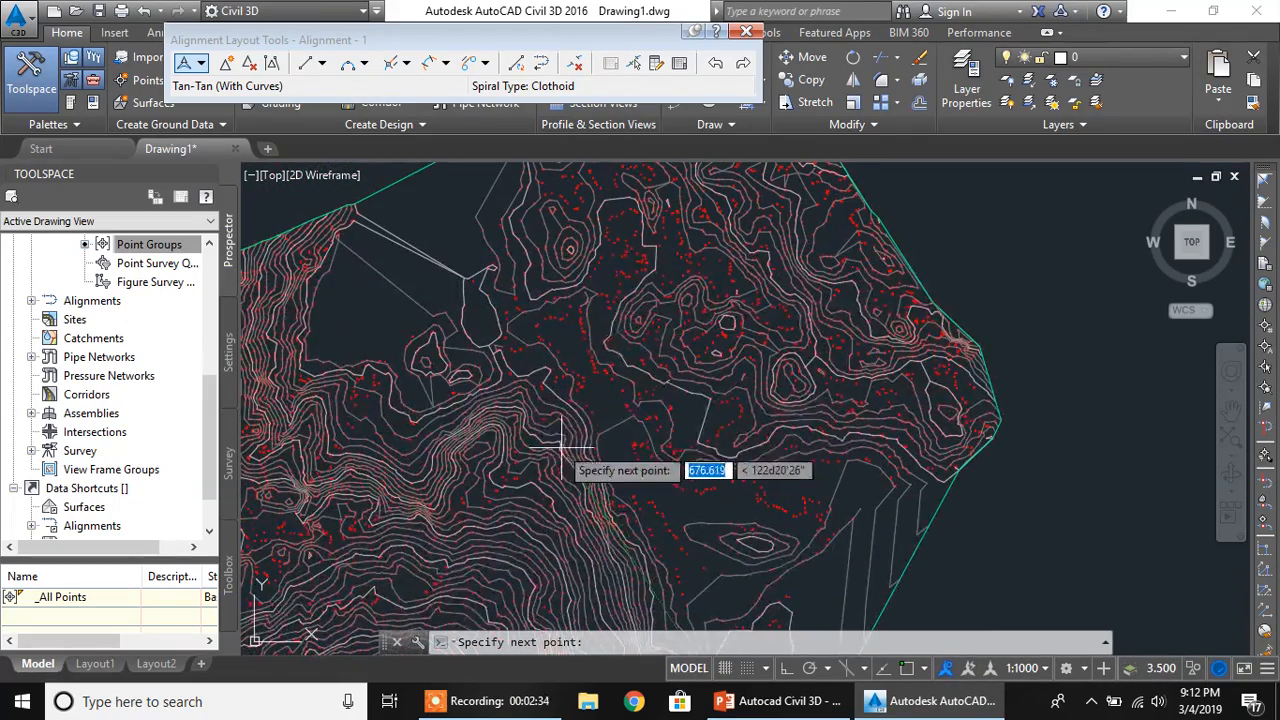
middle_drag(606, 318, 527, 470)
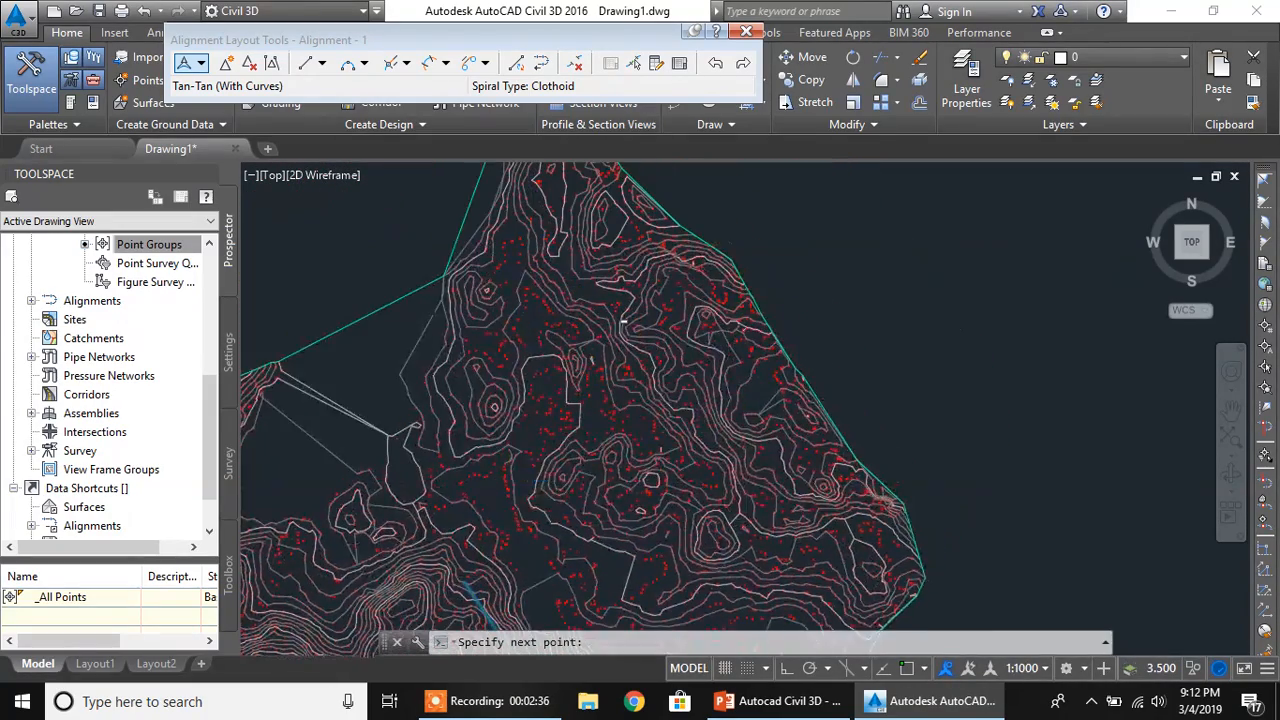
click(605, 273)
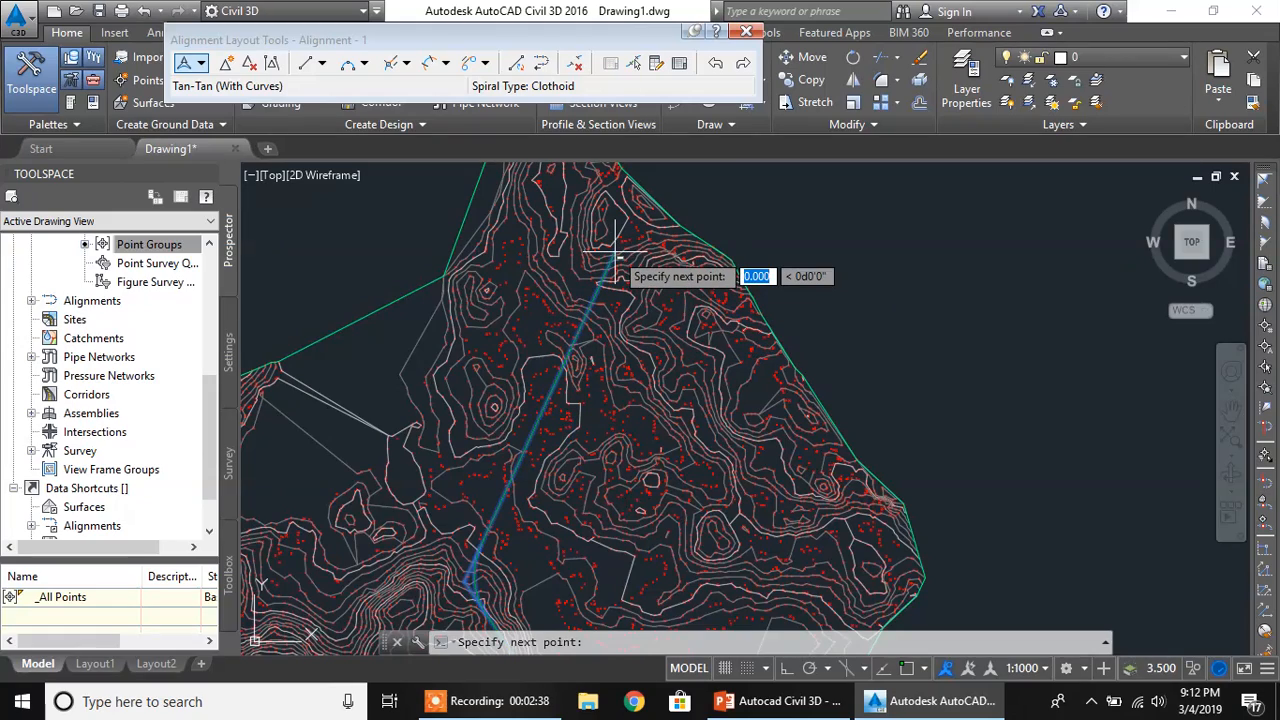
key(Return)
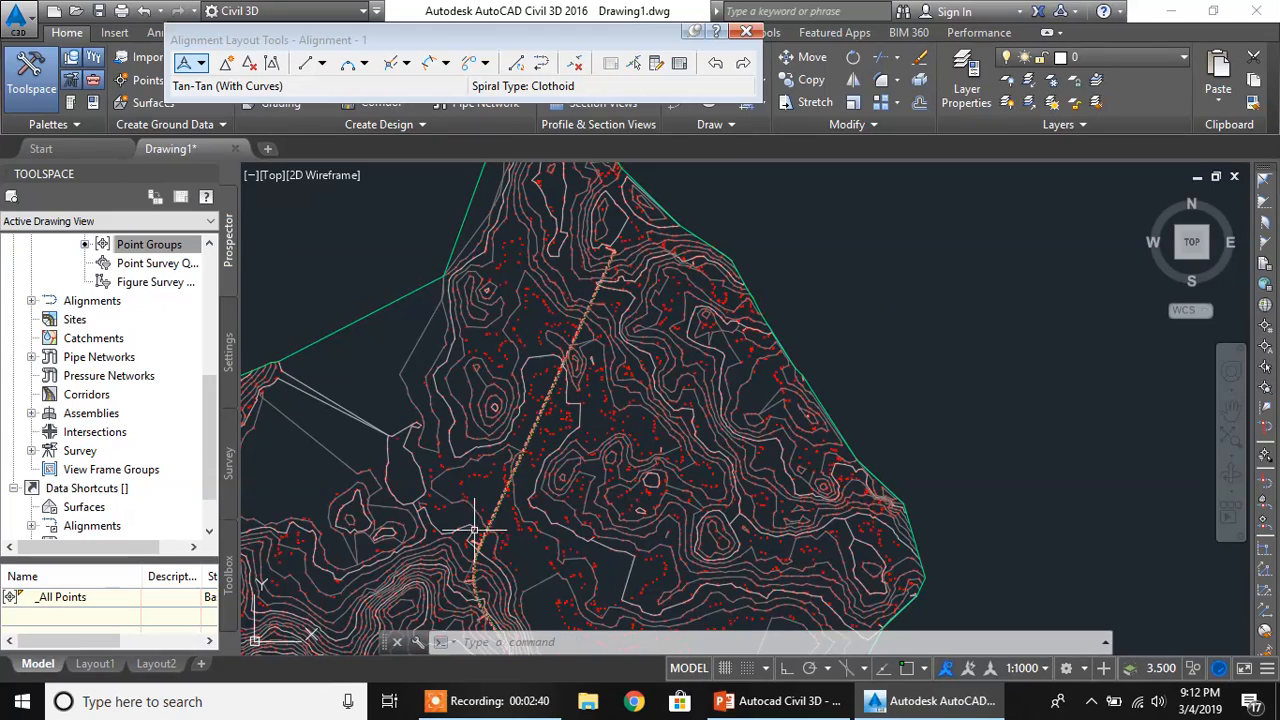
- Examine the station labels along the new alignment from its start to its northern end, and close the alignment layout tools
scroll(503, 340, up, 2)
scroll(503, 340, up, 6)
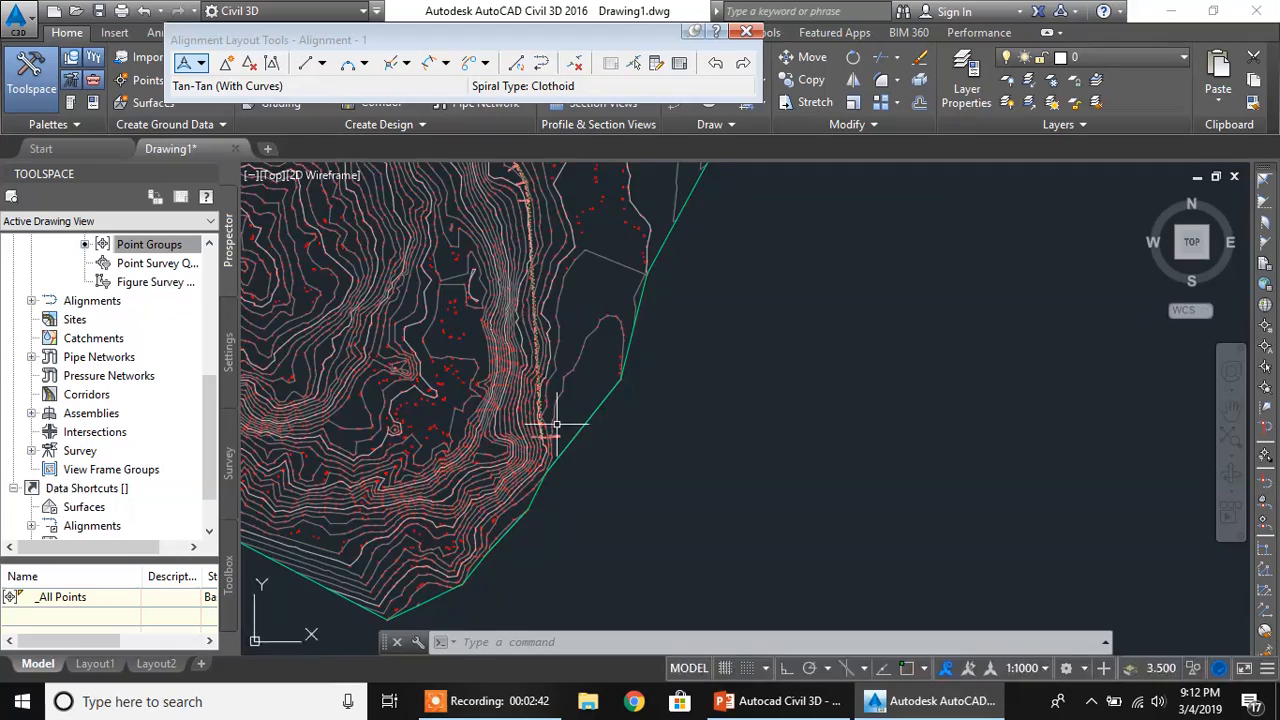
scroll(532, 405, up, 5)
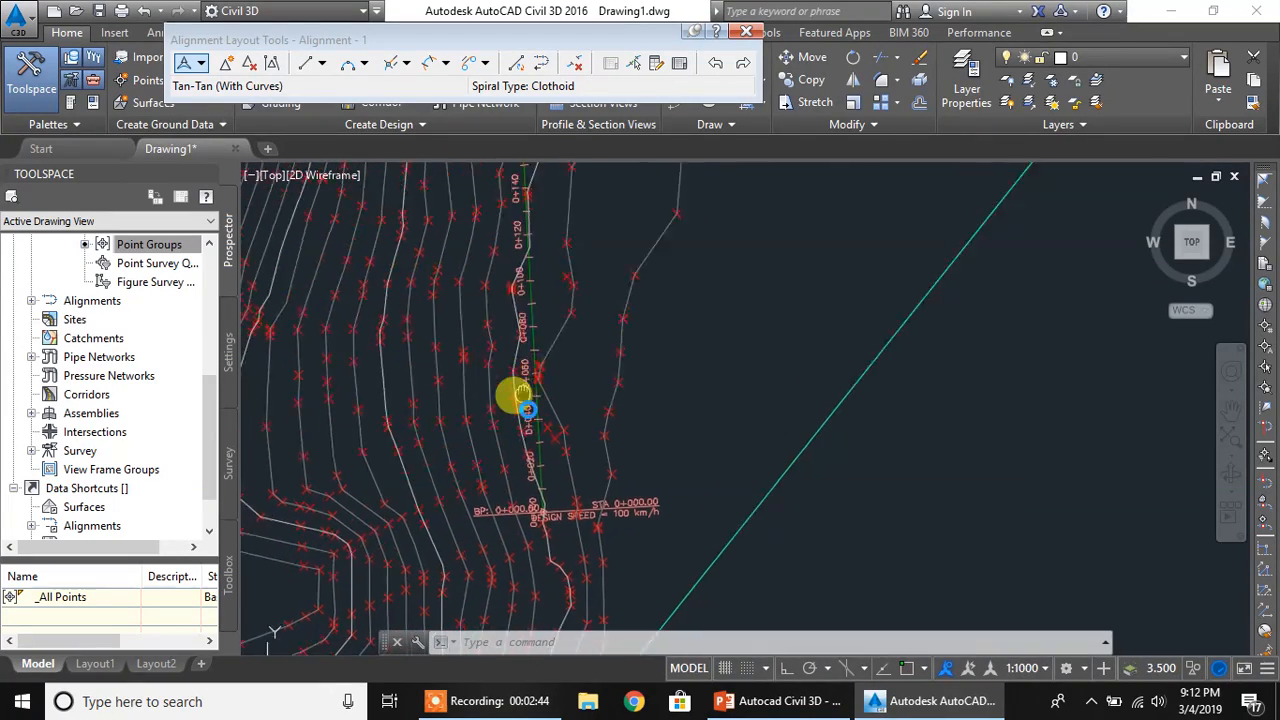
middle_drag(511, 322, 526, 443)
middle_drag(490, 195, 551, 534)
scroll(574, 342, down, 4)
scroll(575, 345, down, 3)
middle_drag(566, 322, 543, 514)
middle_drag(455, 210, 523, 434)
middle_drag(407, 233, 458, 464)
scroll(466, 294, down, 6)
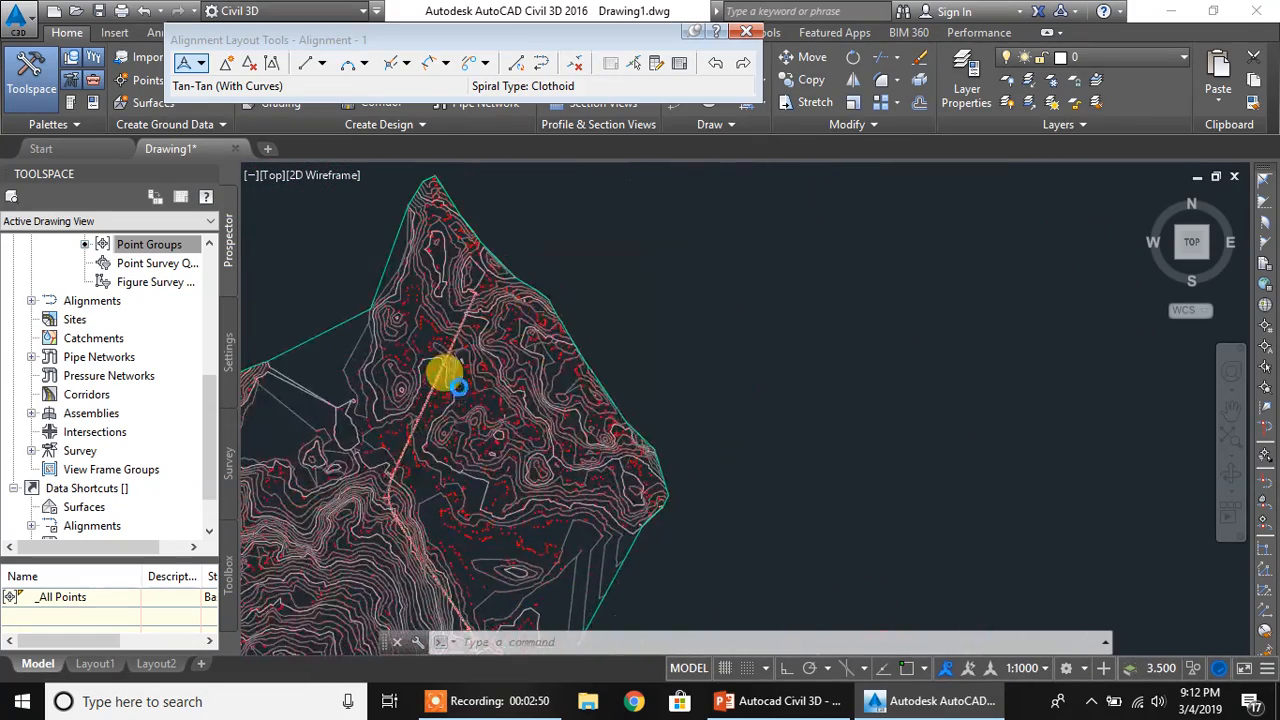
click(746, 33)
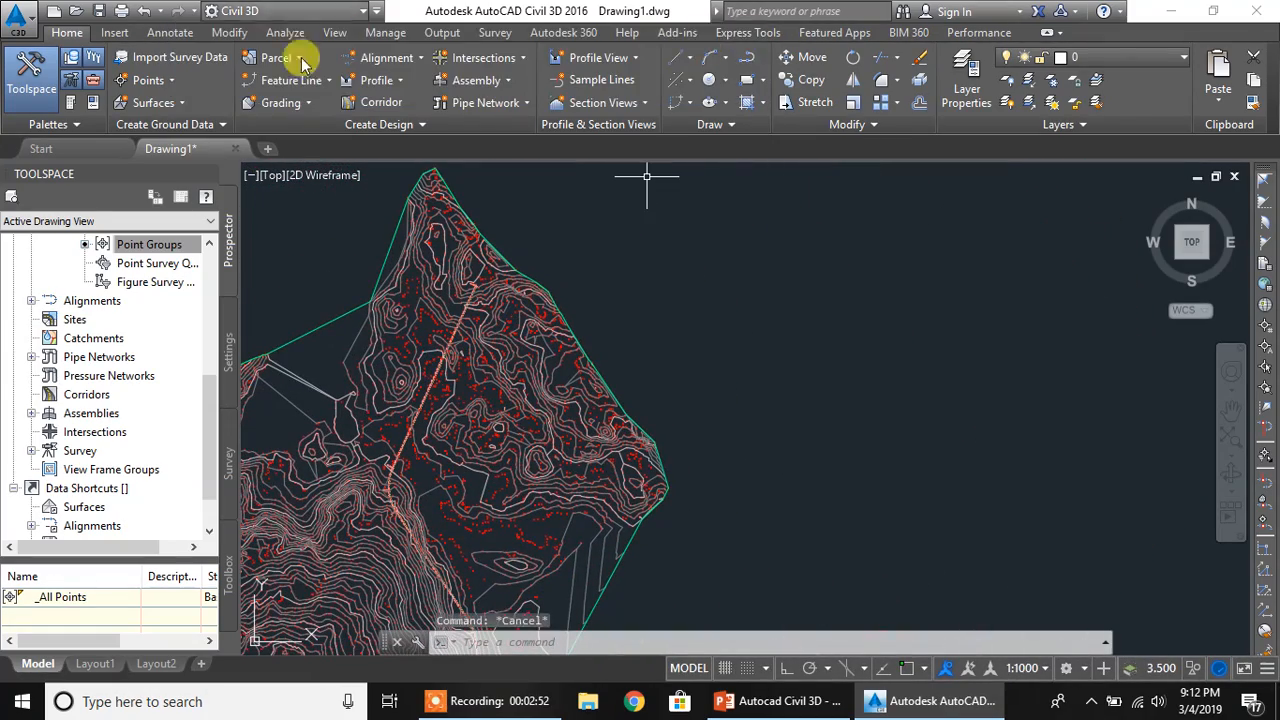
- Create a surface profile of EG Surface along Alignment - 1 over its full length and proceed to drawing it in a profile view
click(387, 83)
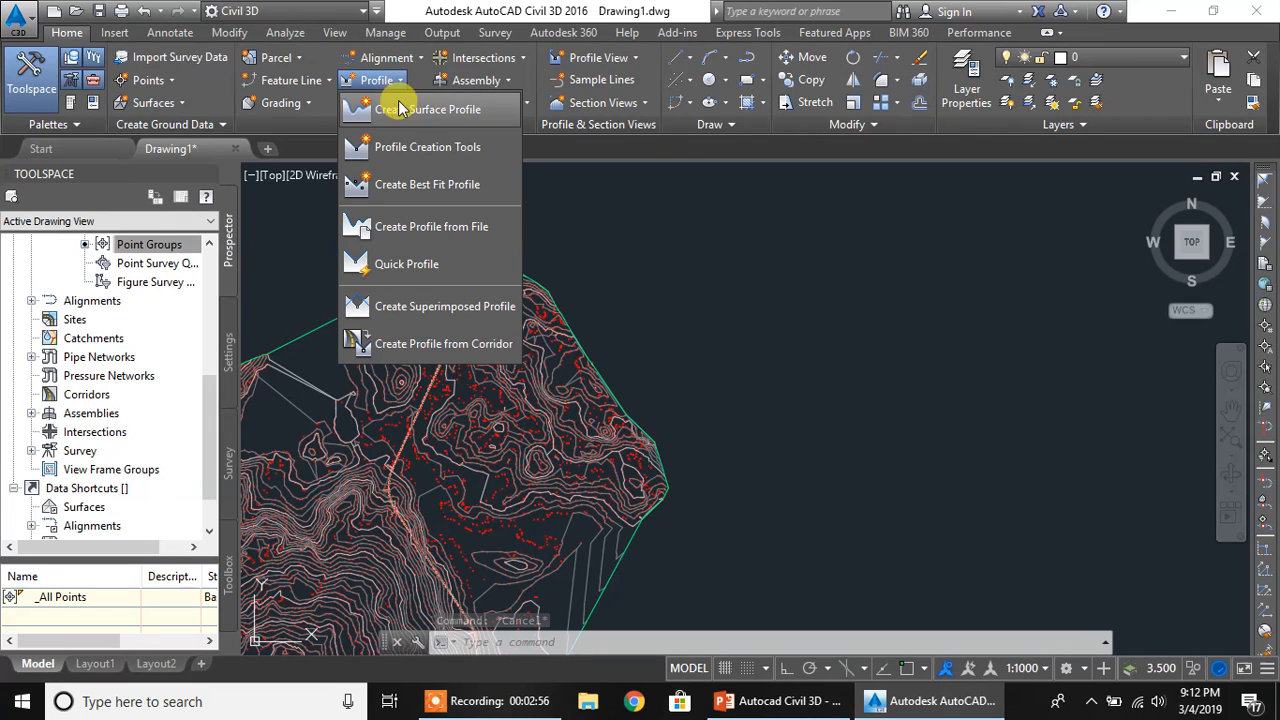
click(458, 112)
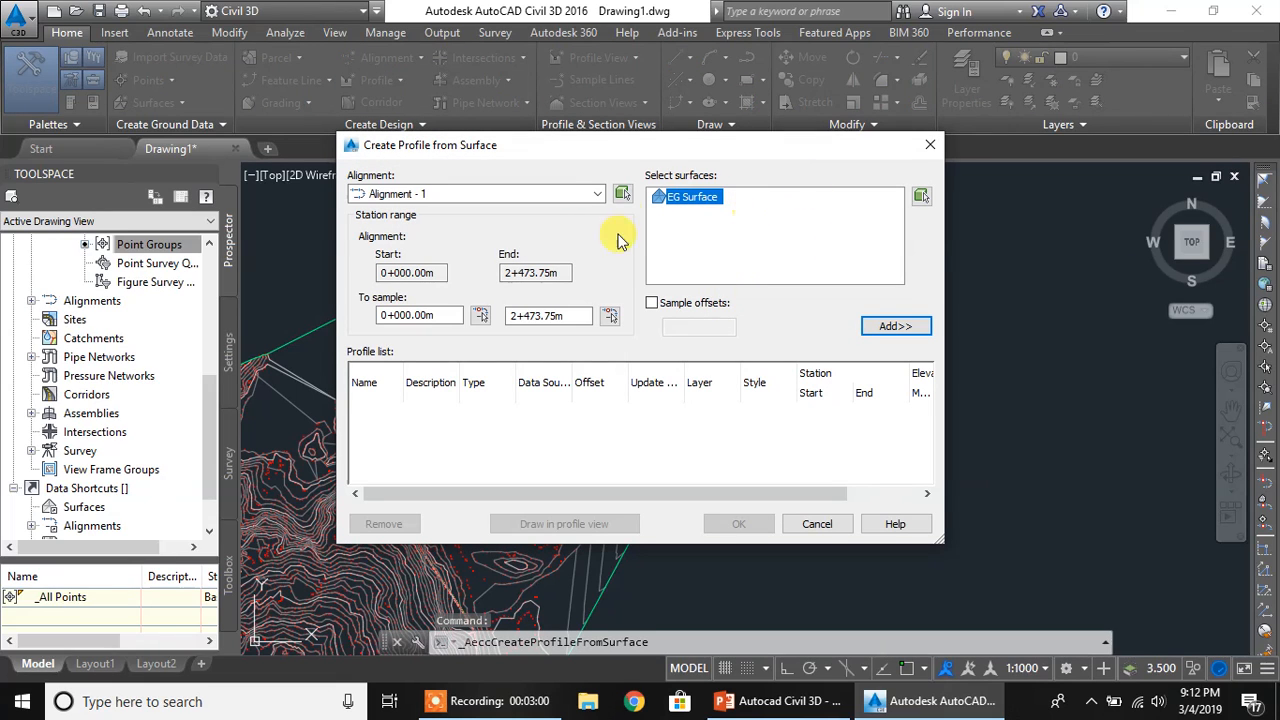
click(893, 327)
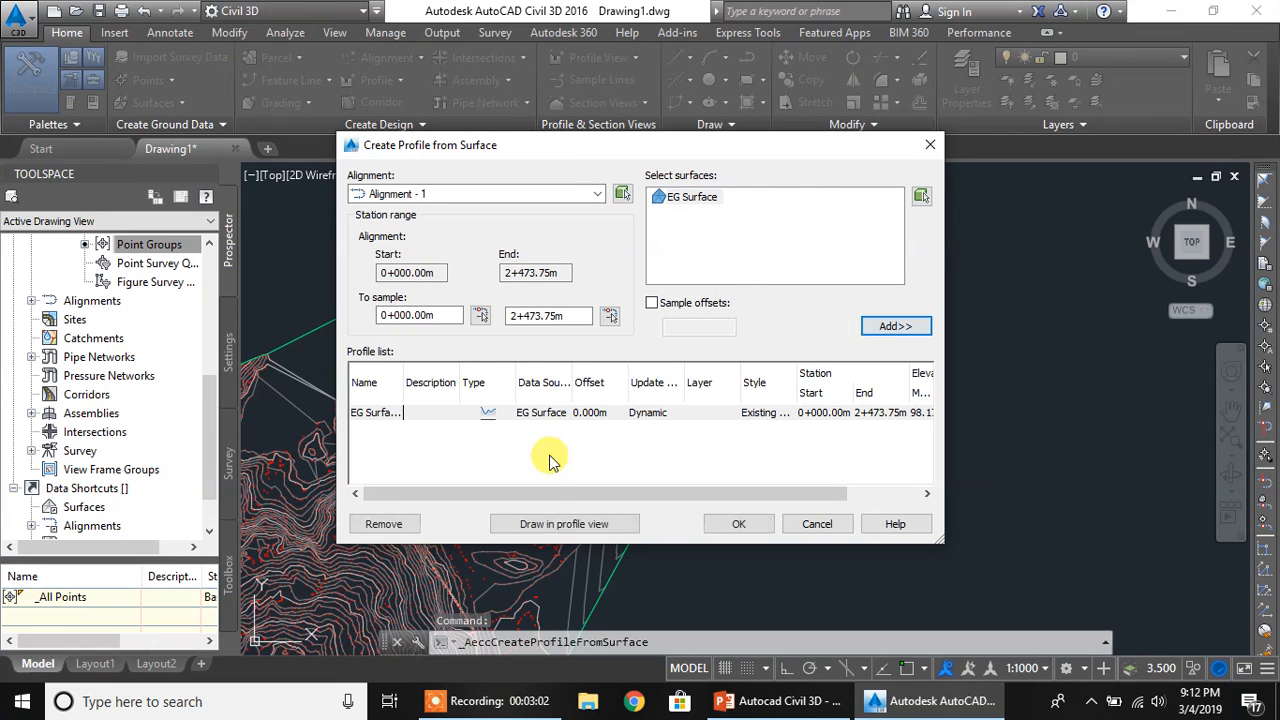
click(576, 528)
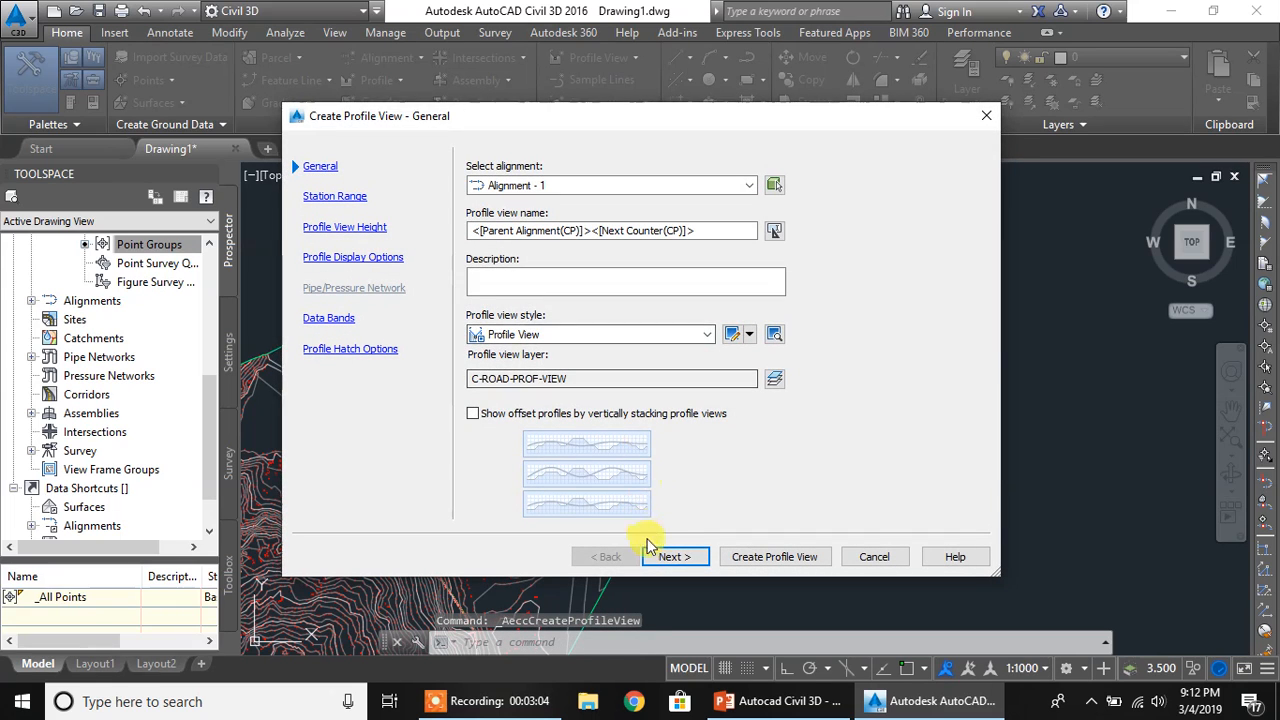
- Create the profile view for Alignment - 1 with the default wizard settings and place it to the east of the surface
click(672, 555)
click(678, 557)
click(678, 557)
click(678, 557)
click(678, 558)
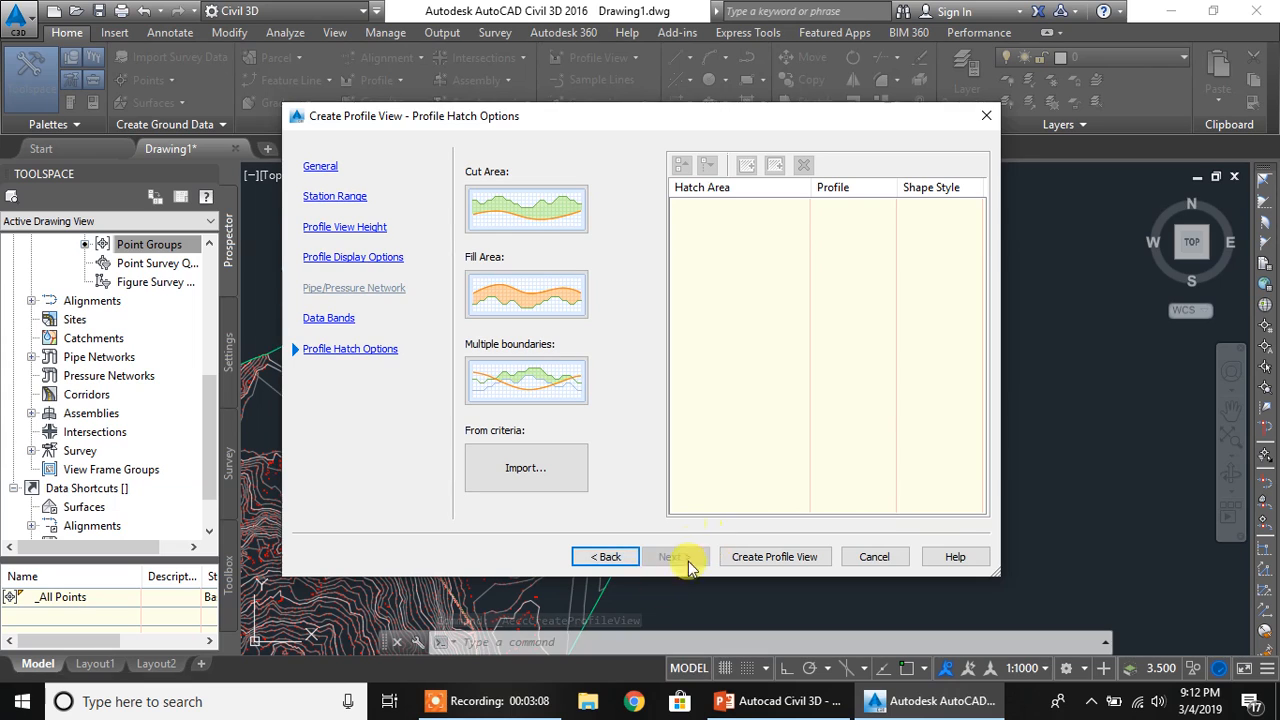
click(742, 558)
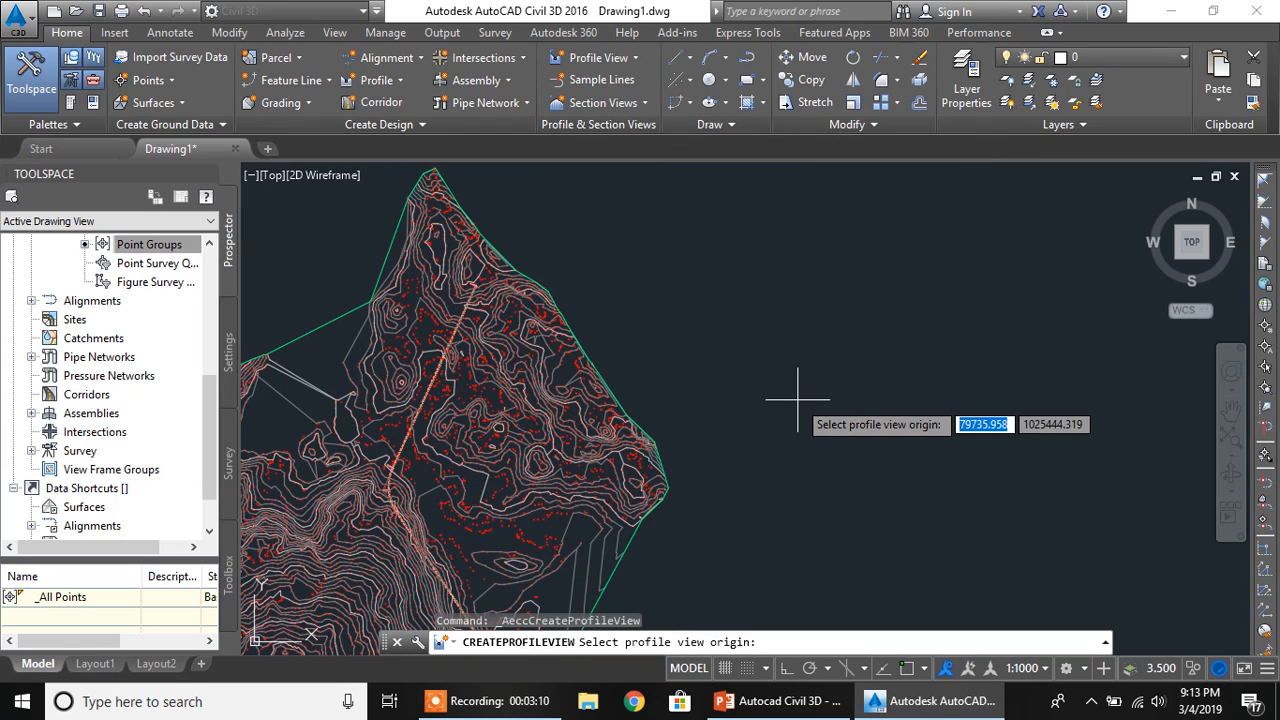
middle_drag(793, 434, 708, 401)
click(710, 401)
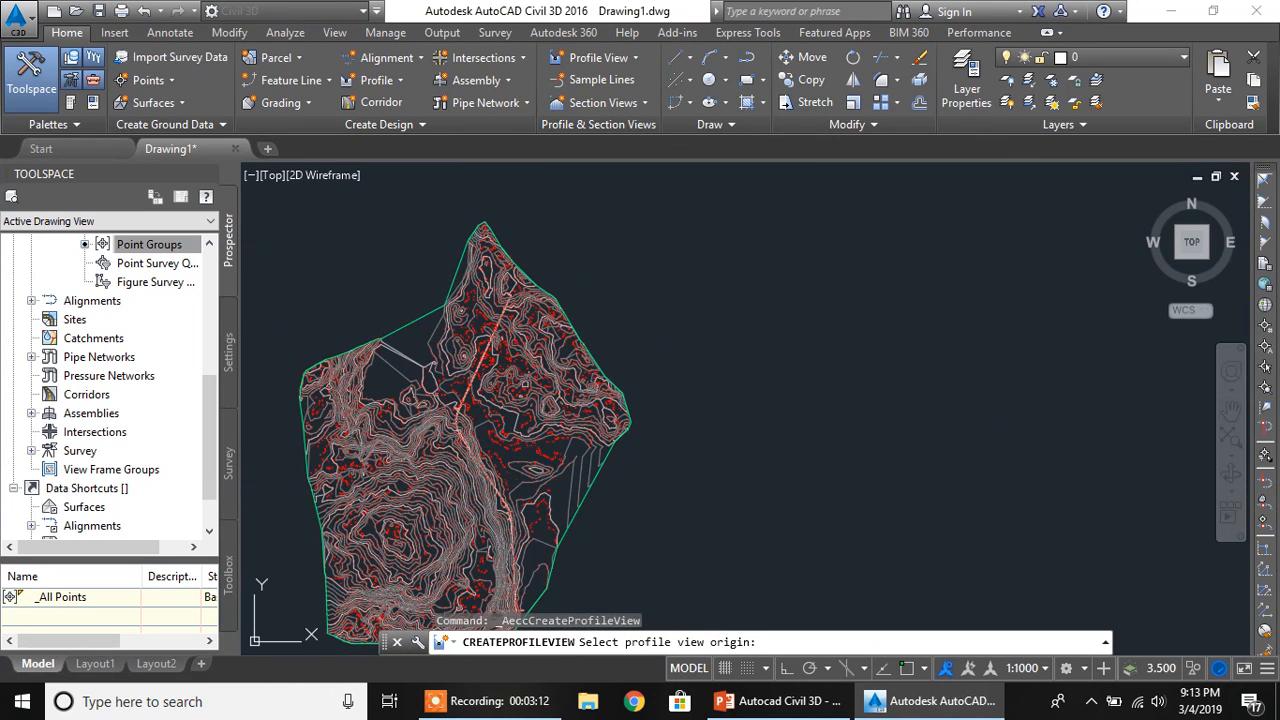
- Examine the new profile view's existing ground line, grid and station and elevation band labels
scroll(790, 420, up, 8)
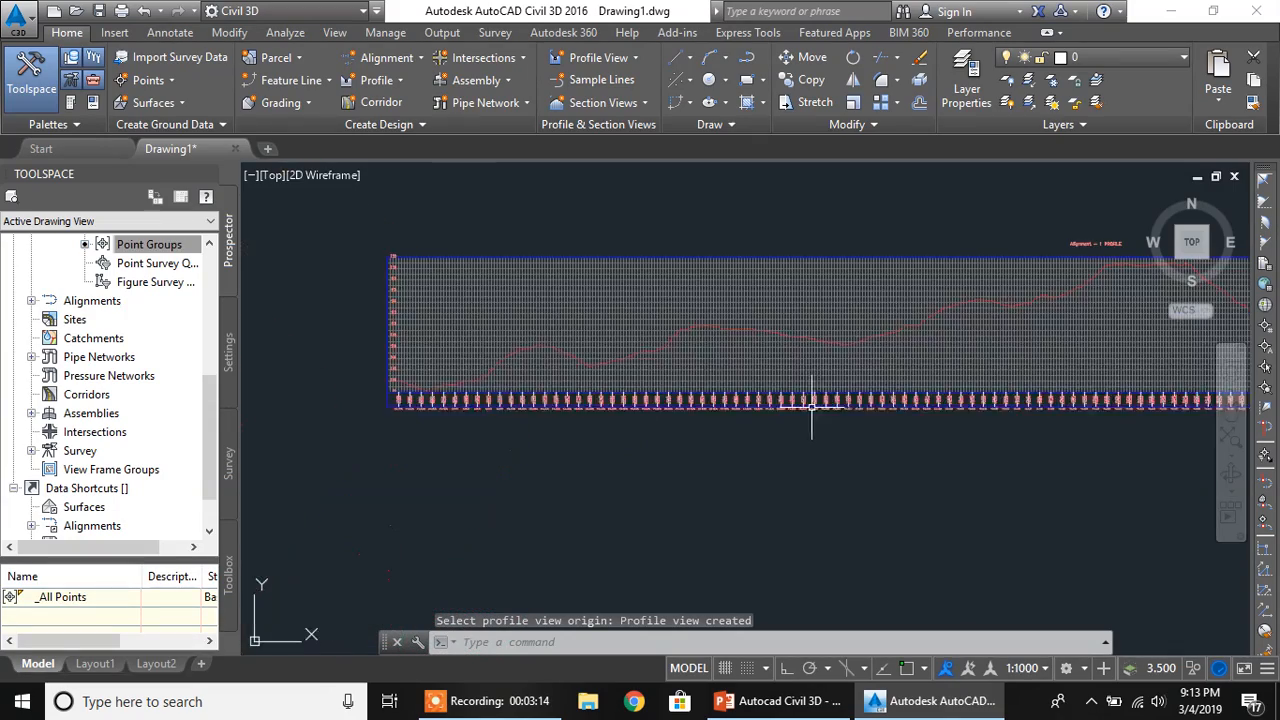
scroll(764, 435, down, 3)
scroll(698, 393, up, 5)
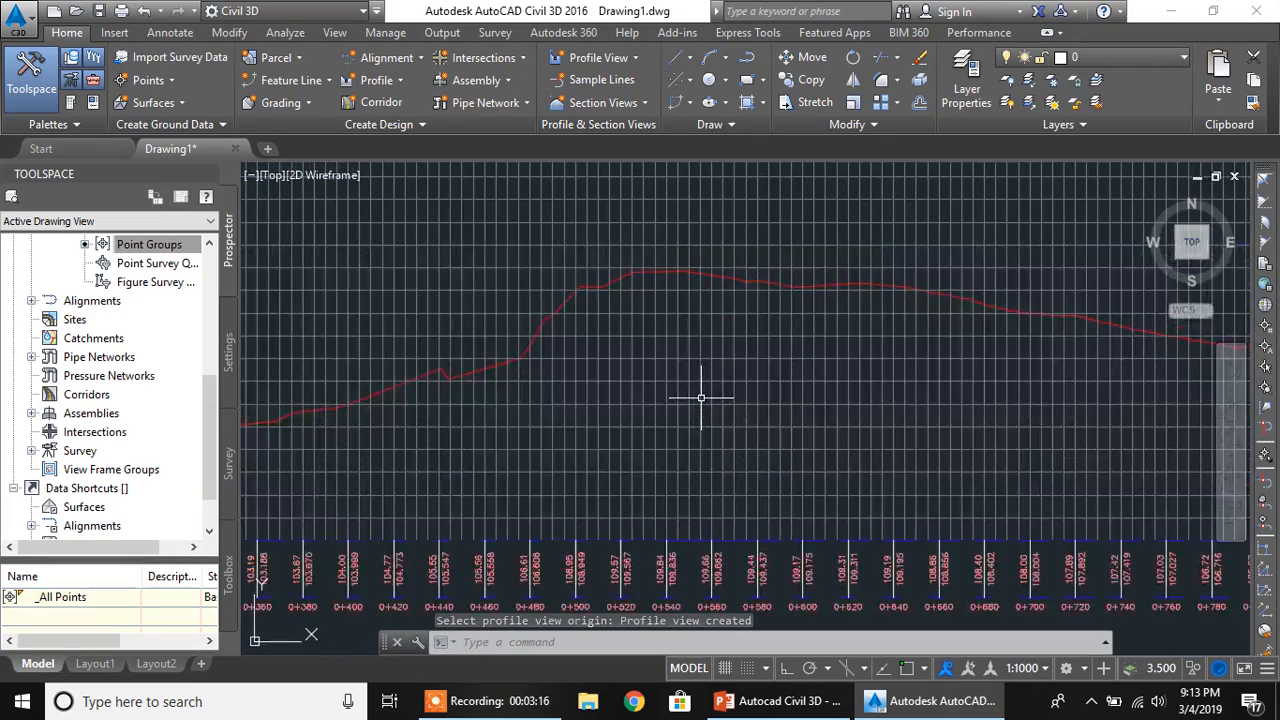
scroll(700, 390, down, 4)
scroll(543, 423, up, 5)
scroll(560, 432, down, 6)
scroll(560, 432, down, 2)
- Edit the labels of Alignment - 1, setting the major station increment to 100 m and the minor one to 50 m
middle_drag(476, 419, 650, 305)
scroll(525, 386, up, 8)
mouse_move(606, 394)
middle_down()
mouse_move(632, 382)
mouse_move(515, 548)
middle_up()
scroll(481, 409, up, 4)
middle_drag(678, 382, 420, 496)
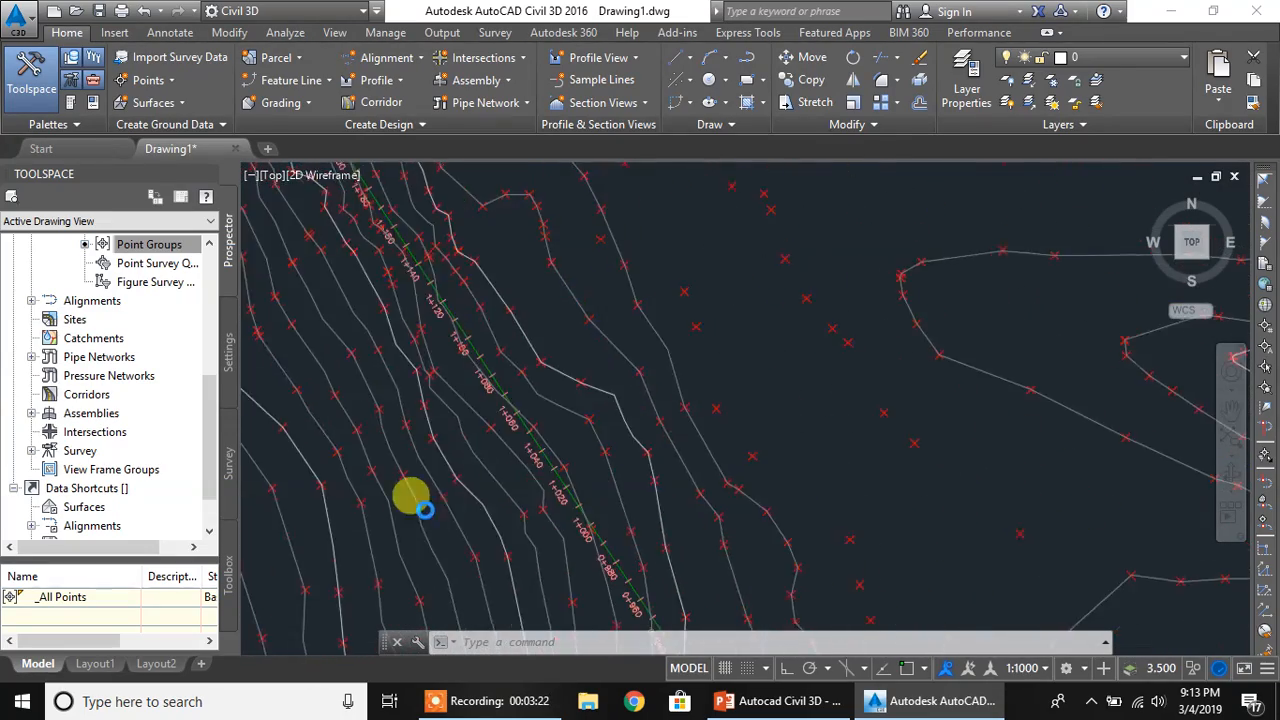
scroll(432, 470, up, 2)
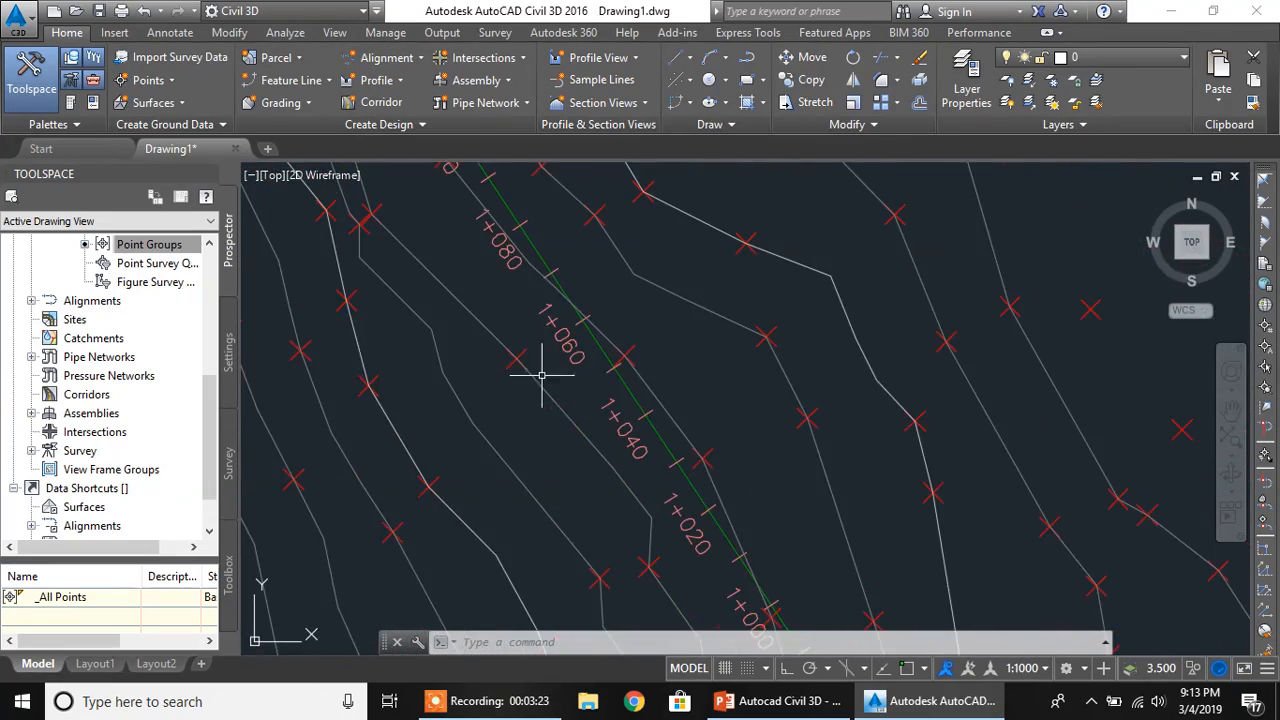
click(542, 250)
right_click(541, 251)
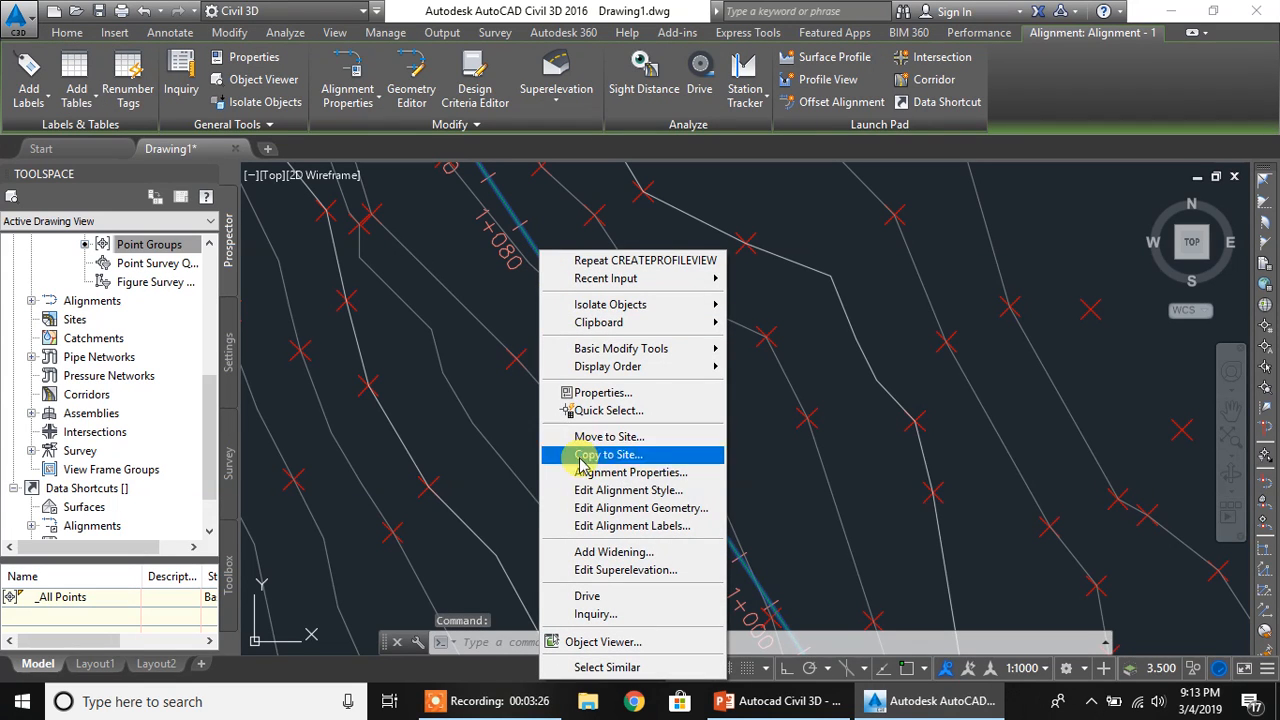
click(595, 528)
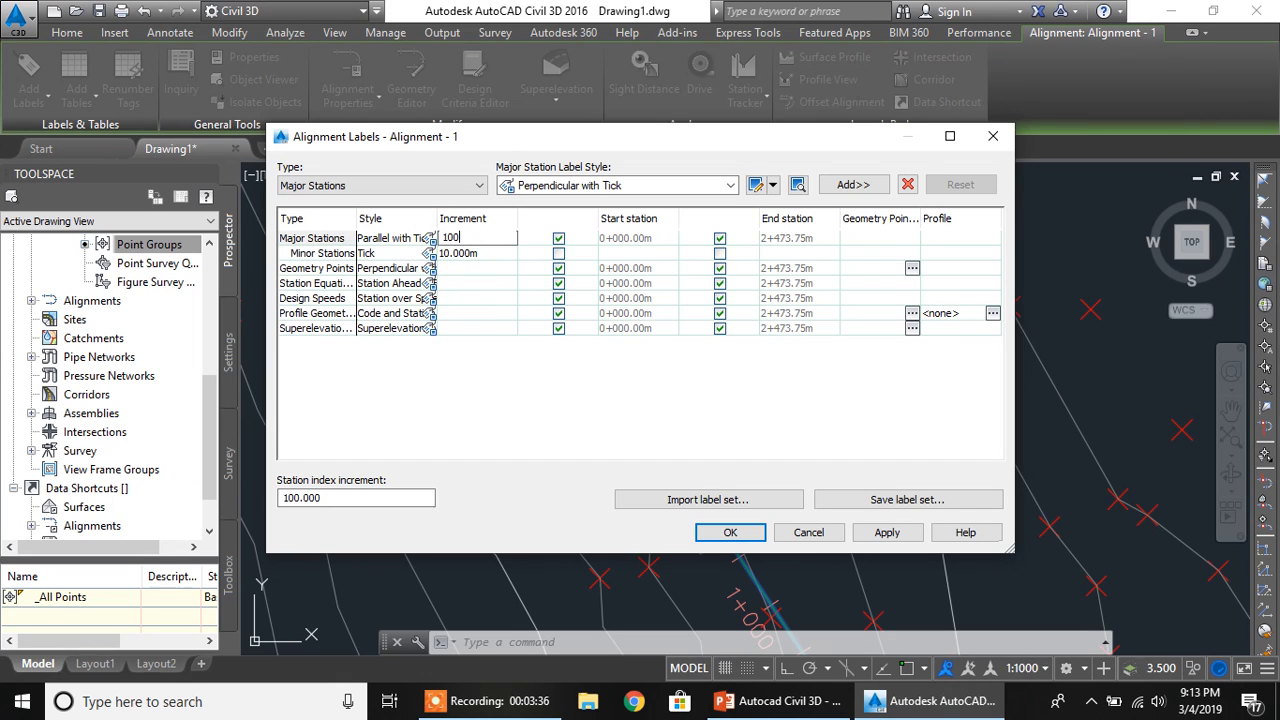
click(455, 254)
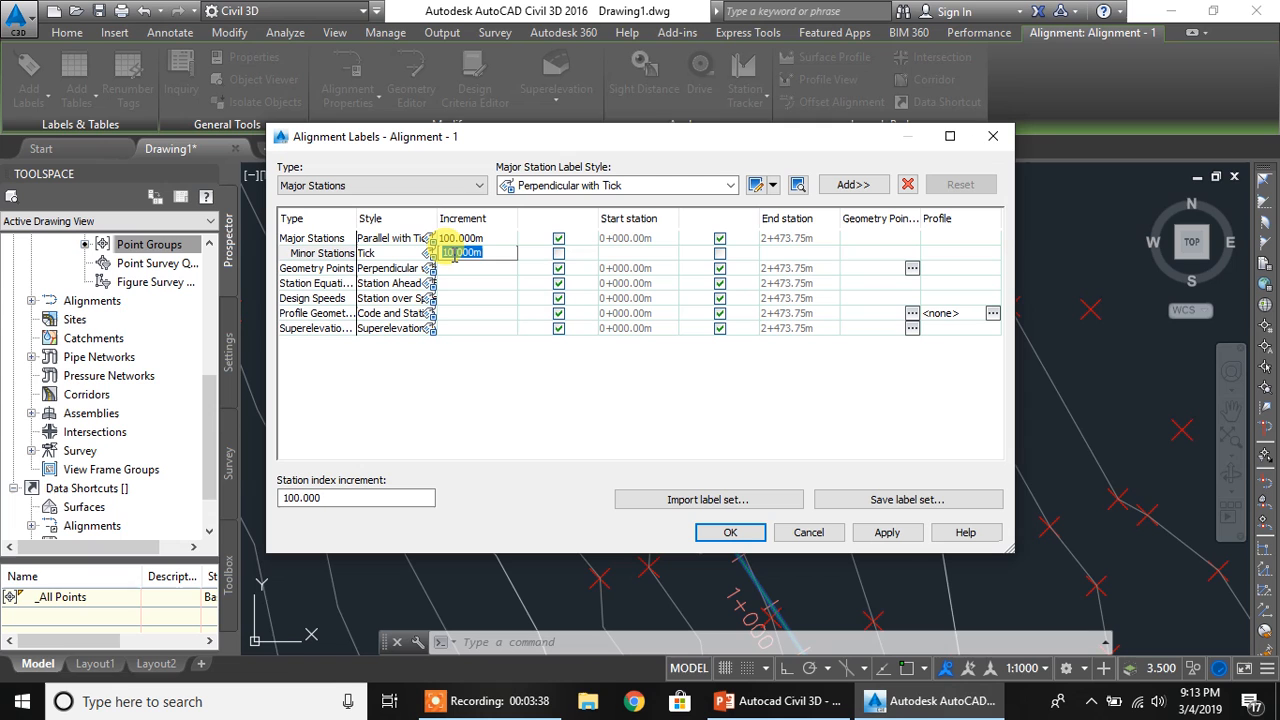
key(Tab)
click(889, 532)
click(733, 530)
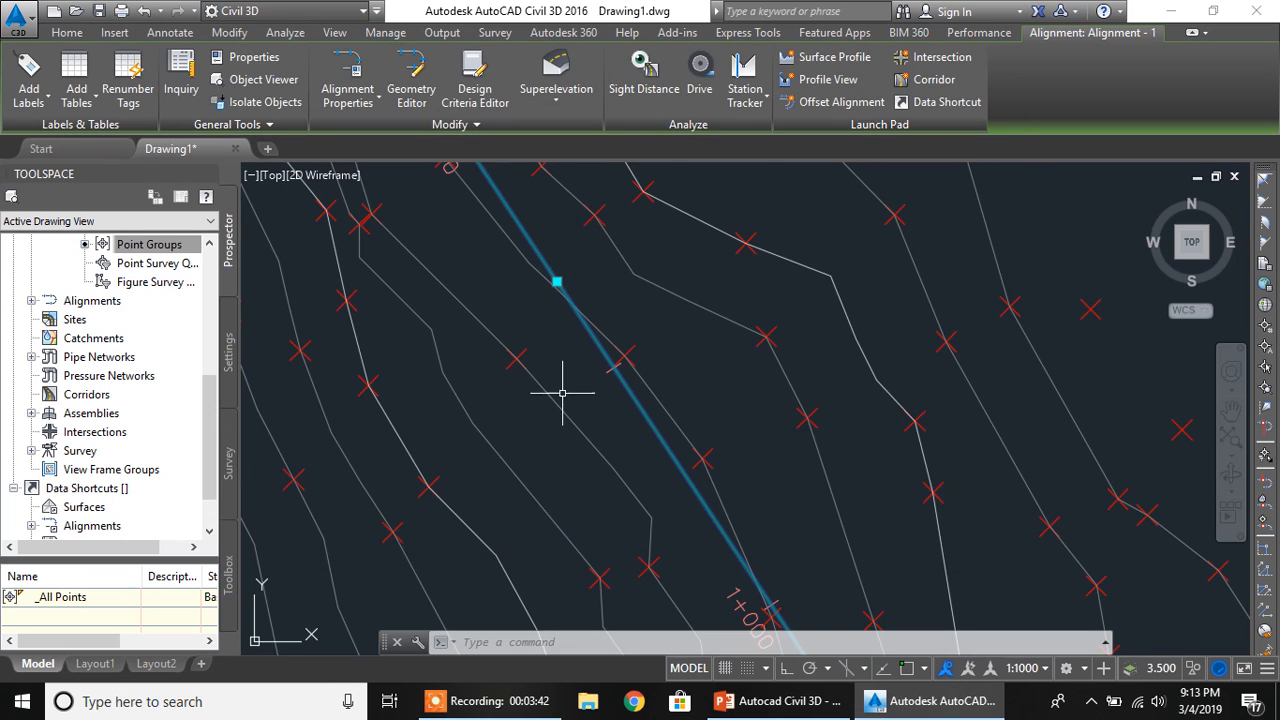
- Check the updated major station labels and minor ticks along the southern part of the alignment
scroll(562, 393, down, 5)
middle_drag(623, 491, 597, 331)
middle_drag(626, 533, 595, 267)
scroll(617, 496, up, 3)
mouse_move(654, 357)
middle_down()
mouse_move(650, 596)
mouse_move(611, 614)
middle_up()
middle_drag(591, 261, 608, 356)
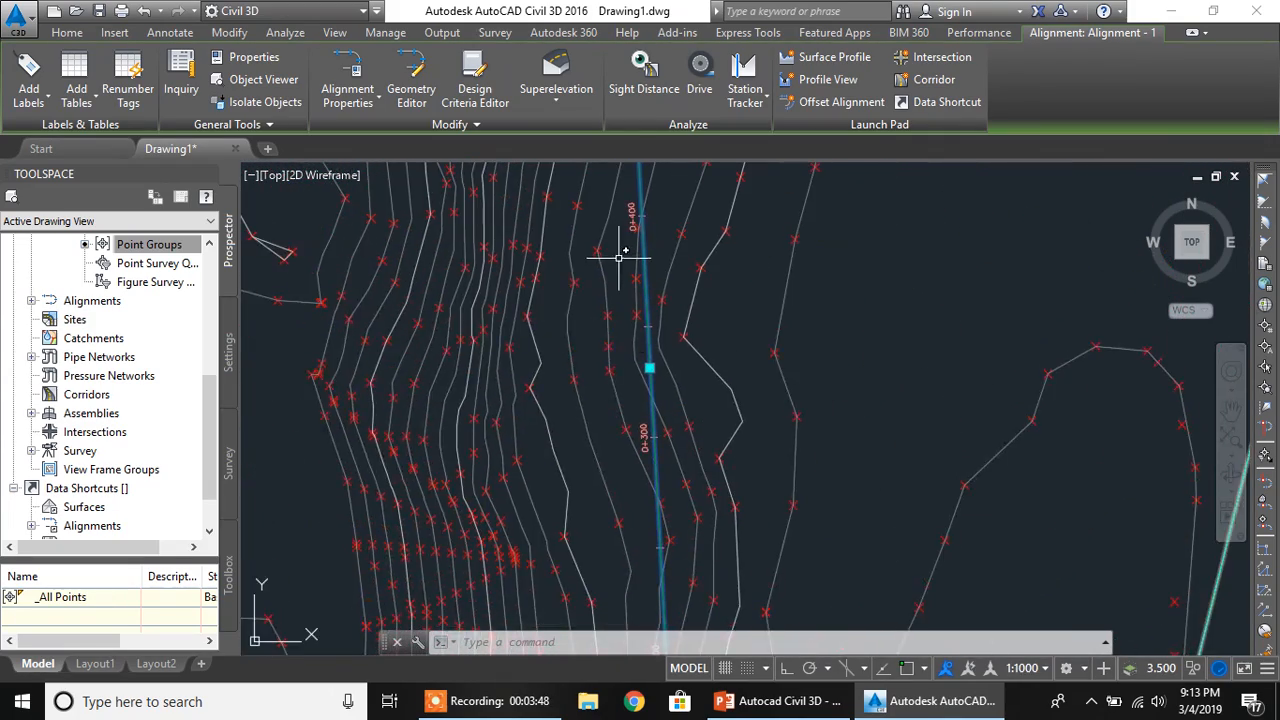
- Check the updated station labels and ticks along the northern part of Alignment - 1
middle_drag(619, 258, 617, 451)
middle_drag(661, 563, 620, 403)
scroll(620, 403, up, 2)
scroll(579, 349, down, 4)
middle_drag(606, 222, 587, 464)
middle_drag(604, 165, 637, 343)
scroll(631, 329, down, 8)
mouse_move(578, 247)
middle_down()
mouse_move(575, 443)
mouse_move(543, 348)
middle_up()
scroll(541, 349, up, 4)
- Examine the station labels and elevation band along the bottom of the profile view
middle_drag(671, 414, 494, 320)
mouse_move(949, 517)
middle_down()
mouse_move(616, 421)
mouse_move(501, 361)
middle_up()
scroll(784, 300, up, 3)
middle_drag(791, 277, 776, 452)
scroll(776, 452, up, 1)
scroll(903, 431, down, 4)
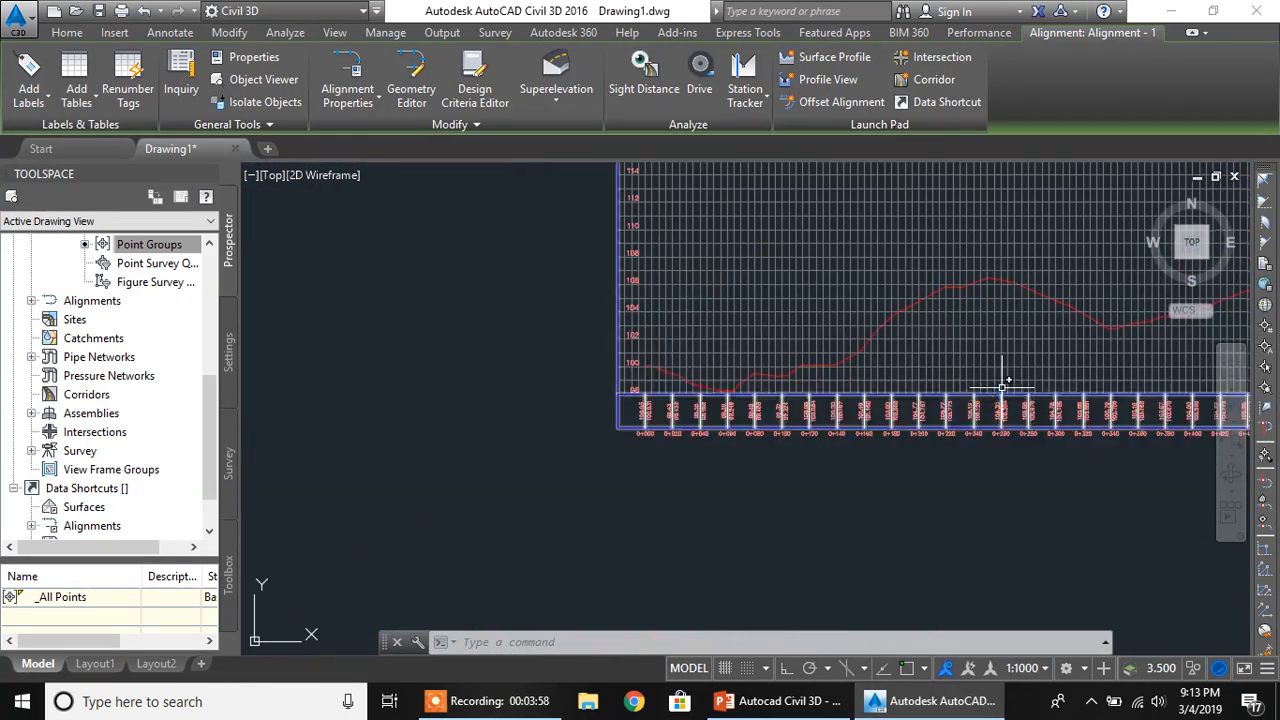
middle_drag(1025, 346, 740, 483)
middle_drag(863, 404, 714, 413)
click(858, 374)
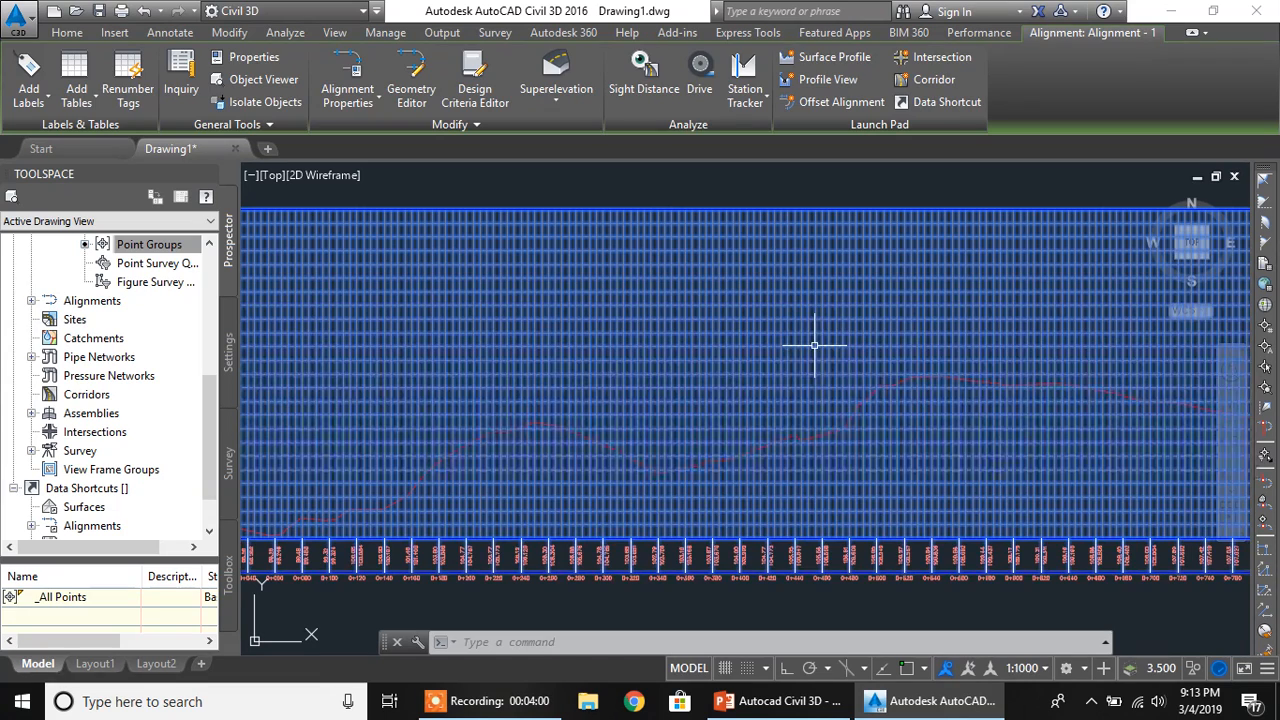
right_click(806, 326)
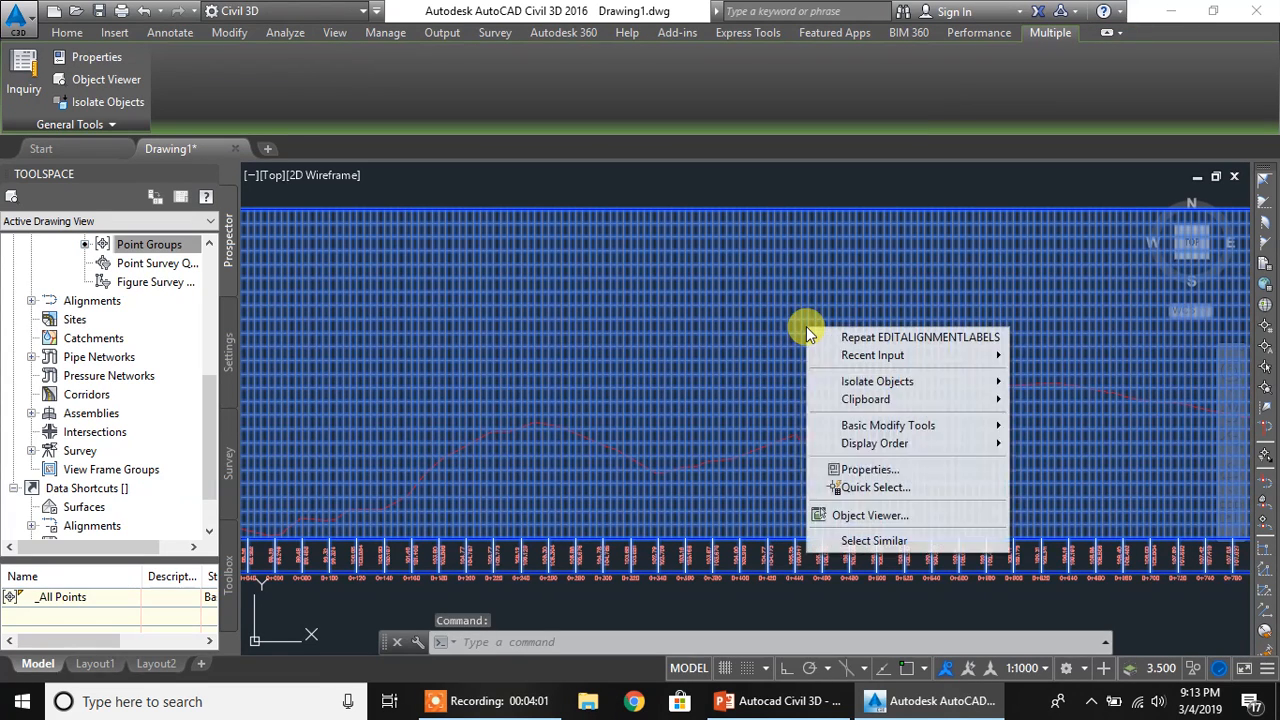
click(725, 327)
key(Escape)
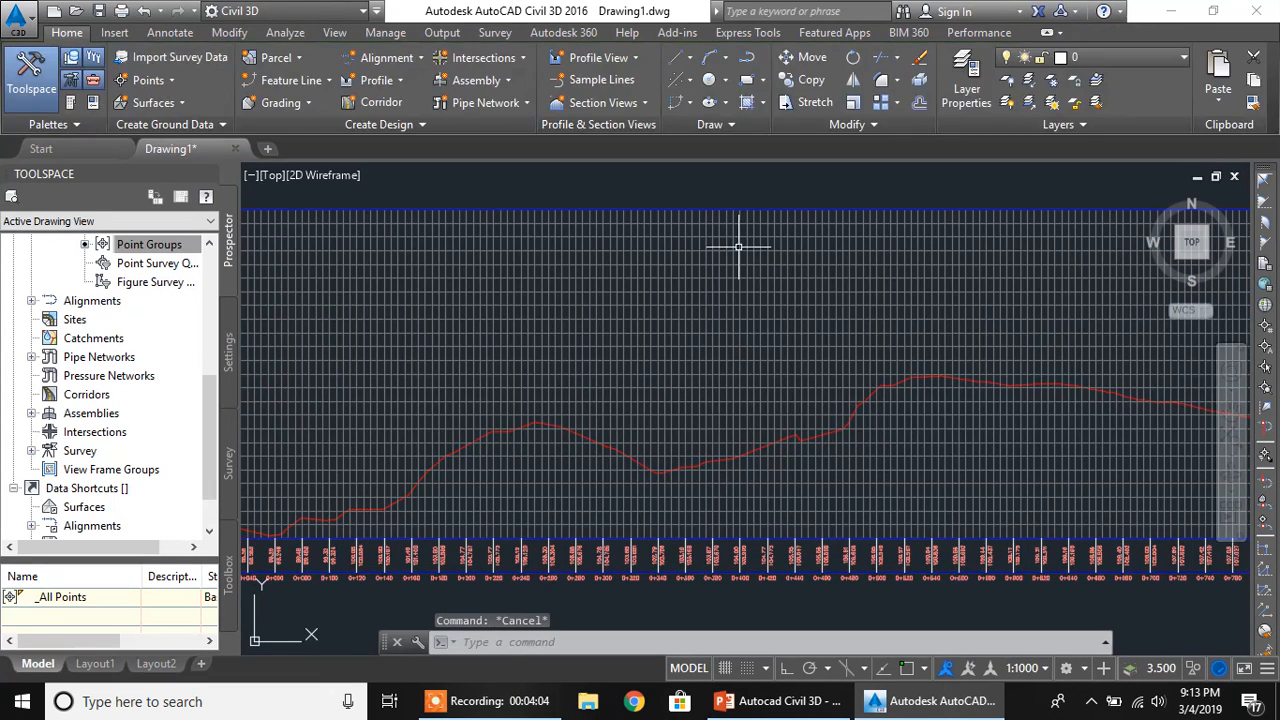
- Edit the profile view style, setting the bottom horizontal axis to a 100 m major and 50 m minor tick interval
click(752, 214)
right_click(751, 212)
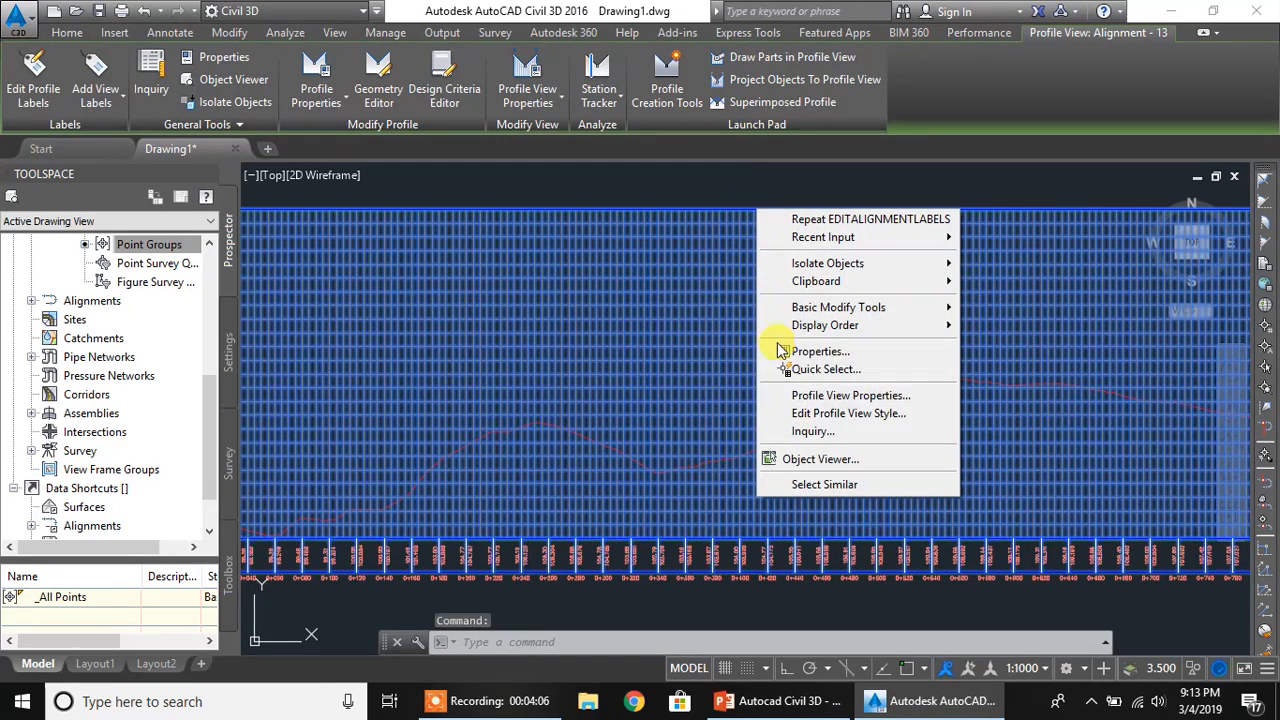
click(800, 414)
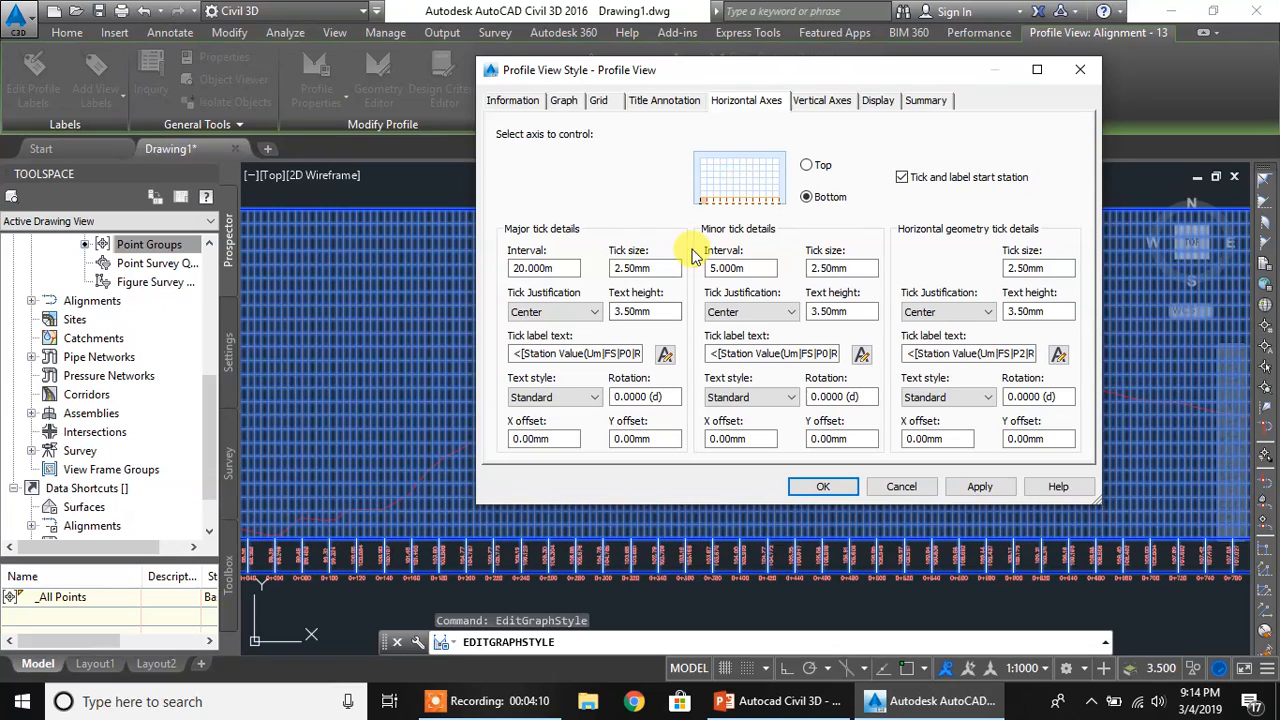
double_click(568, 270)
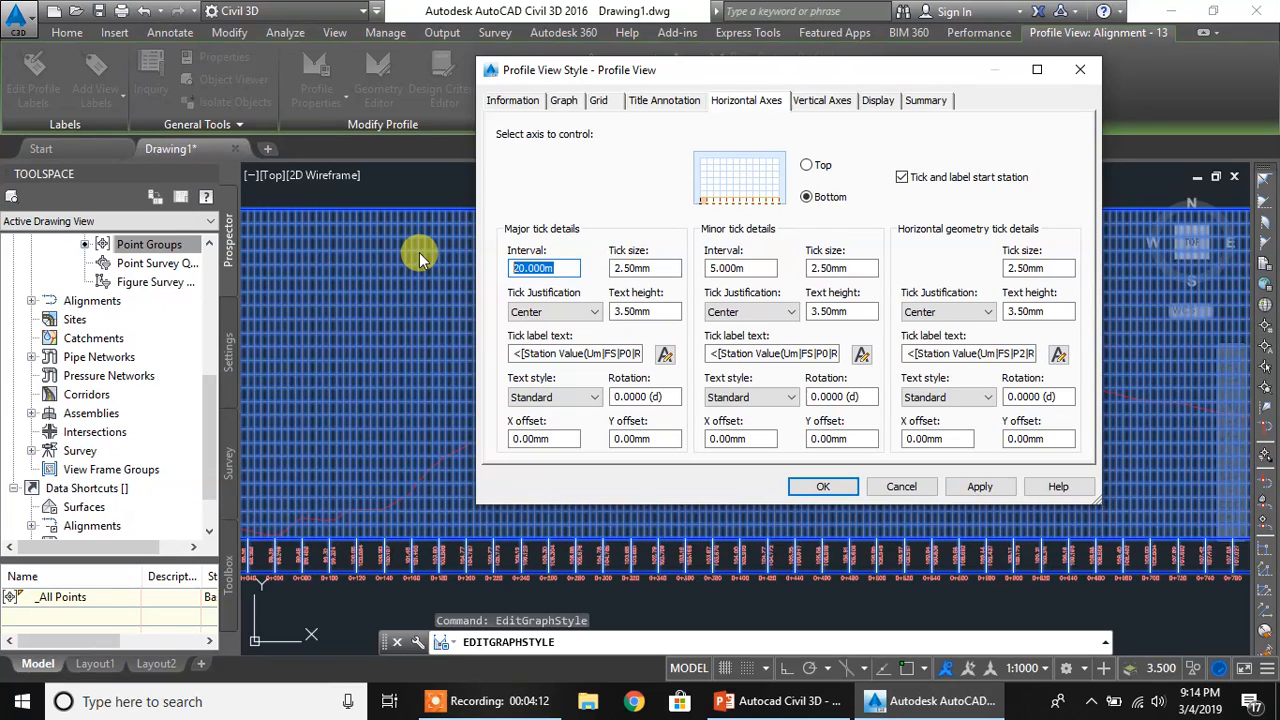
double_click(732, 267)
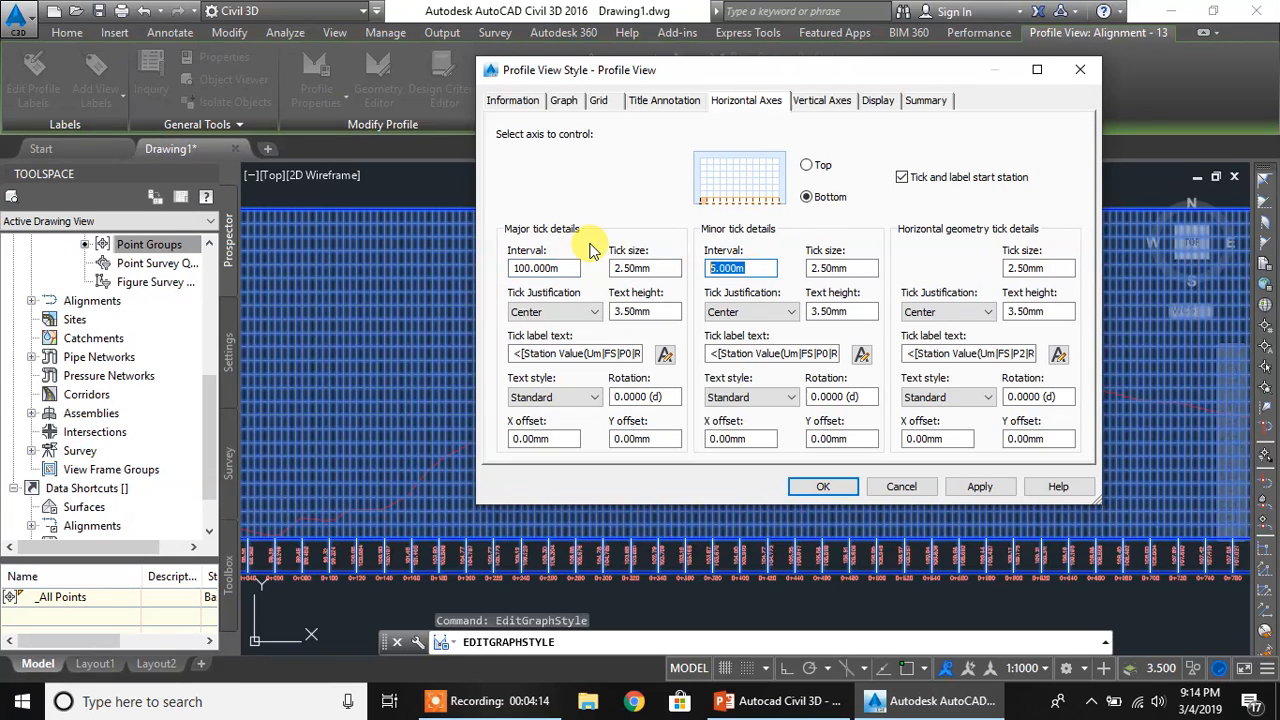
text(50)
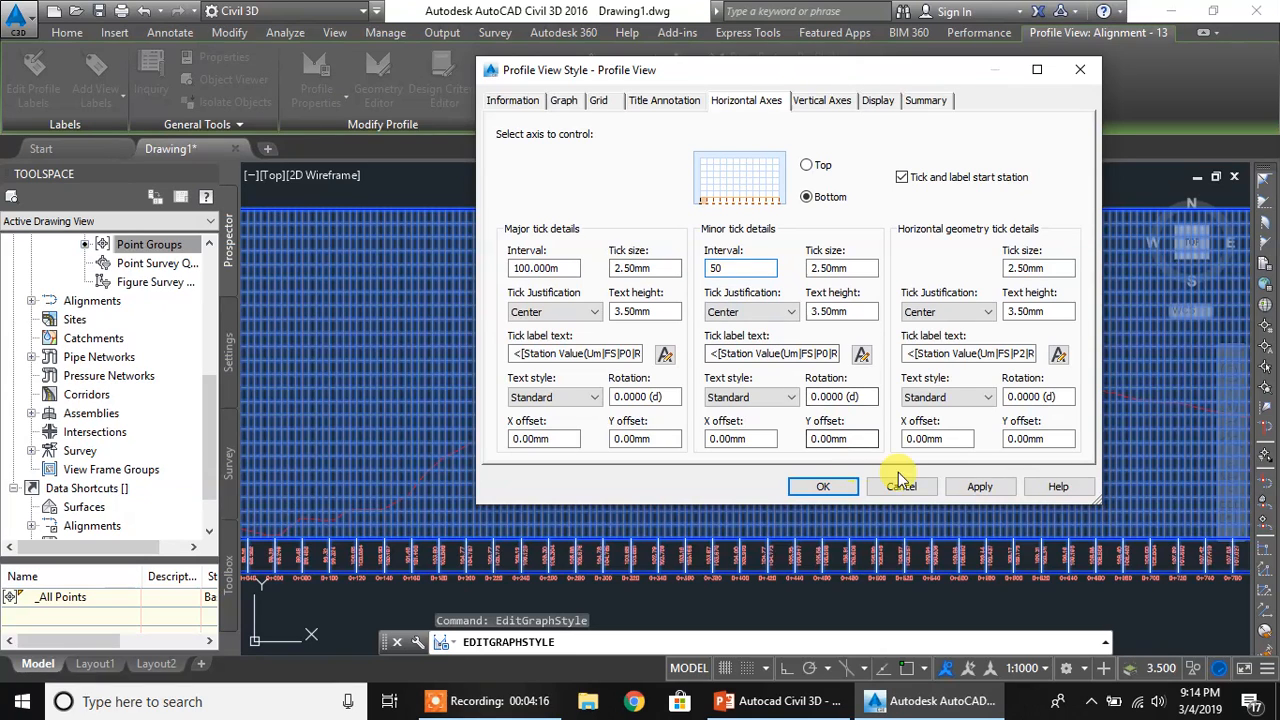
click(981, 487)
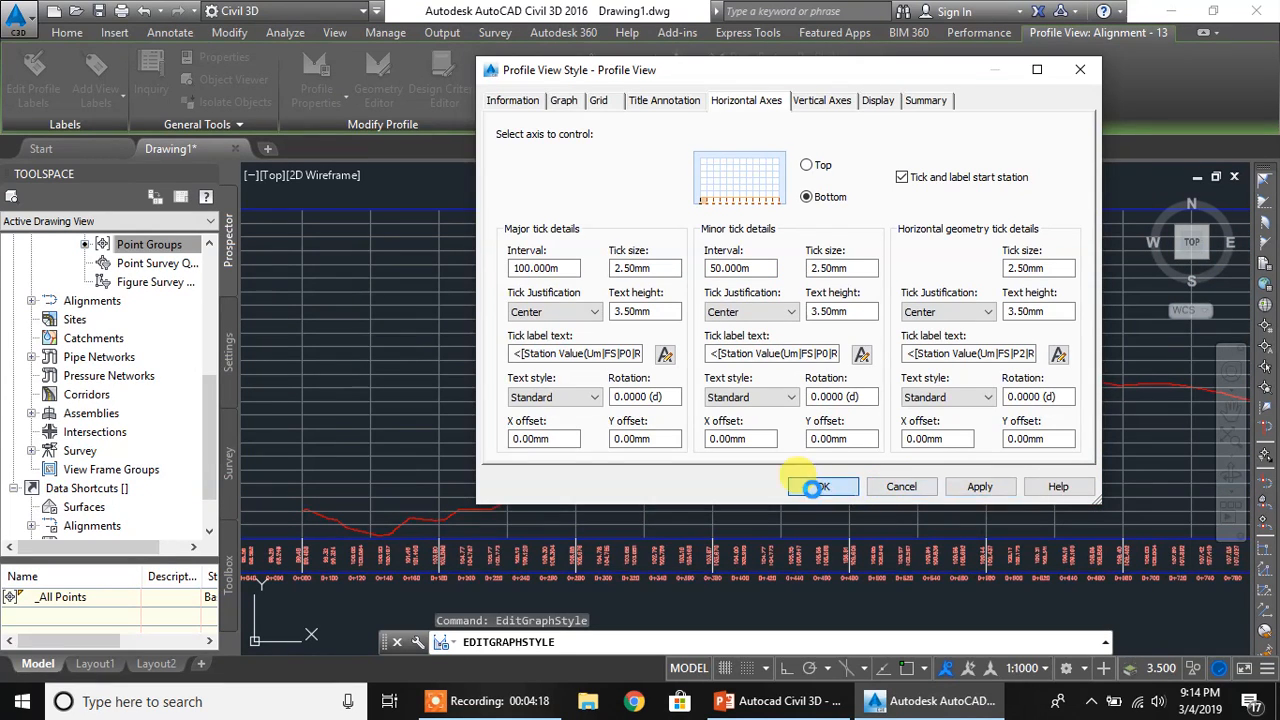
click(812, 487)
key(Escape)
- Check the new station spacing and elevation band labels along the profile view
middle_drag(390, 481, 602, 364)
scroll(538, 444, up, 3)
middle_drag(733, 447, 384, 460)
middle_drag(869, 453, 566, 458)
middle_drag(958, 467, 649, 470)
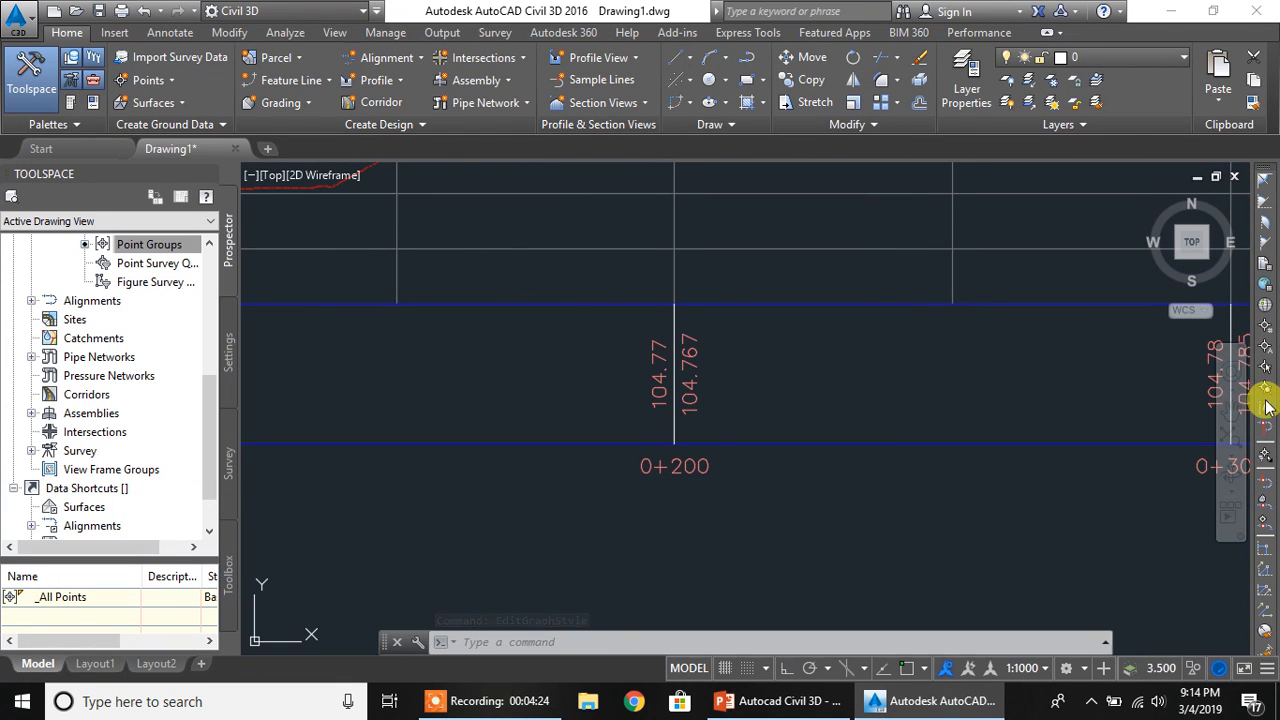
scroll(986, 429, down, 8)
middle_drag(966, 414, 923, 429)
middle_drag(707, 454, 523, 420)
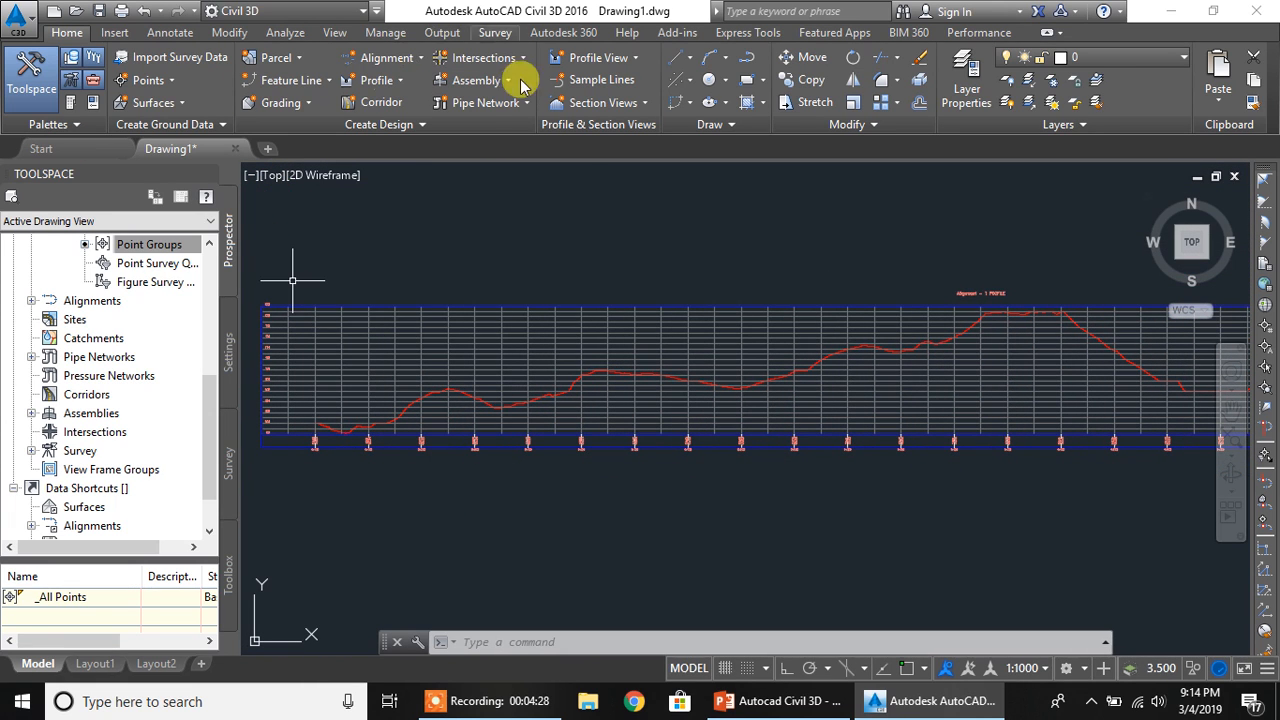
- Create a layout profile named Design Profile in the Alignment - 1 profile view, using the Design Profile style and Complete Label Set
click(384, 86)
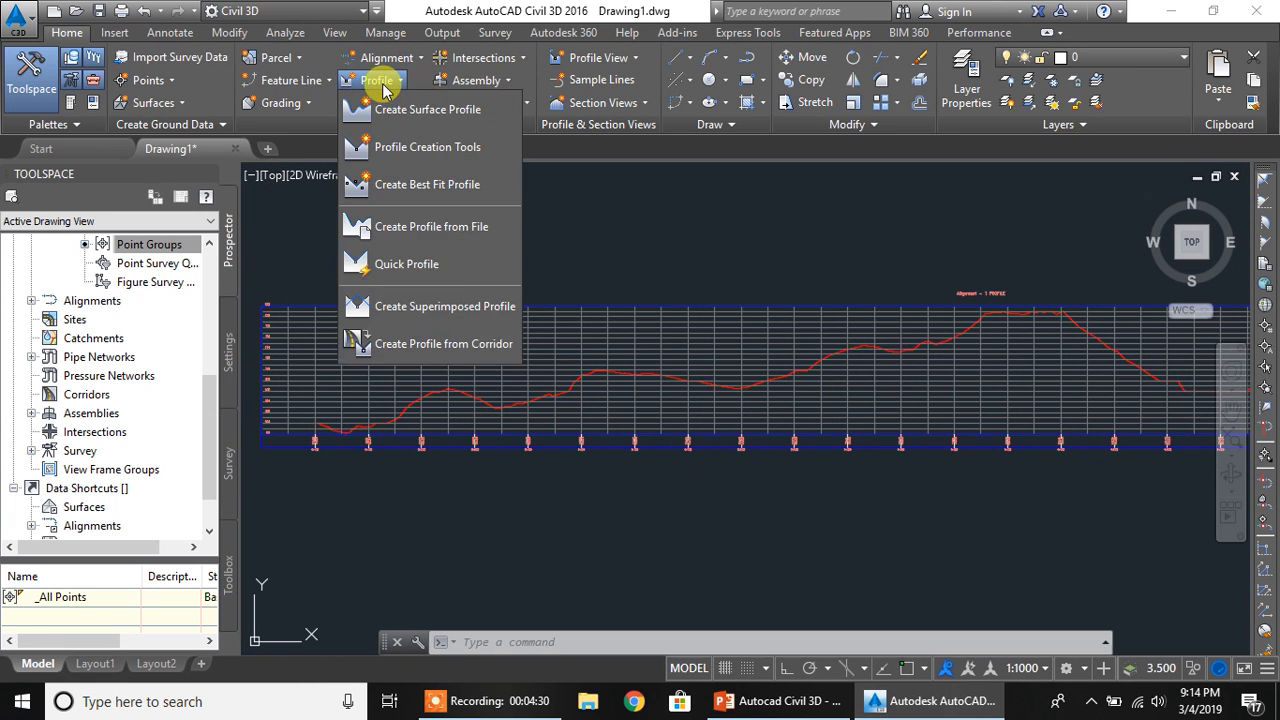
click(410, 151)
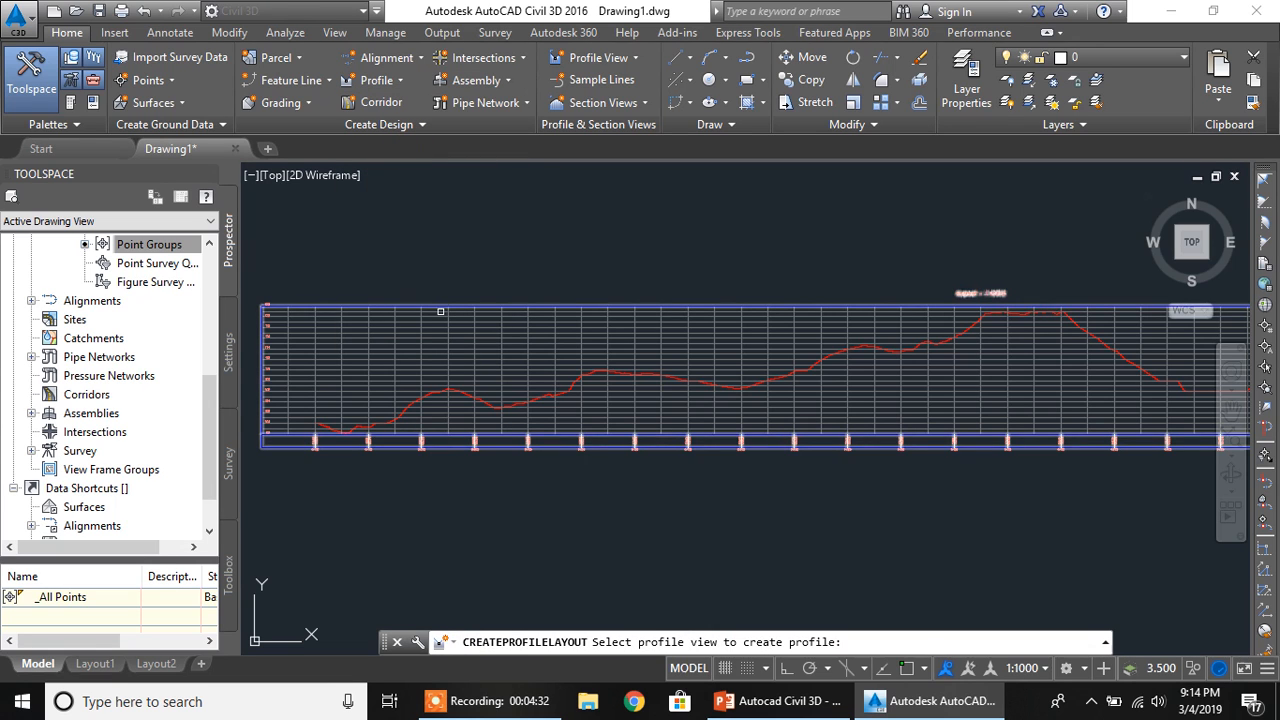
click(429, 306)
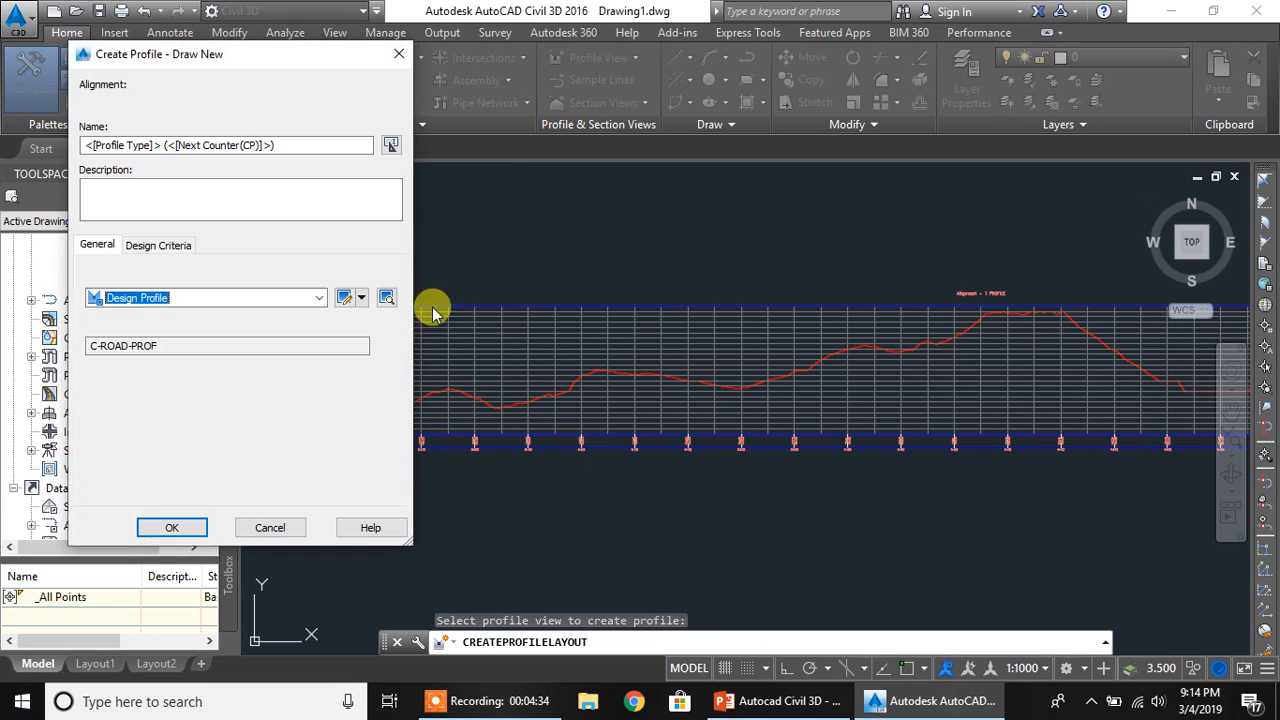
click(311, 148)
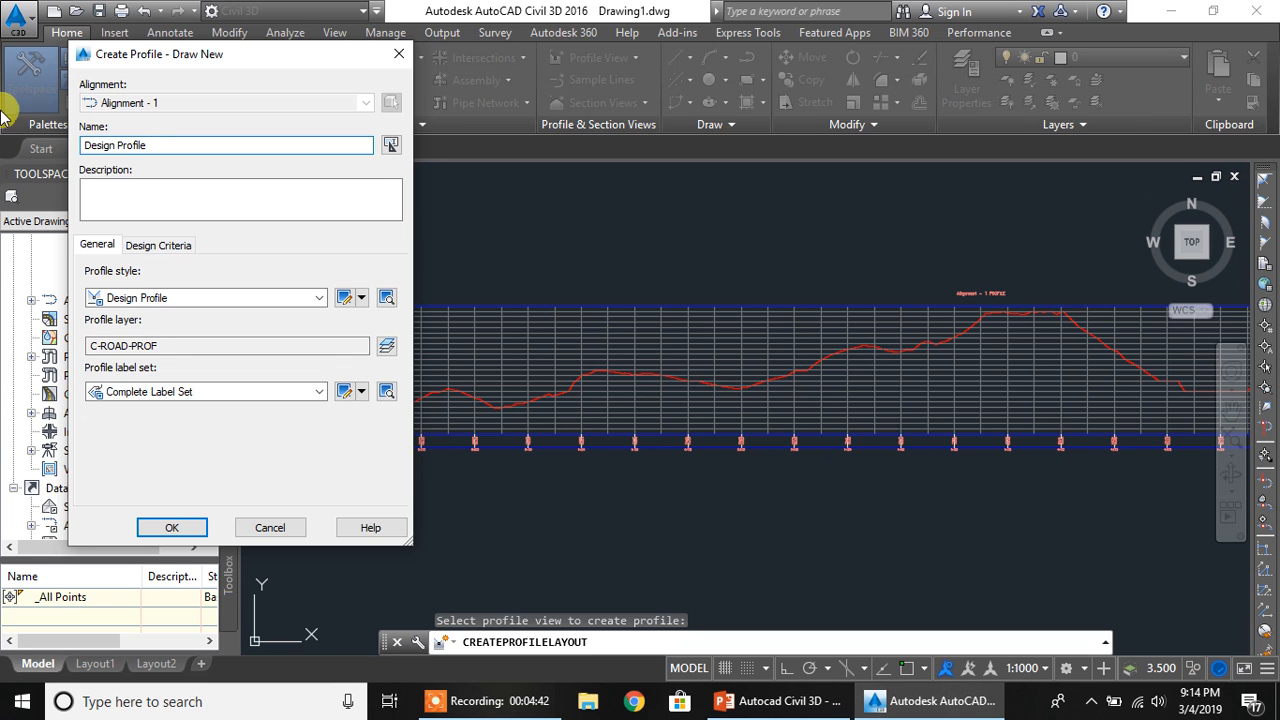
click(172, 527)
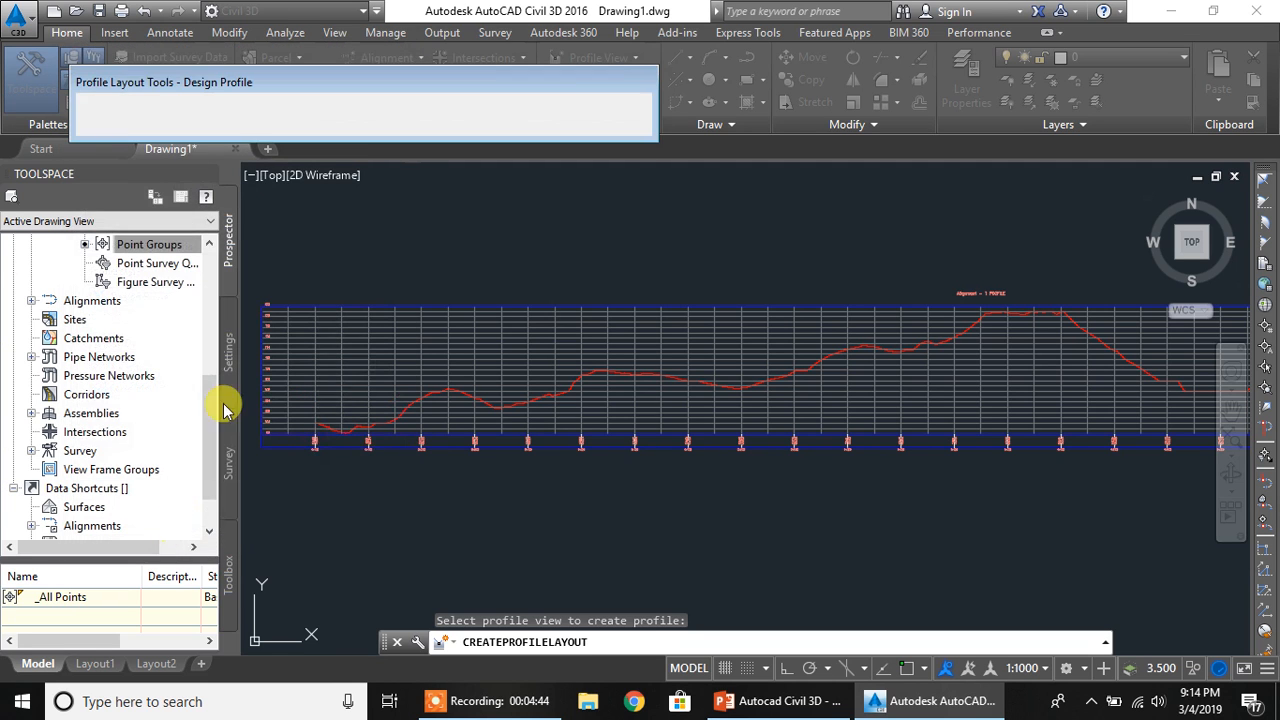
- With object snap on, draw tangents with curves from the ground line at 0+000 through its crest near 0+250 to about 0+475
click(106, 106)
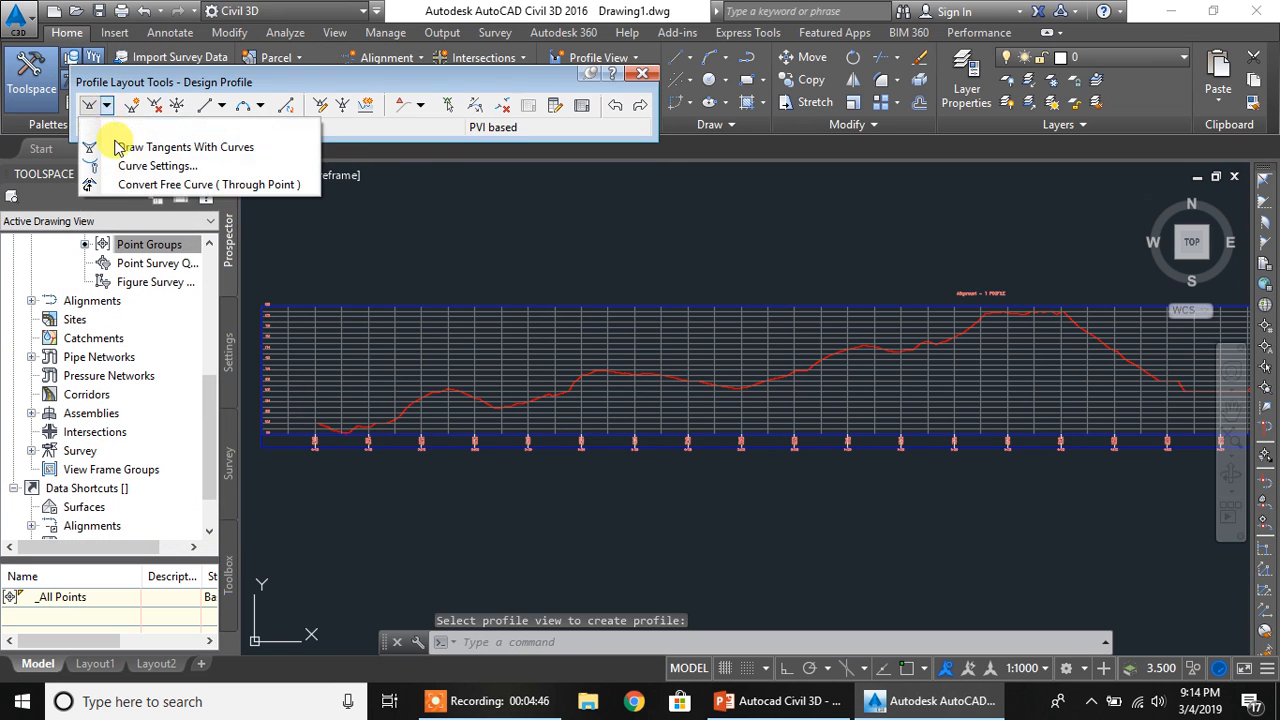
click(165, 150)
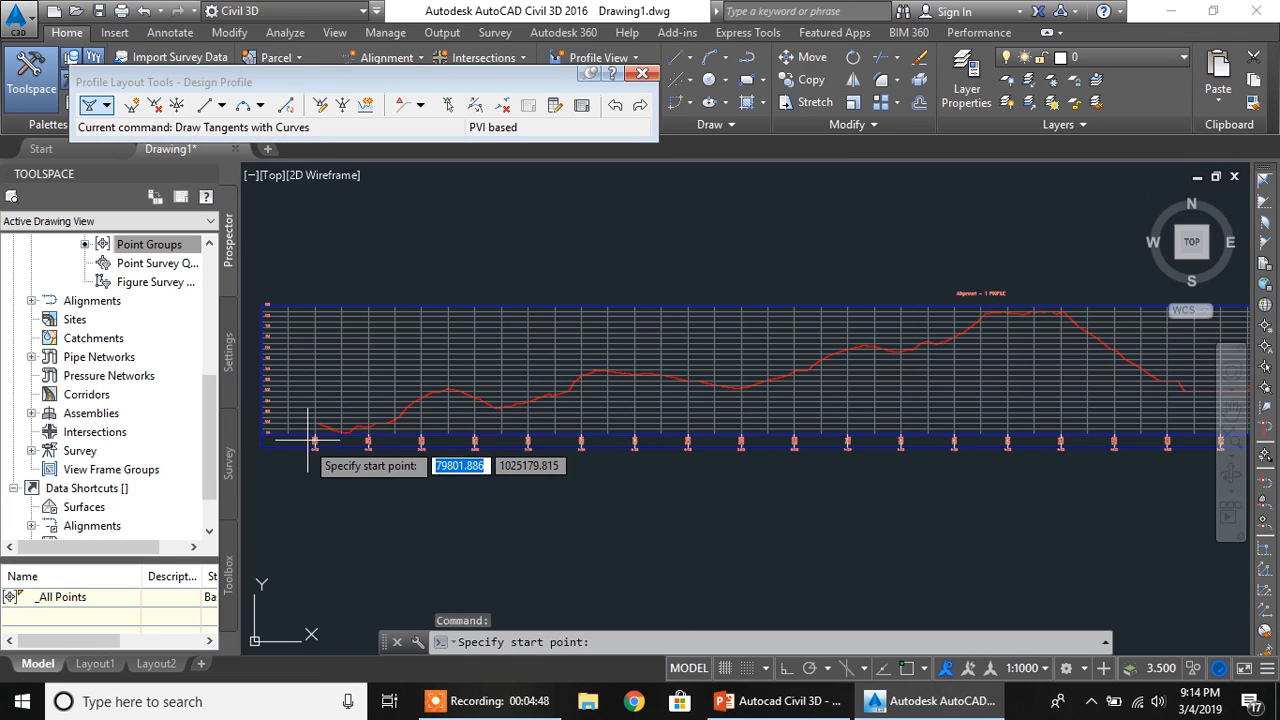
scroll(308, 435, up, 3)
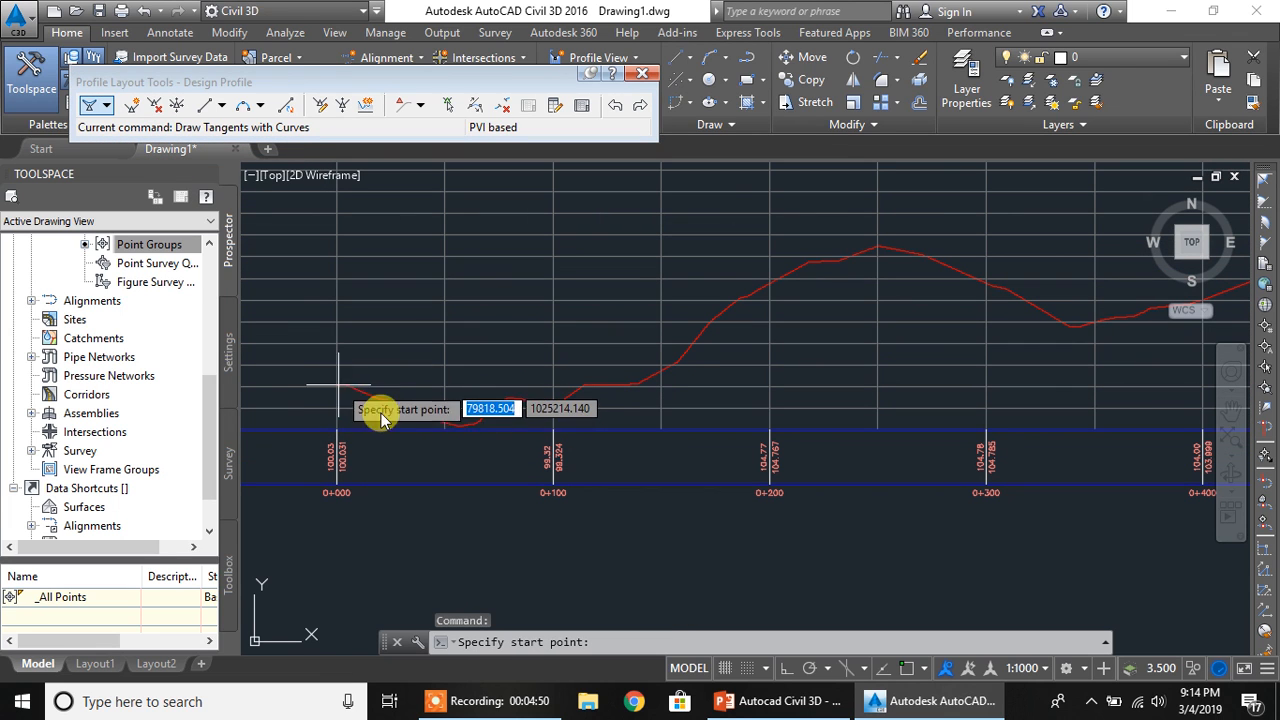
click(908, 668)
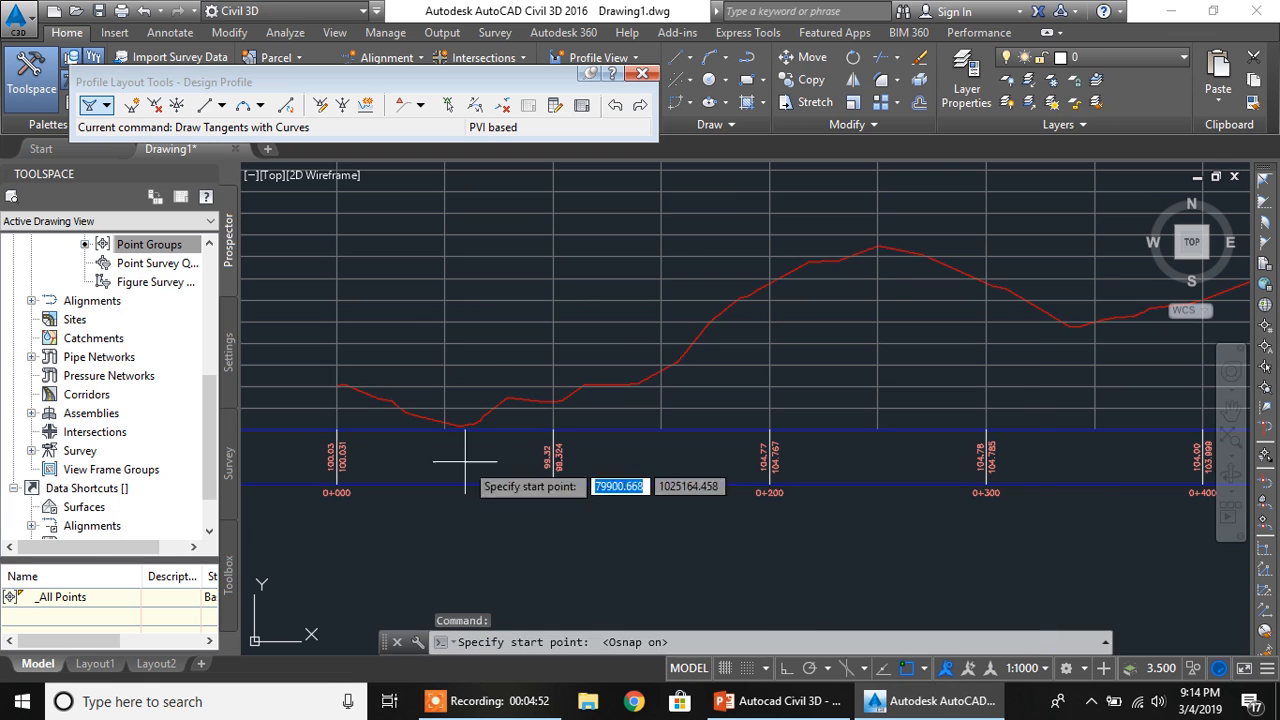
click(337, 385)
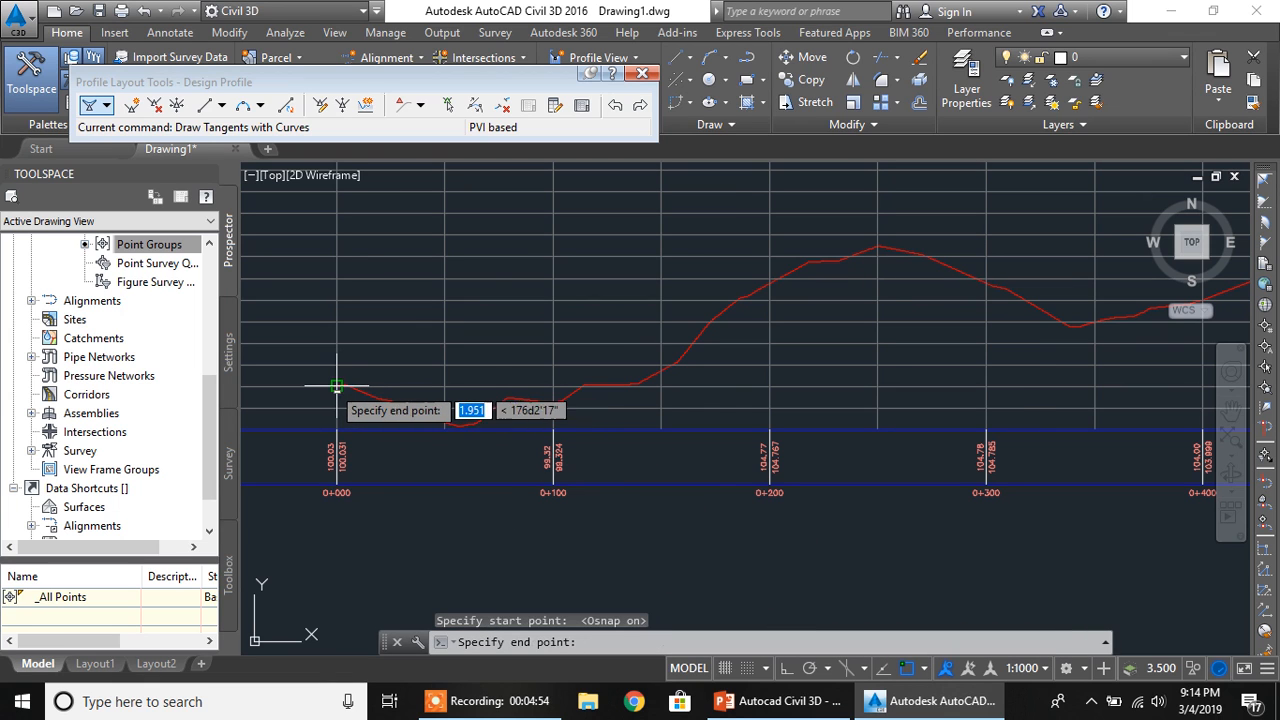
middle_drag(550, 345, 412, 382)
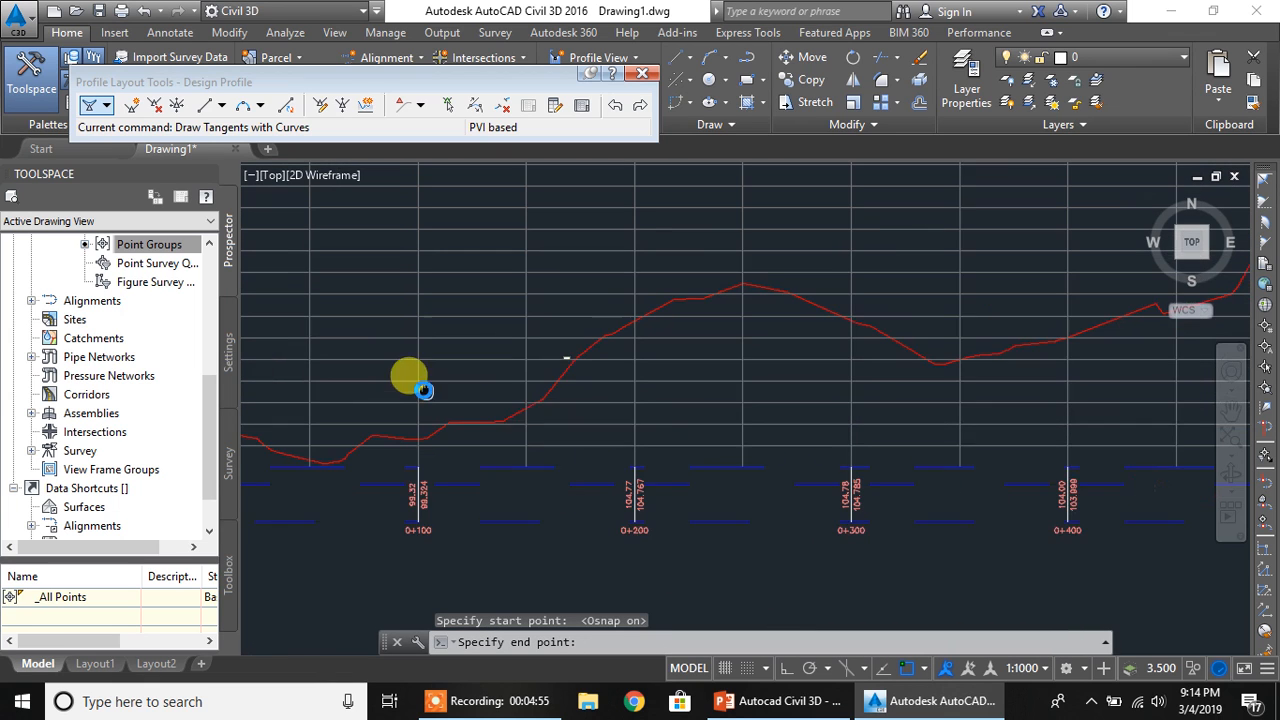
click(744, 284)
middle_drag(857, 323, 498, 366)
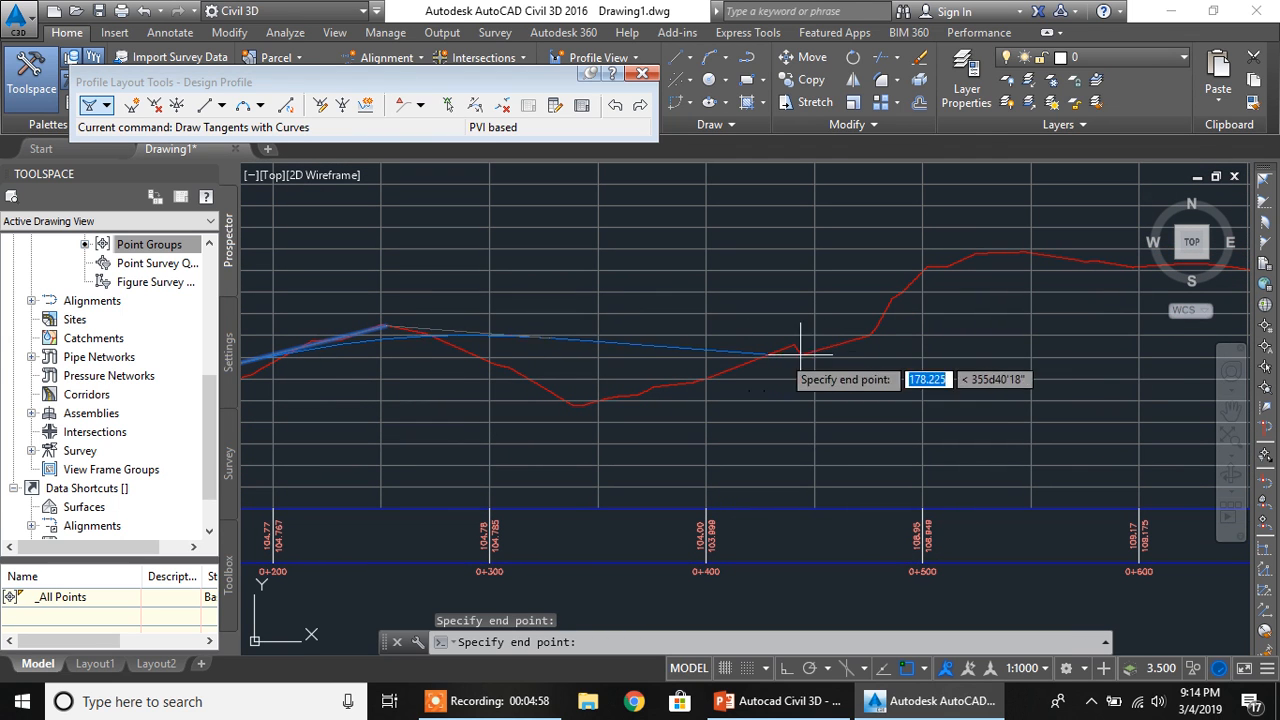
click(870, 333)
- Continue the design profile's tangents with curves along the ground line, past the high plateau, to the foot of the final rises
middle_drag(920, 283, 577, 403)
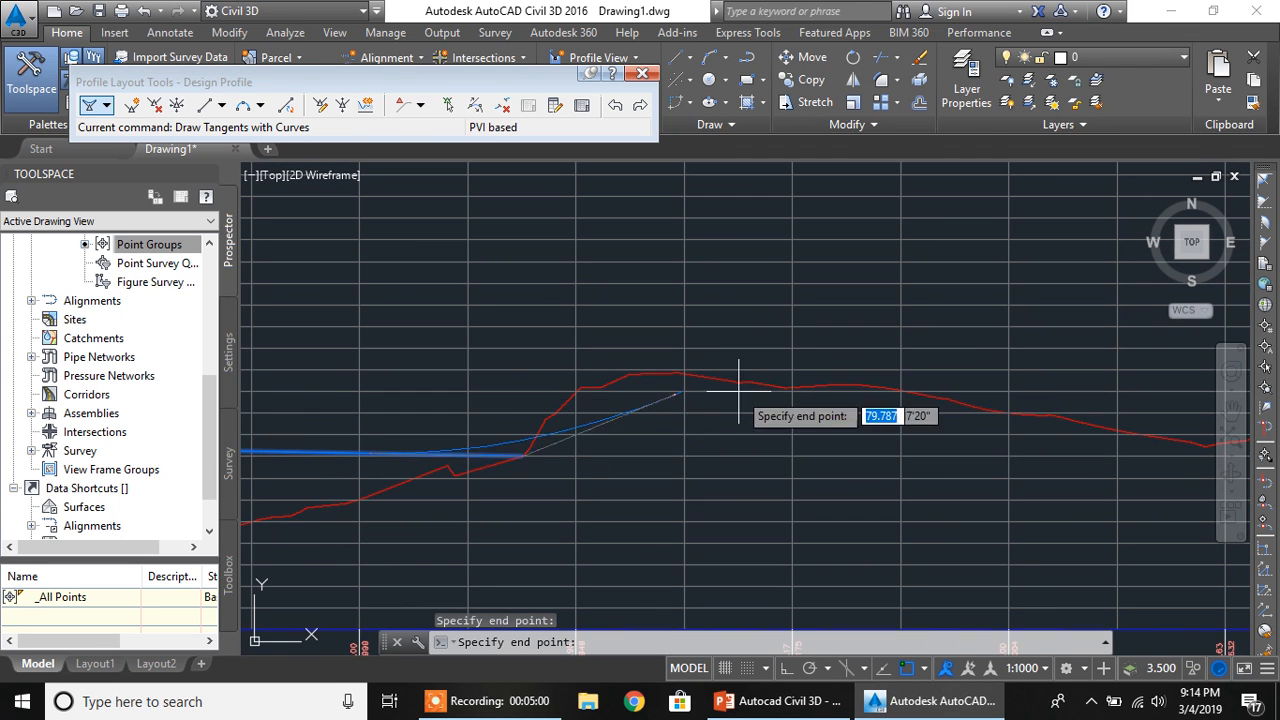
middle_drag(1008, 390, 380, 395)
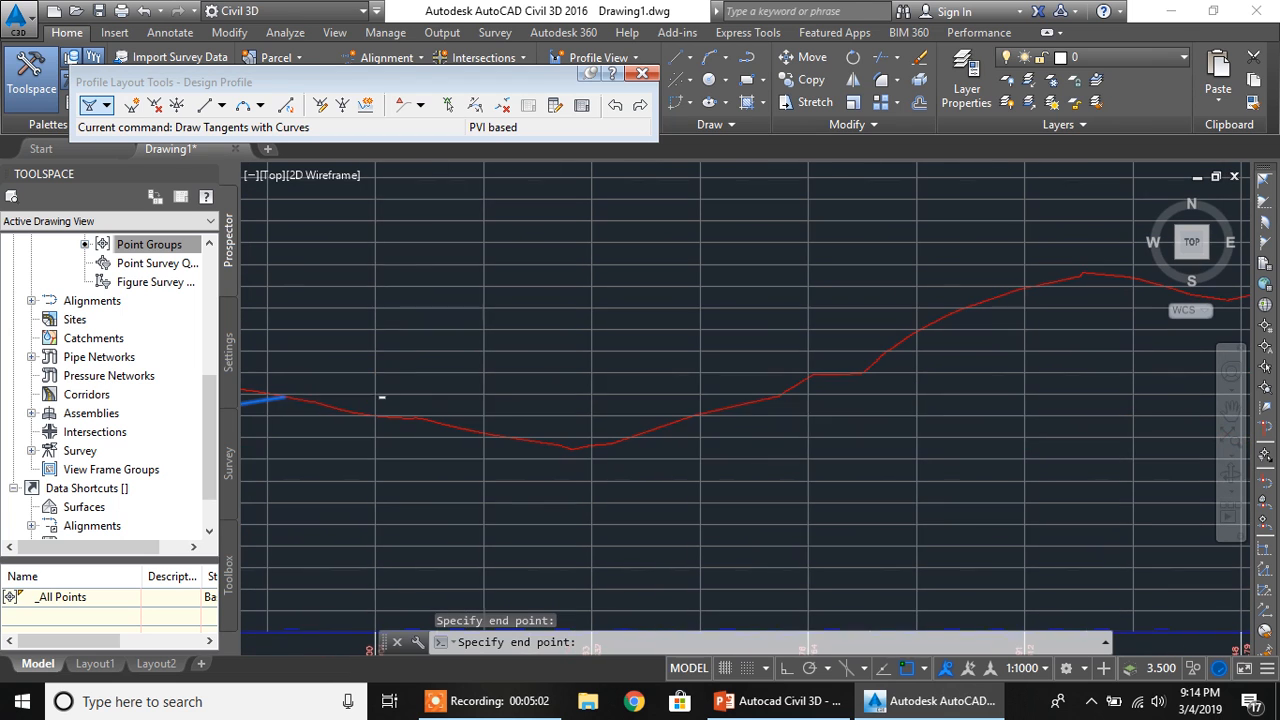
middle_drag(851, 363, 330, 412)
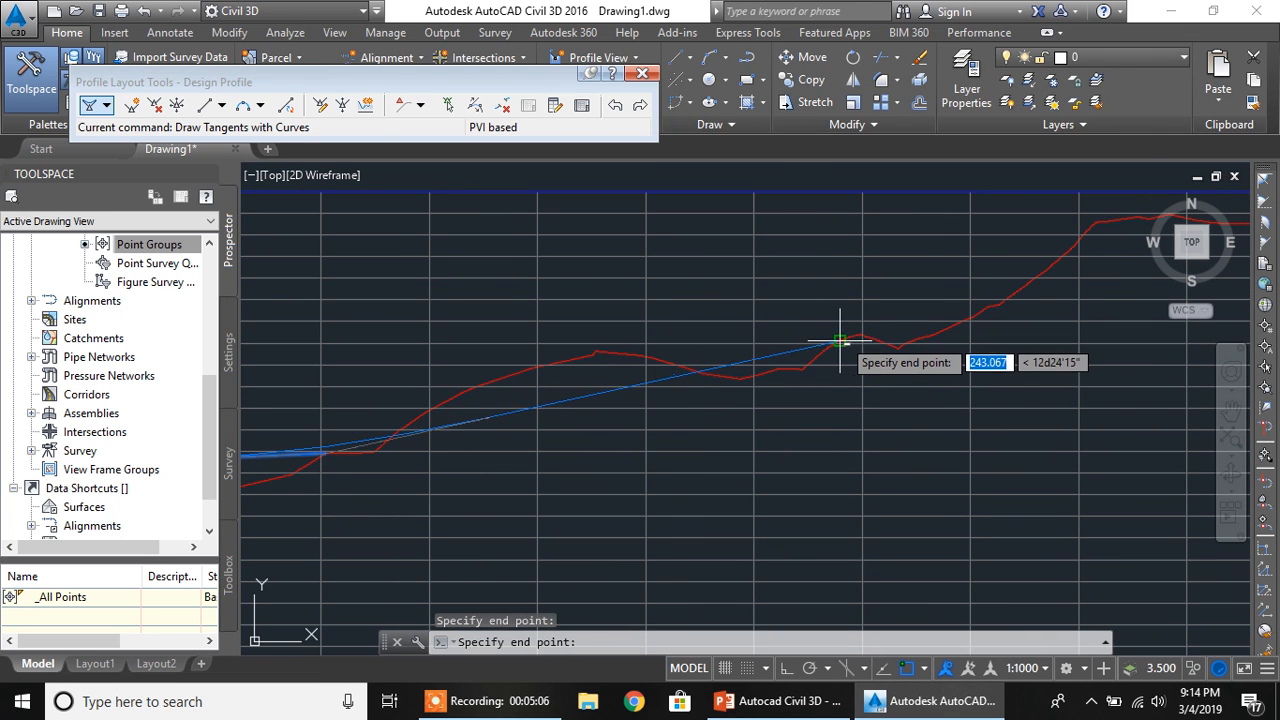
middle_drag(877, 337, 413, 403)
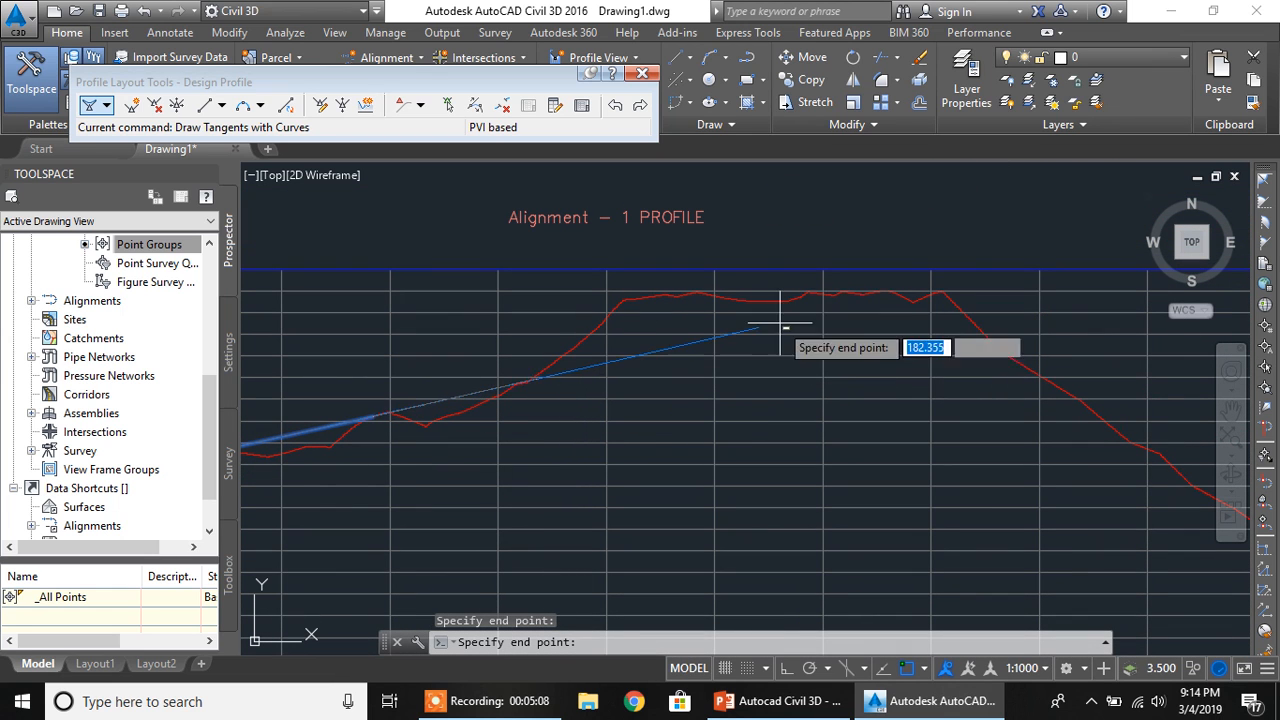
middle_drag(834, 294, 167, 380)
middle_drag(439, 462, 273, 257)
click(576, 421)
middle_drag(976, 354, 361, 357)
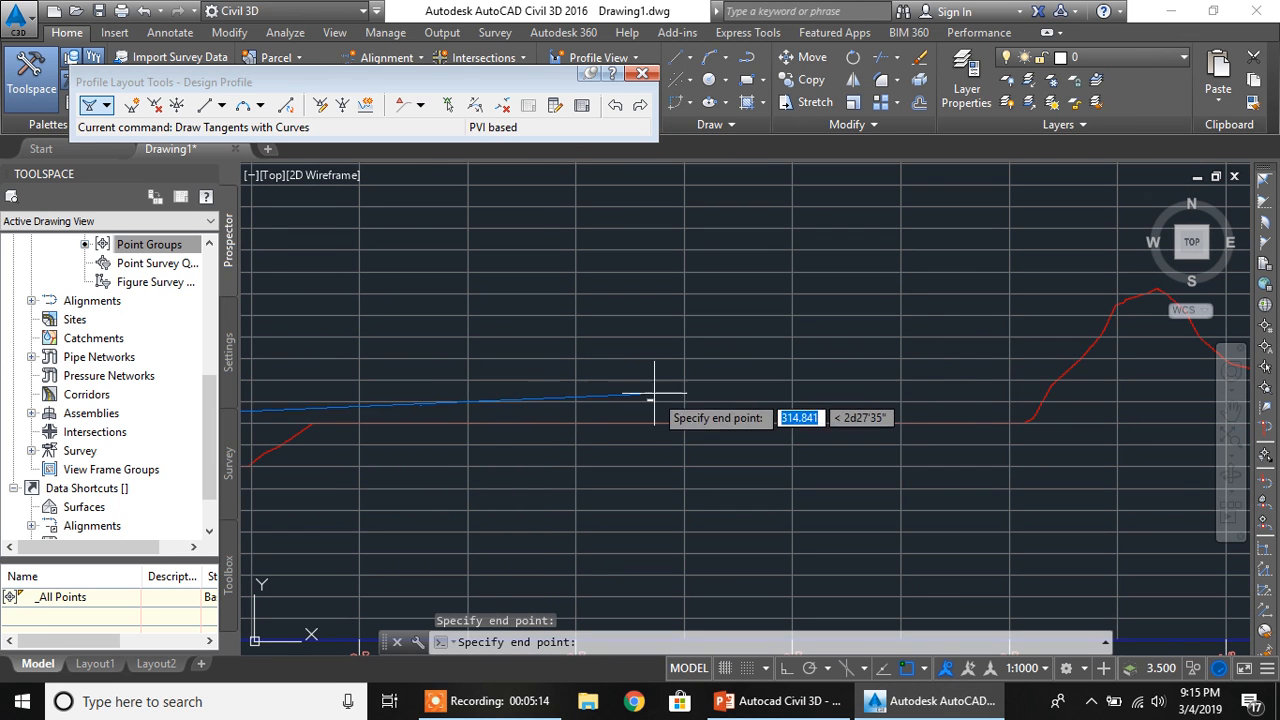
click(1032, 420)
middle_drag(1071, 349, 338, 410)
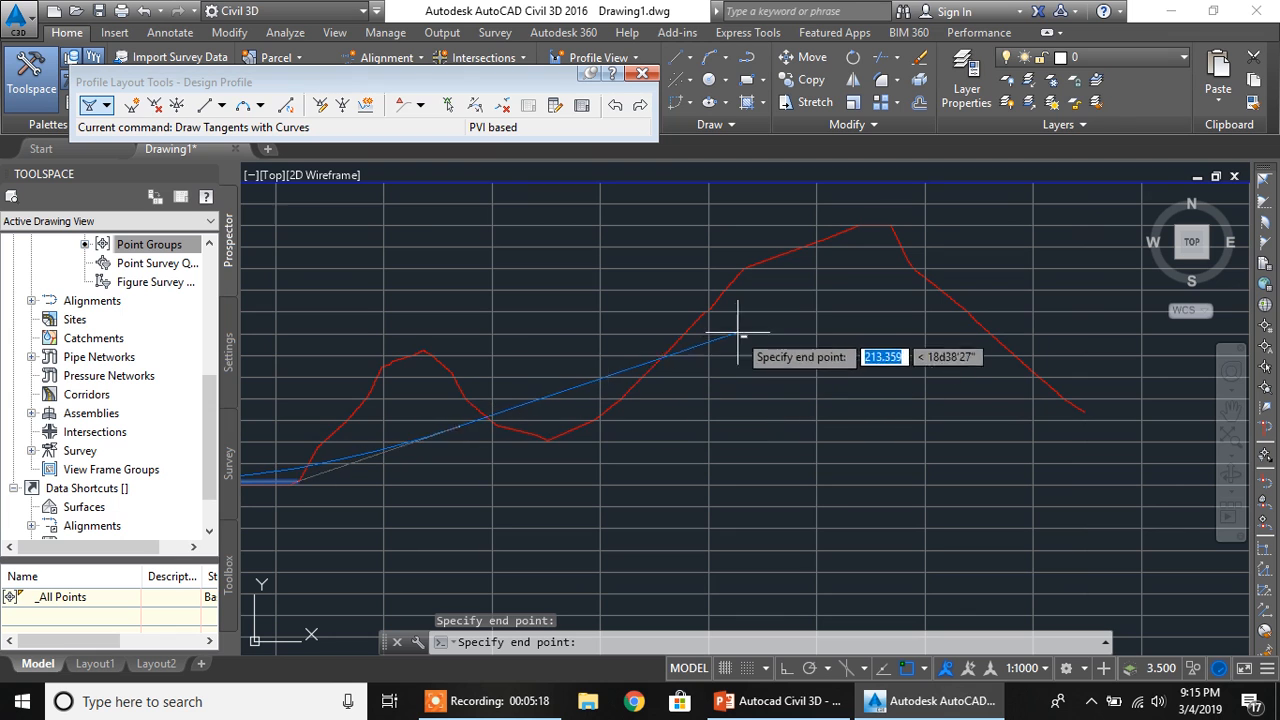
- Finish the design profile with an intersection point at elevation 116 and an endpoint at elevation 114 by the ground line's end
click(817, 313)
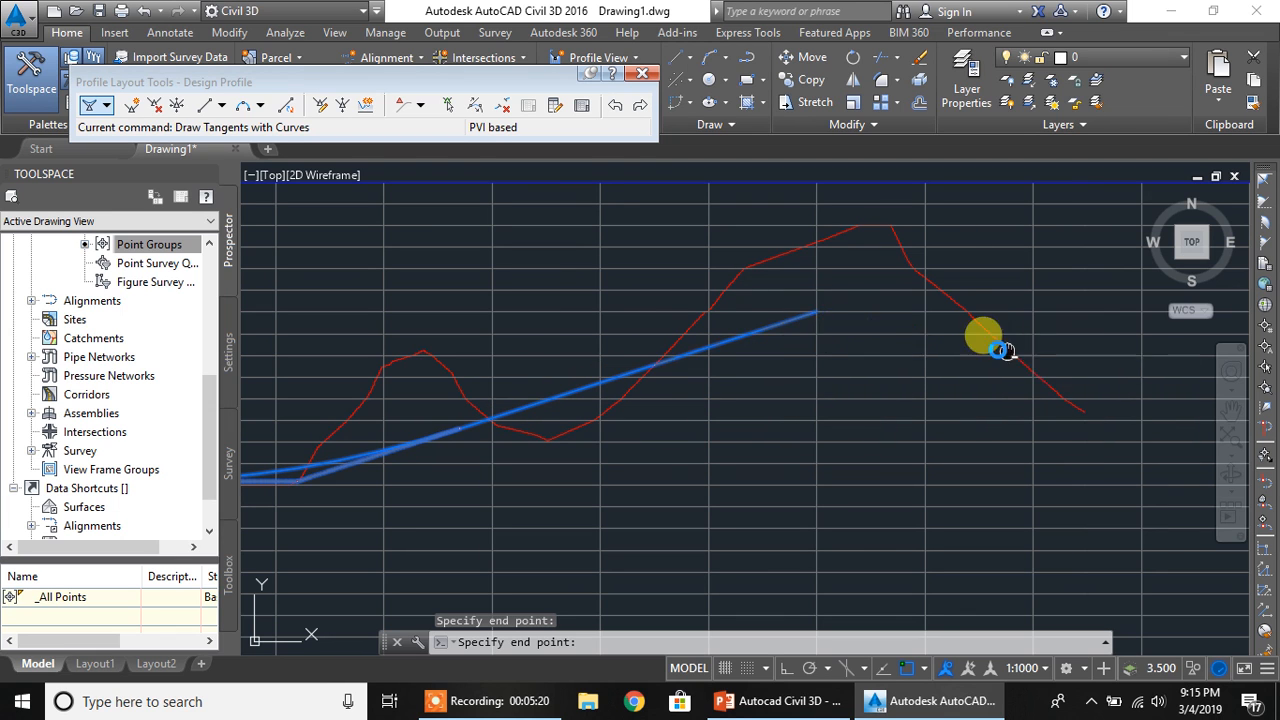
middle_drag(980, 337, 725, 266)
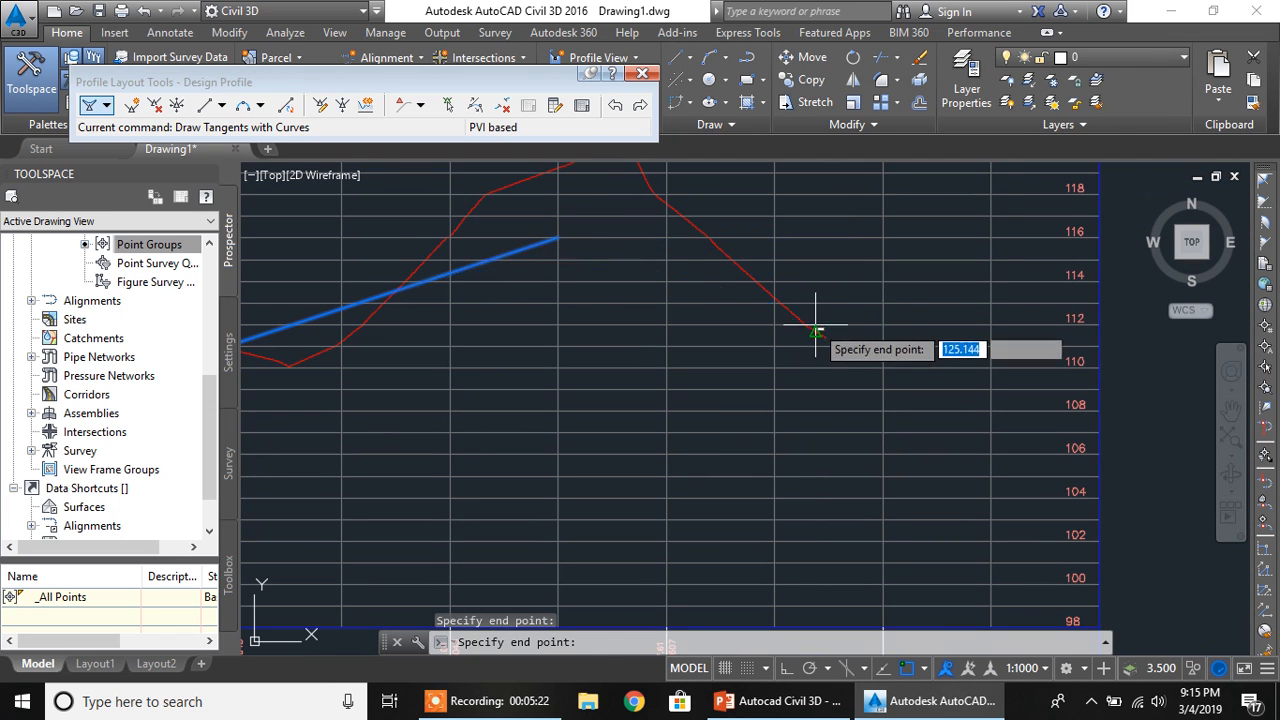
scroll(822, 296, up, 2)
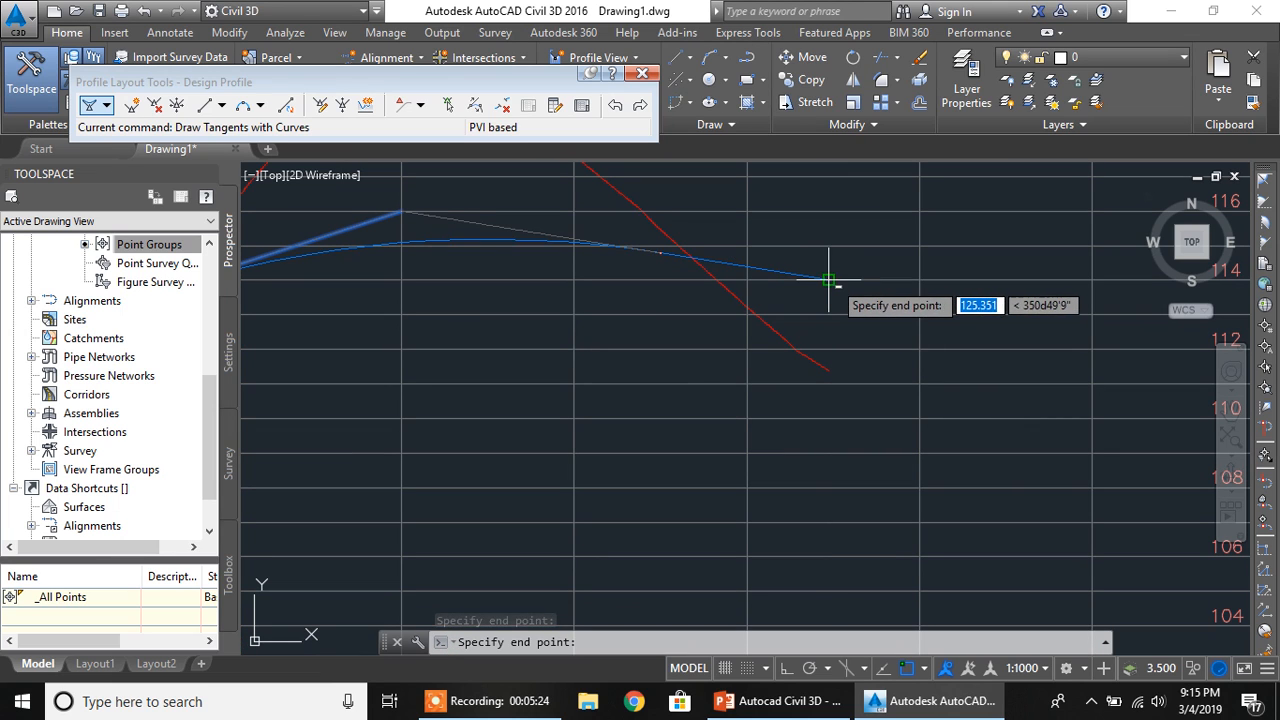
click(838, 280)
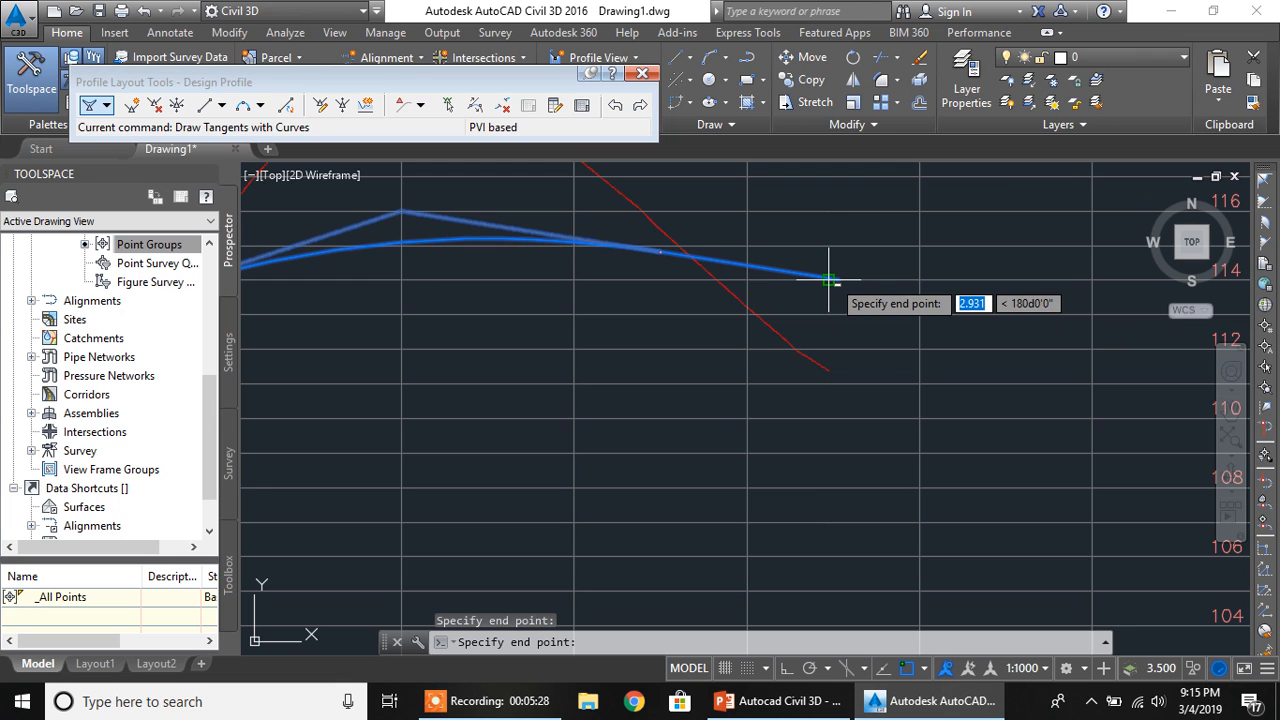
key(Return)
- Examine the finished design profile against the existing ground, including the band elevations around stations 1+400 and 1+500
scroll(755, 330, down, 4)
middle_drag(431, 382, 715, 318)
middle_drag(397, 309, 617, 326)
scroll(545, 311, up, 2)
mouse_move(369, 349)
middle_down()
mouse_move(689, 329)
mouse_move(694, 343)
mouse_move(645, 330)
middle_up()
mouse_move(408, 362)
middle_down()
mouse_move(702, 348)
mouse_move(506, 352)
middle_up()
scroll(463, 365, down, 2)
middle_drag(797, 323, 597, 352)
middle_drag(718, 322, 542, 322)
scroll(683, 357, up, 2)
middle_drag(833, 405, 620, 326)
middle_drag(1042, 350, 666, 323)
mouse_move(909, 280)
middle_down()
mouse_move(814, 339)
mouse_move(572, 432)
mouse_move(783, 266)
middle_up()
middle_drag(426, 434, 774, 222)
middle_drag(441, 260, 798, 512)
scroll(480, 436, up, 3)
middle_drag(408, 460, 854, 362)
middle_drag(499, 389, 675, 392)
scroll(502, 388, up, 1)
scroll(548, 388, down, 3)
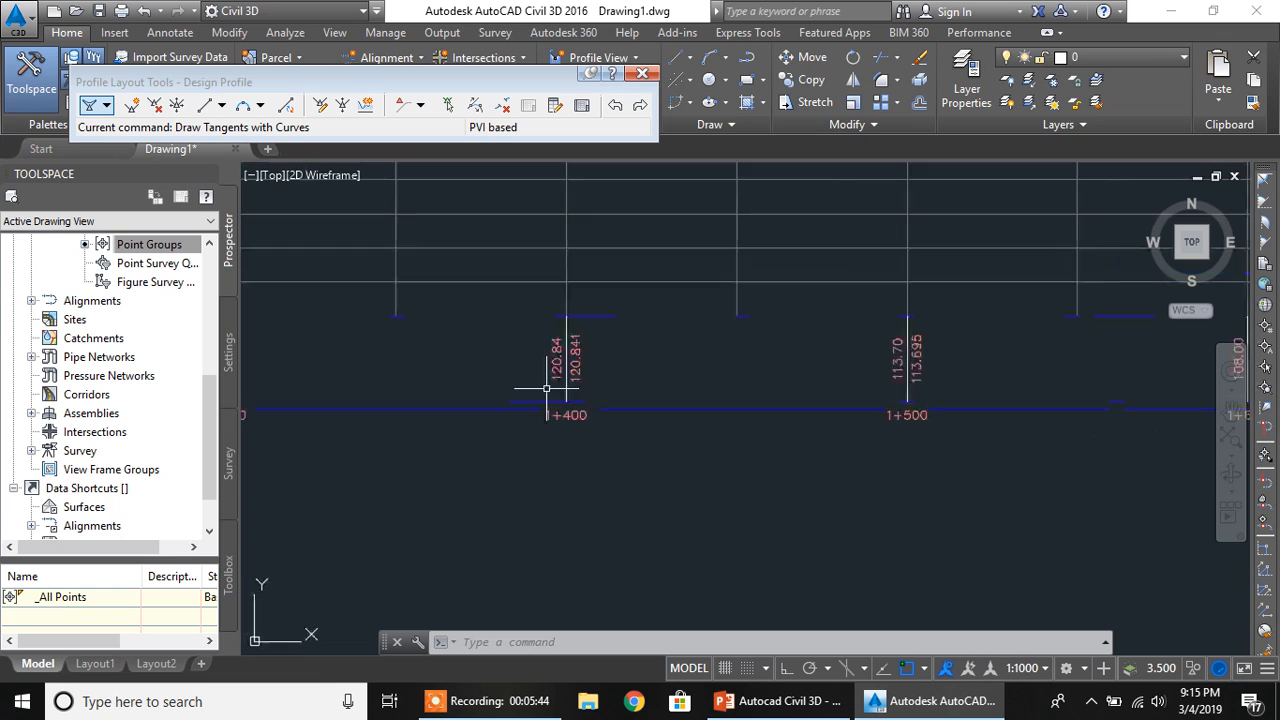
- Compare the existing ground and design elevations shown in the profile view's band at station 1+400
scroll(538, 410, up, 3)
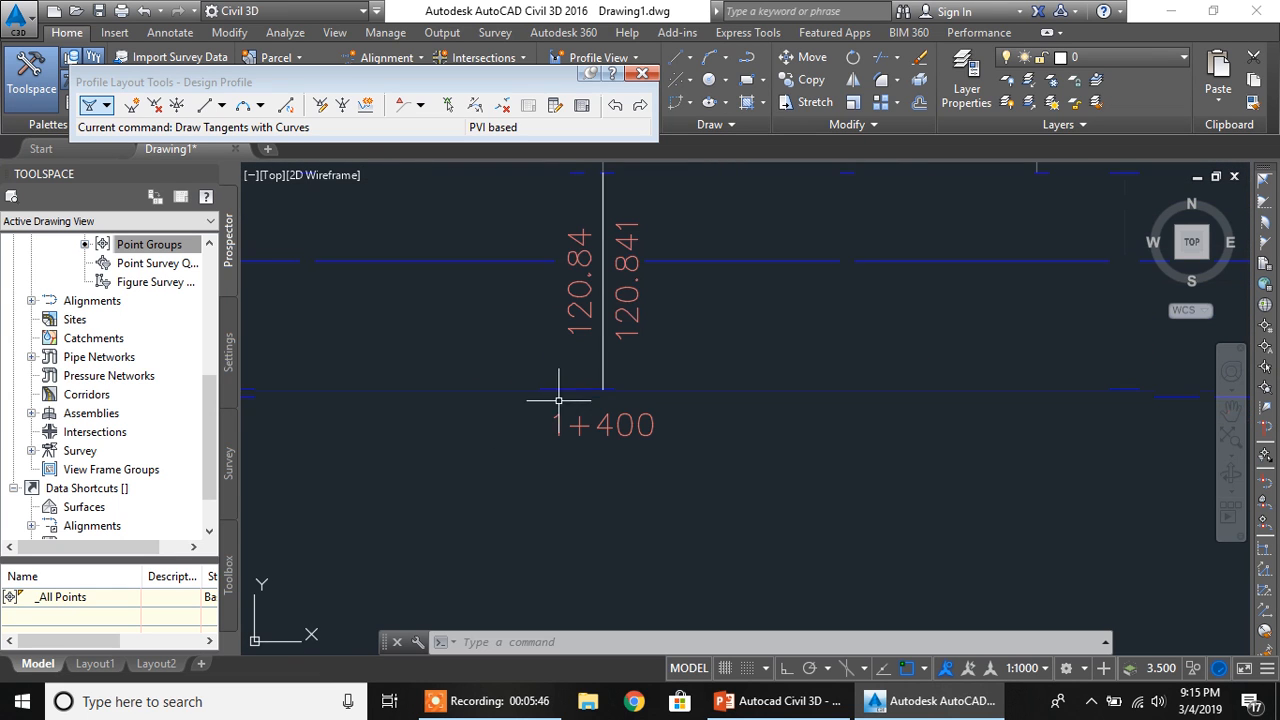
middle_drag(642, 382, 630, 489)
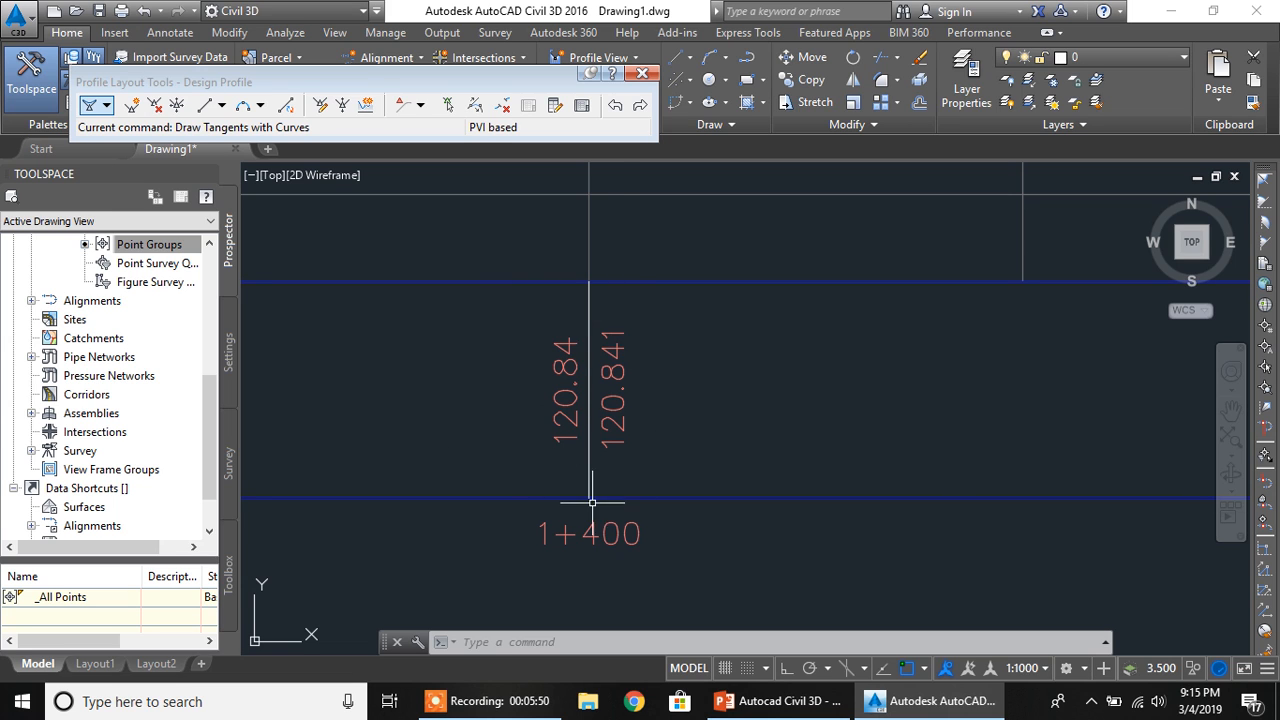
middle_drag(599, 473, 483, 420)
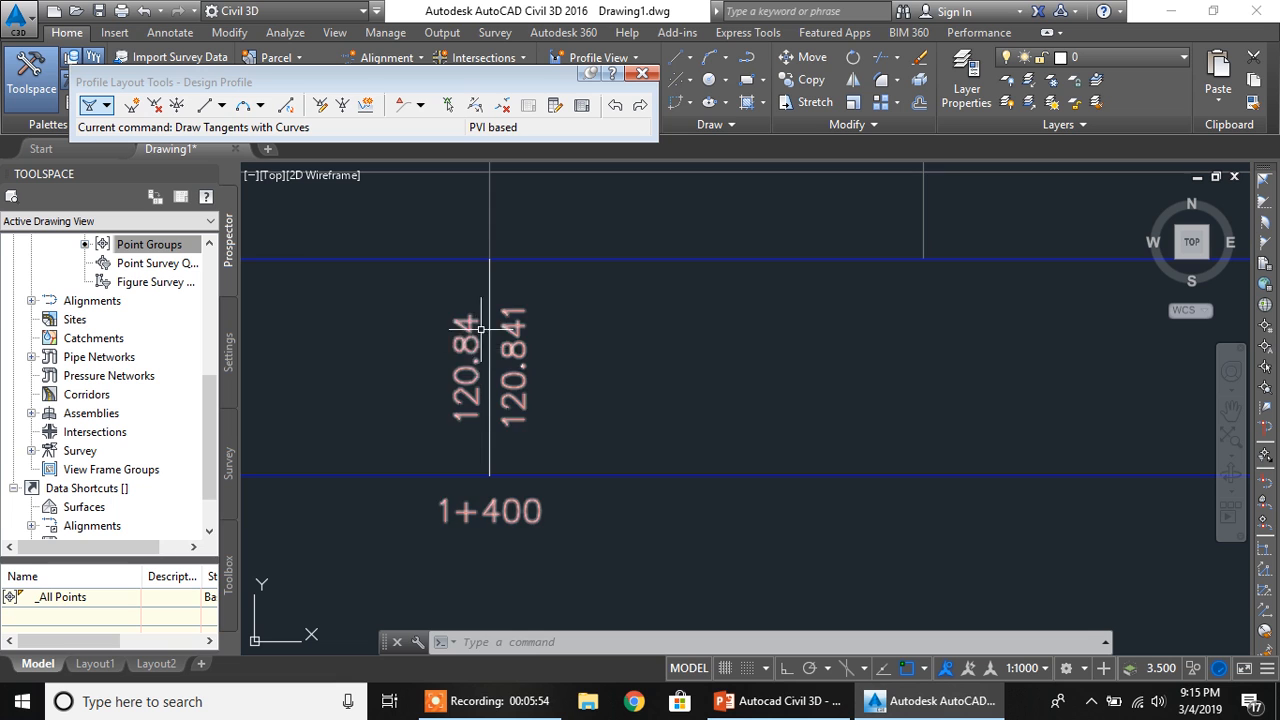
scroll(563, 362, down, 2)
middle_drag(552, 375, 609, 469)
scroll(566, 282, down, 2)
middle_drag(651, 274, 694, 472)
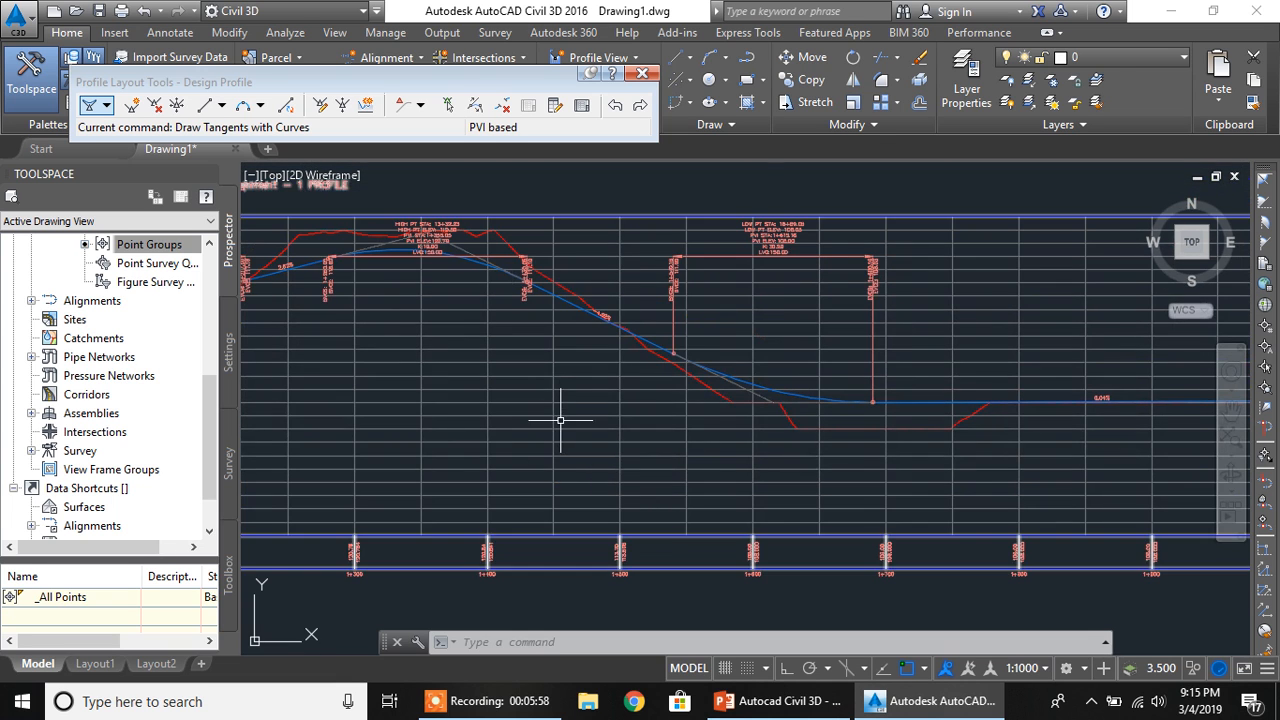
- In the profile view properties, assign Design Profile as Profile2 of the bottom Profile Data band
click(571, 372)
right_click(570, 382)
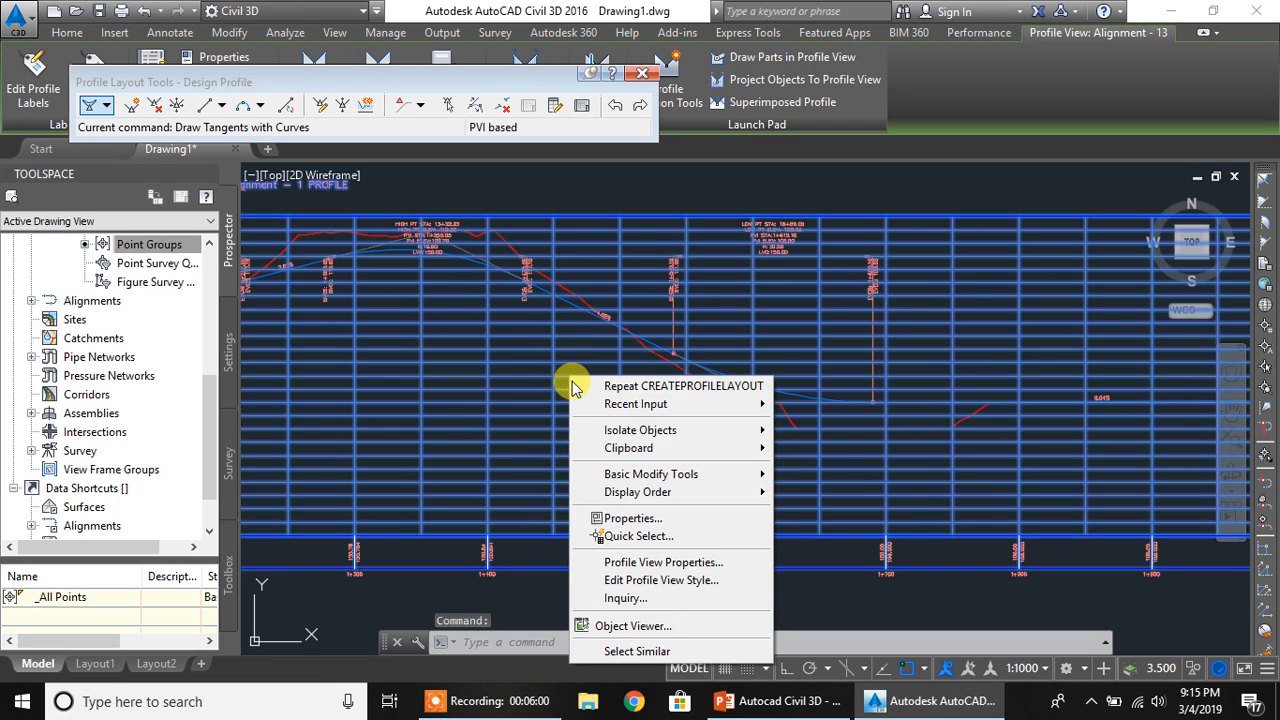
click(632, 563)
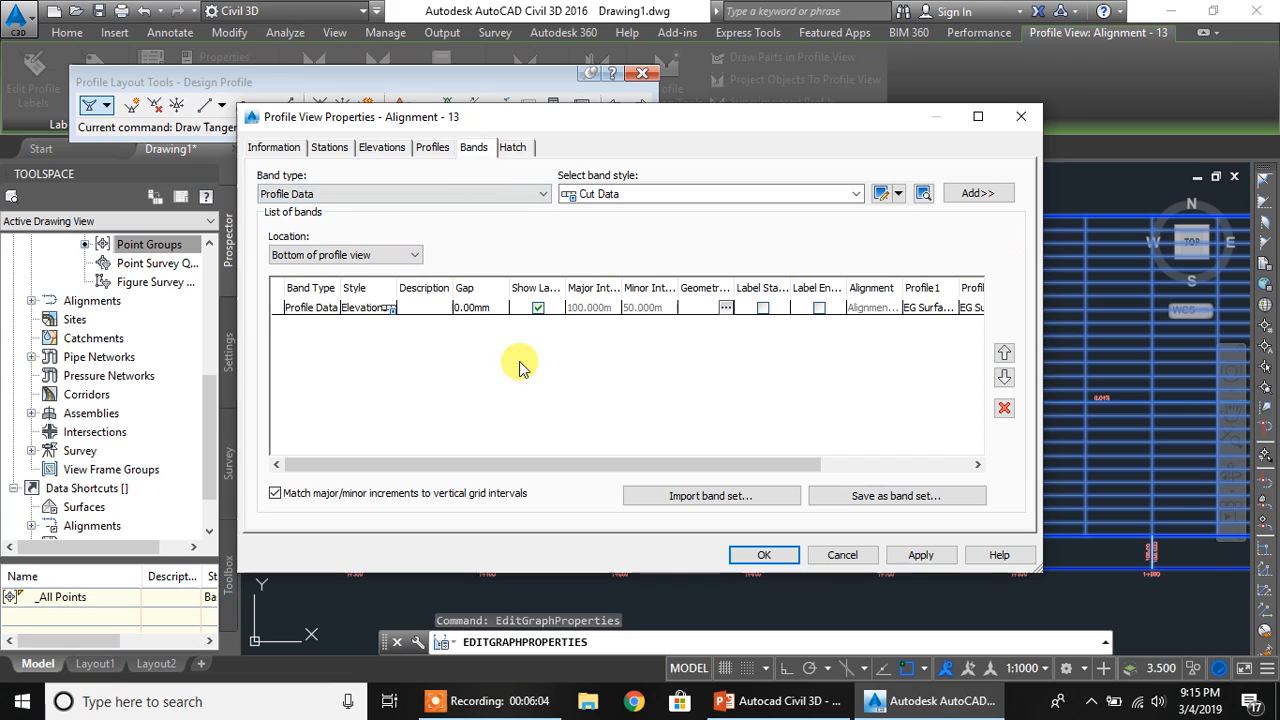
drag(555, 461, 729, 457)
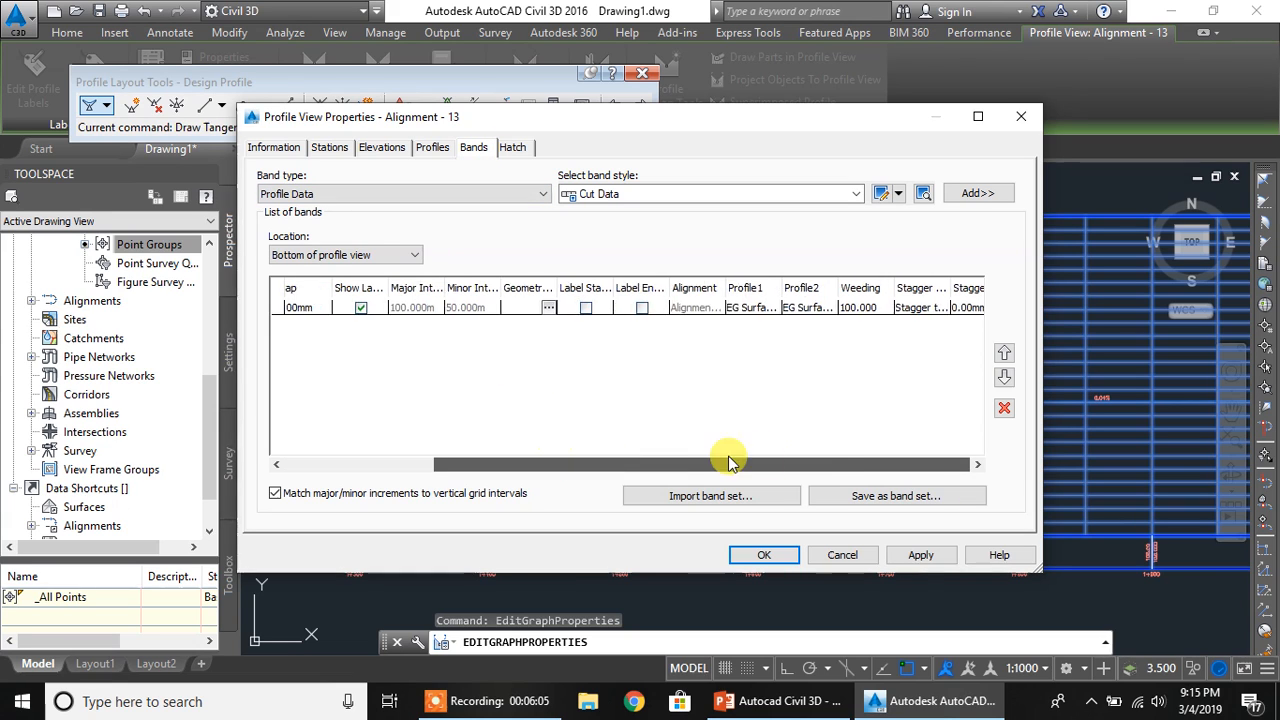
click(731, 310)
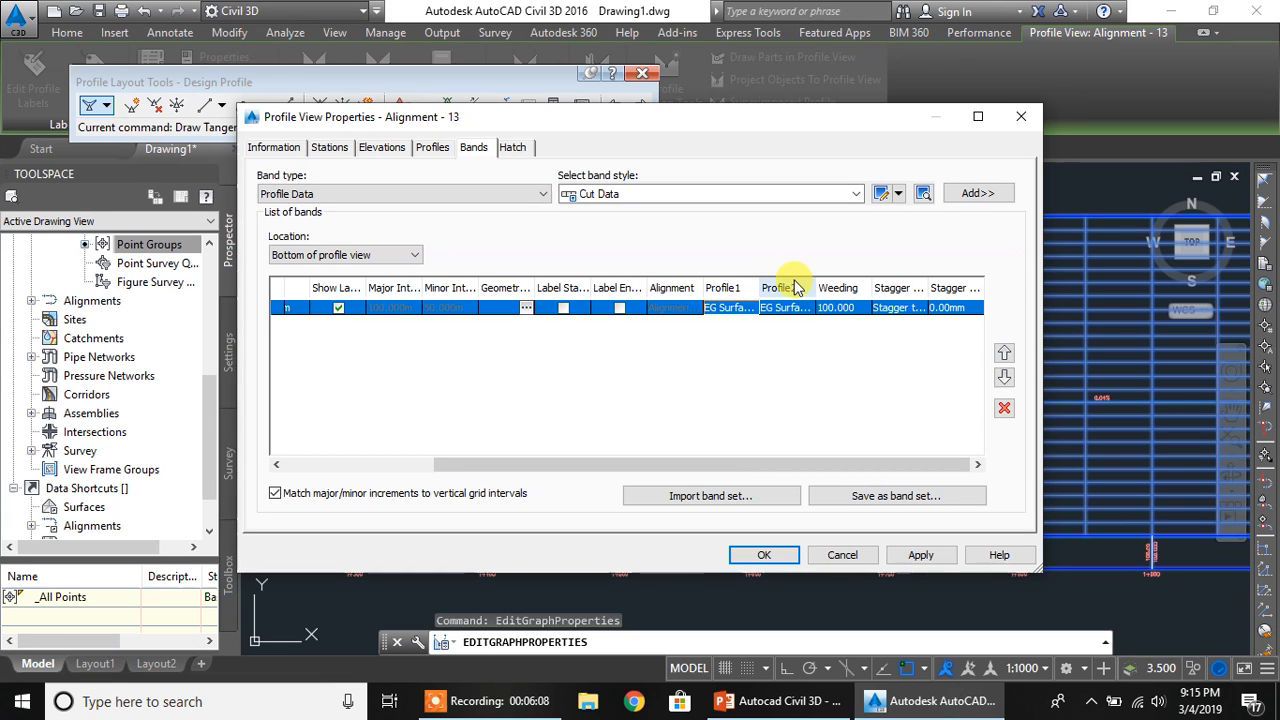
click(790, 312)
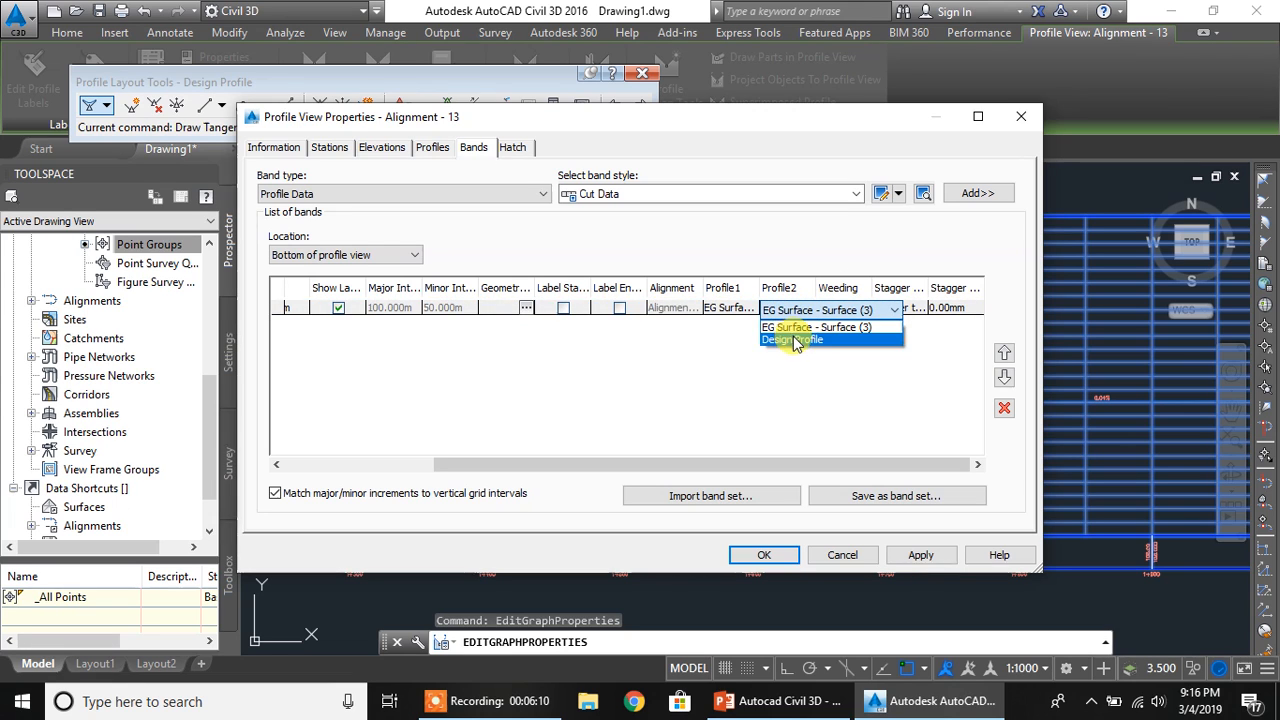
click(793, 340)
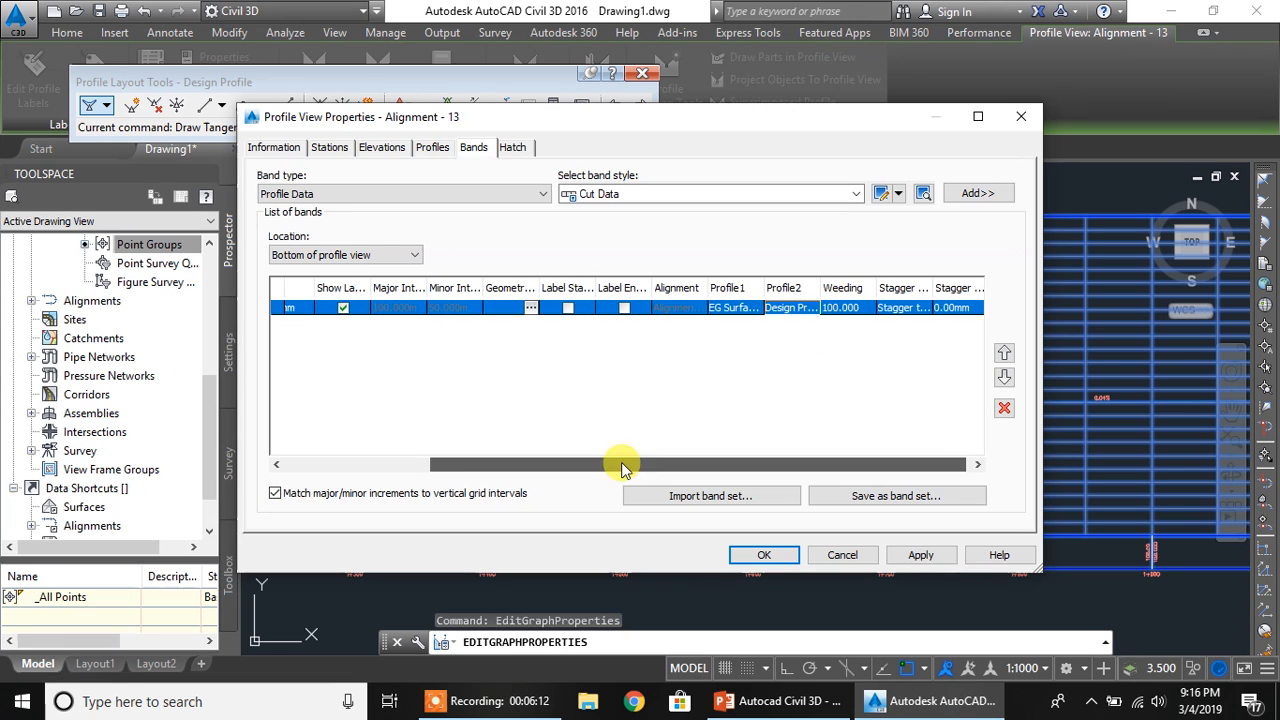
- Edit the Elevations and Stations band style's major station label, setting the Station Value component's color to yellow
drag(621, 468, 371, 455)
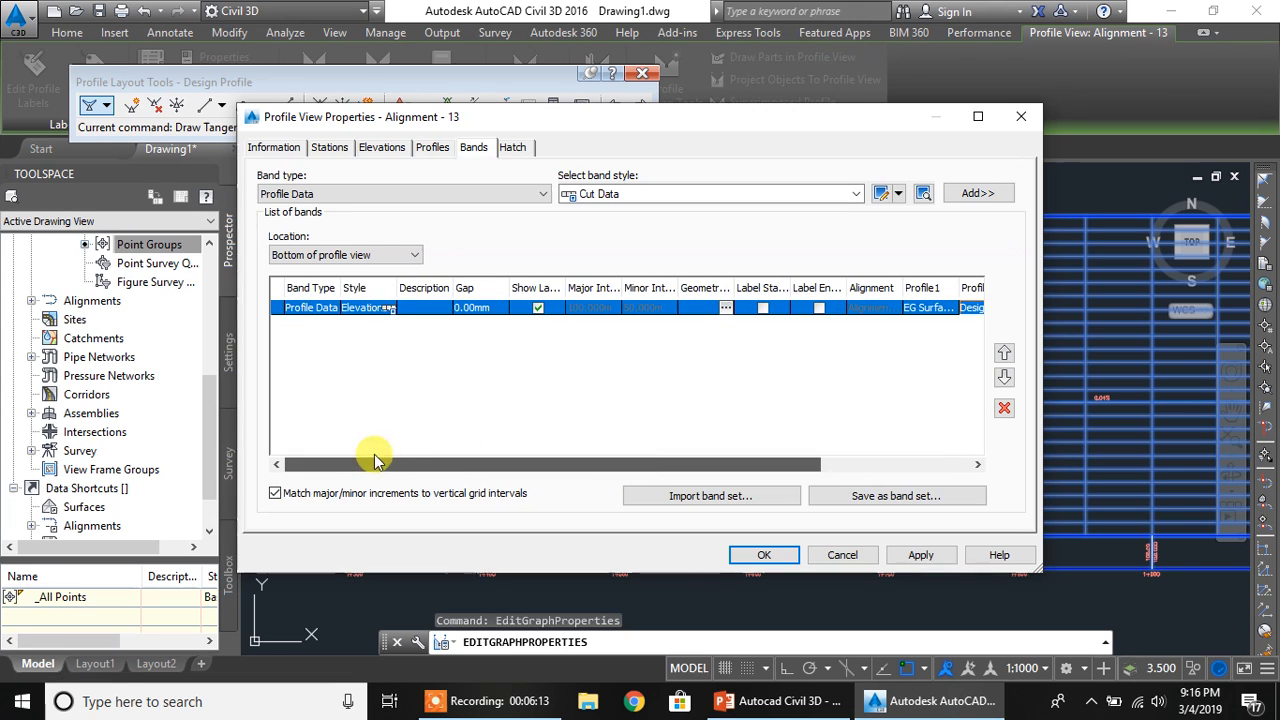
click(389, 310)
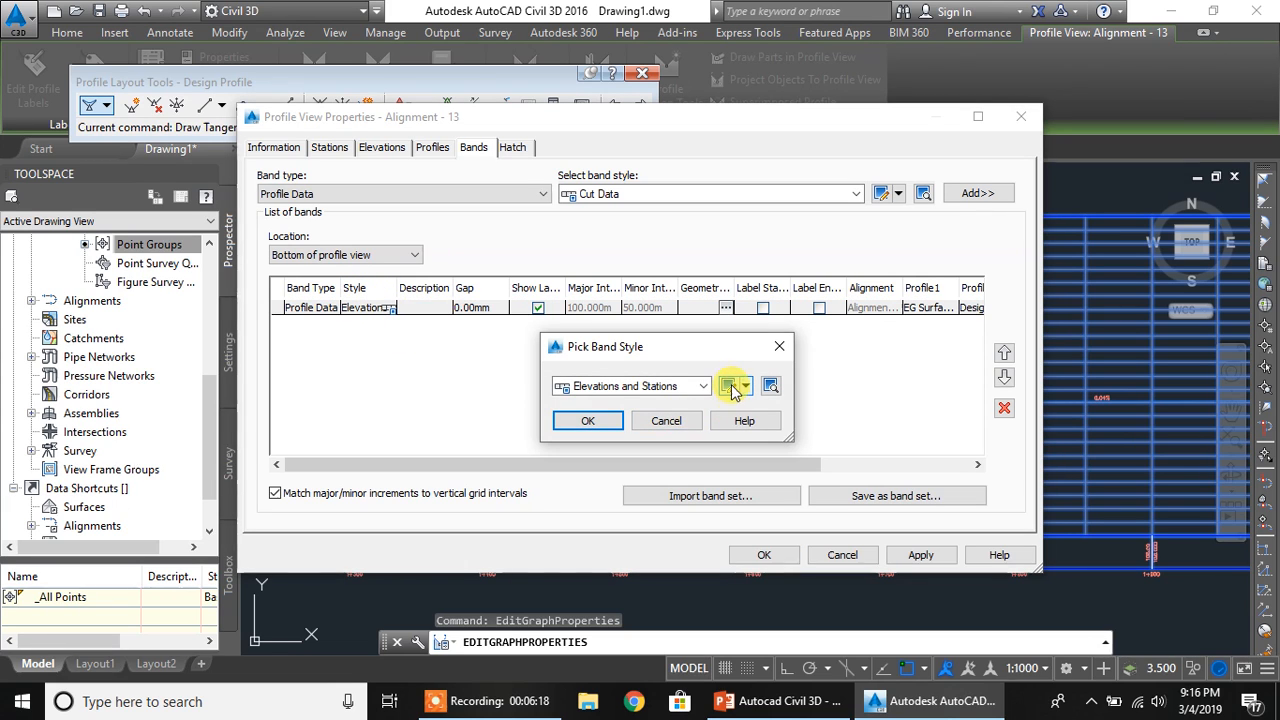
click(729, 387)
click(803, 366)
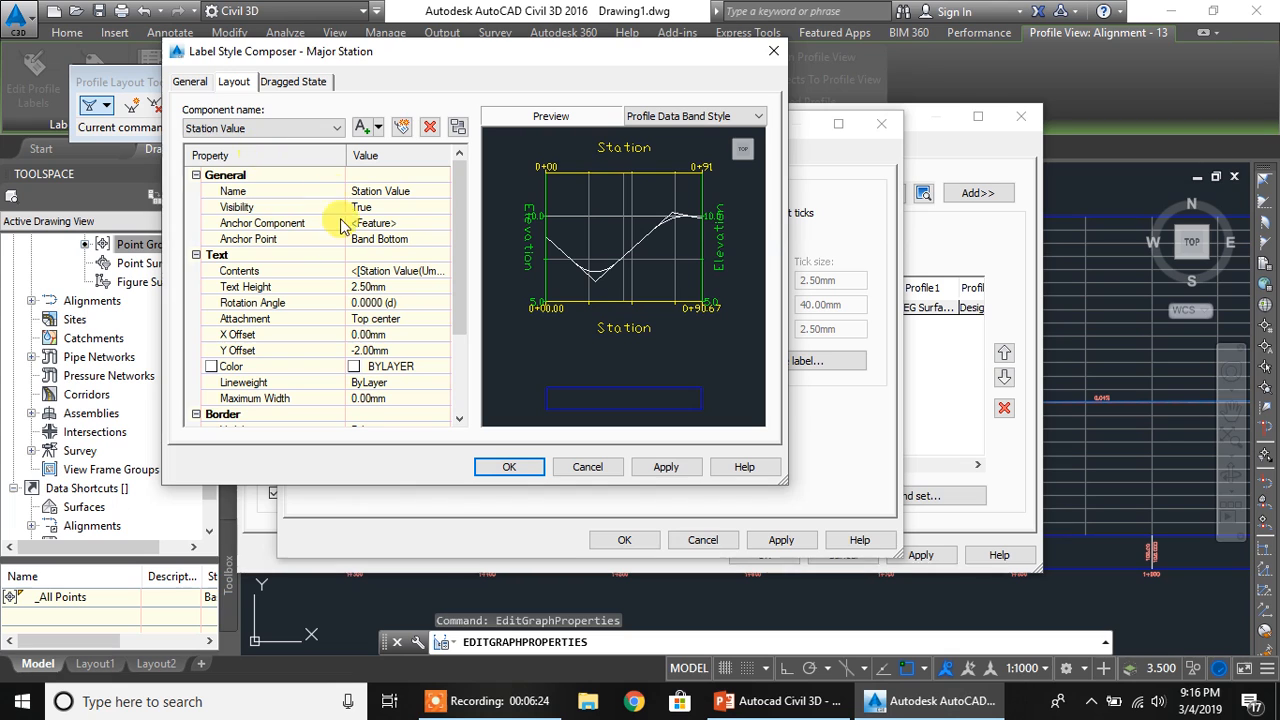
click(441, 367)
click(207, 283)
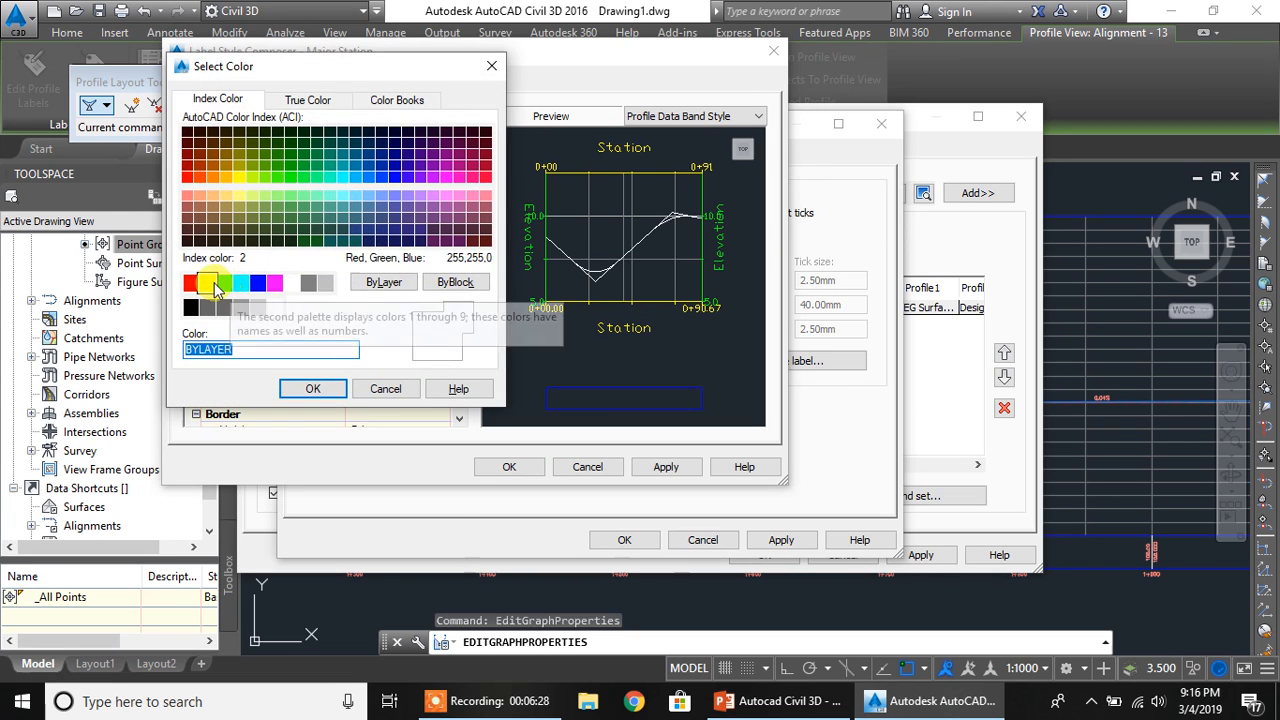
click(310, 389)
- Set the color of the major station label's EG Elevation component to red
click(280, 130)
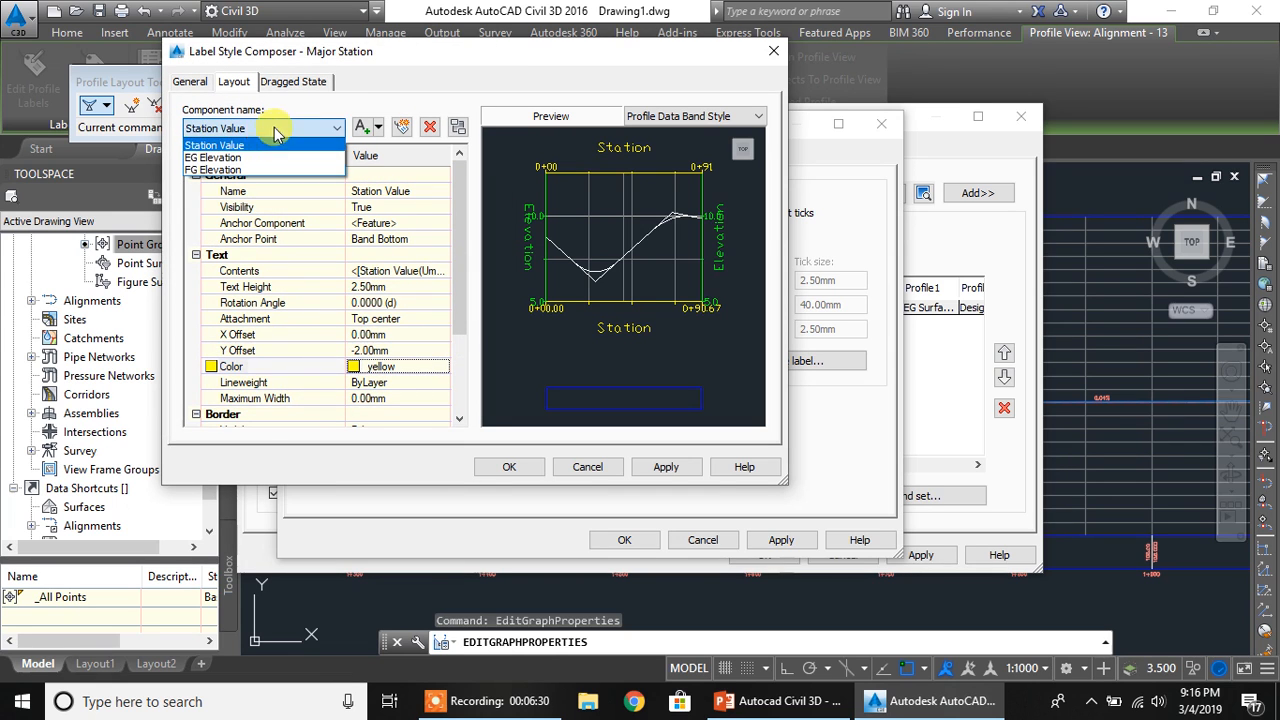
click(241, 159)
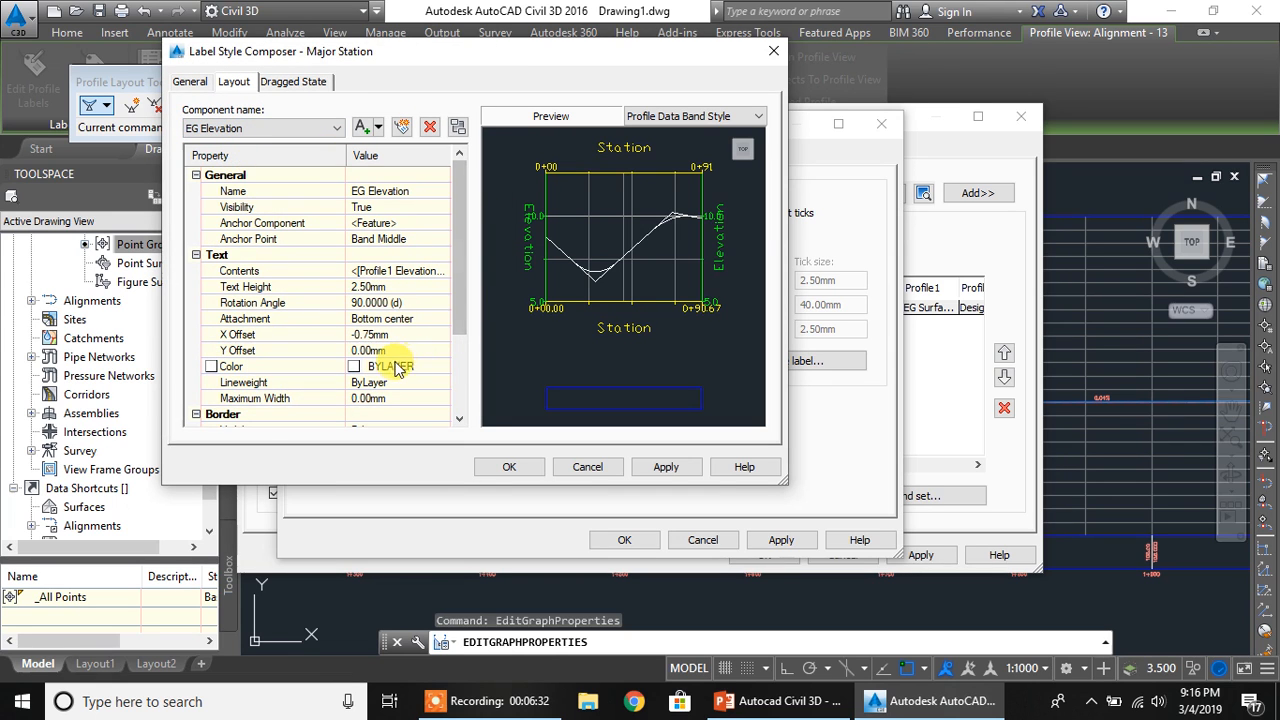
click(442, 367)
click(190, 283)
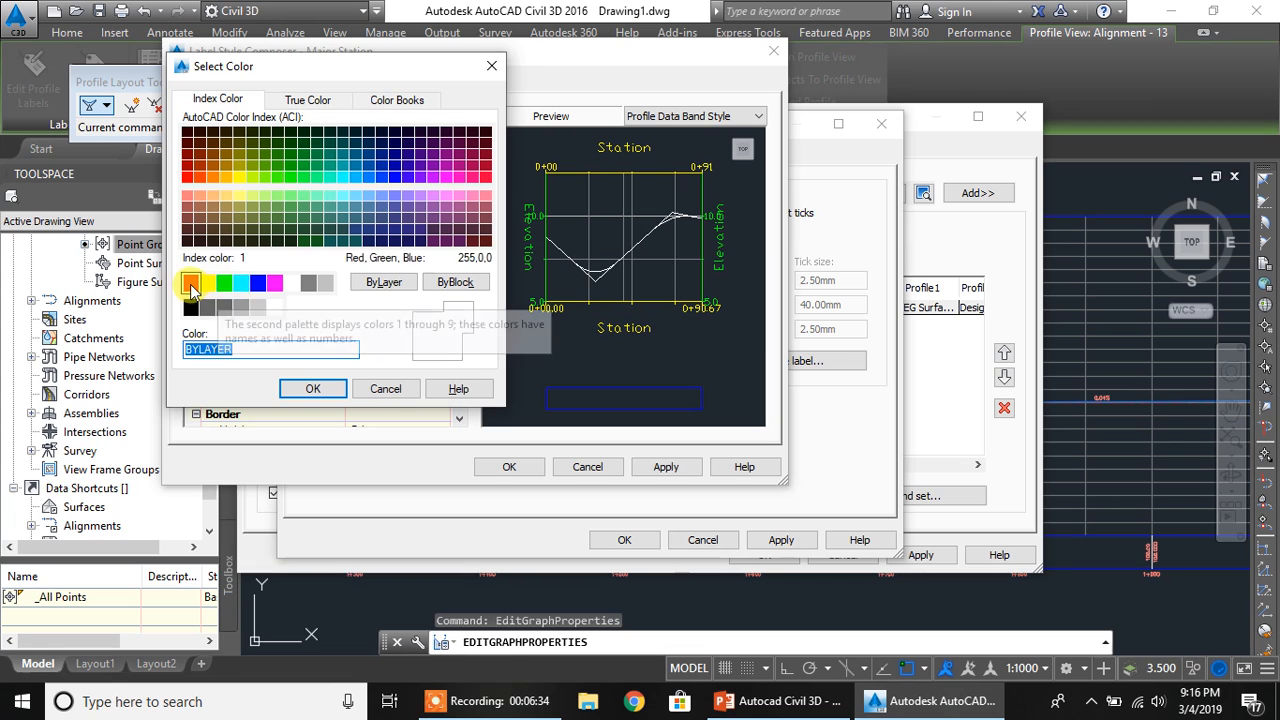
click(309, 392)
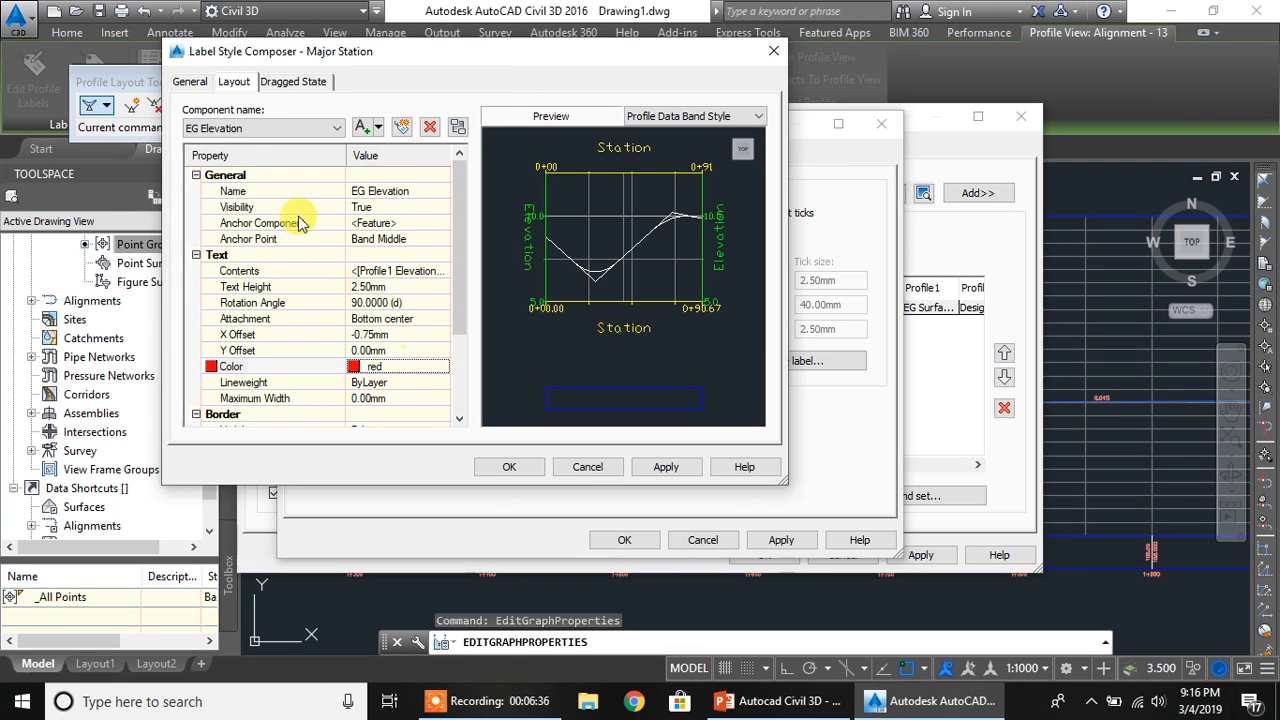
- Set the FG Elevation component's color to cyan and accept the band style and profile view property changes
click(288, 130)
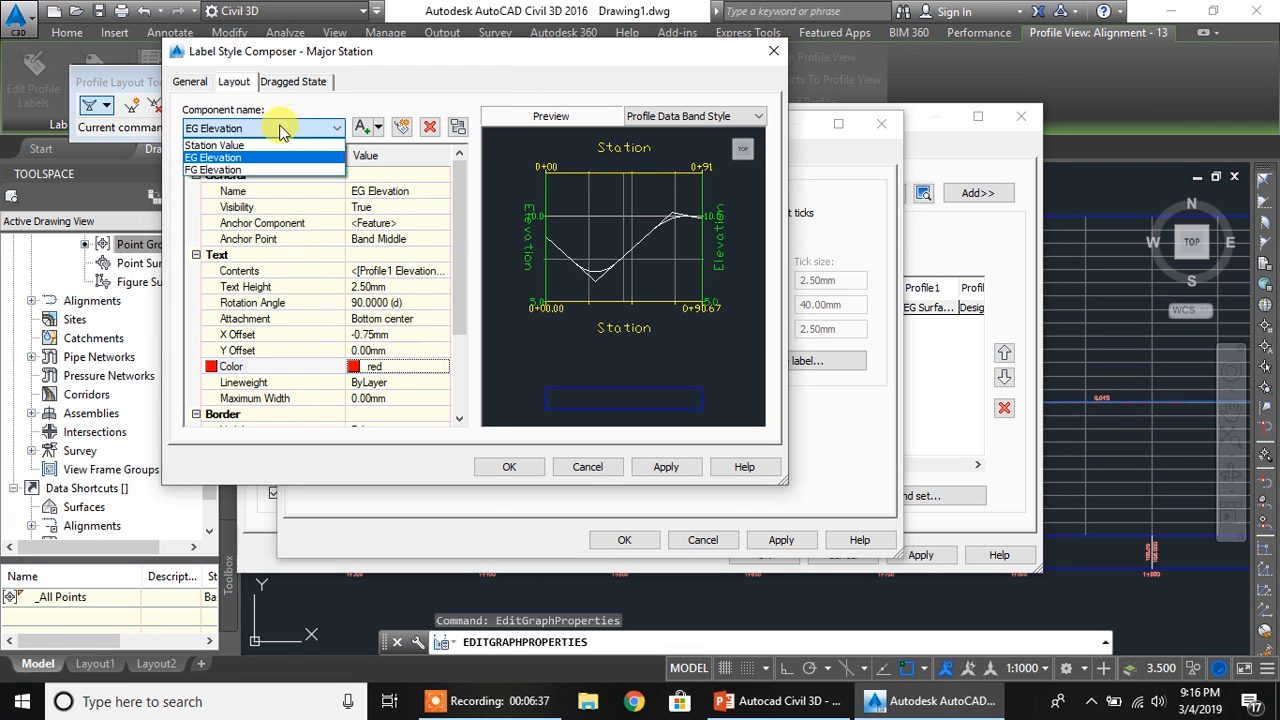
click(240, 170)
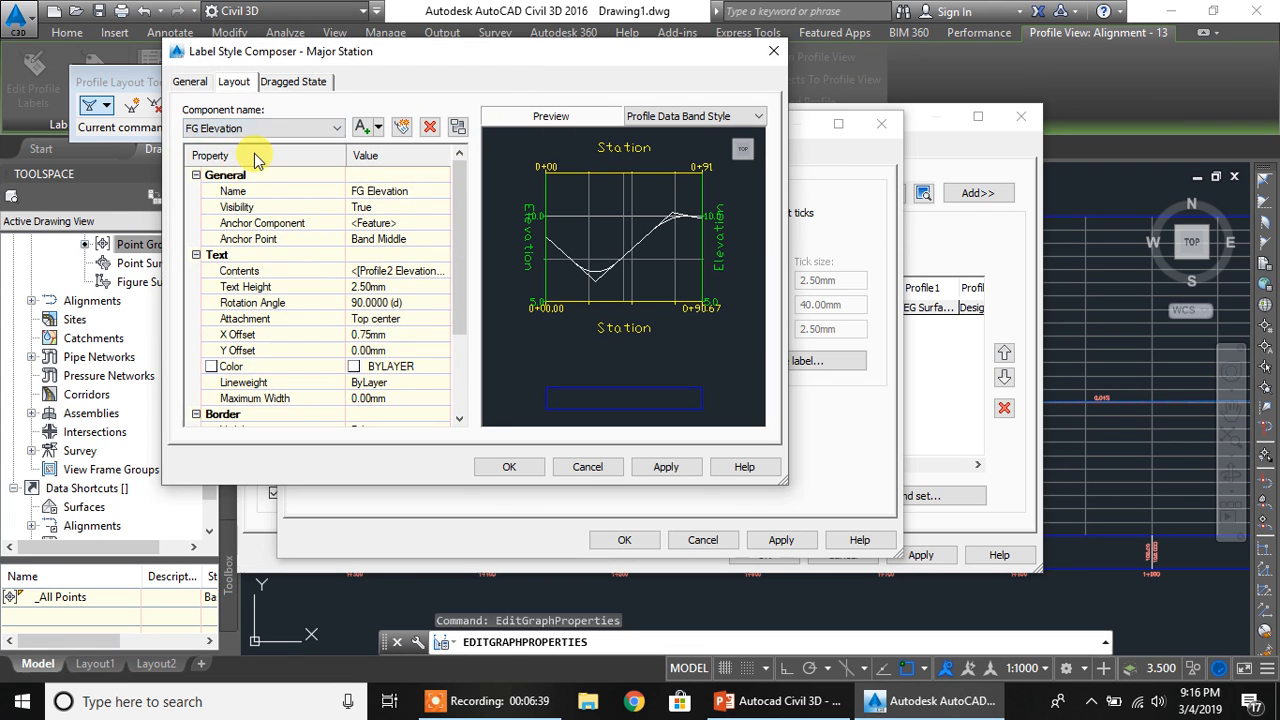
click(443, 368)
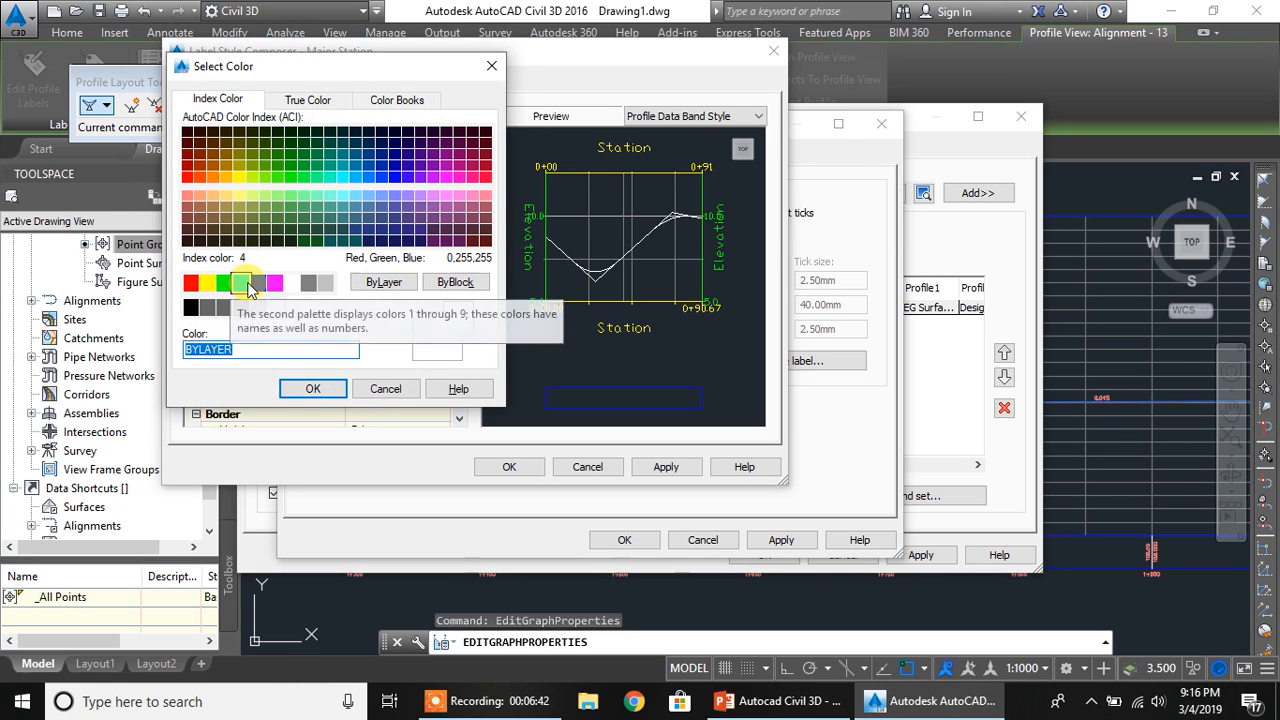
click(240, 283)
click(308, 390)
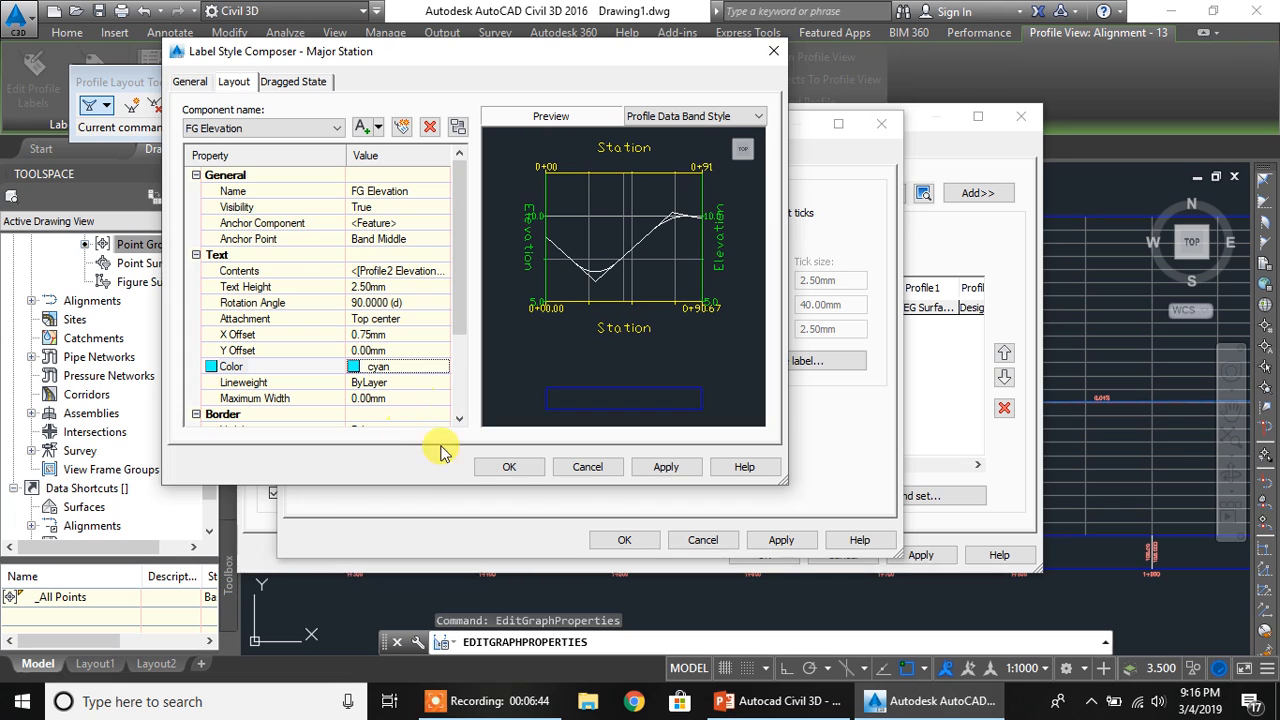
click(510, 467)
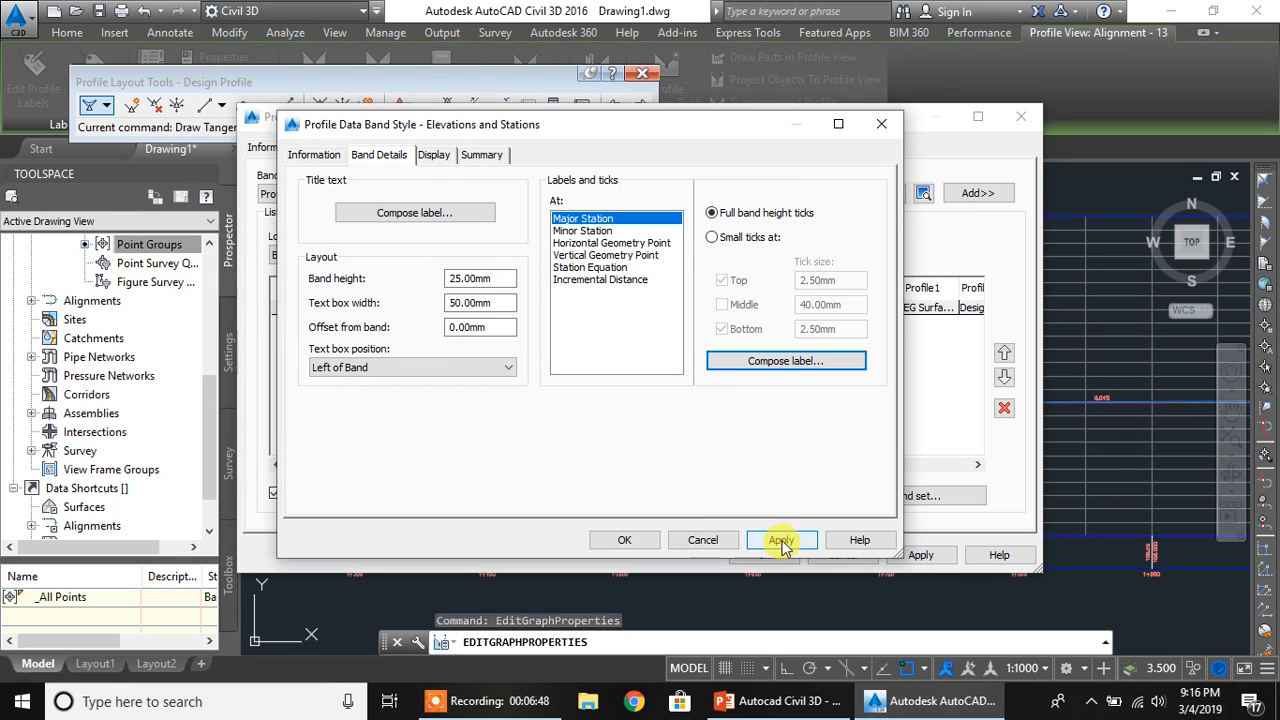
click(626, 540)
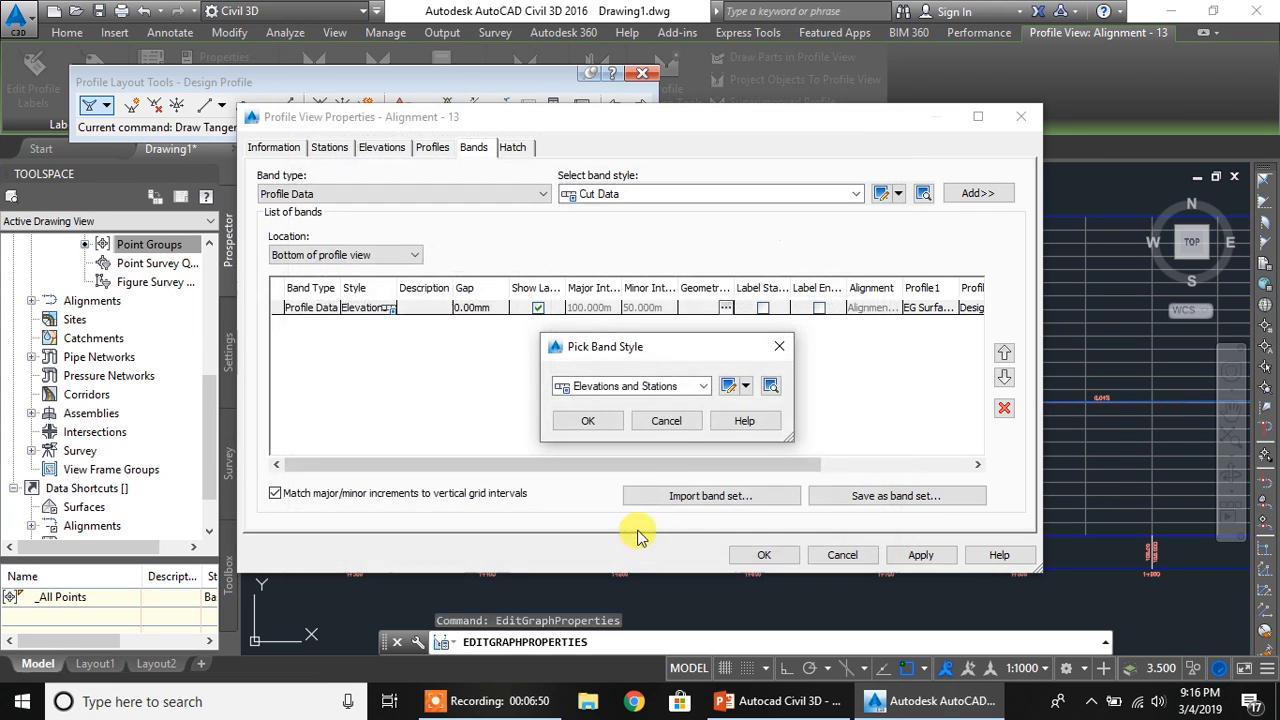
click(618, 428)
click(780, 560)
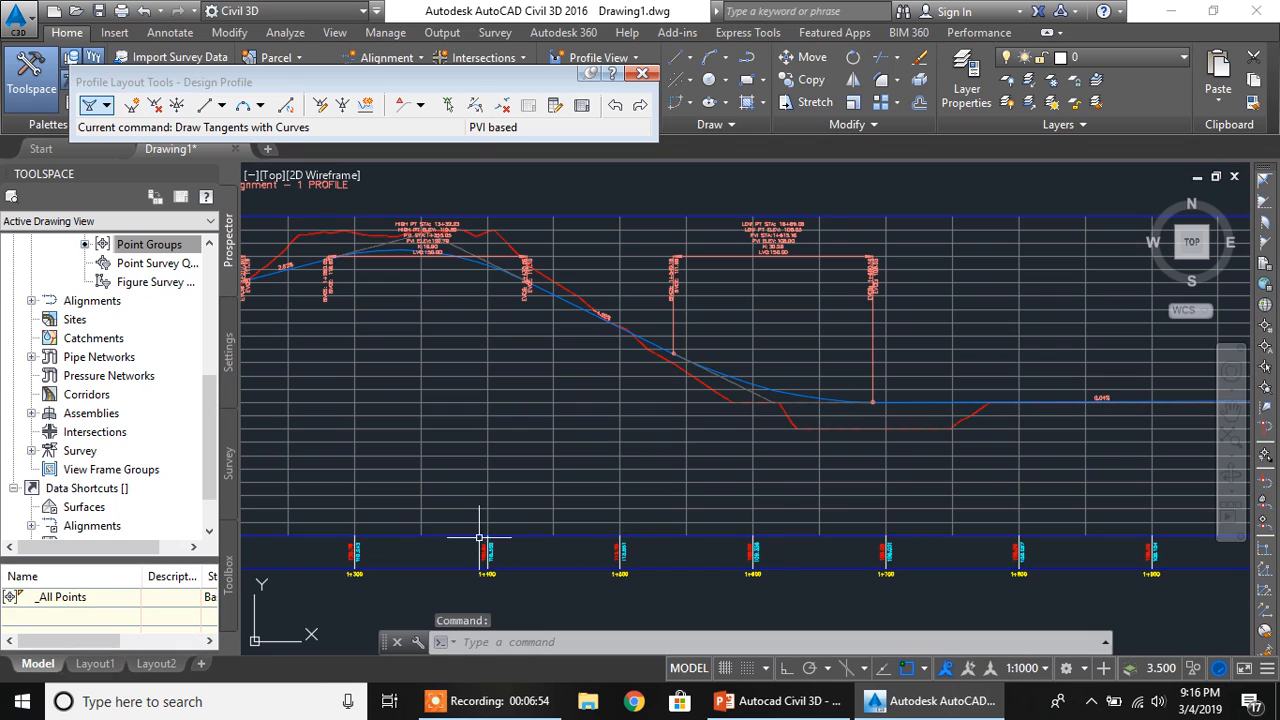
- Inspect the recolored station, existing ground and design elevation labels in the band at station 1+400
middle_drag(478, 537, 607, 389)
scroll(612, 428, up, 6)
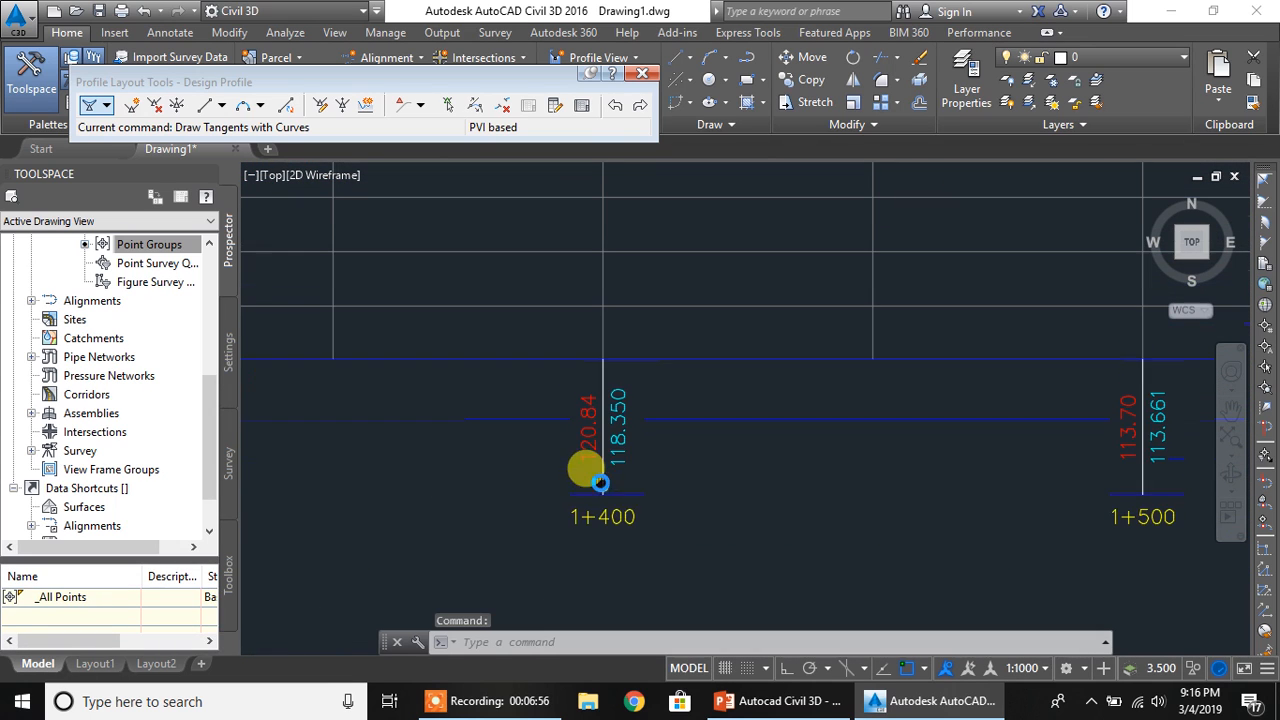
scroll(616, 401, down, 2)
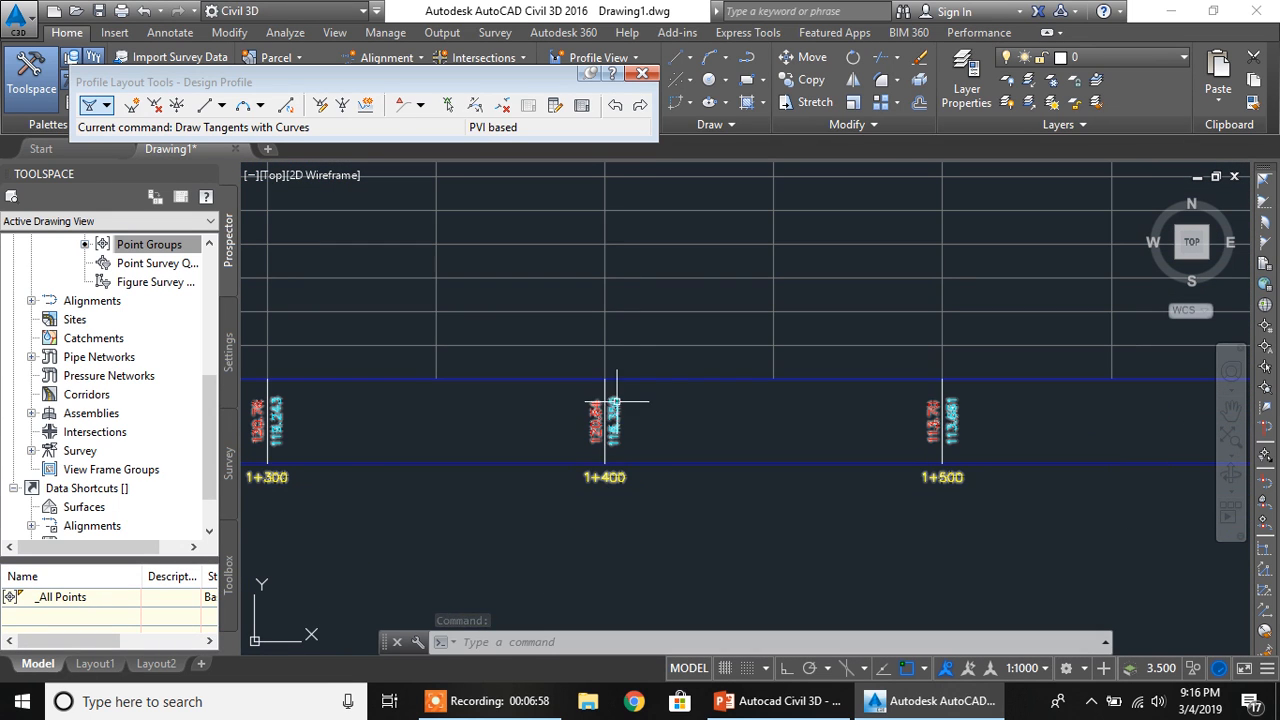
scroll(597, 445, up, 6)
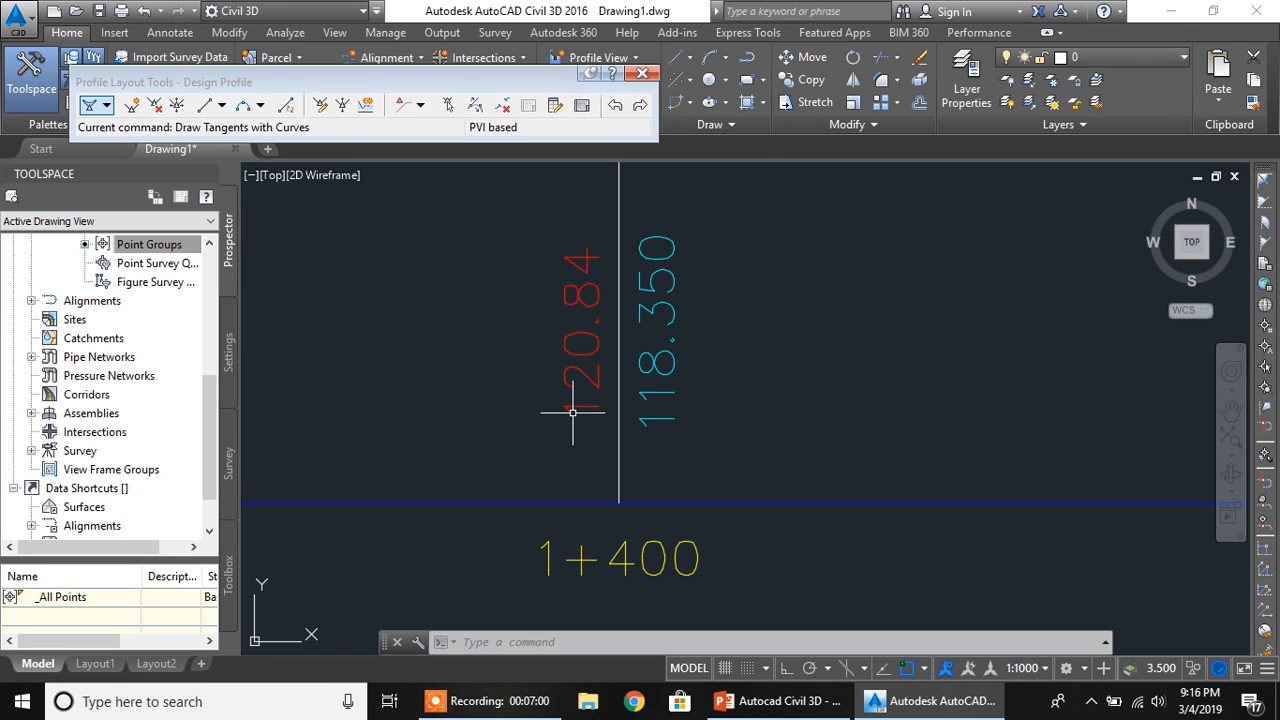
scroll(564, 409, down, 8)
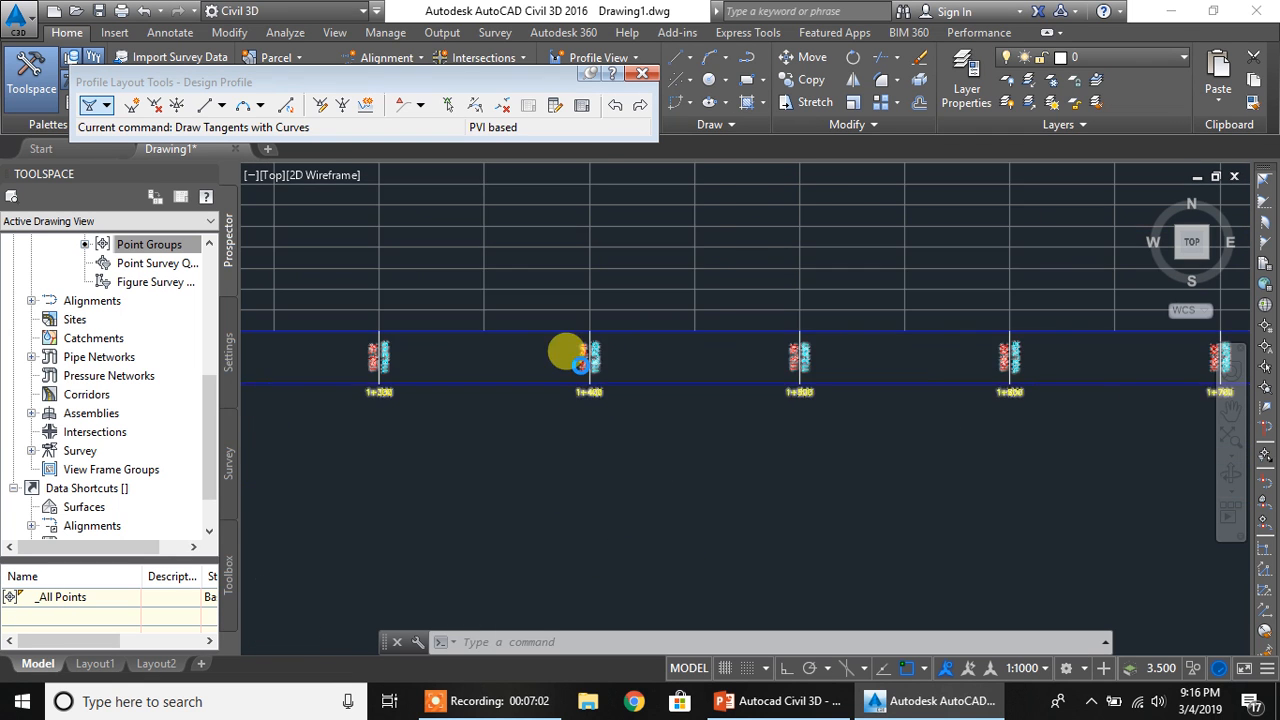
scroll(519, 410, down, 1)
- Review the band labels and both profiles along the profile view back to its start station
middle_drag(580, 460, 489, 317)
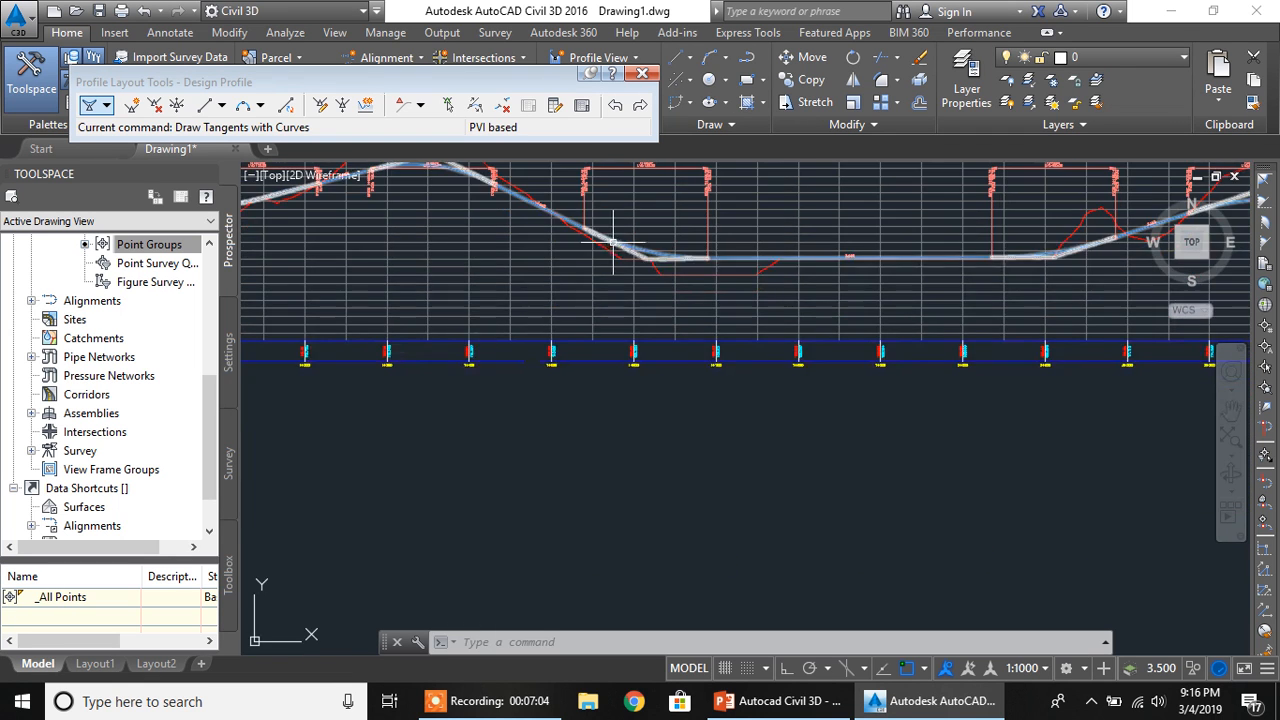
scroll(580, 366, up, 4)
middle_drag(680, 366, 311, 442)
scroll(630, 410, down, 4)
middle_drag(330, 372, 738, 377)
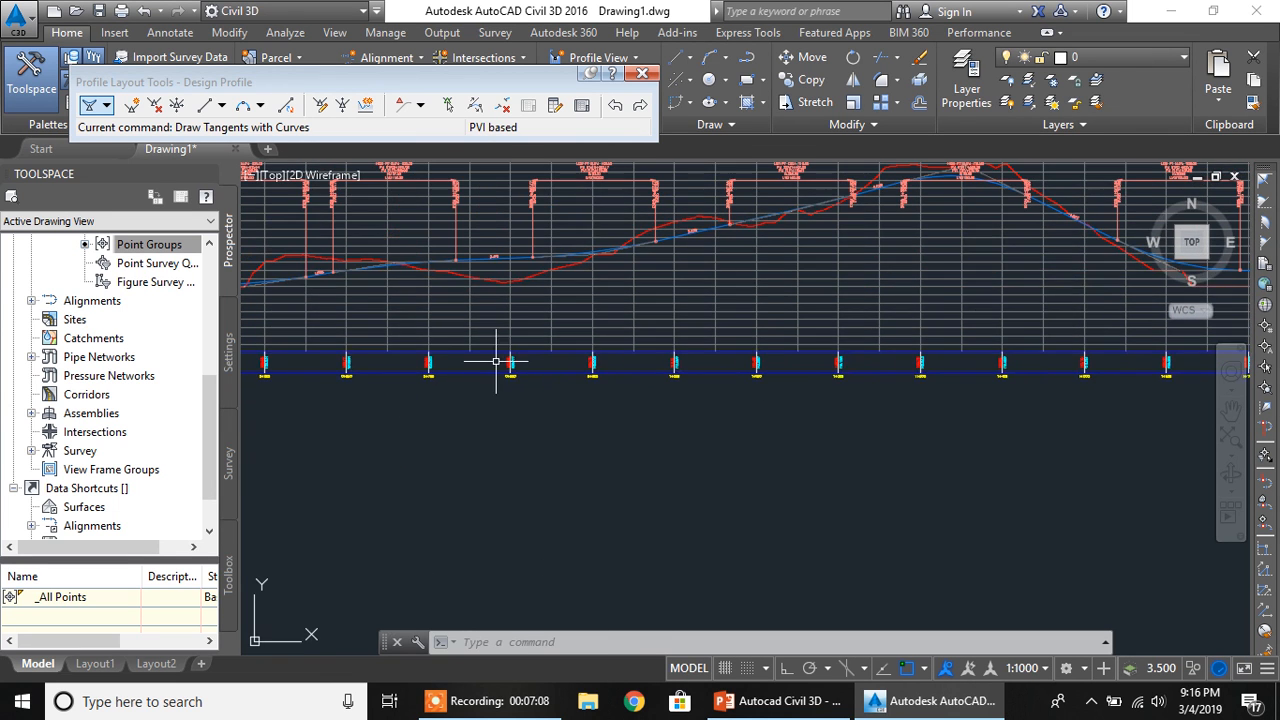
middle_drag(459, 360, 691, 405)
middle_drag(357, 371, 649, 373)
scroll(389, 409, down, 4)
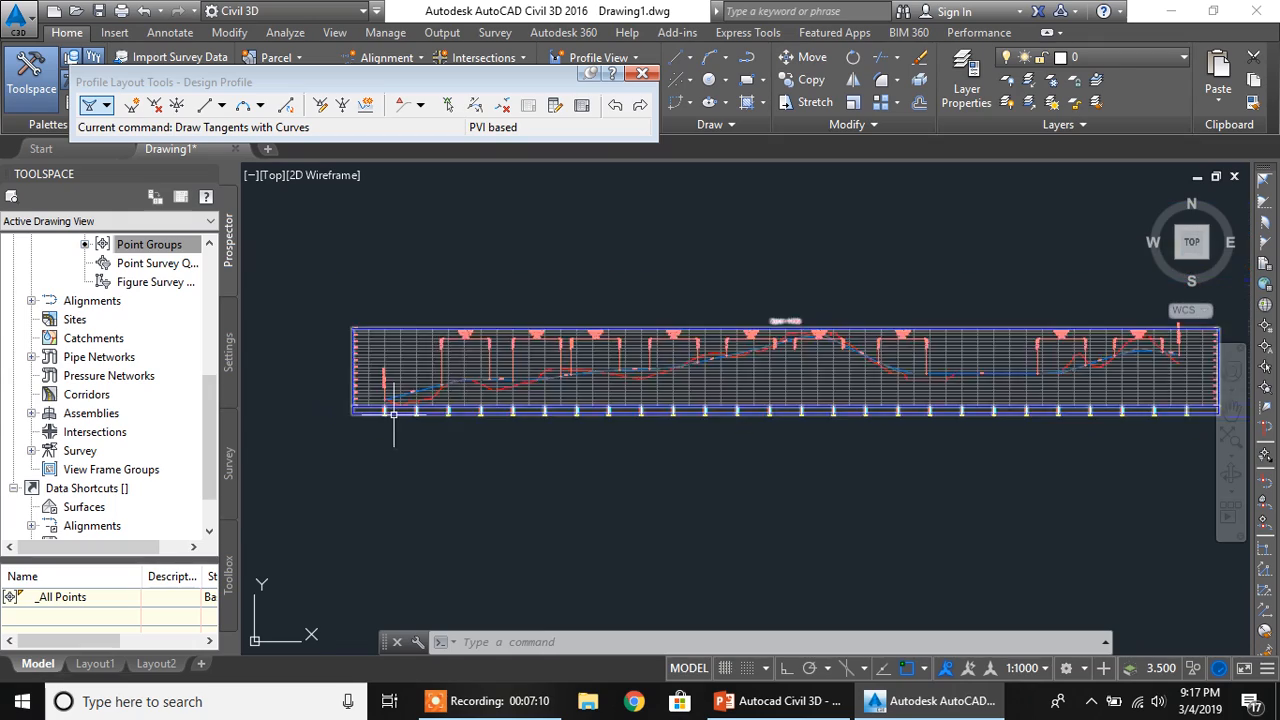
- Locate the alignment on the surface plan and examine its stretch between stations 0+100 and 0+300
middle_drag(317, 457, 606, 390)
middle_drag(415, 459, 514, 371)
scroll(571, 440, up, 4)
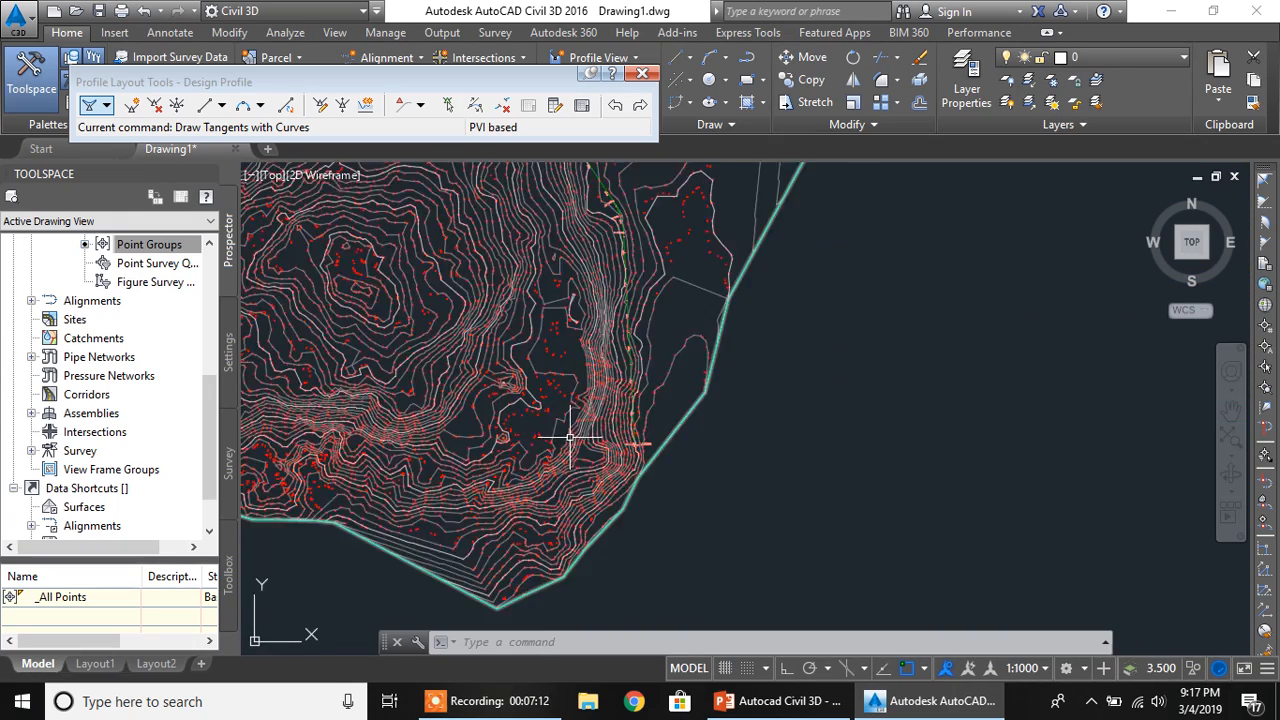
middle_drag(654, 406, 408, 536)
scroll(442, 483, up, 2)
middle_drag(521, 453, 364, 456)
scroll(409, 517, up, 2)
middle_drag(409, 517, 436, 566)
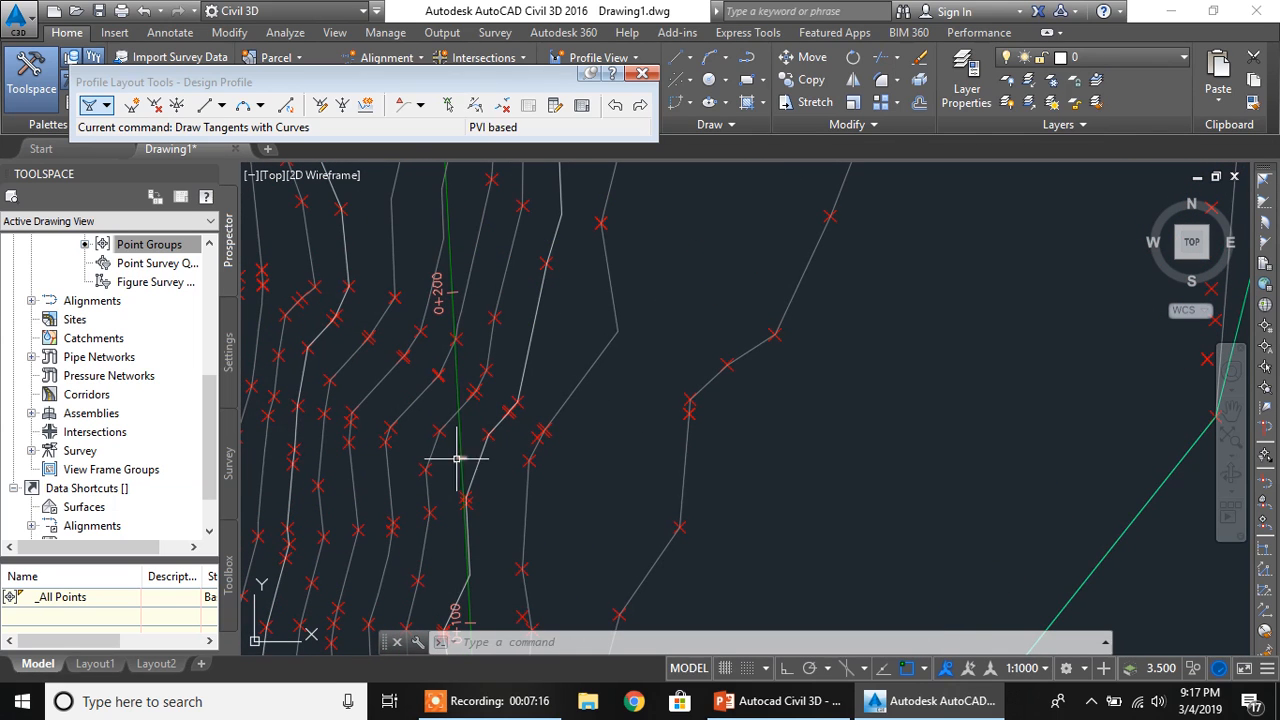
middle_drag(456, 300, 457, 575)
middle_drag(437, 372, 448, 514)
middle_drag(435, 451, 446, 127)
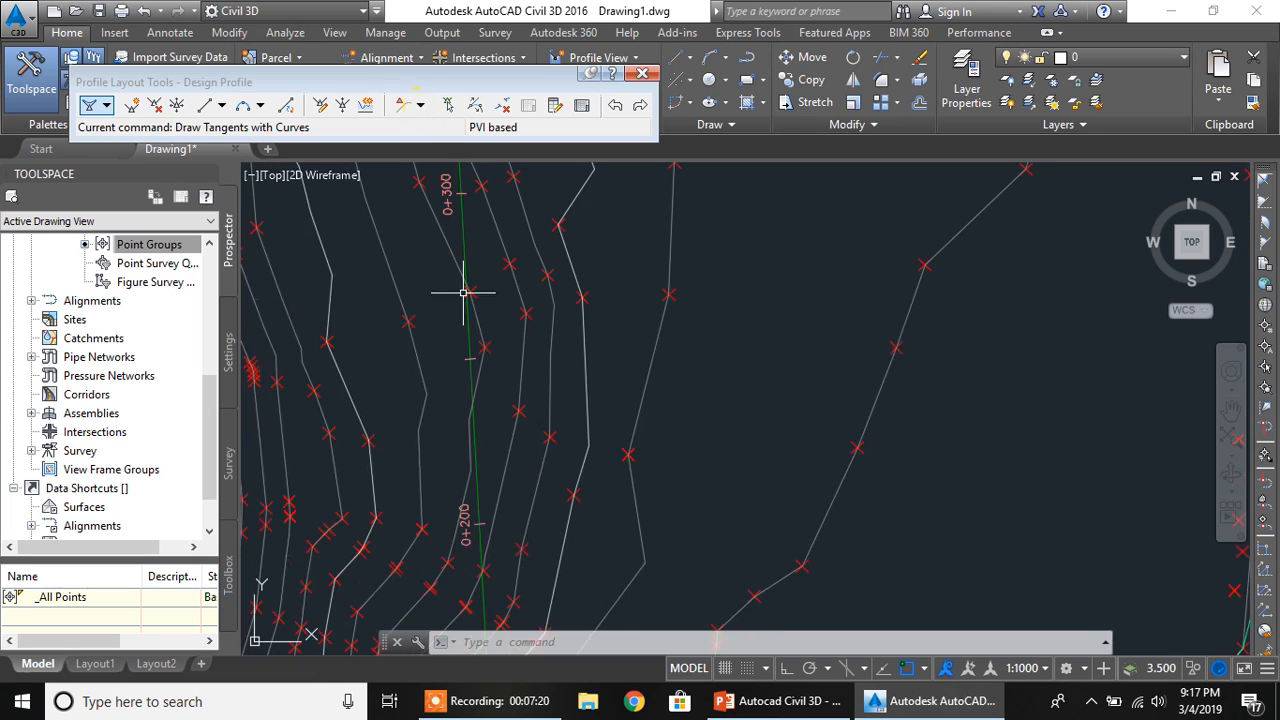
- Add a station equation to the alignment at about station 0+245.54 through its alignment properties
middle_drag(463, 293, 454, 218)
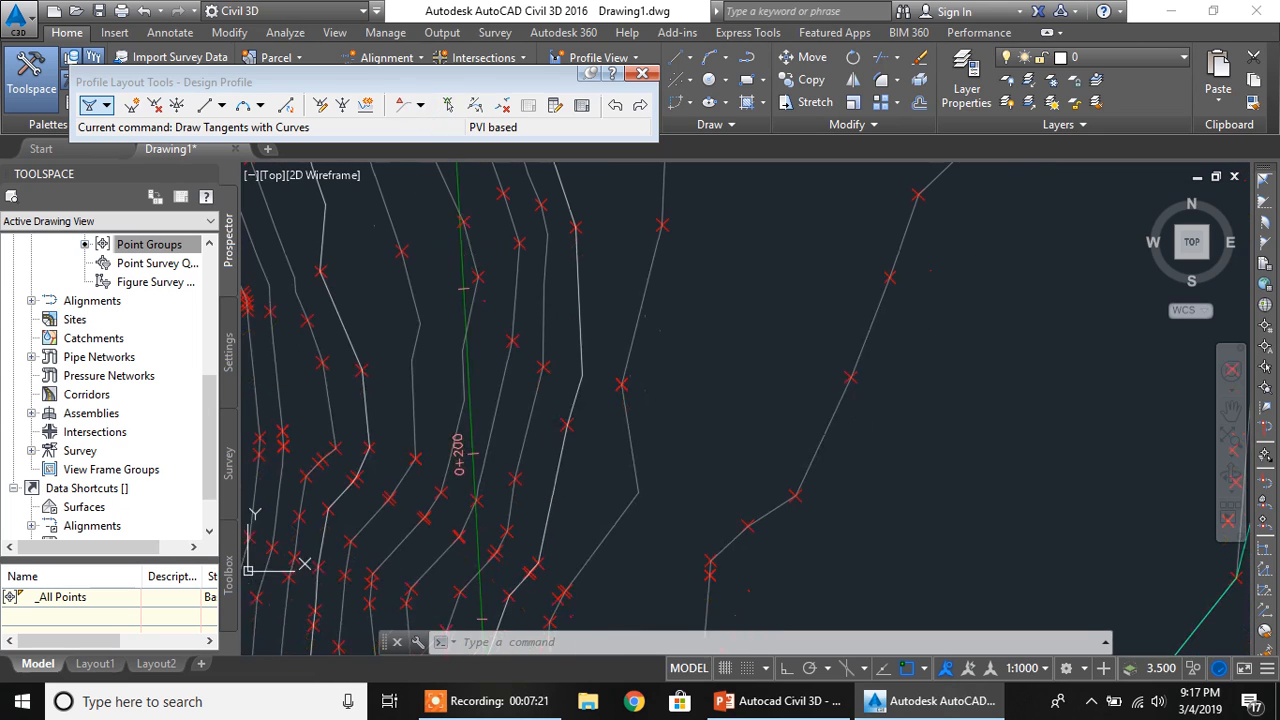
click(463, 323)
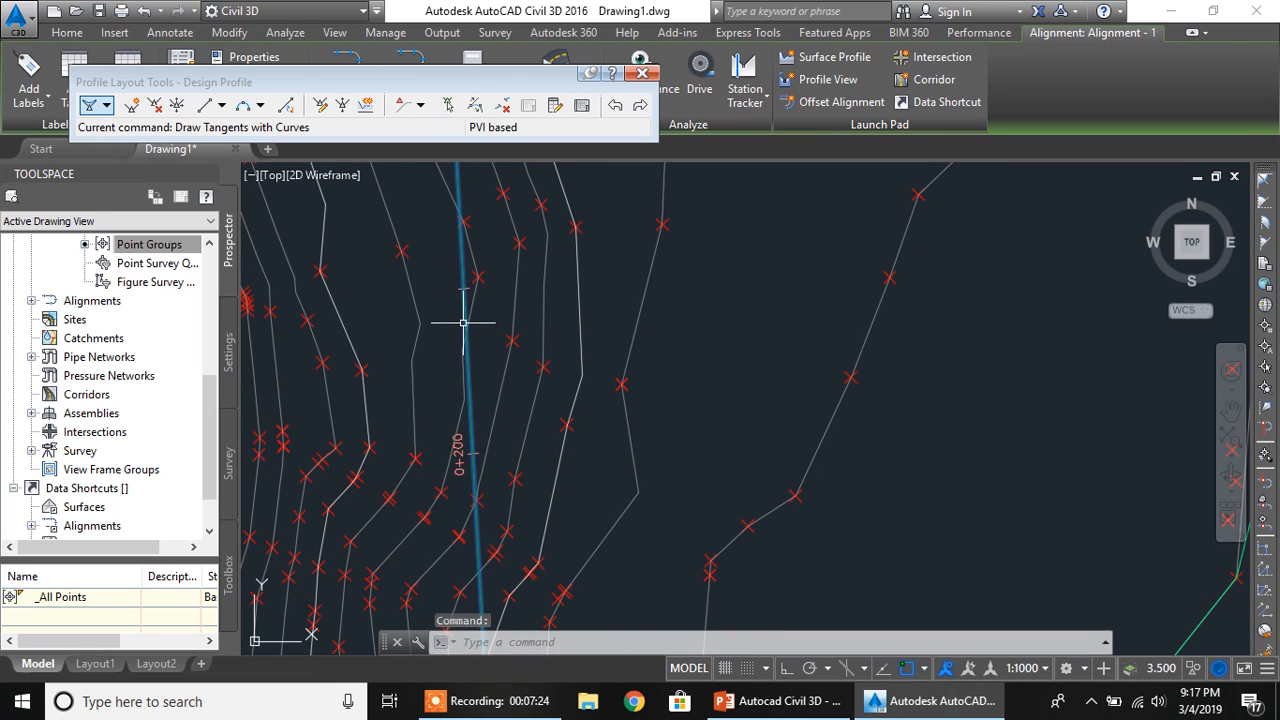
right_click(463, 323)
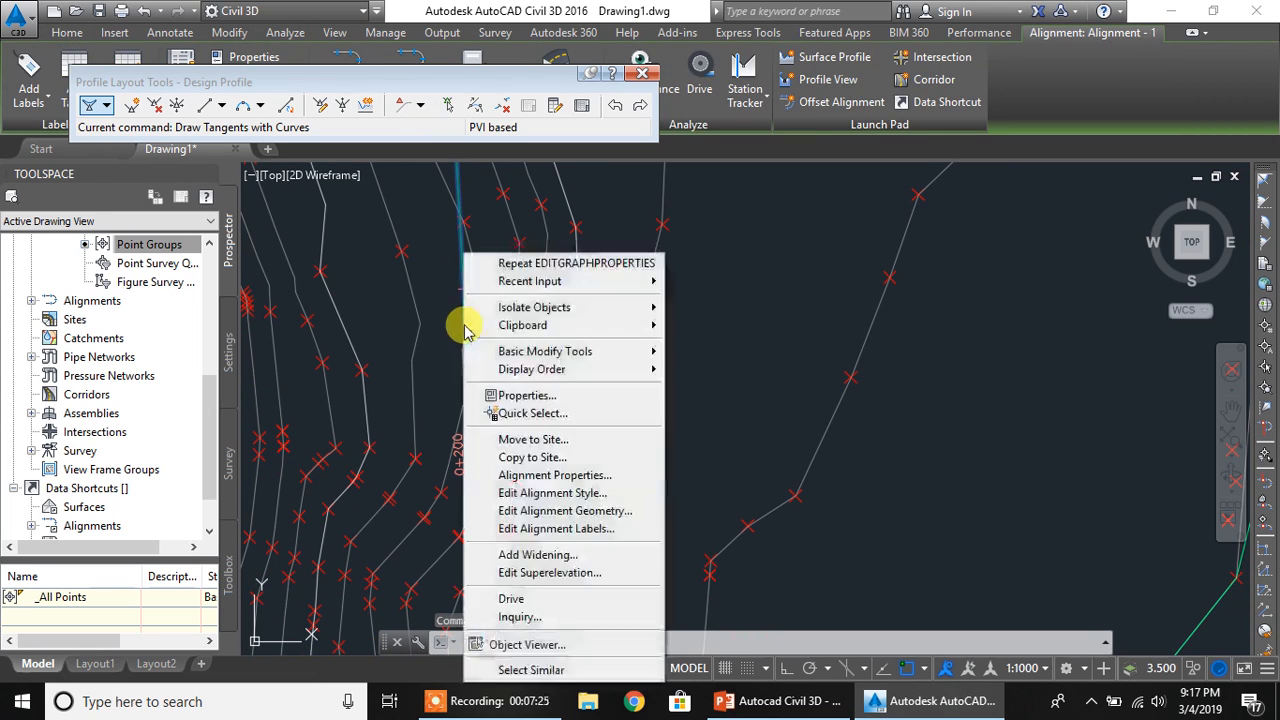
click(540, 476)
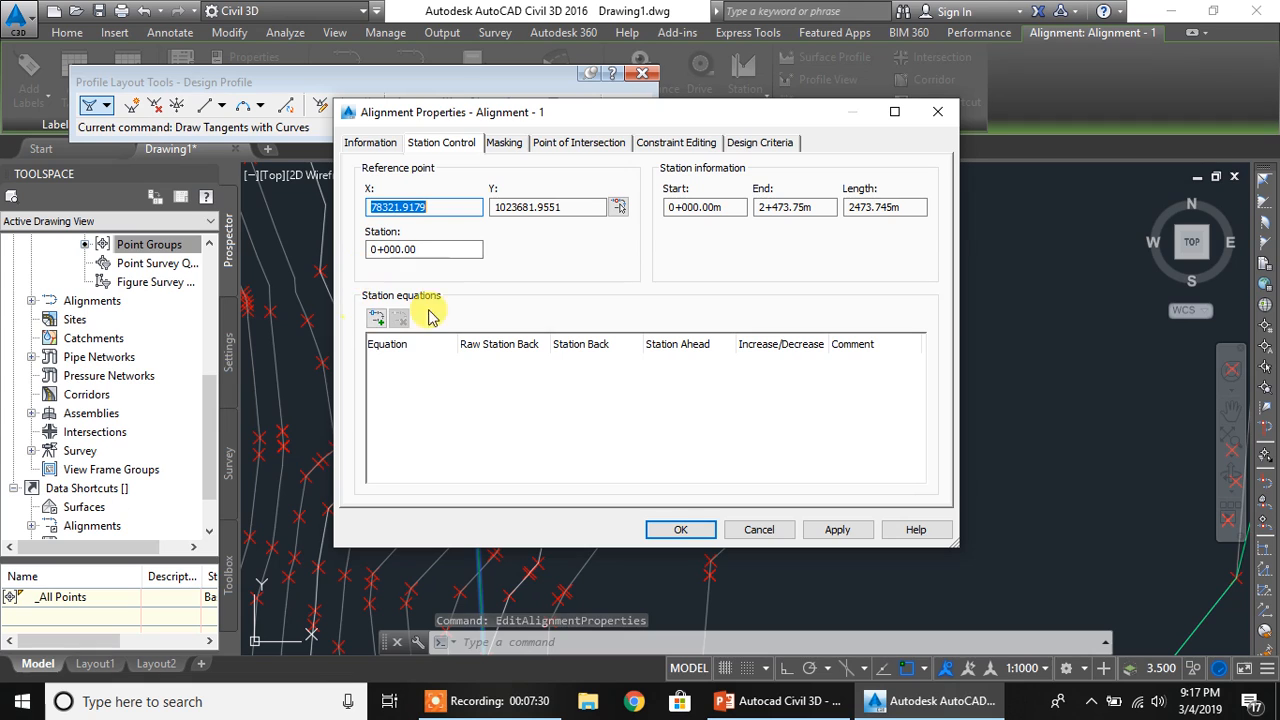
click(378, 319)
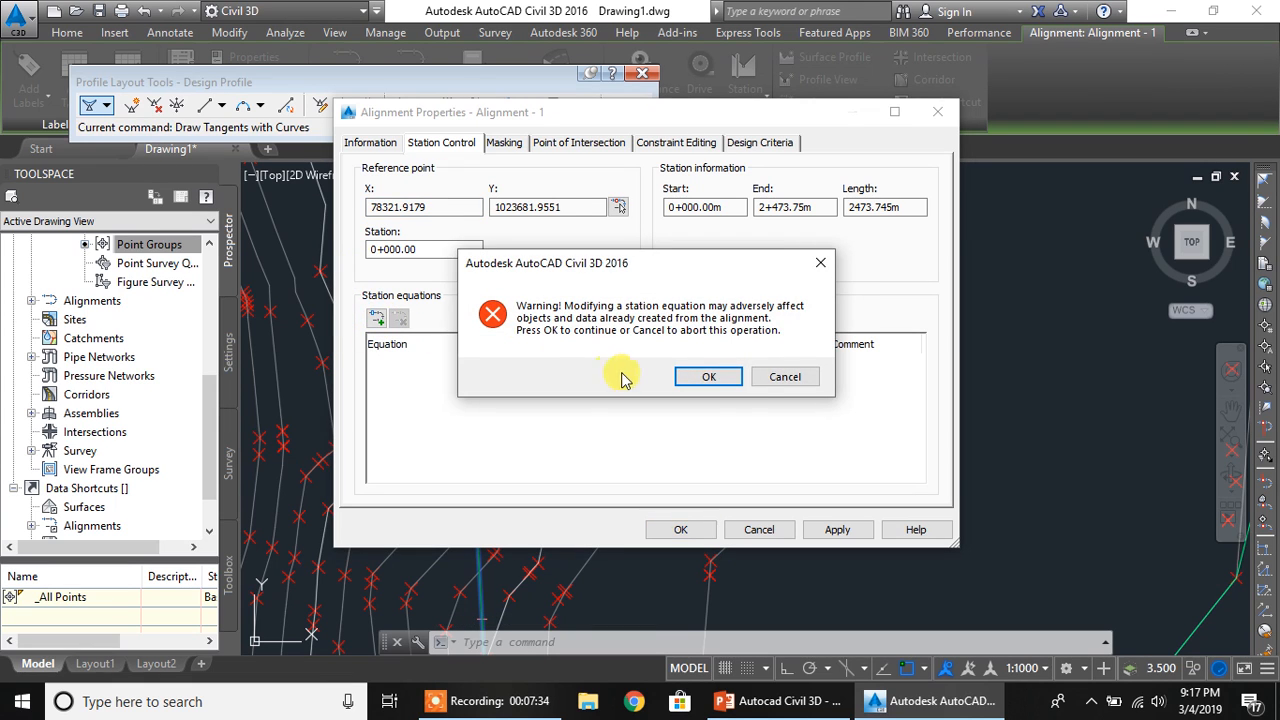
click(709, 377)
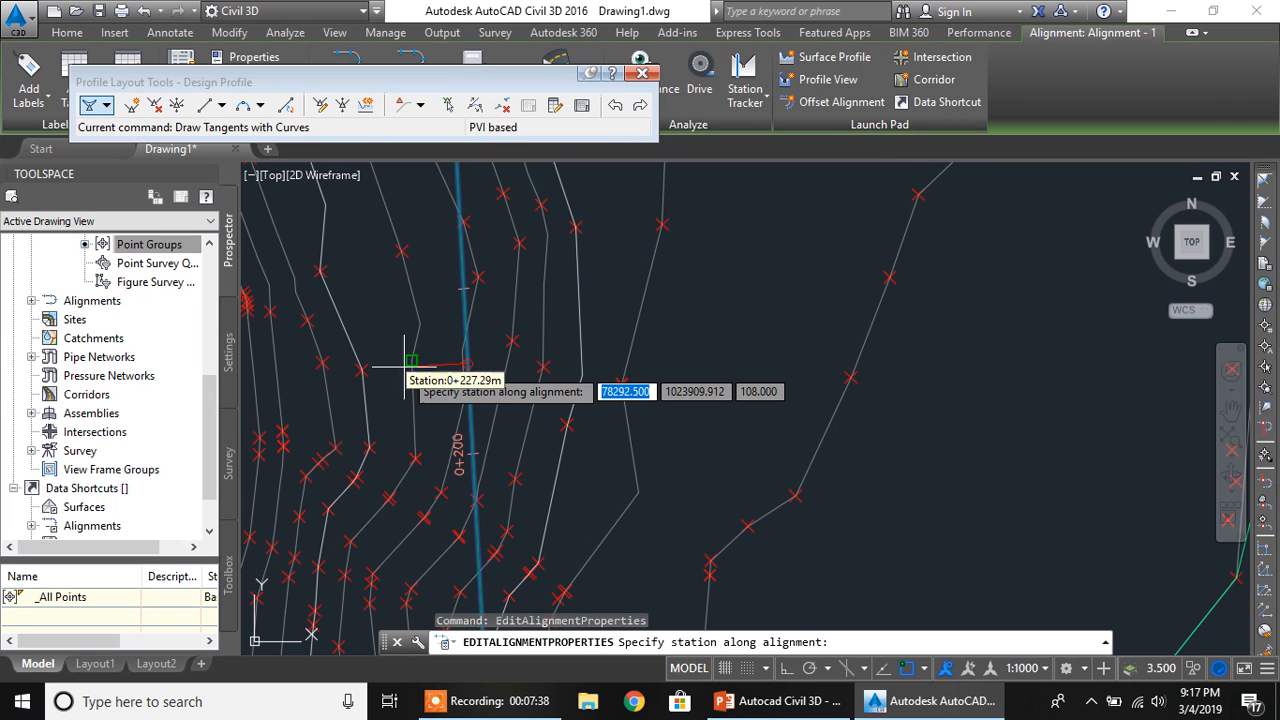
mouse_move(454, 342)
middle_down()
mouse_move(439, 492)
mouse_move(410, 382)
middle_up()
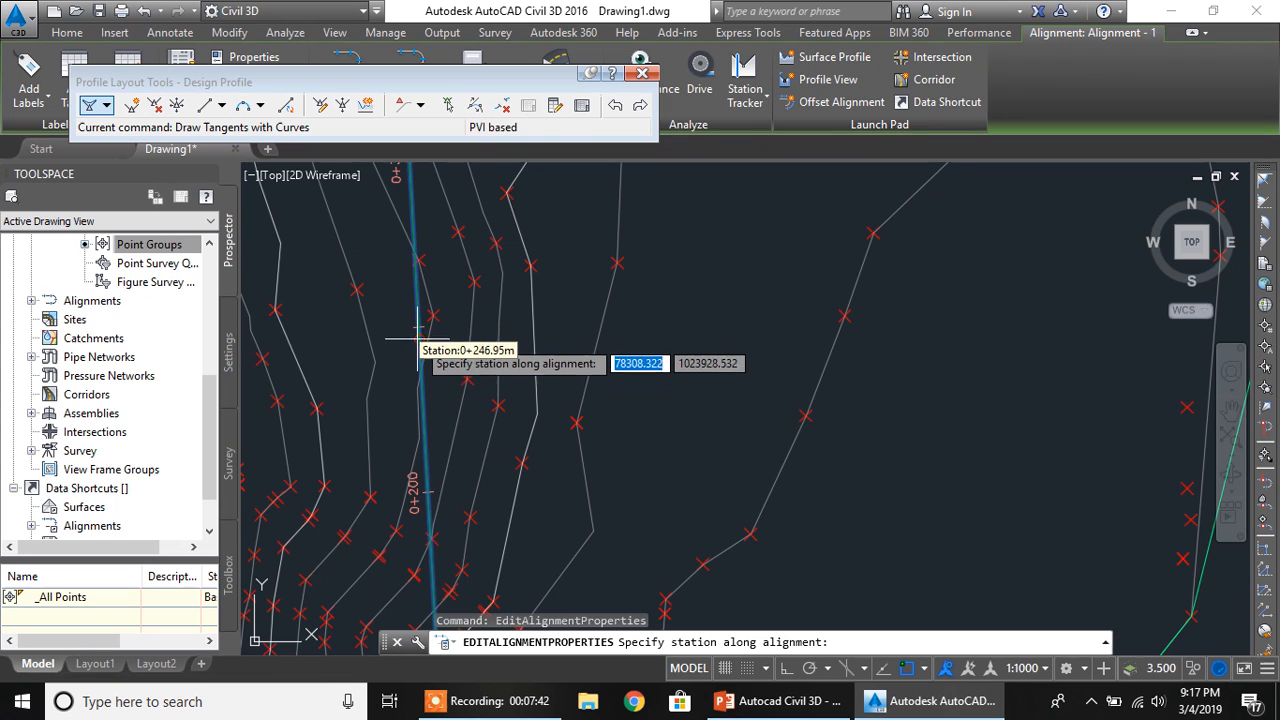
click(418, 342)
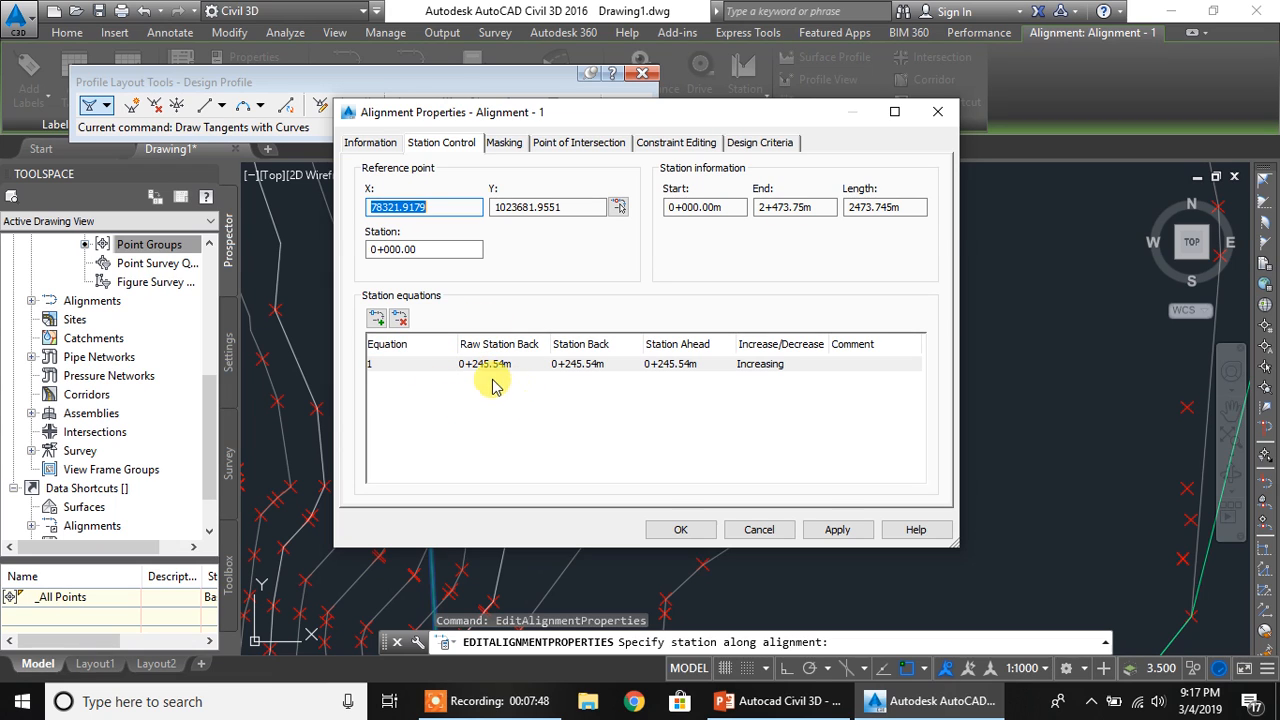
- Add a second station equation to the alignment at station 357.36 and accept the alignment properties
click(376, 320)
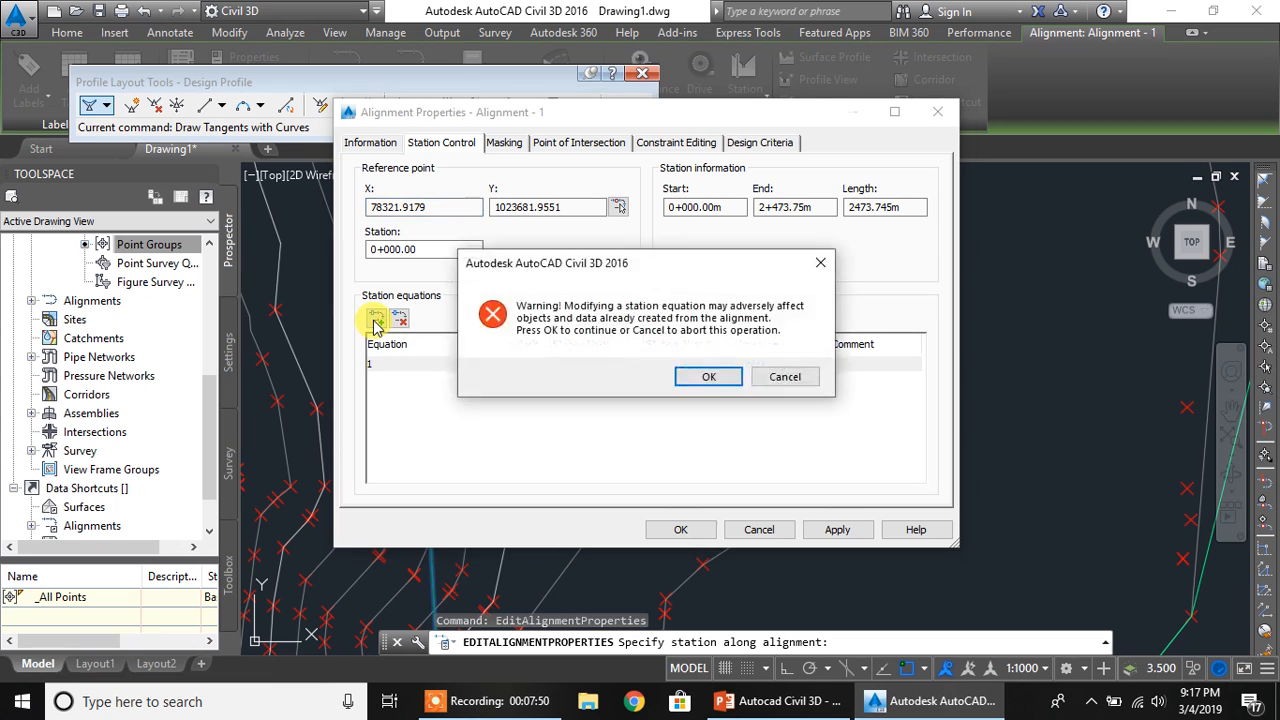
click(705, 377)
mouse_move(440, 306)
middle_down()
mouse_move(458, 435)
mouse_move(470, 290)
mouse_move(472, 578)
middle_up()
middle_drag(463, 484, 443, 523)
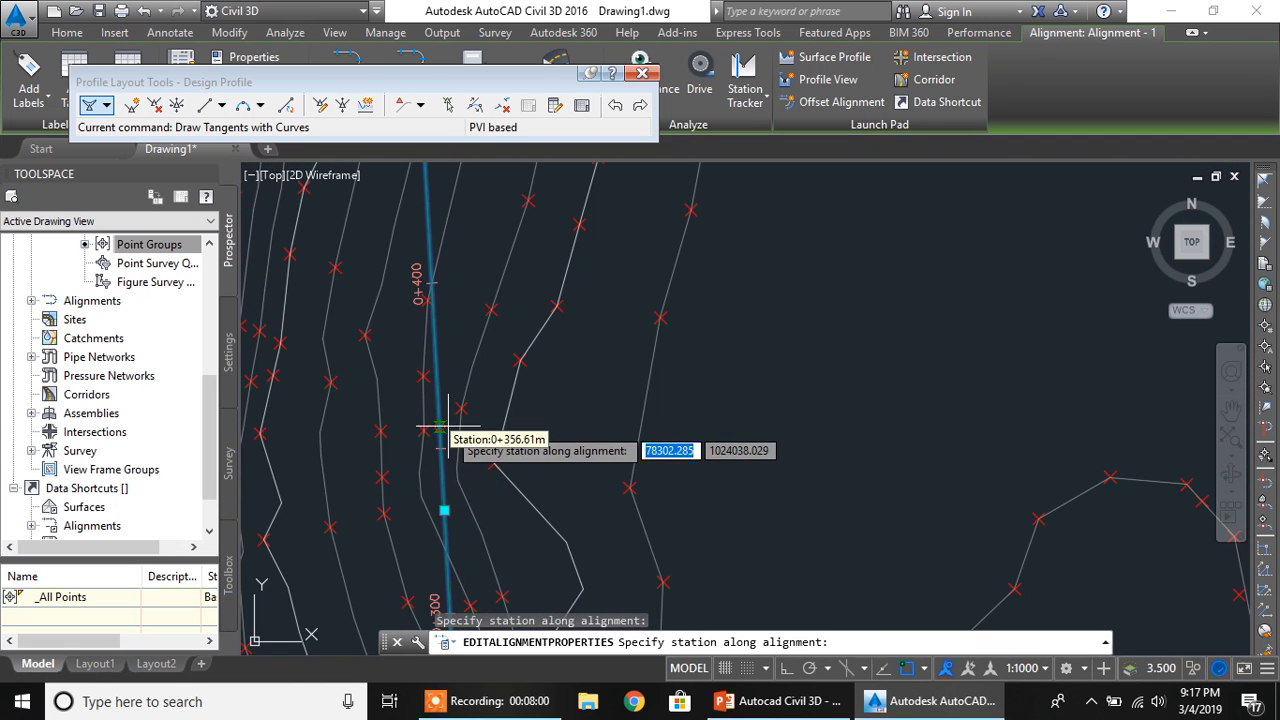
text(357.36)
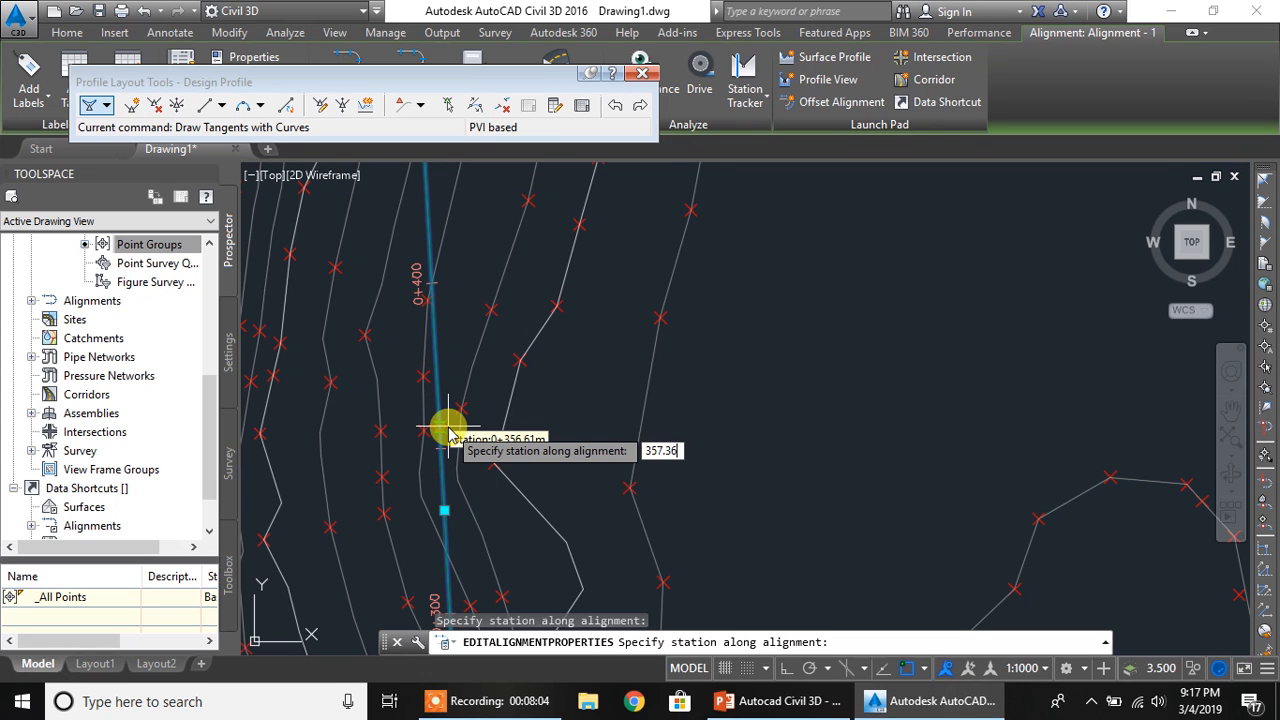
key(Return)
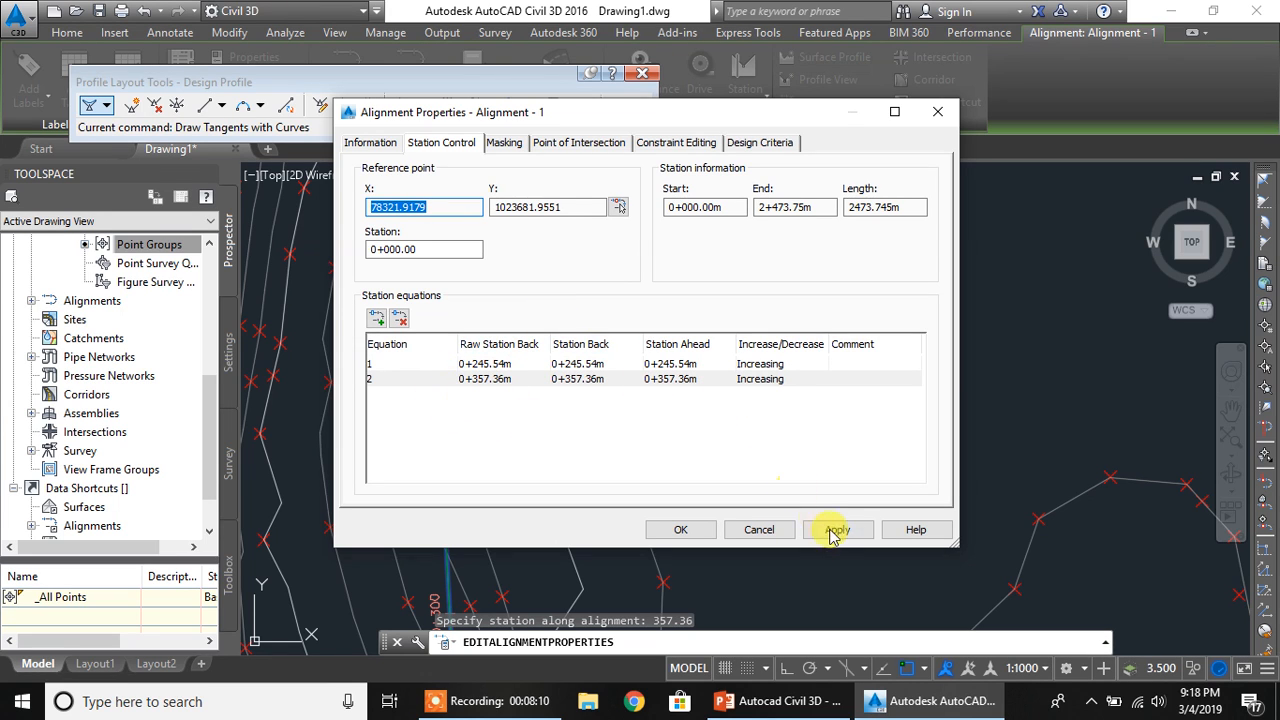
click(680, 529)
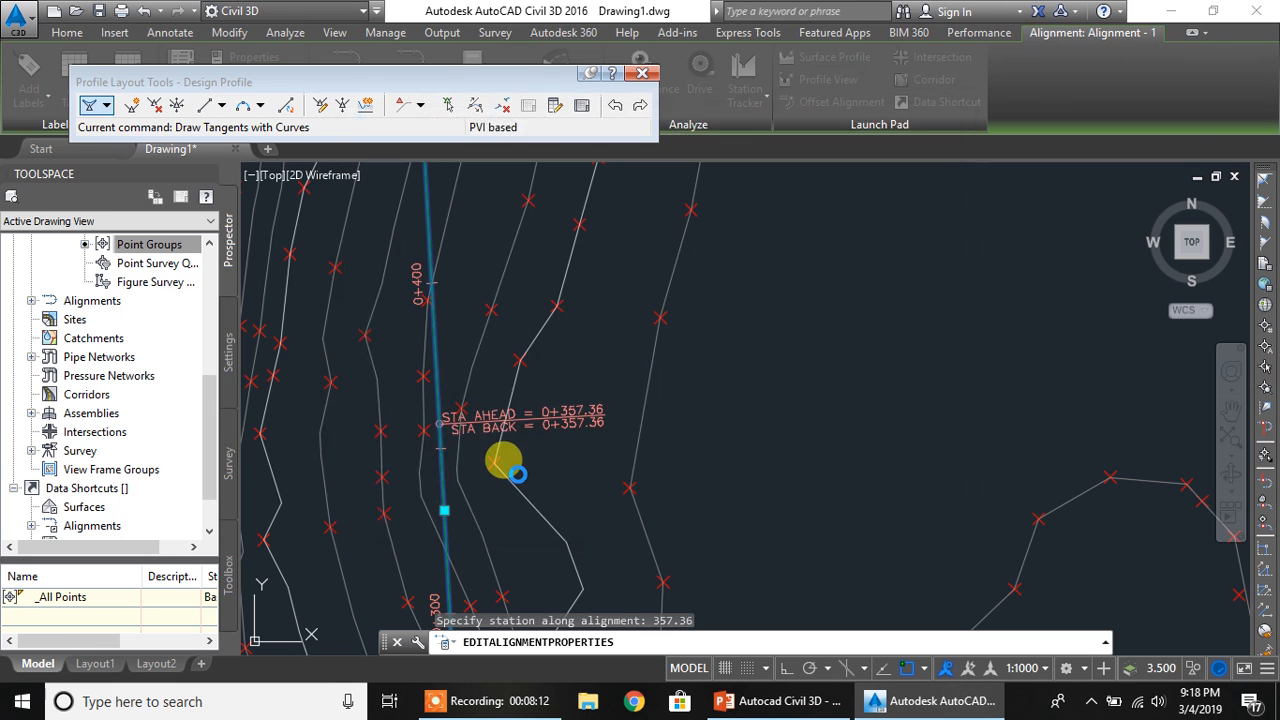
- Inspect the two station equation labels along the alignment on the surface plan
scroll(458, 460, down, 2)
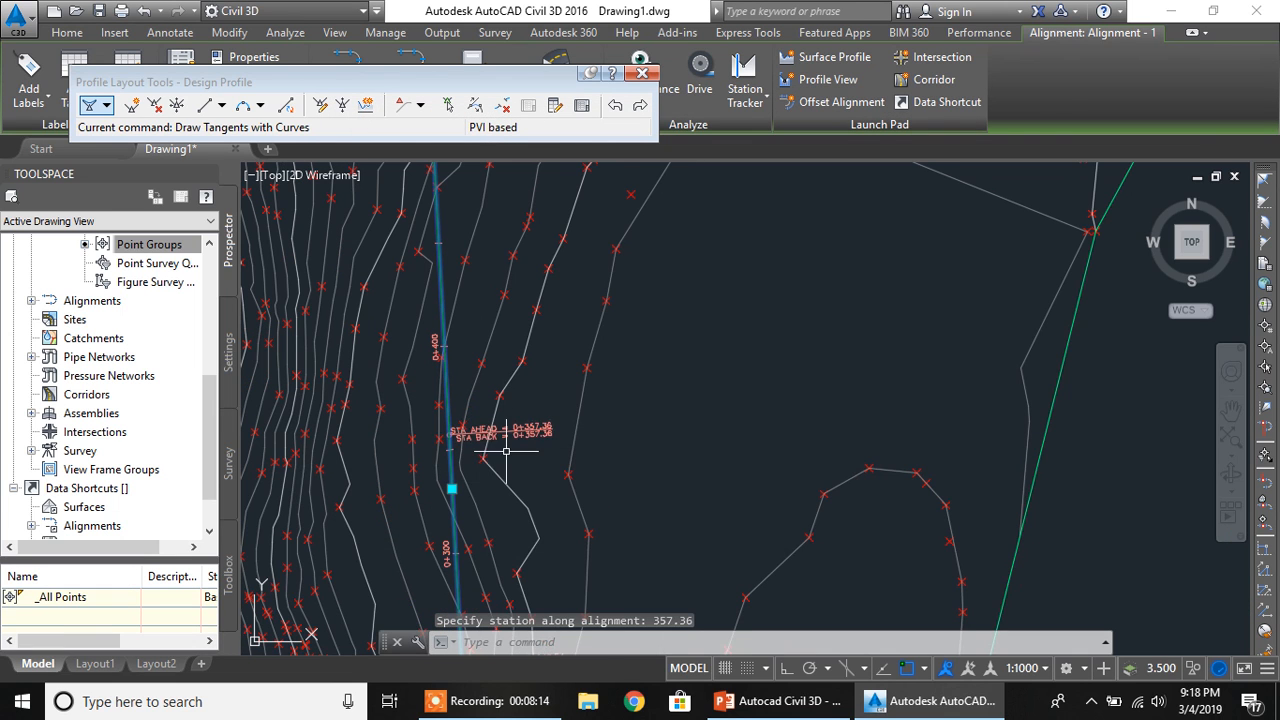
scroll(506, 452, up, 4)
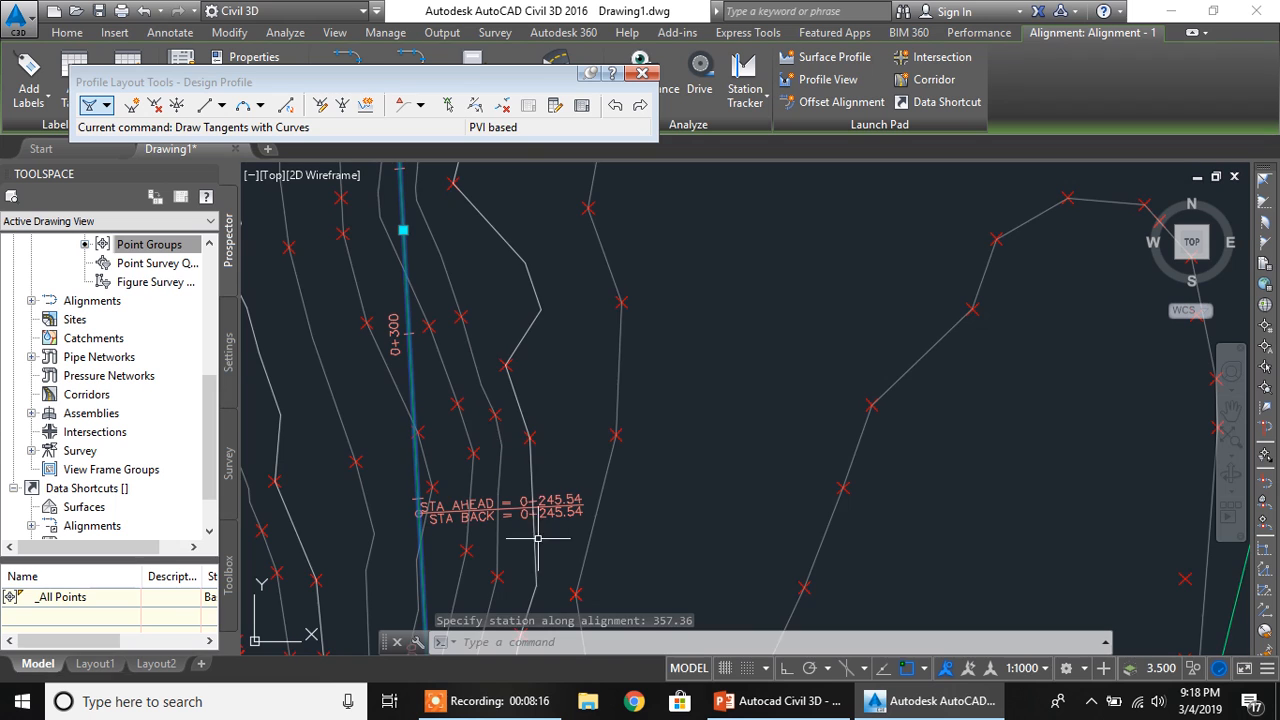
scroll(547, 358, up, 2)
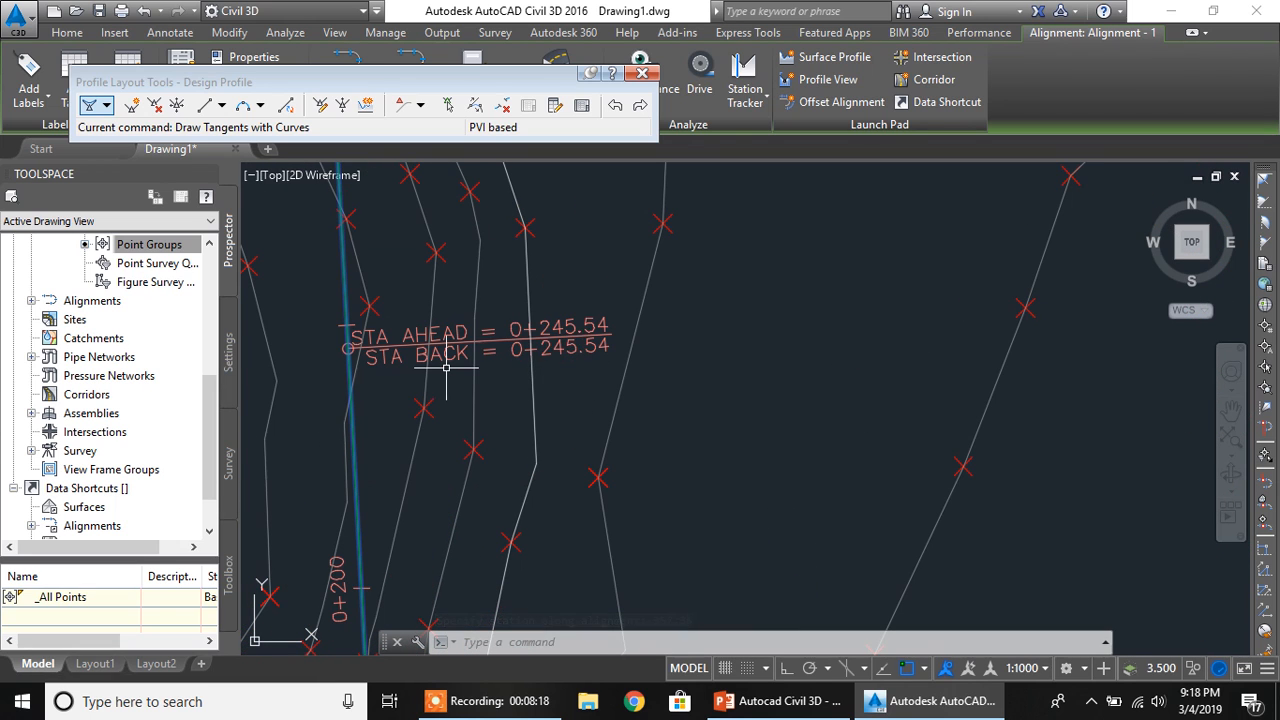
scroll(446, 368, down, 5)
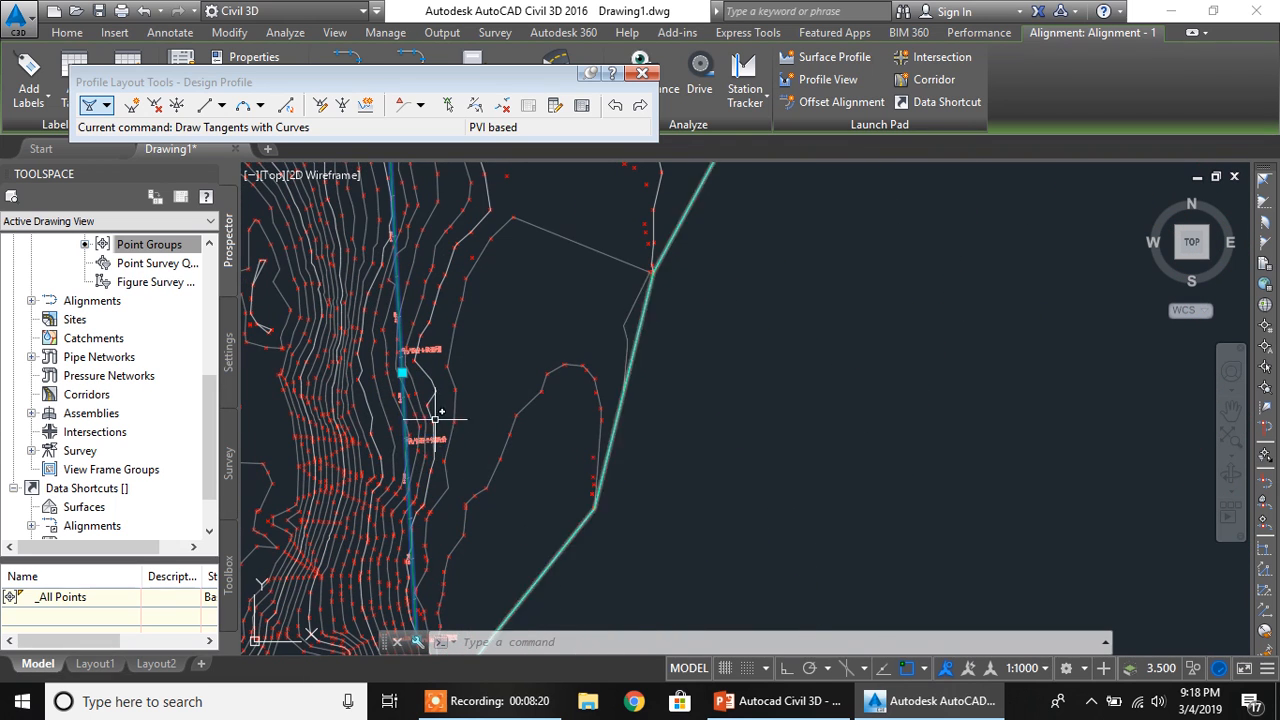
- Locate the profile view and examine its band and grid between stations 0+000 and 0+500 for the station equations
scroll(436, 418, up, 5)
middle_drag(788, 362, 368, 526)
scroll(766, 397, down, 4)
middle_drag(920, 370, 430, 516)
scroll(720, 425, down, 2)
scroll(600, 360, up, 6)
middle_drag(476, 431, 730, 386)
scroll(491, 431, up, 2)
middle_drag(431, 431, 726, 420)
middle_drag(1024, 439, 760, 434)
middle_drag(951, 421, 725, 443)
scroll(723, 436, down, 2)
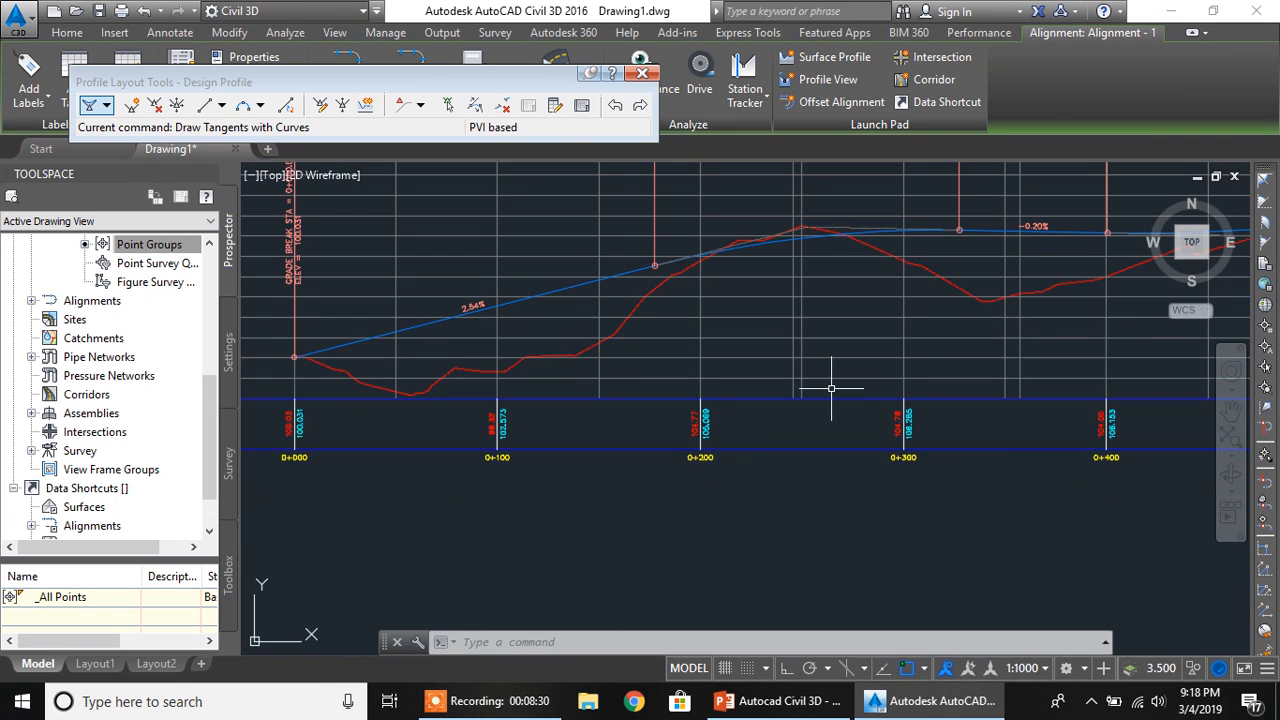
middle_drag(831, 388, 721, 434)
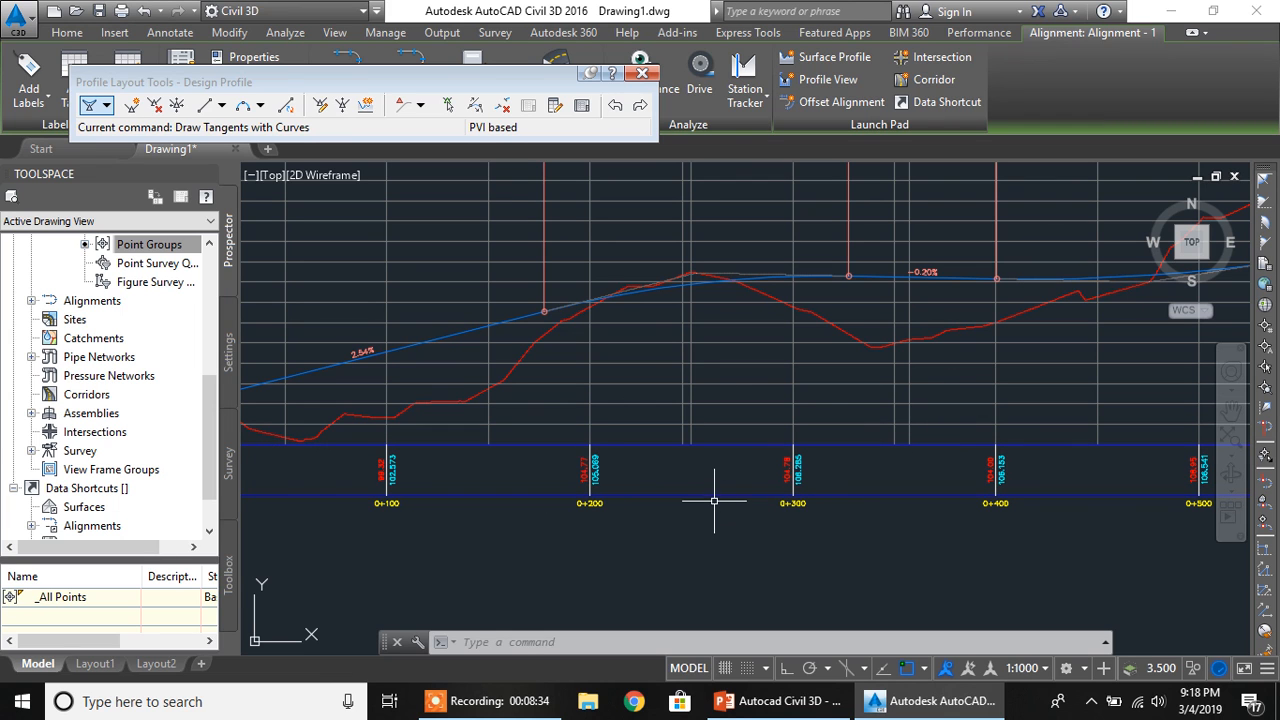
- Close the profile layout tools and open the profile view's Elevations and Stations band style for editing
click(648, 76)
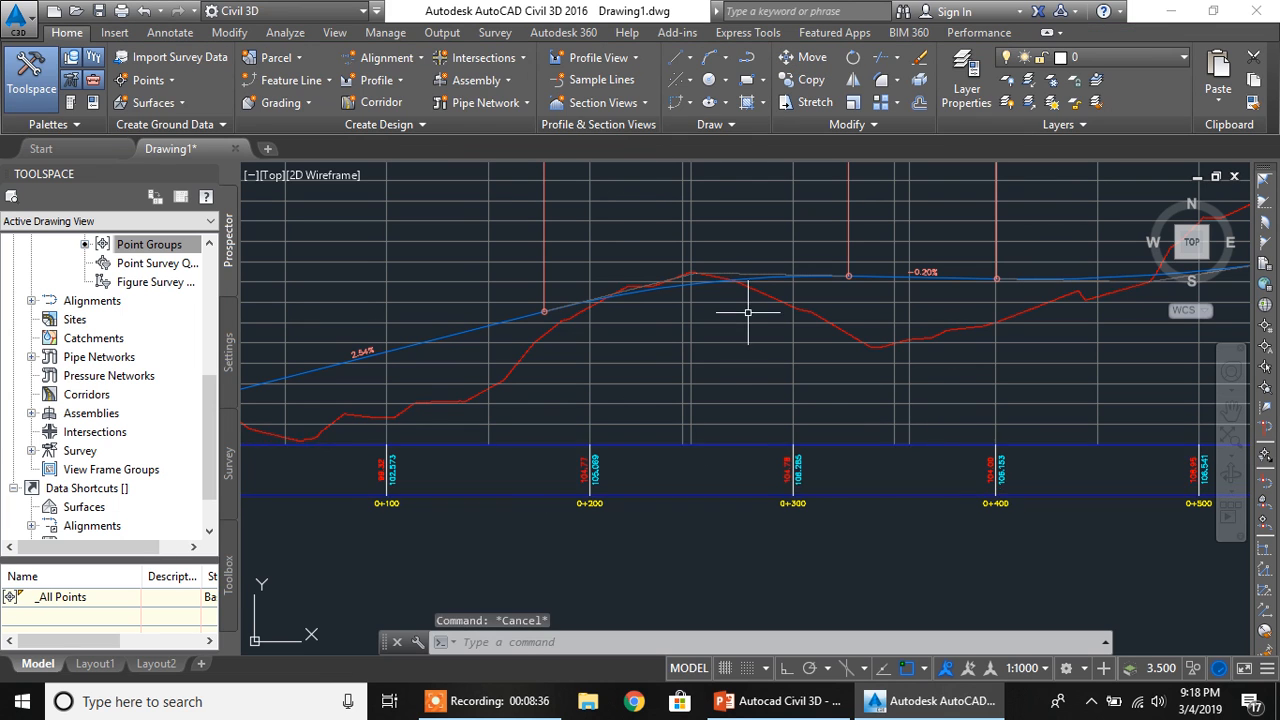
middle_drag(749, 309, 671, 360)
click(682, 282)
right_click(684, 281)
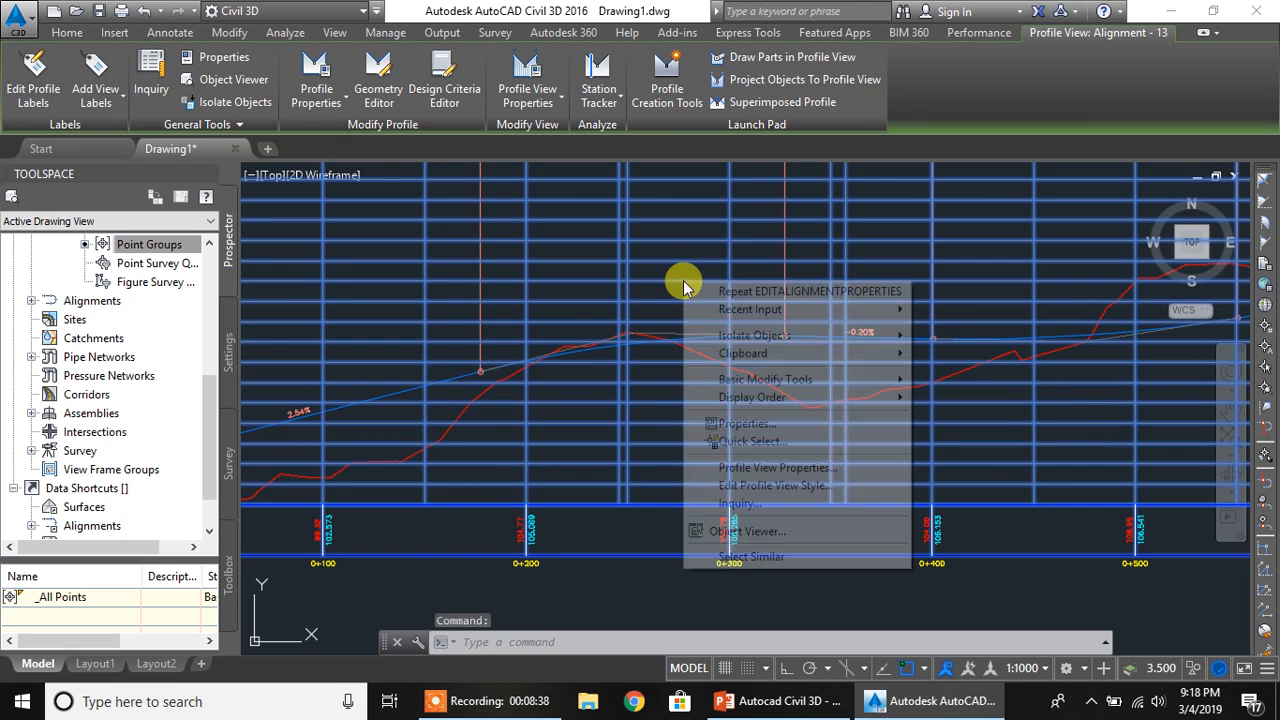
click(737, 467)
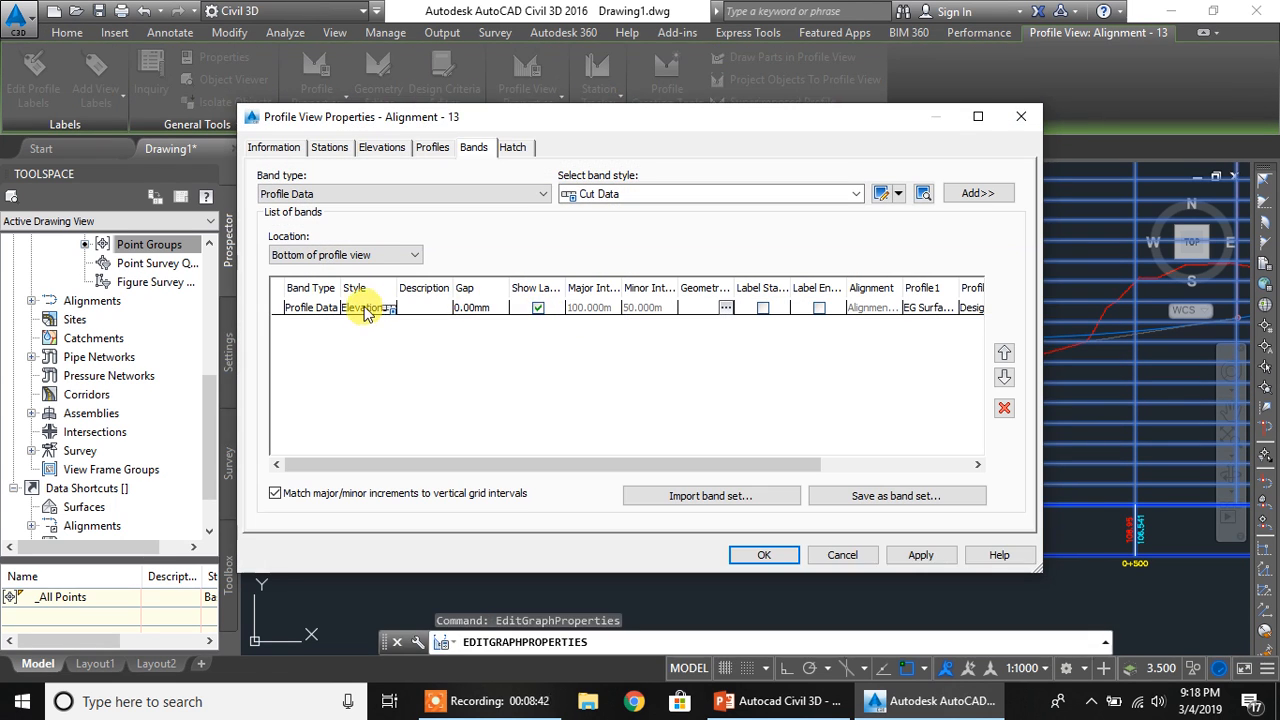
click(366, 310)
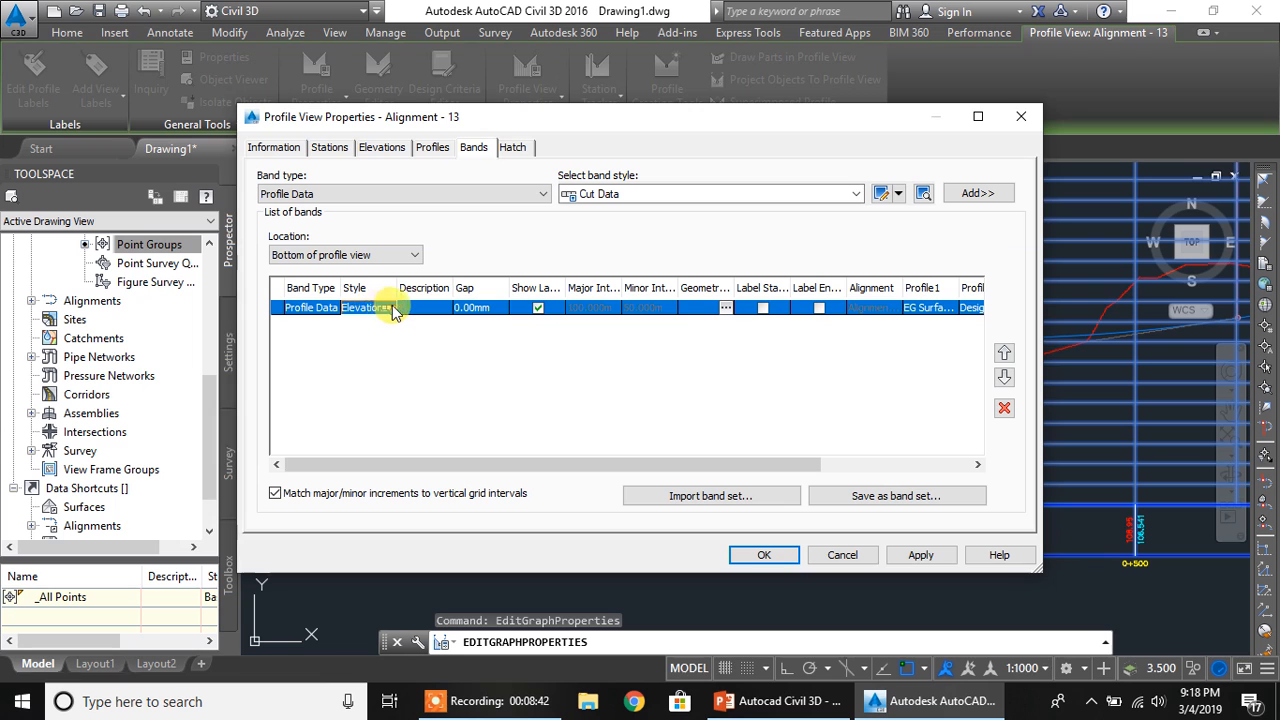
click(390, 309)
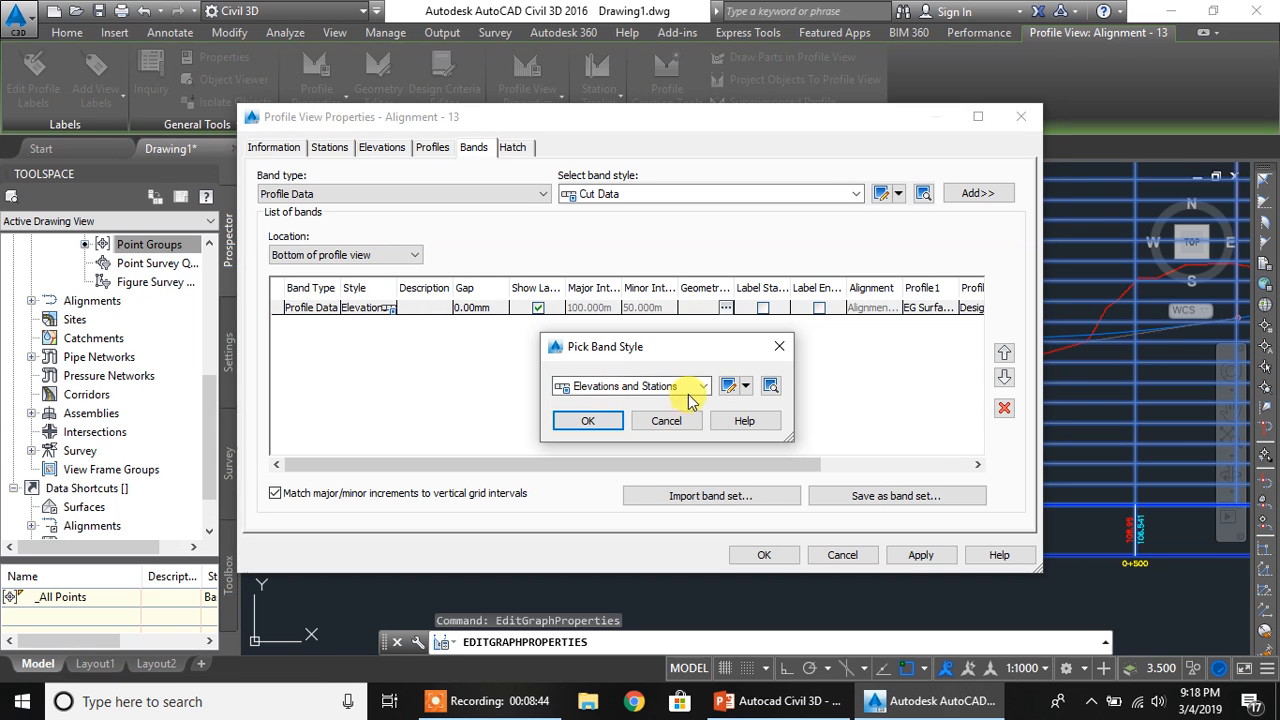
click(727, 387)
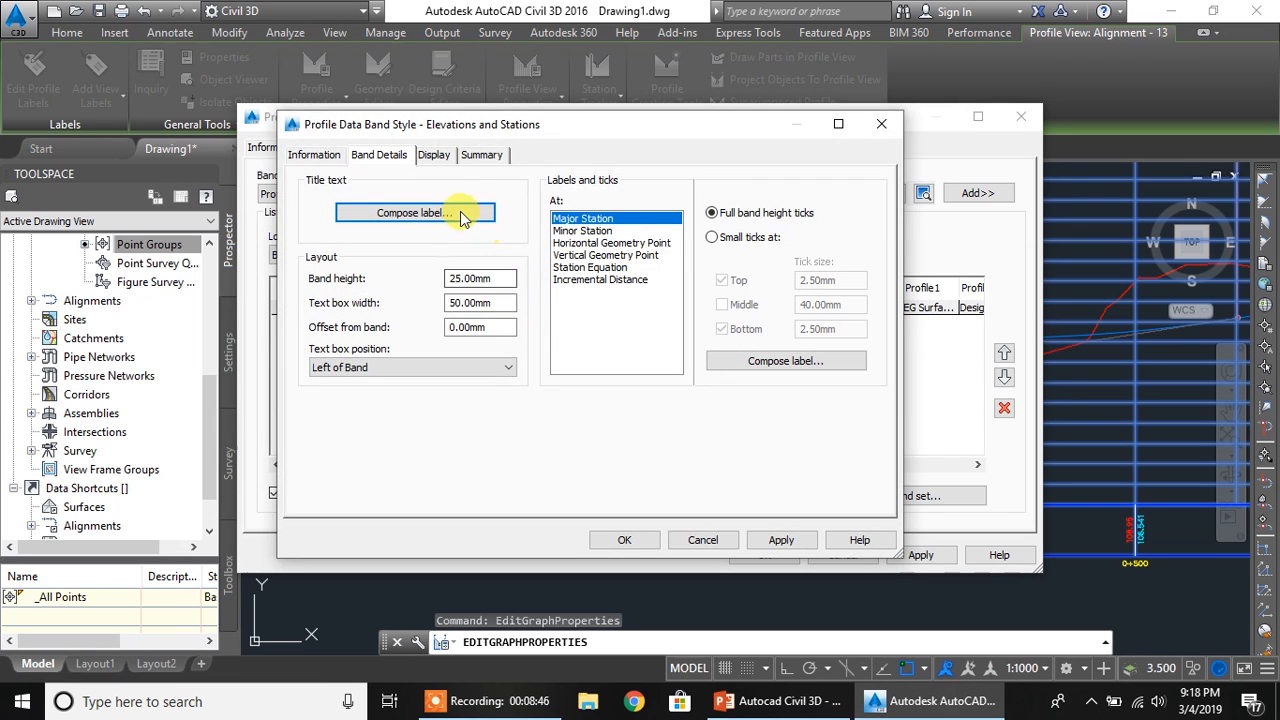
- Turn on the visibility of the labels and ticks at station equations in the band style and accept it
click(487, 155)
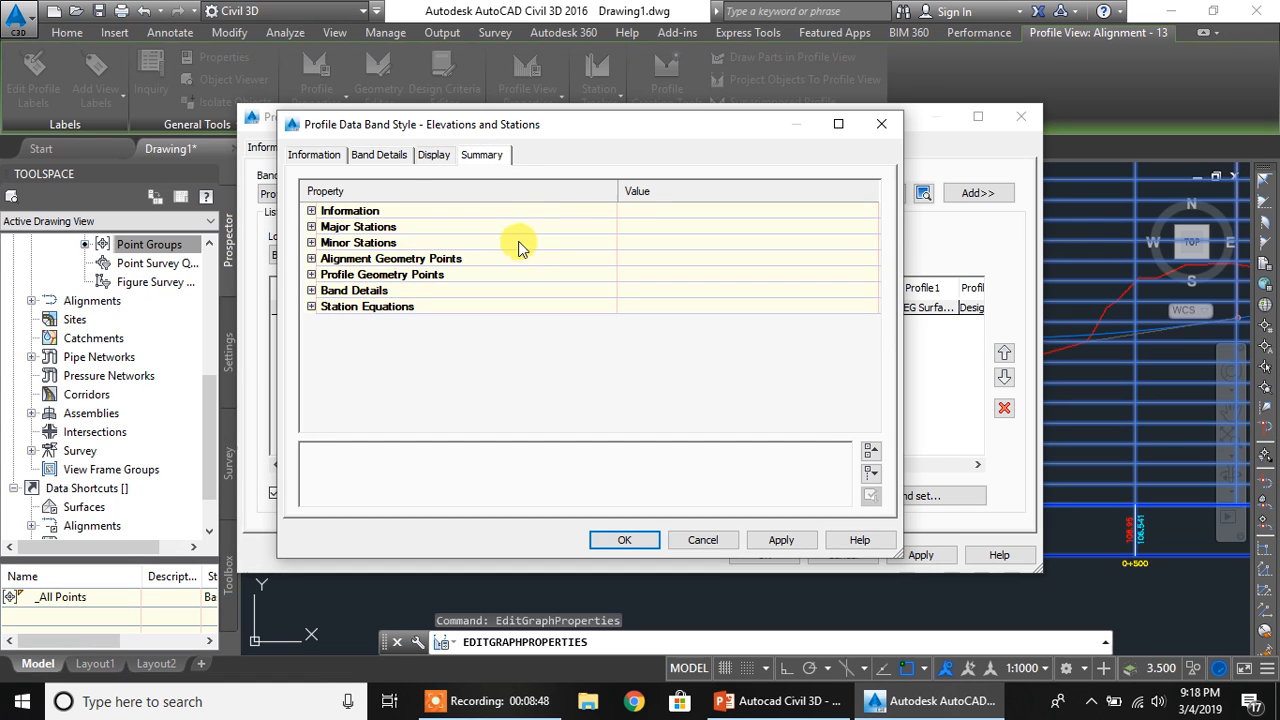
click(434, 156)
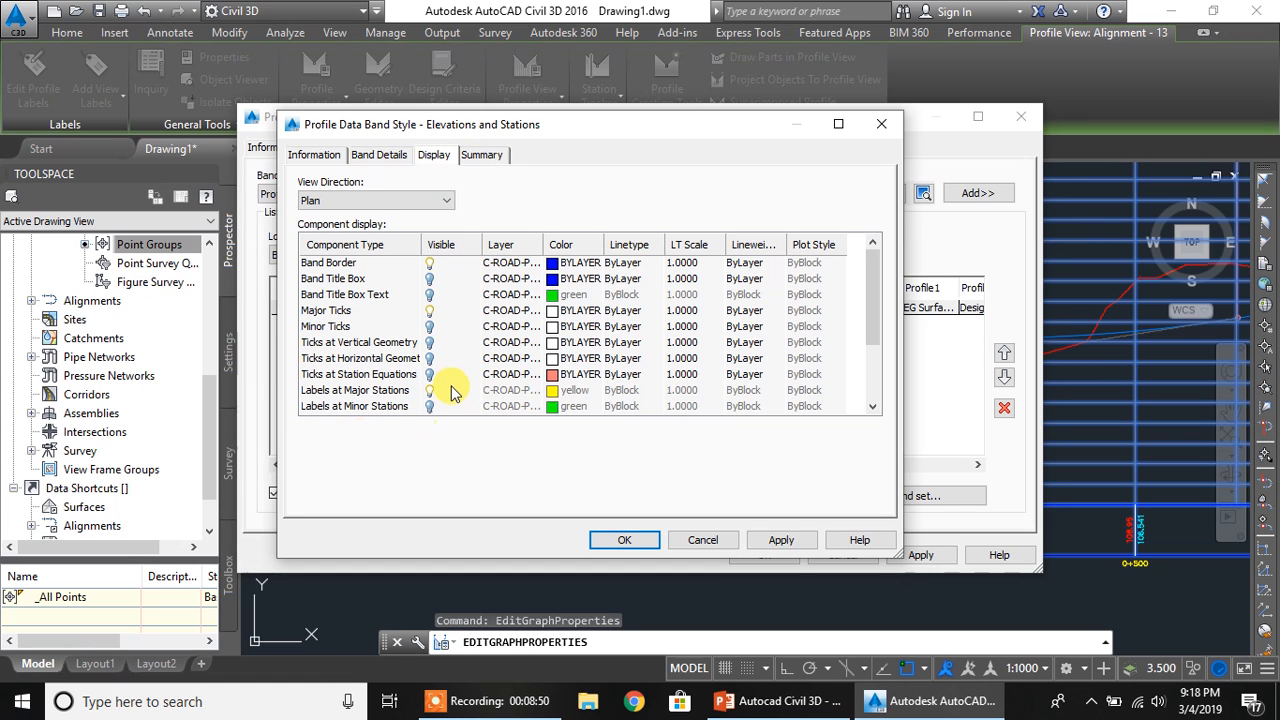
scroll(443, 386, down, 2)
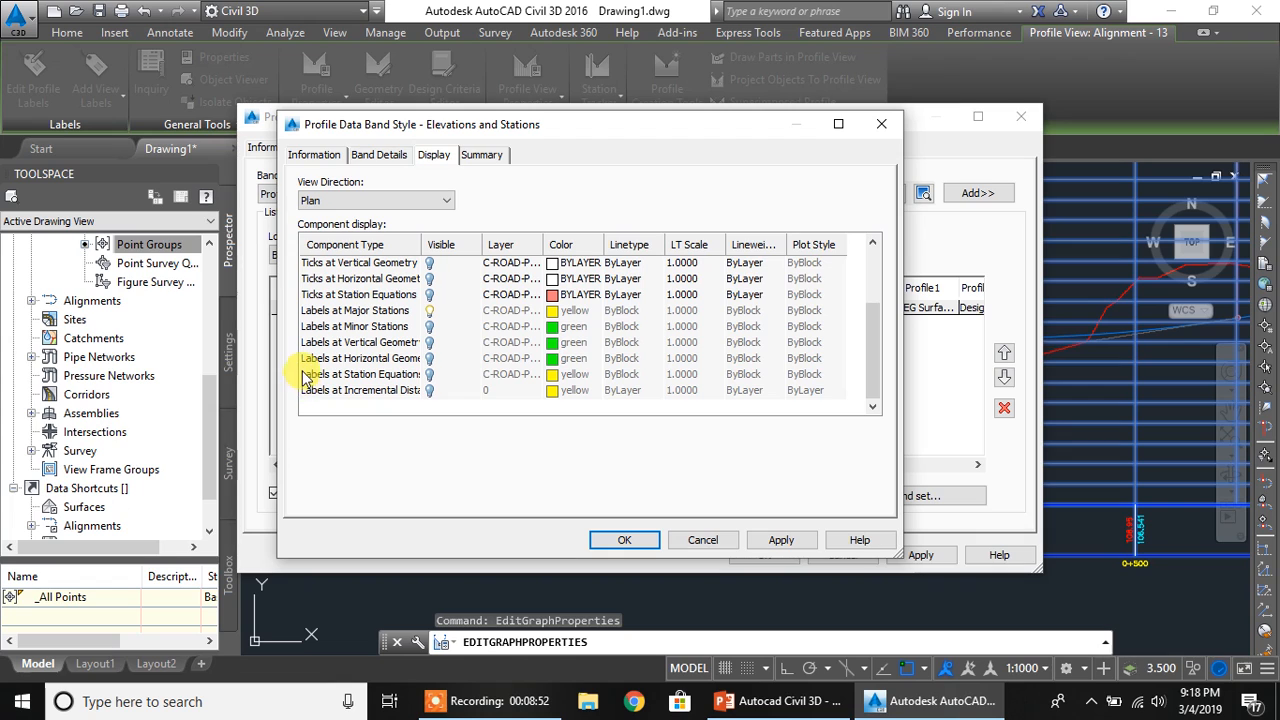
click(429, 374)
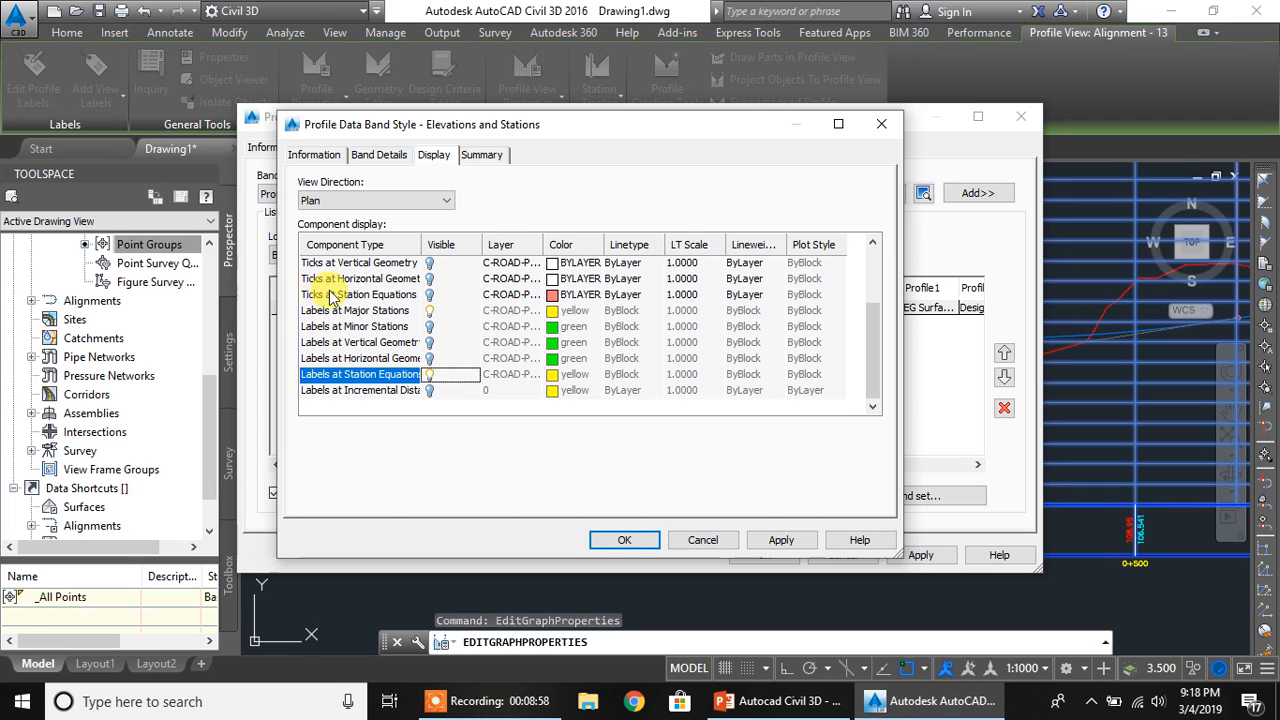
click(429, 295)
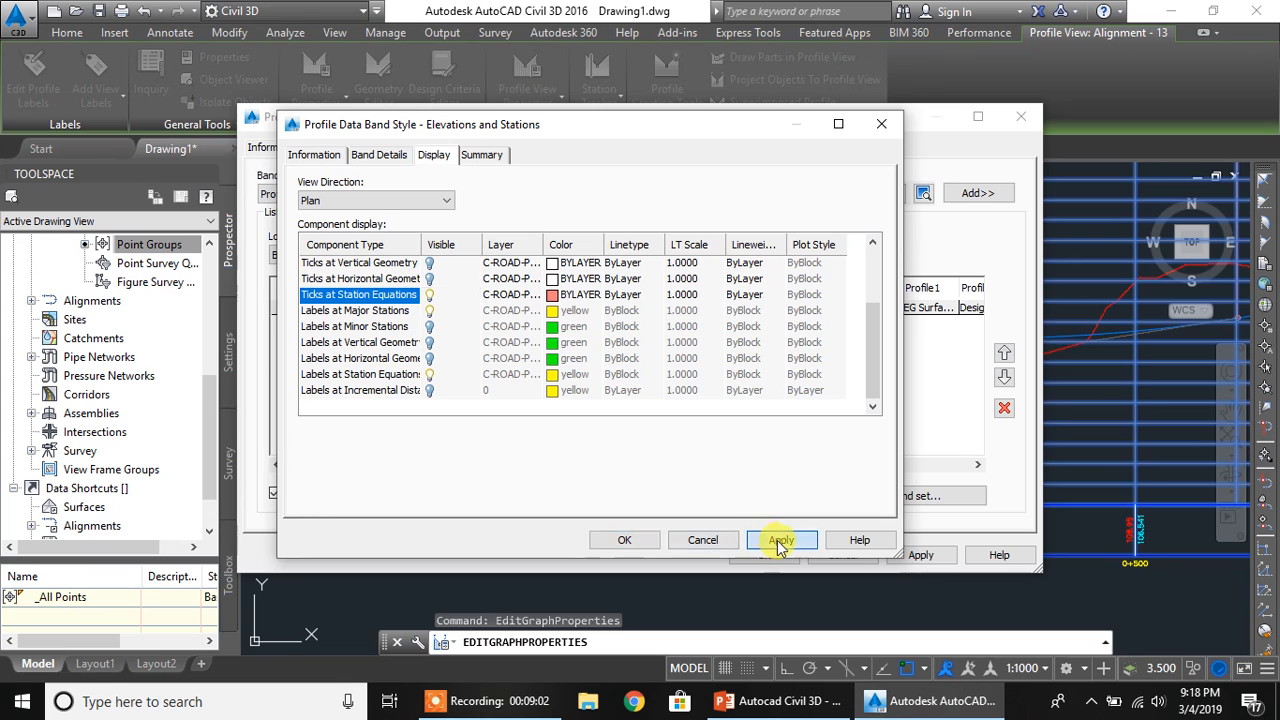
click(620, 538)
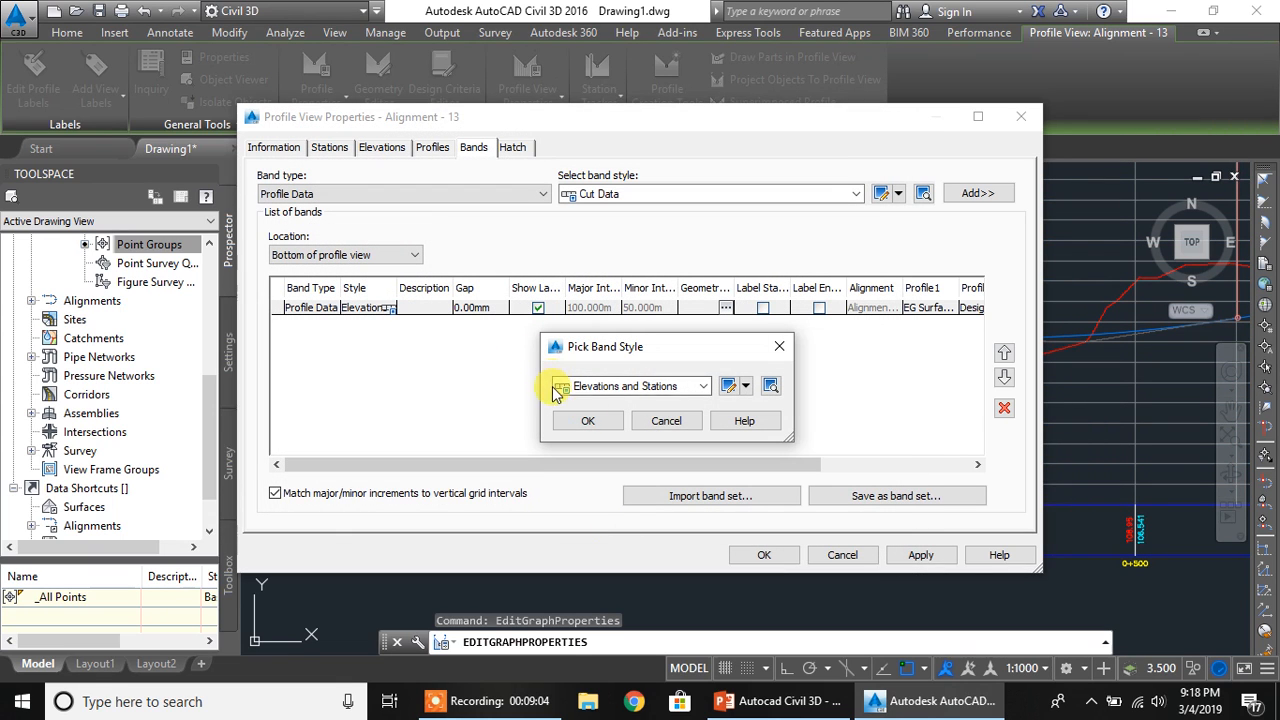
- Reopen the Elevations and Stations band style and examine the Major Station label's Station Value, EG Elevation and FG Elevation component settings
click(731, 388)
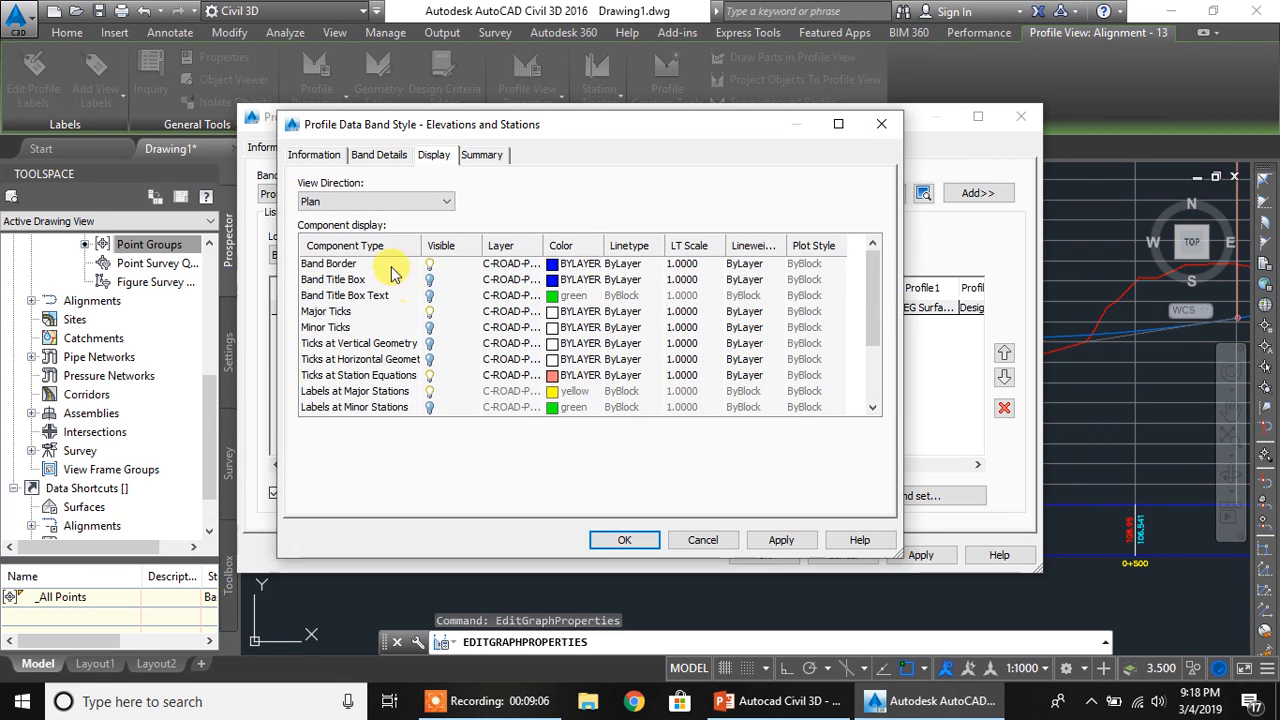
click(385, 154)
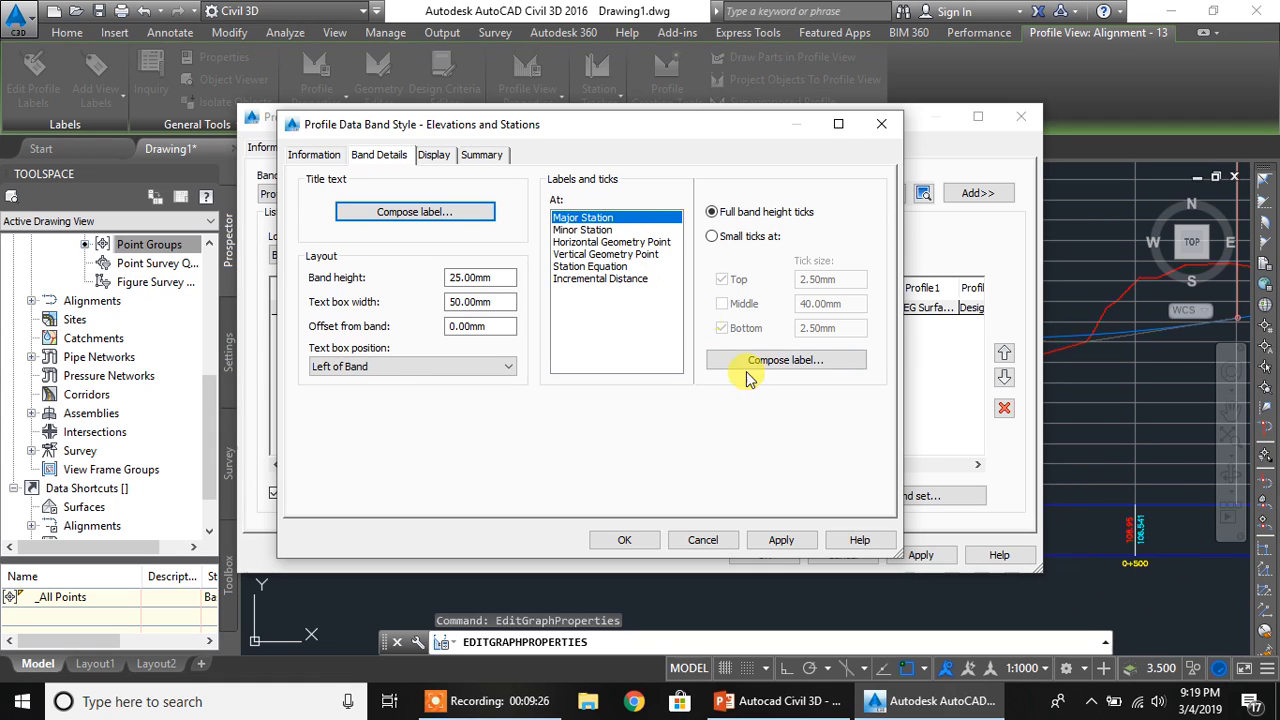
click(789, 366)
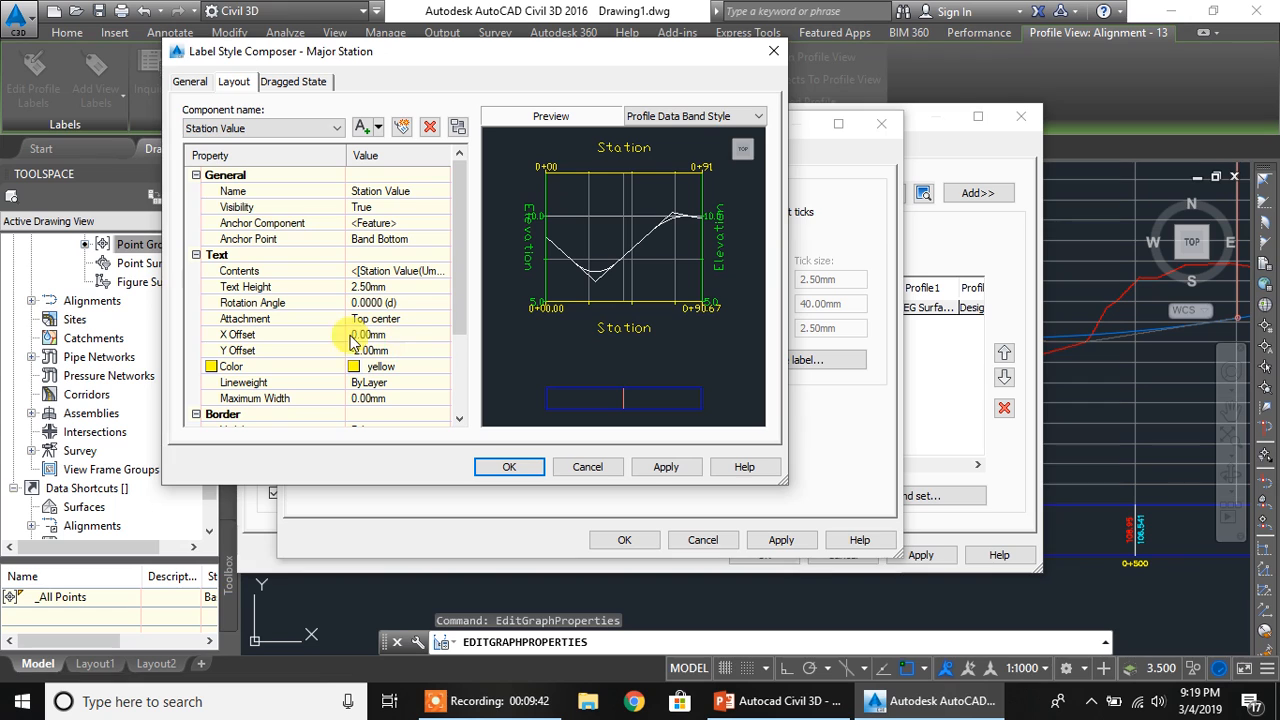
click(288, 128)
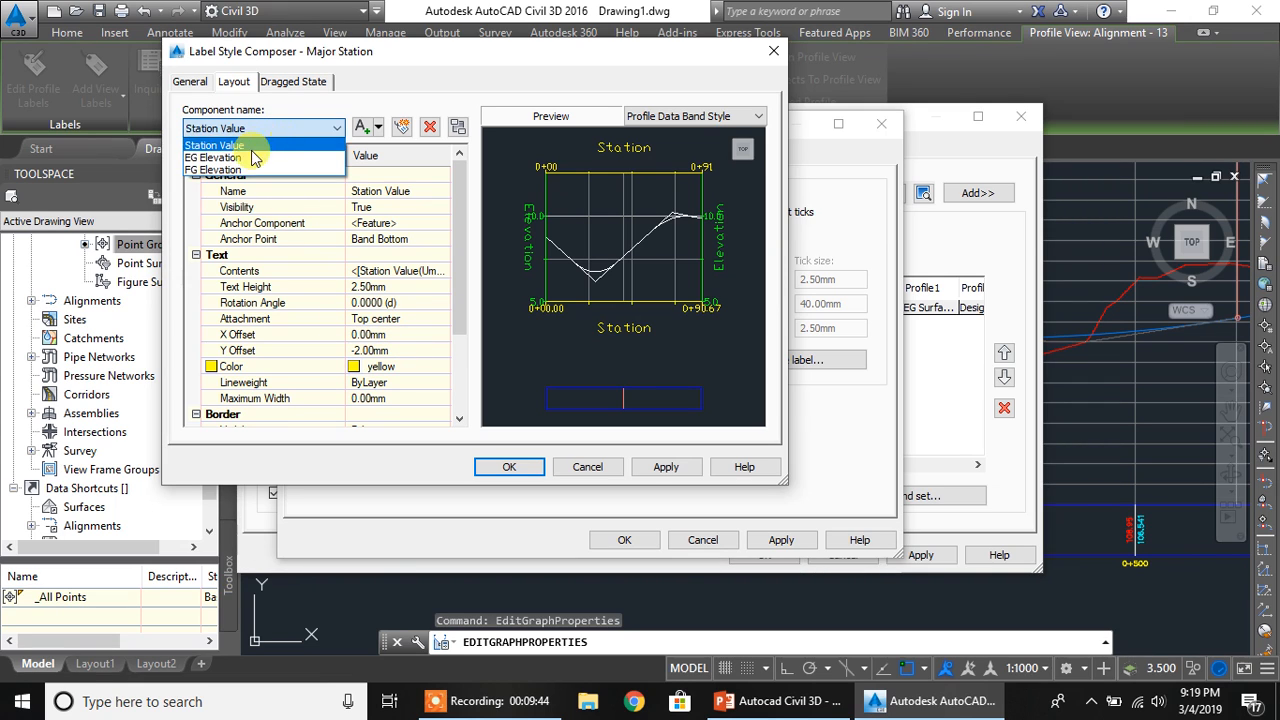
click(243, 157)
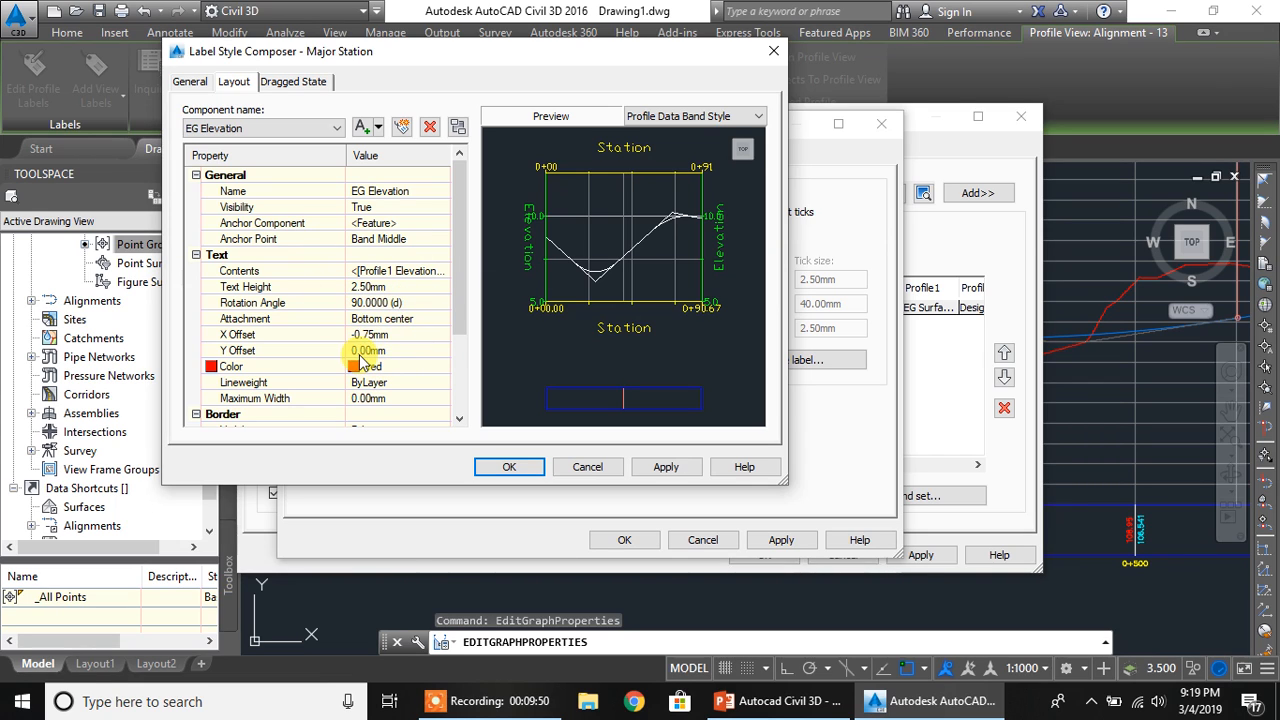
click(299, 132)
click(240, 169)
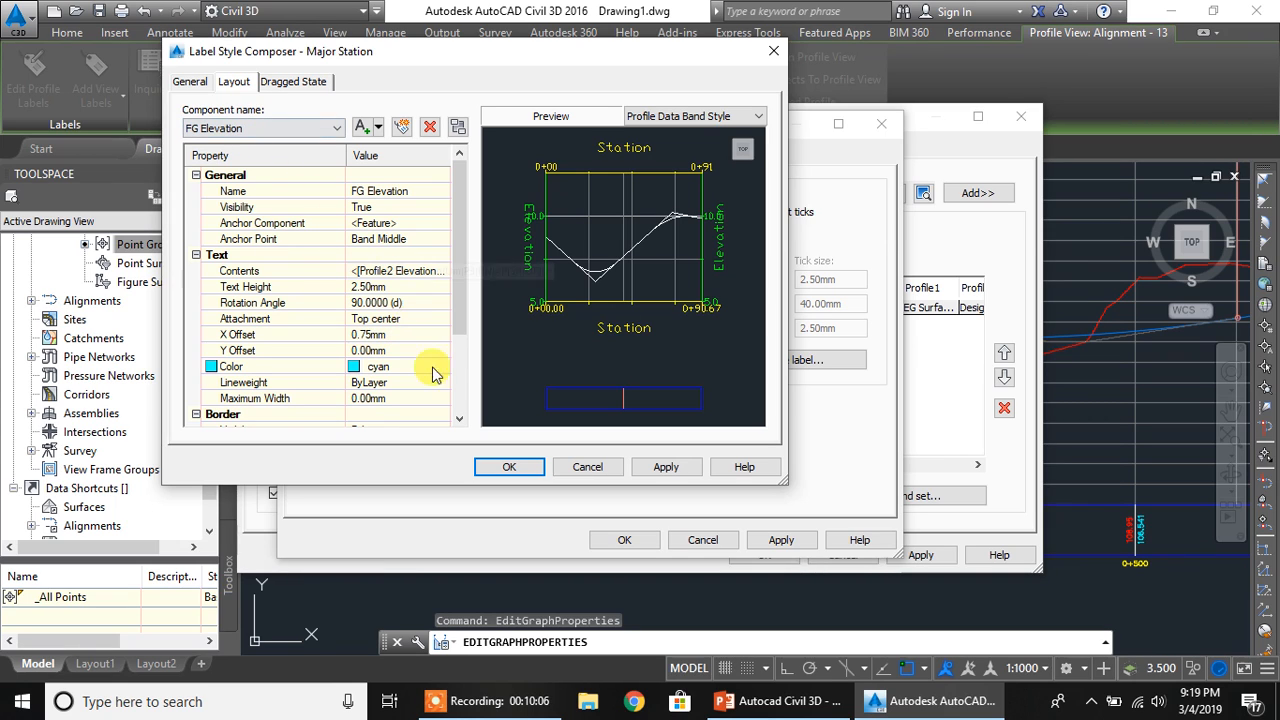
click(512, 467)
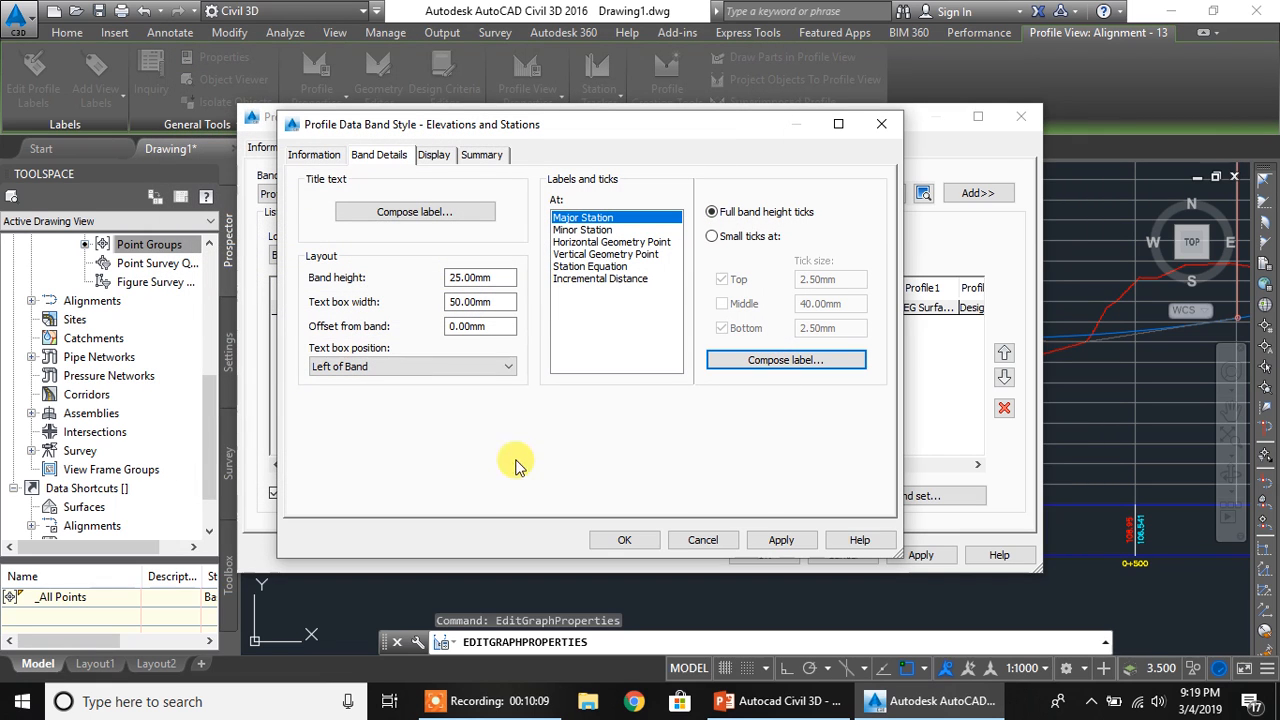
- Open the band style's Station Equation label for composing and add a text component named Station
click(595, 267)
click(745, 368)
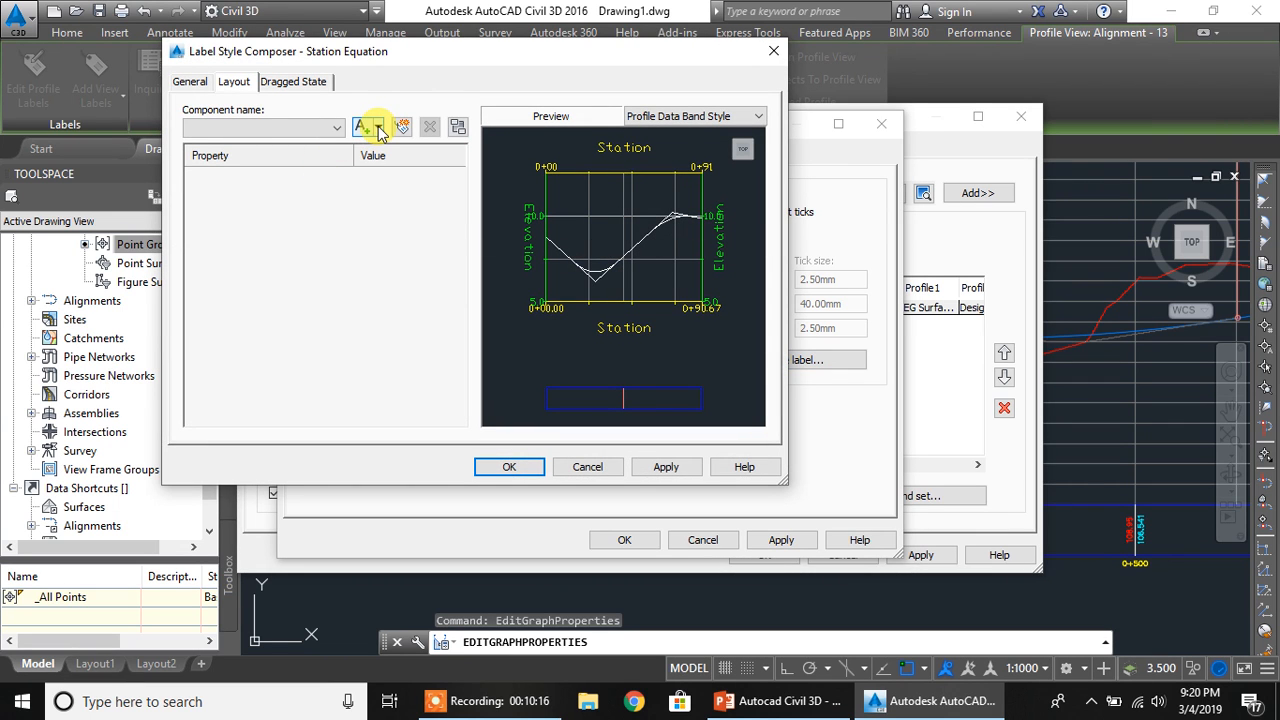
click(378, 129)
click(399, 151)
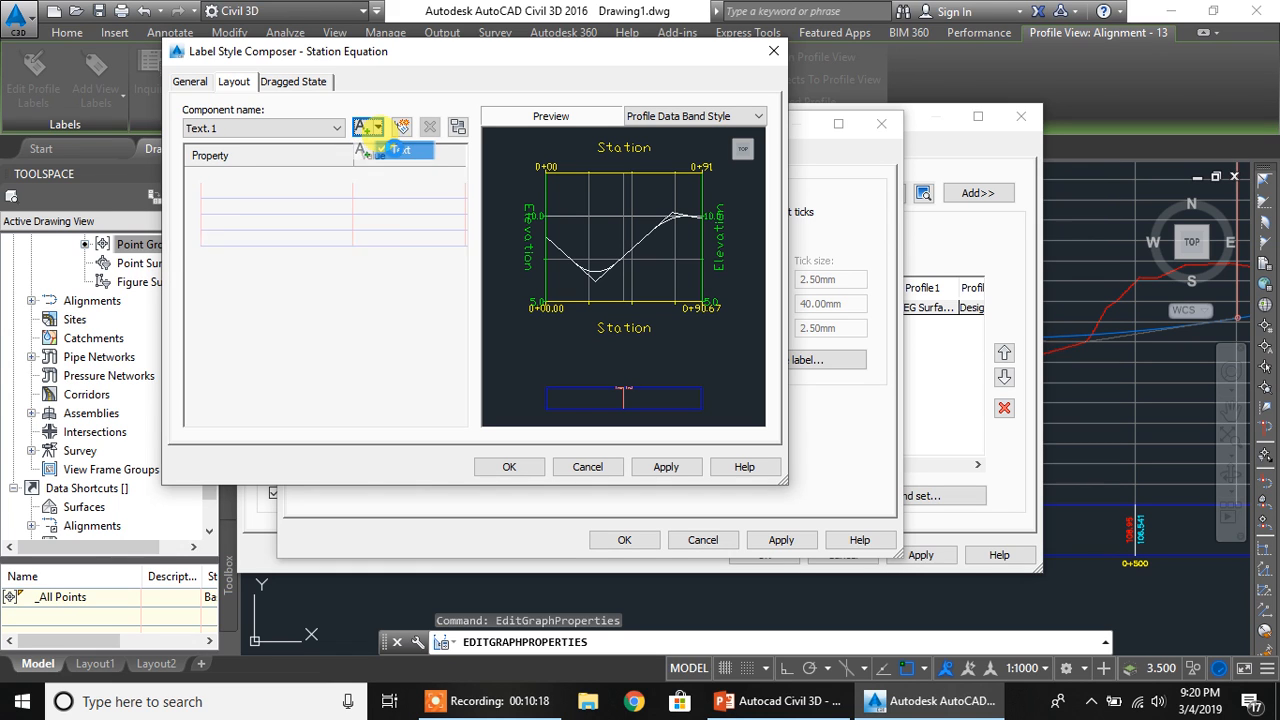
click(407, 193)
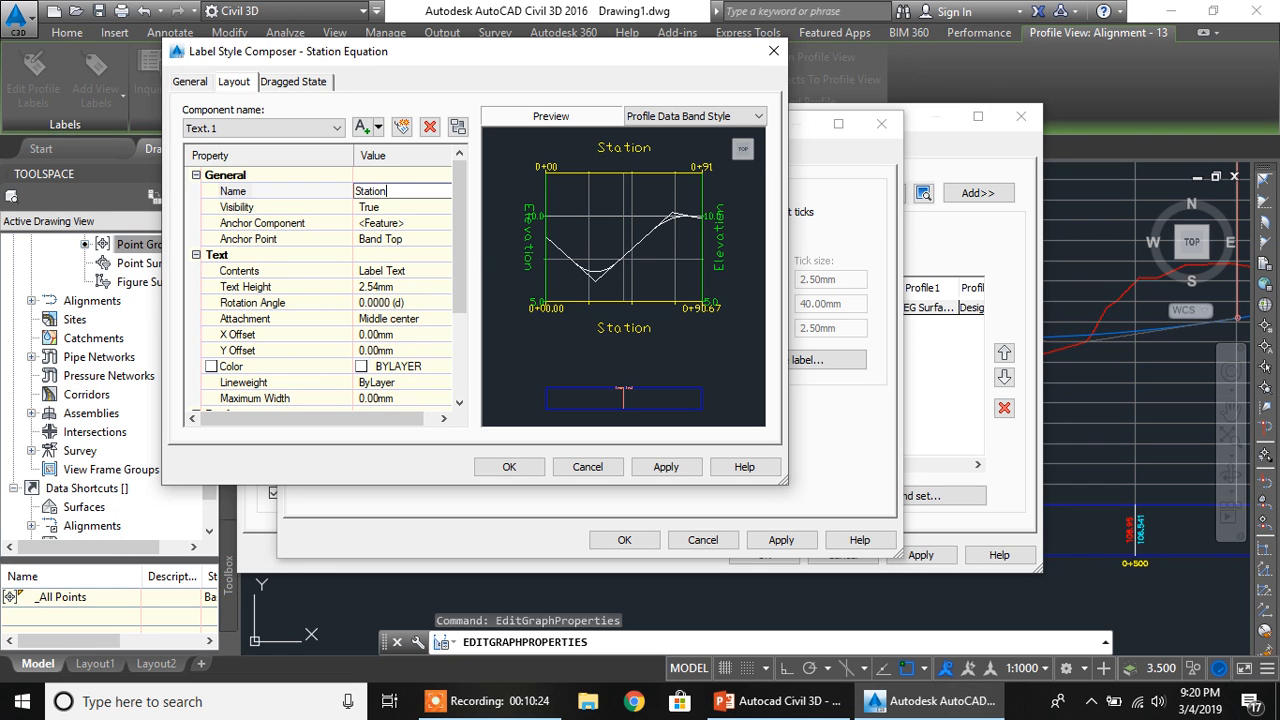
text(Station)
- Replace the Station component's default label text with the Station Value property
click(397, 275)
click(443, 271)
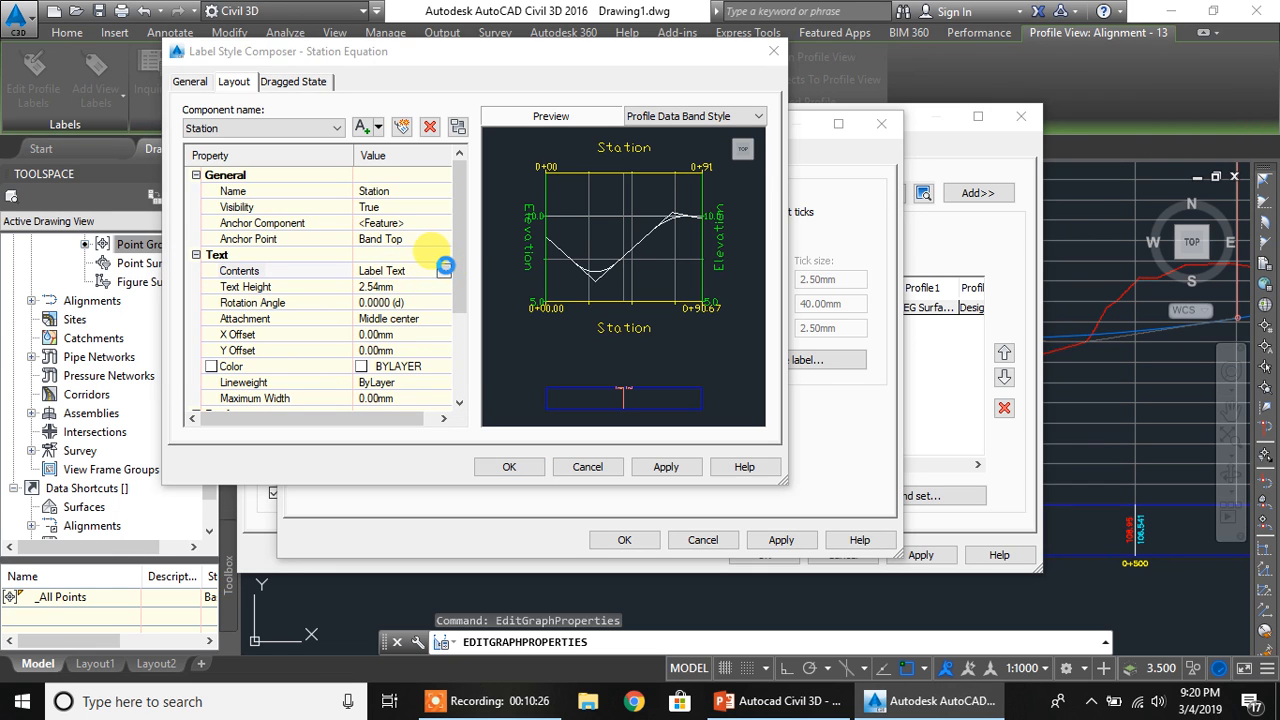
drag(504, 118, 355, 110)
click(204, 160)
click(205, 163)
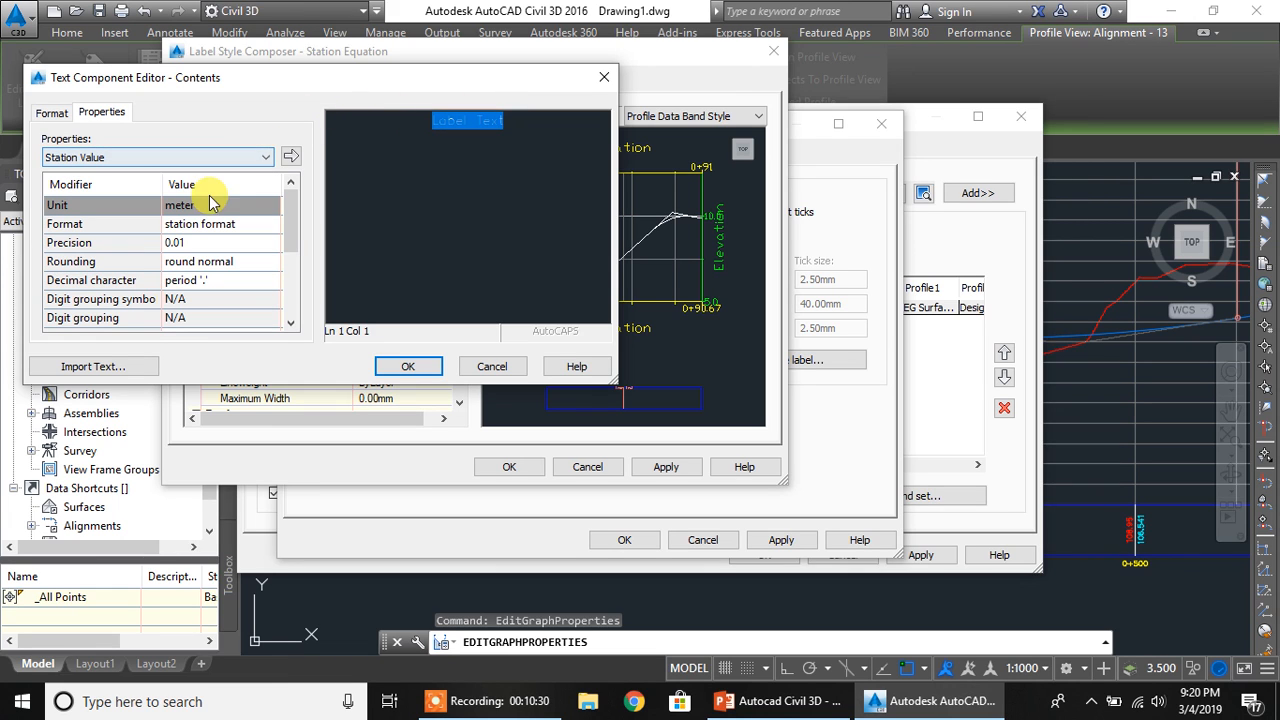
click(291, 157)
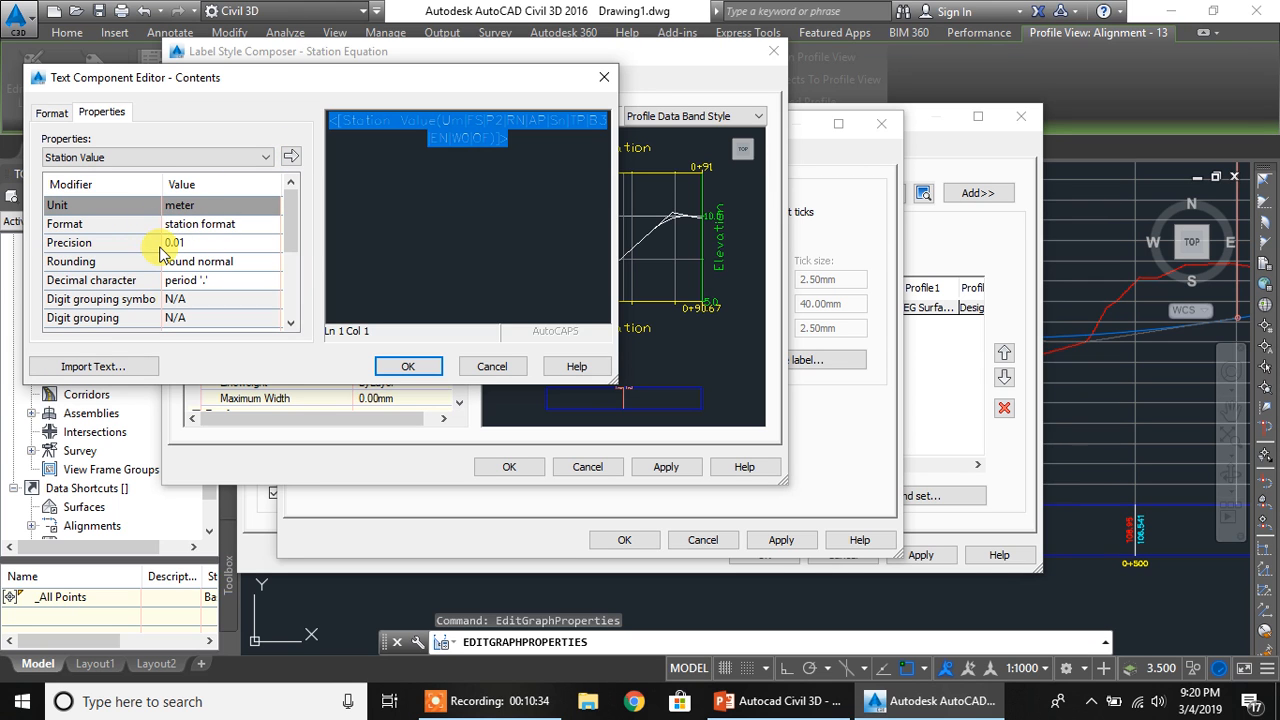
click(410, 367)
- Set the Station component's text color to yellow
click(443, 366)
click(207, 283)
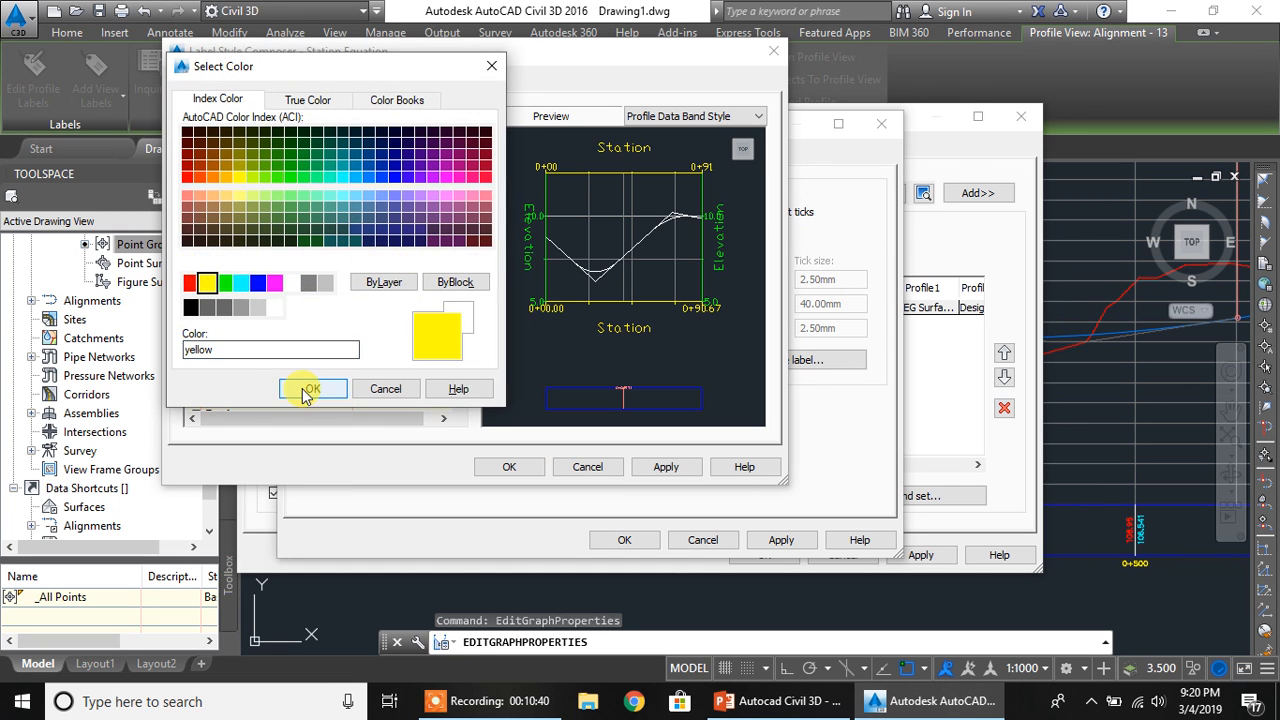
click(306, 392)
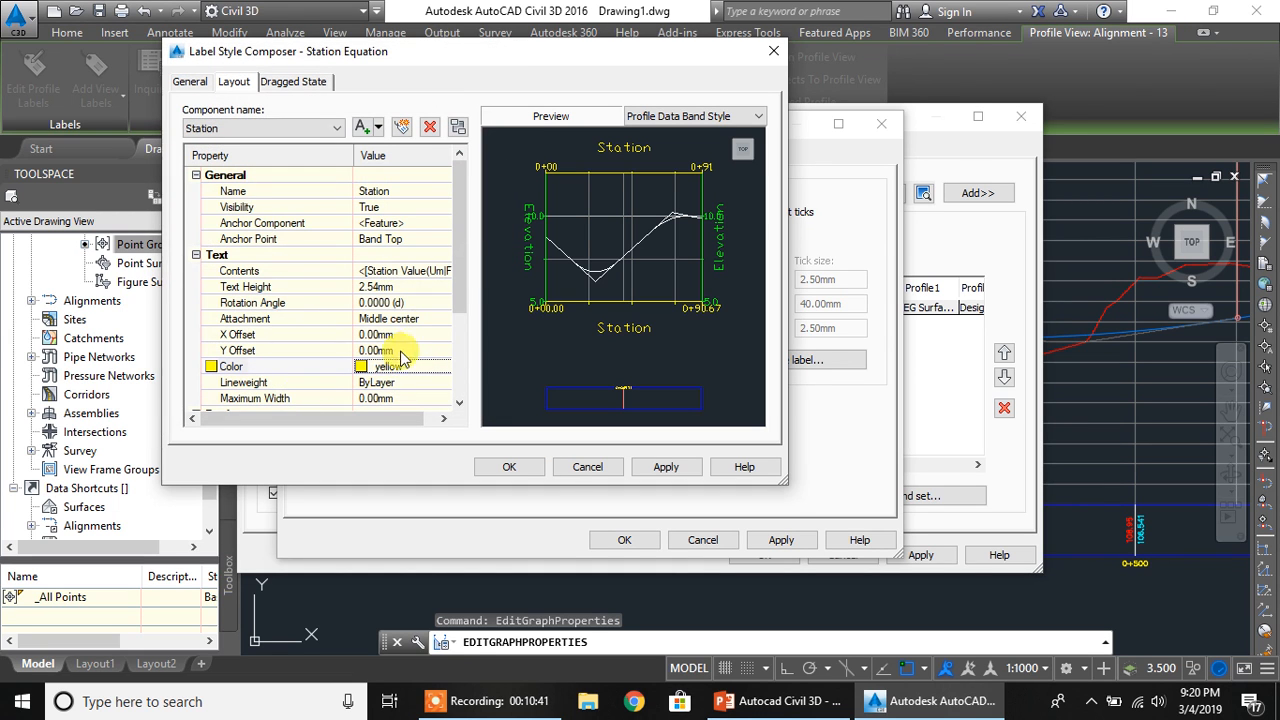
- Anchor the Station component at Band Bottom and set its attachment to Top center
click(395, 242)
click(402, 244)
click(400, 285)
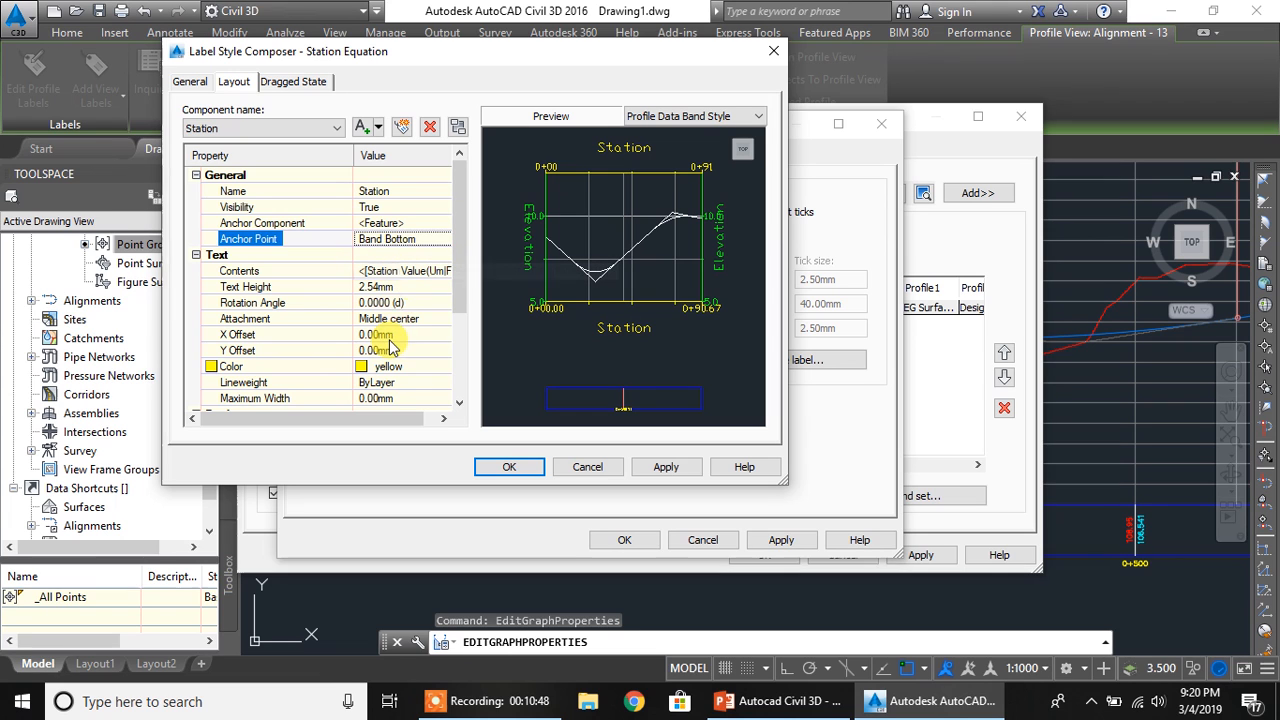
click(402, 319)
click(415, 320)
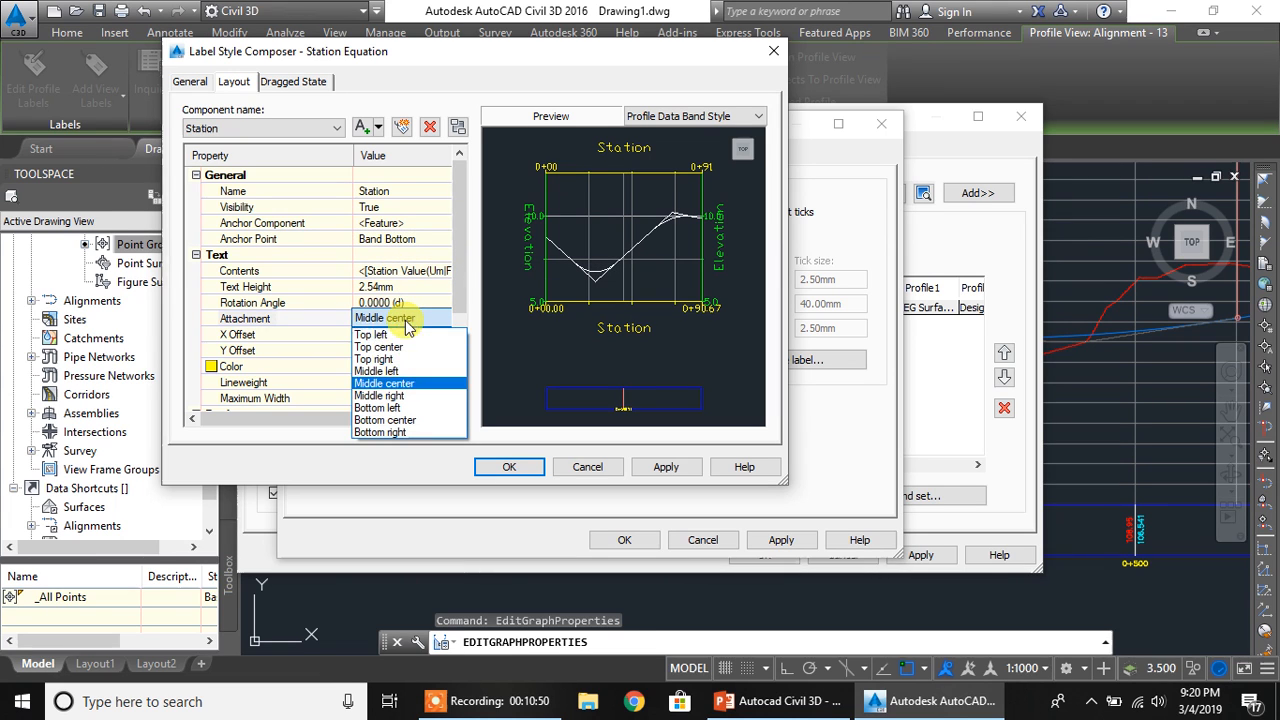
click(390, 348)
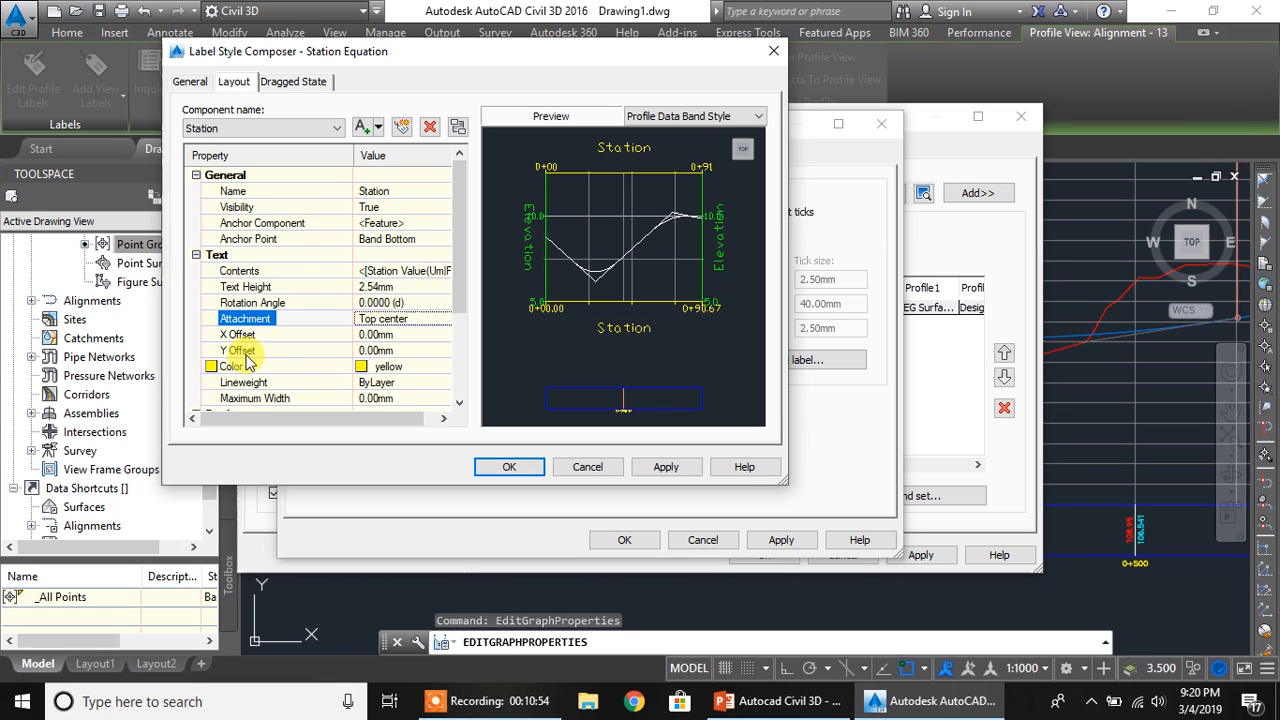
- Set the Station component's Y offset to -2 mm and check the label's position below the band in the preview
click(390, 350)
text(-2)
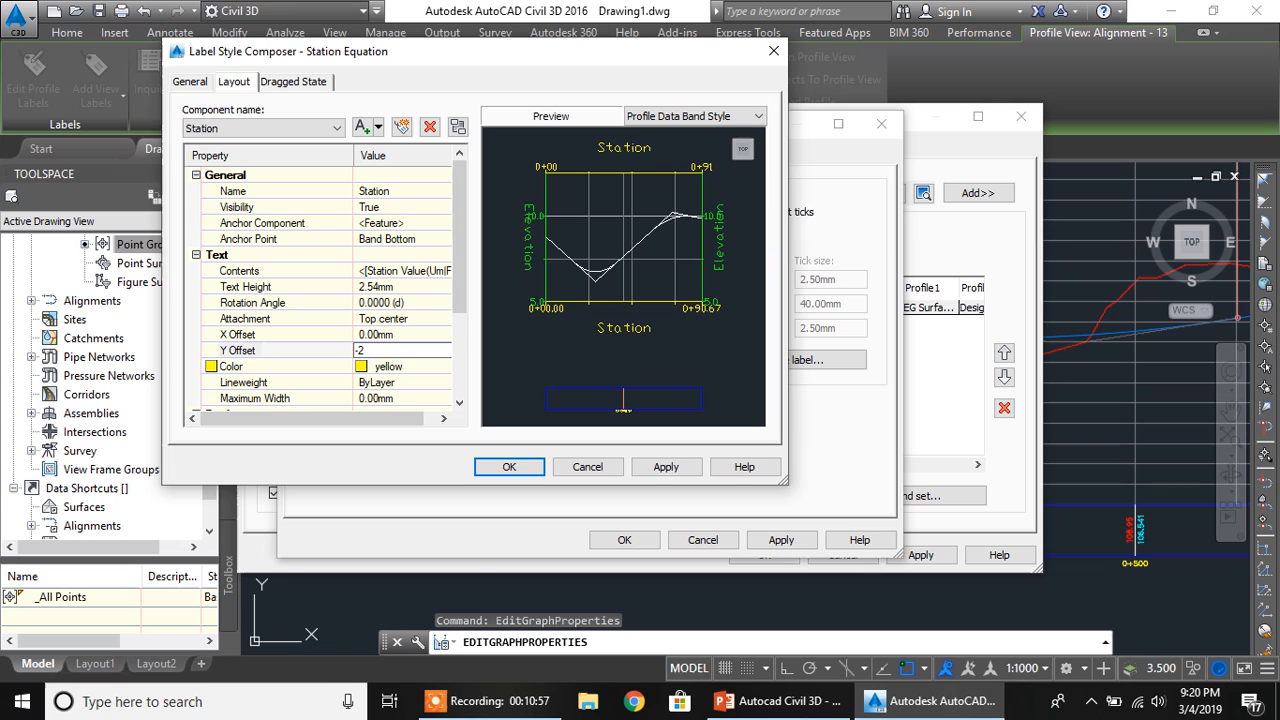
key(Return)
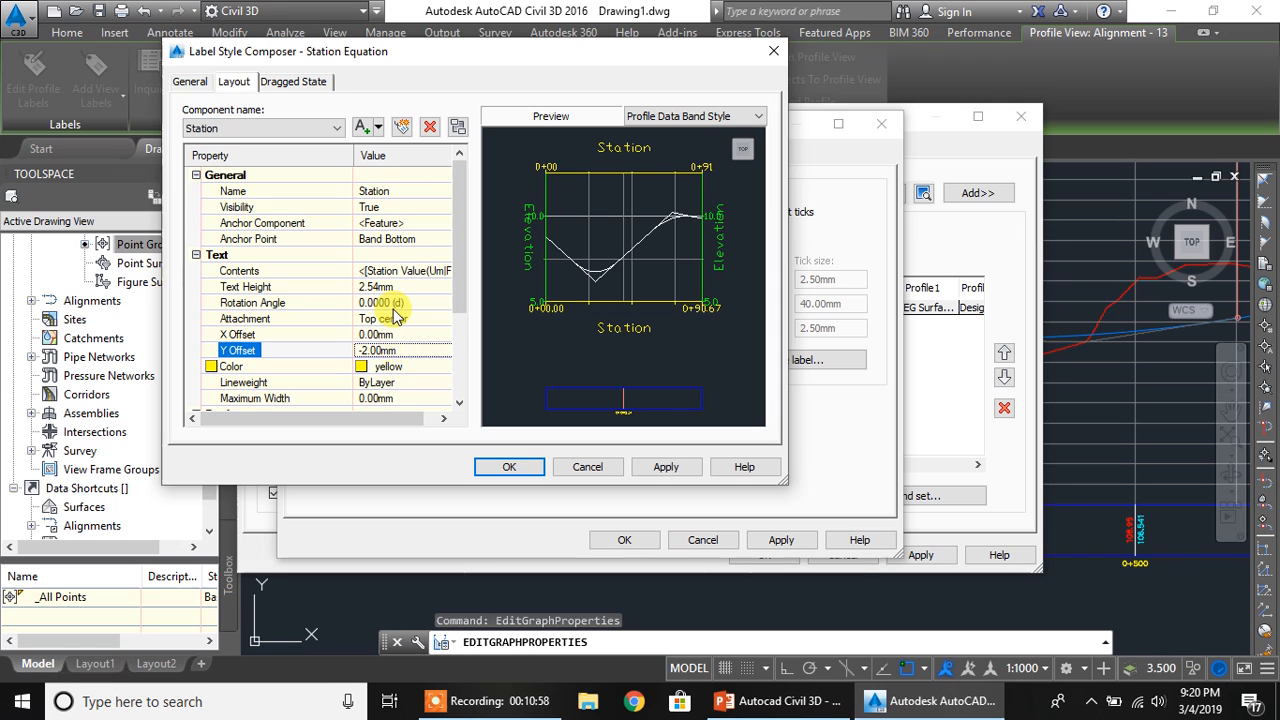
click(588, 383)
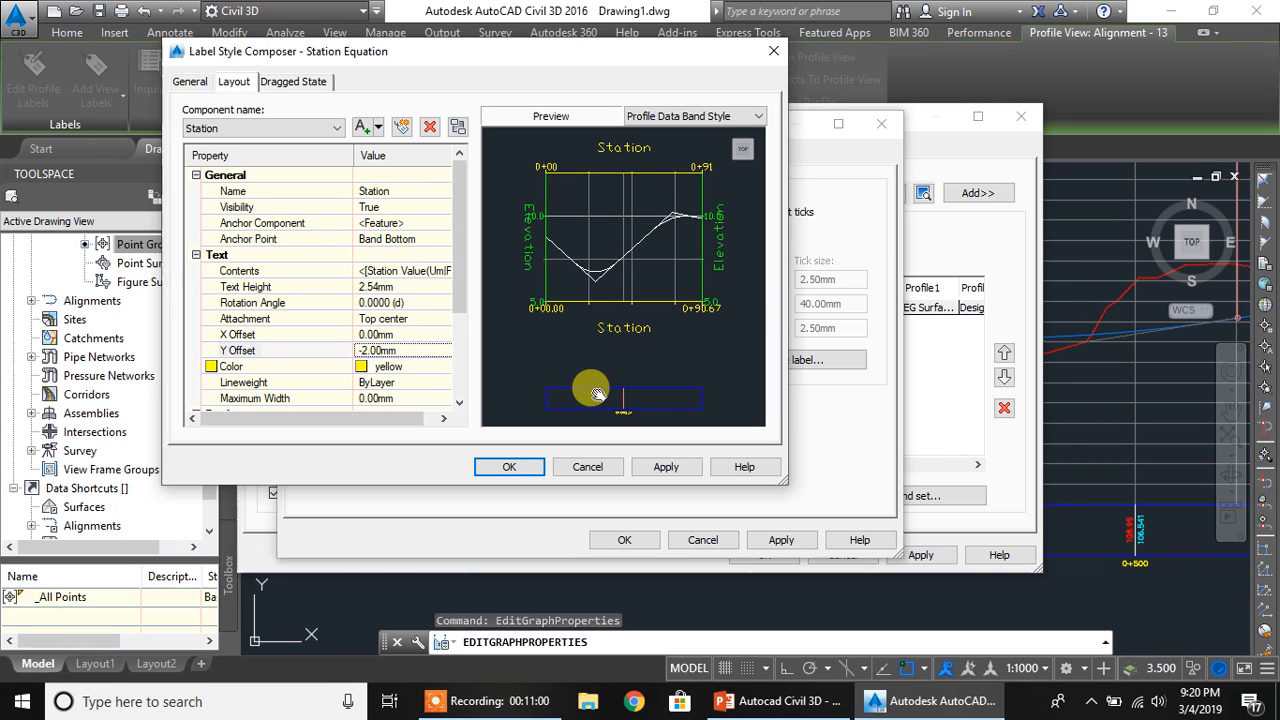
scroll(588, 386, up, 5)
drag(582, 353, 628, 212)
scroll(602, 244, up, 2)
mouse_move(666, 258)
middle_down()
mouse_move(679, 277)
mouse_move(663, 277)
middle_up()
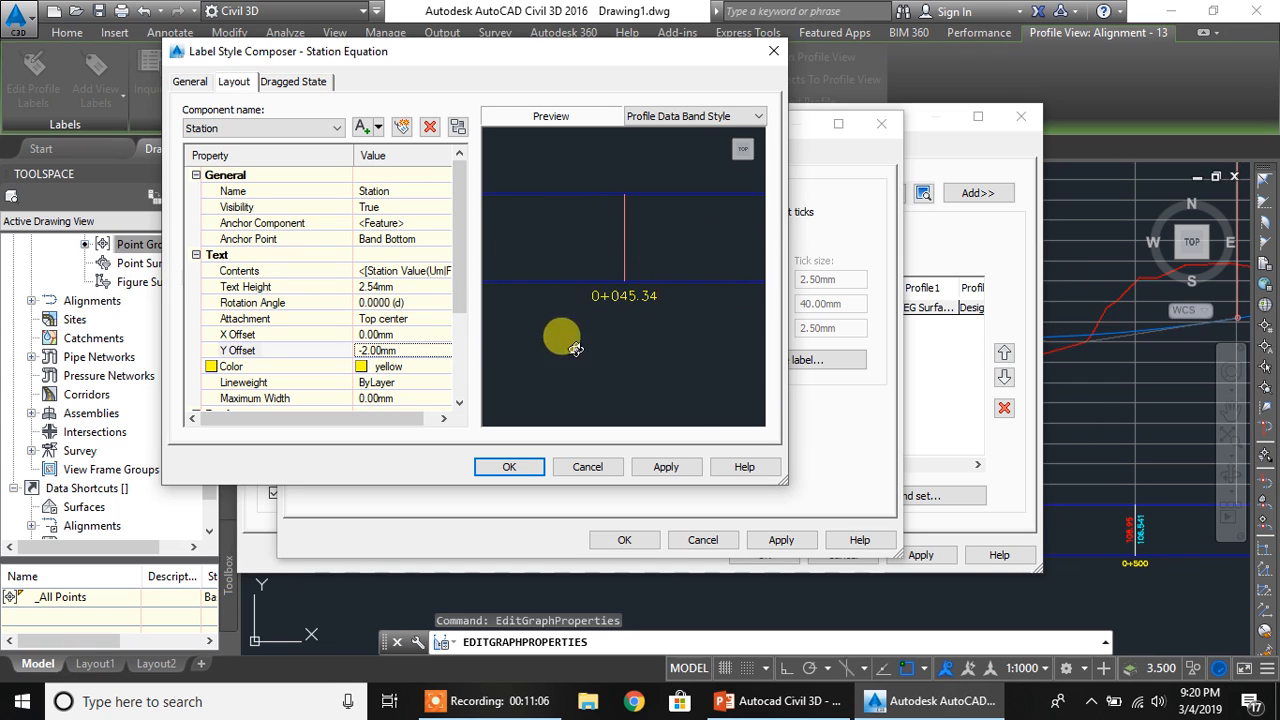
- Add a text component named EG Elevation to the Station Equation label, with the Profile1 Elevation property as its contents
click(379, 130)
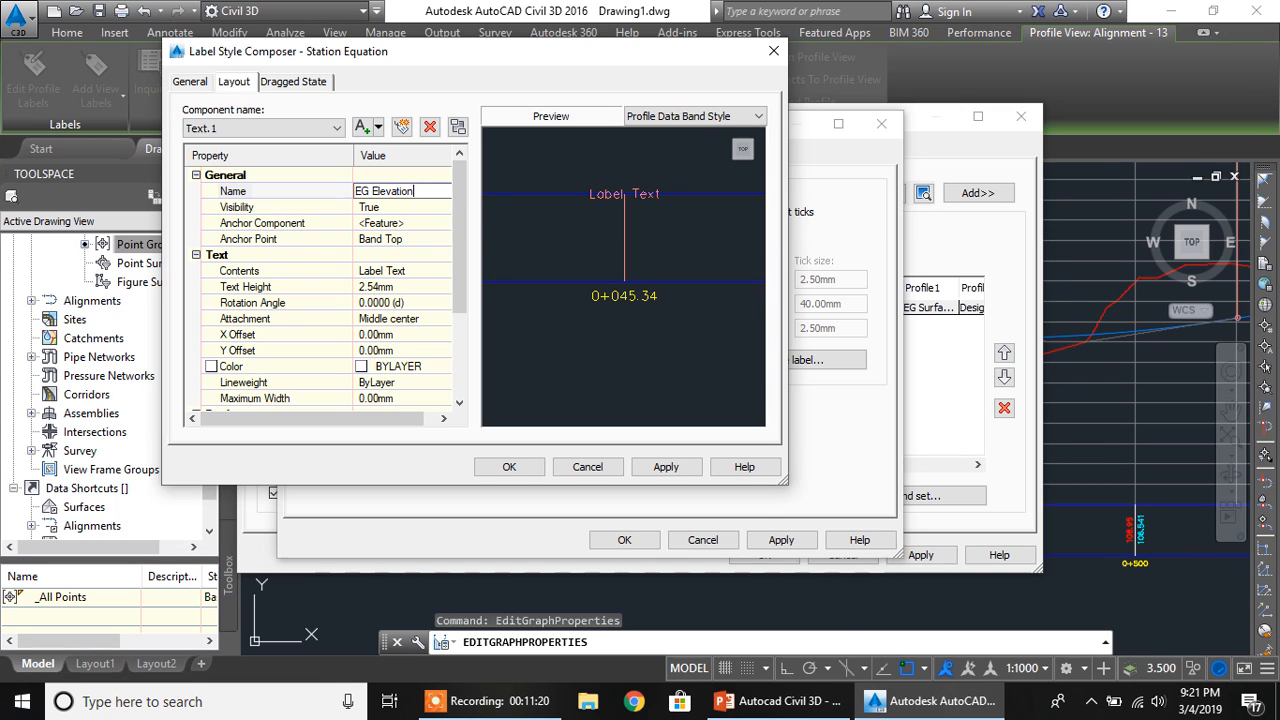
click(440, 272)
click(440, 271)
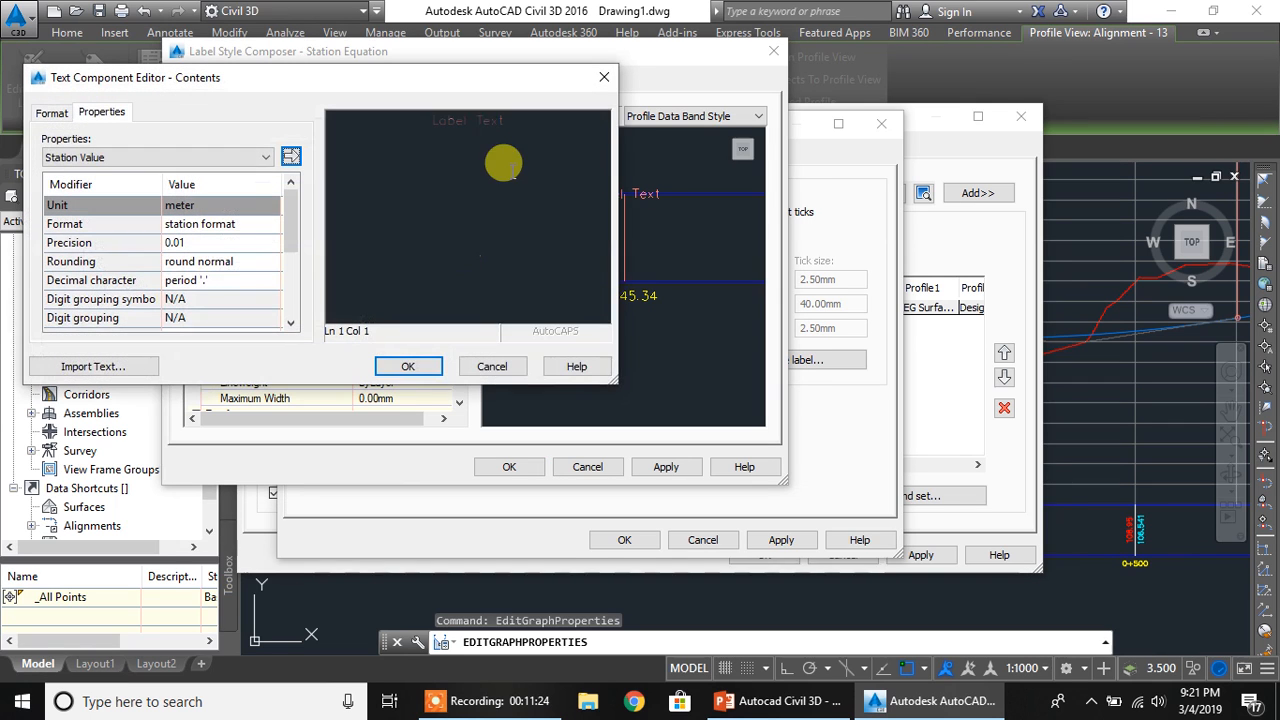
drag(506, 120, 320, 135)
click(158, 158)
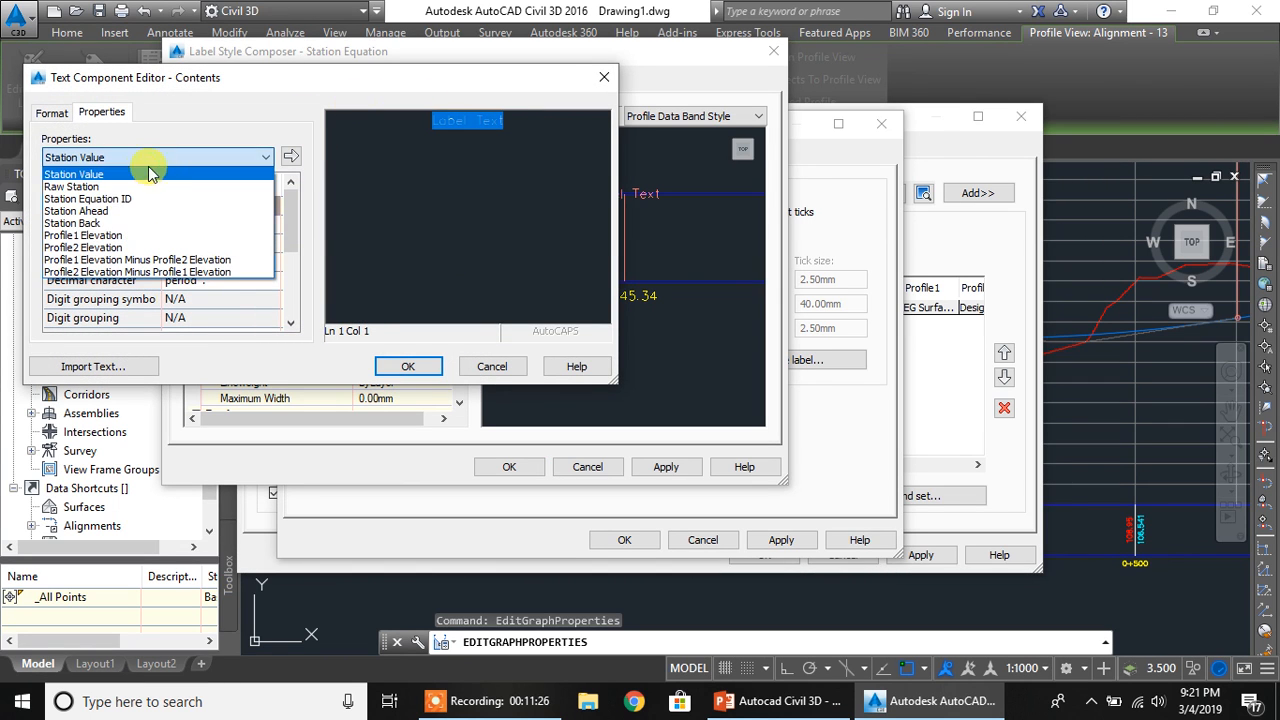
click(110, 243)
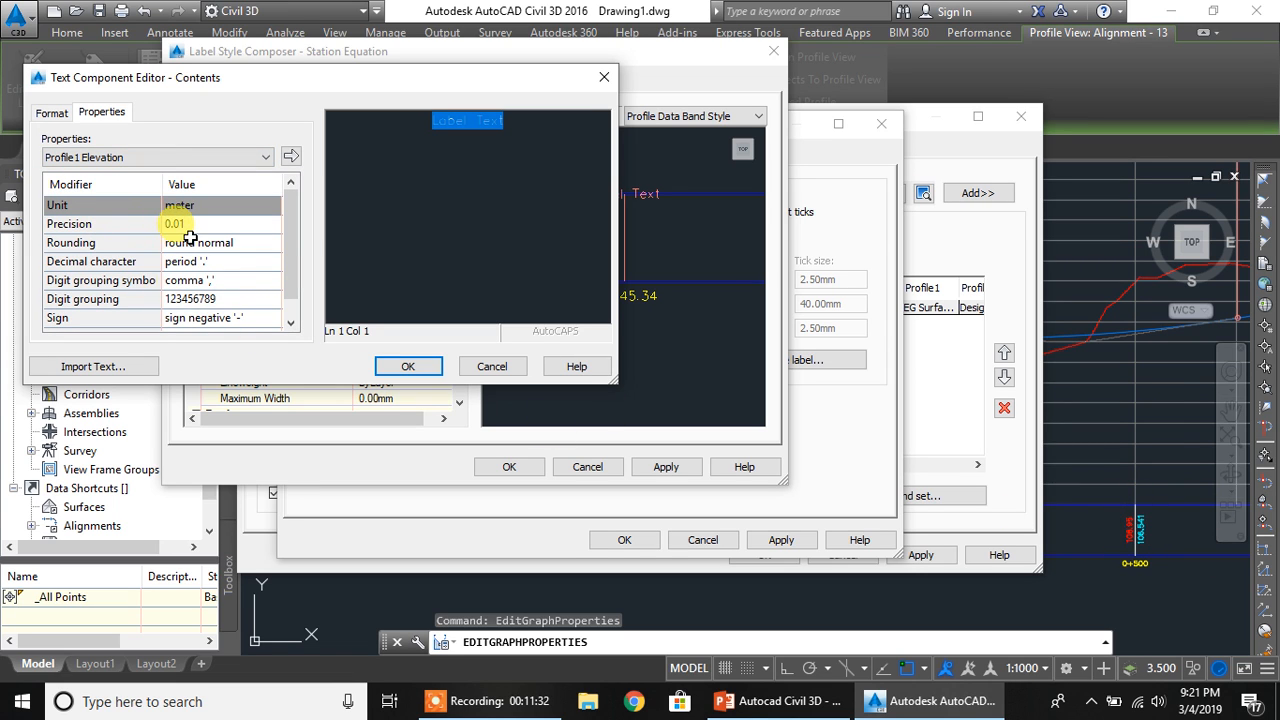
click(290, 157)
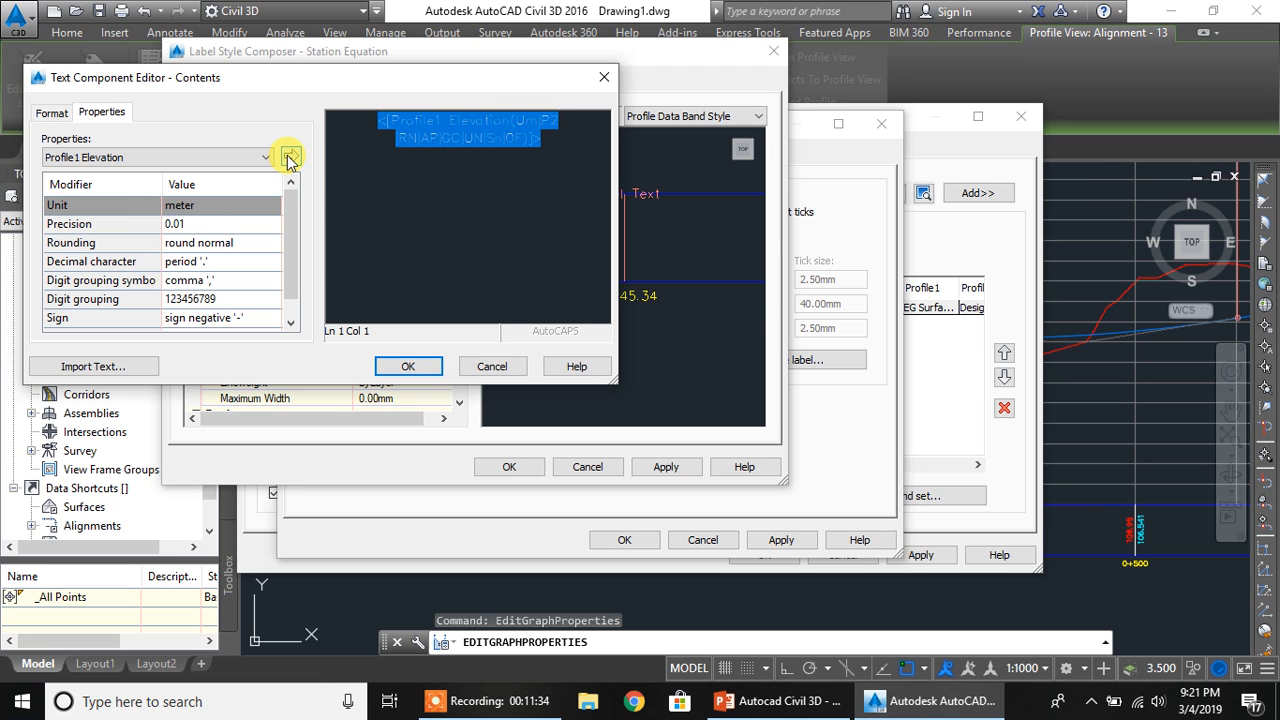
click(406, 367)
- Set the EG Elevation component's text color to red
click(381, 368)
click(443, 367)
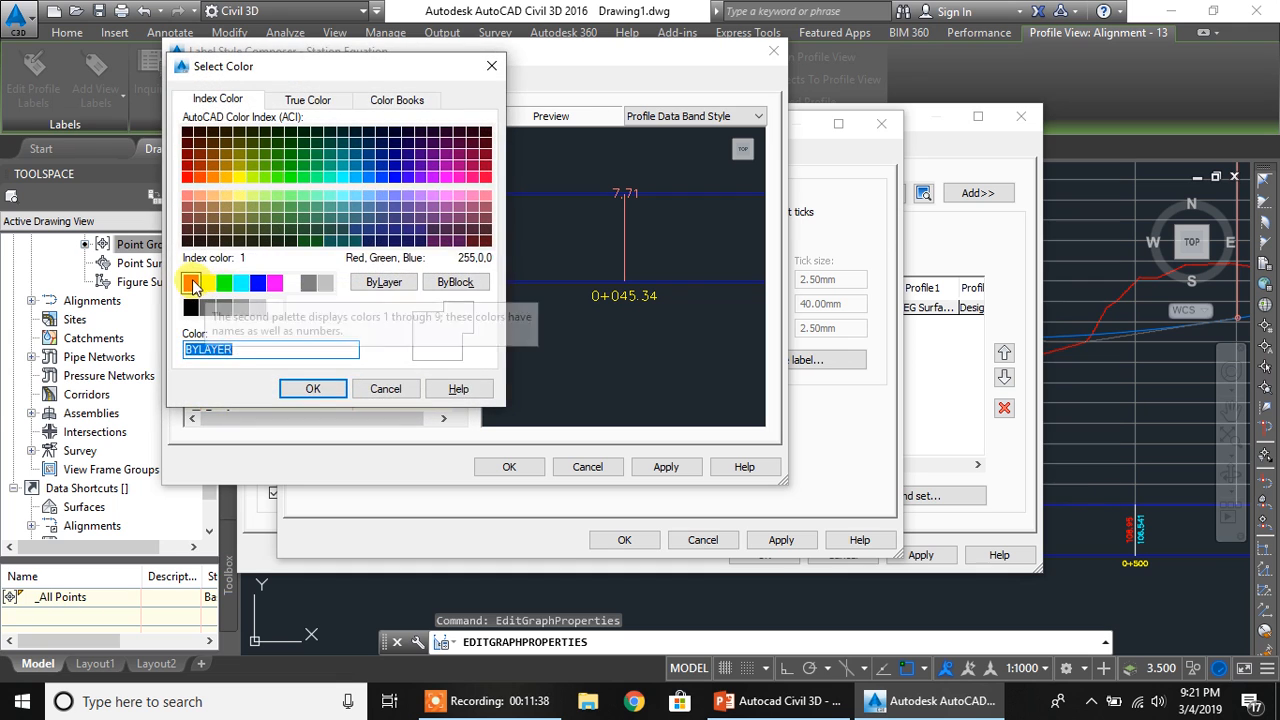
click(190, 283)
click(313, 392)
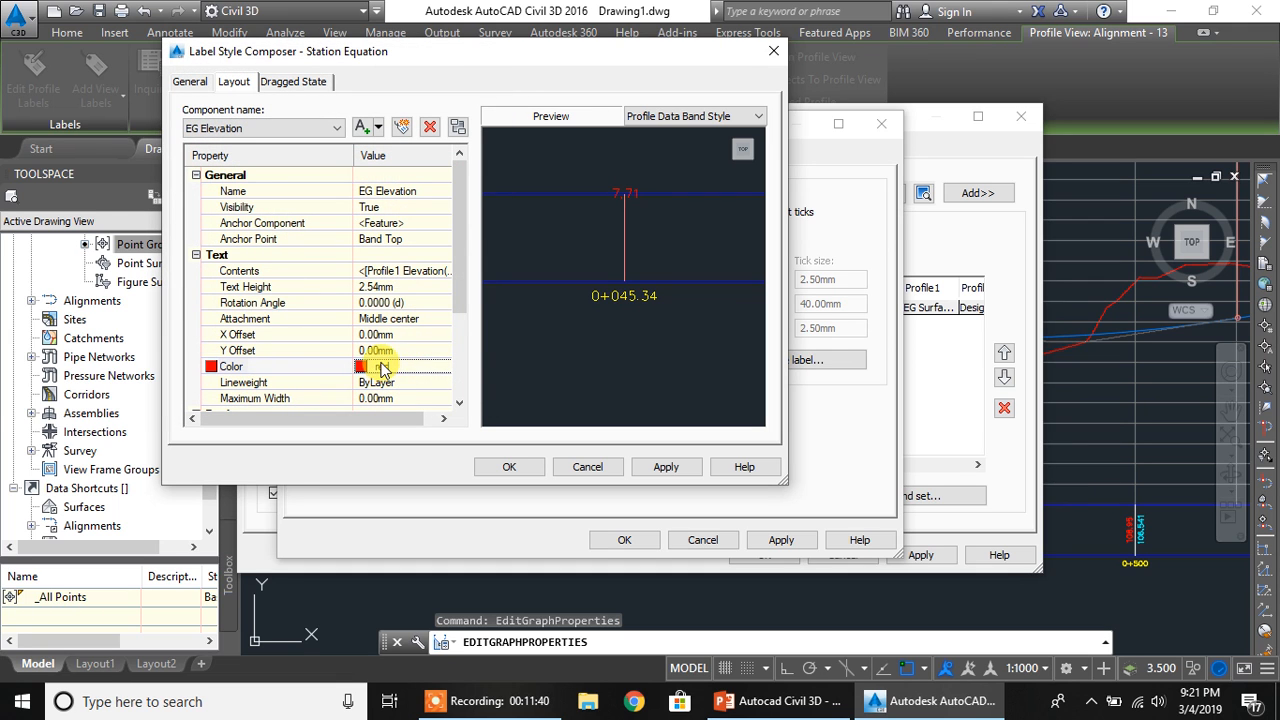
- Anchor the EG Elevation component at Band Middle and set its attachment to Bottom center
click(392, 239)
click(395, 239)
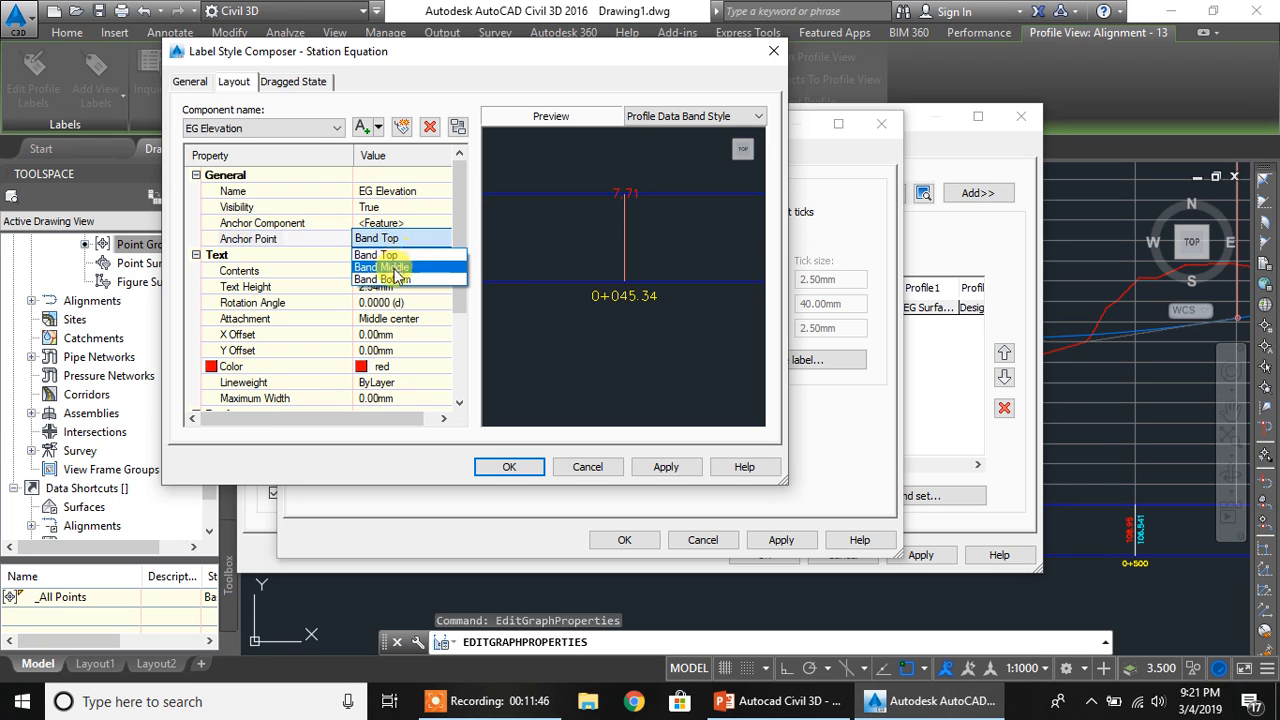
click(395, 268)
click(400, 320)
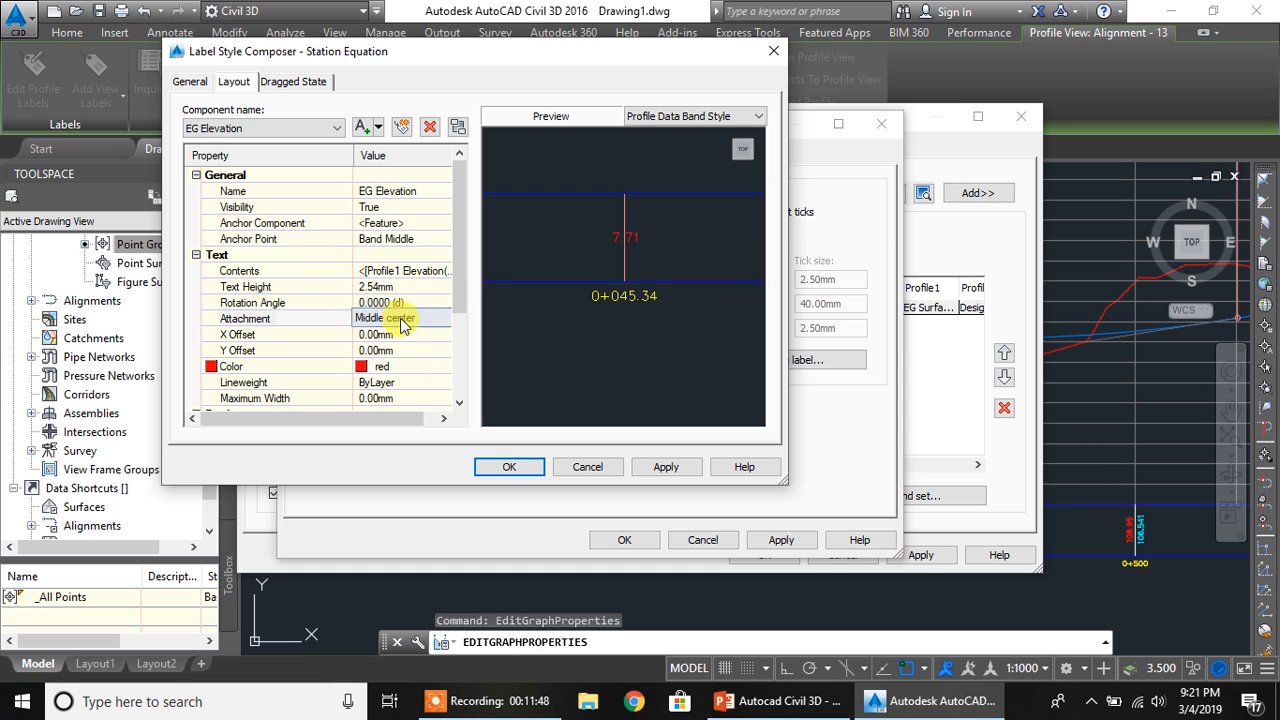
click(400, 320)
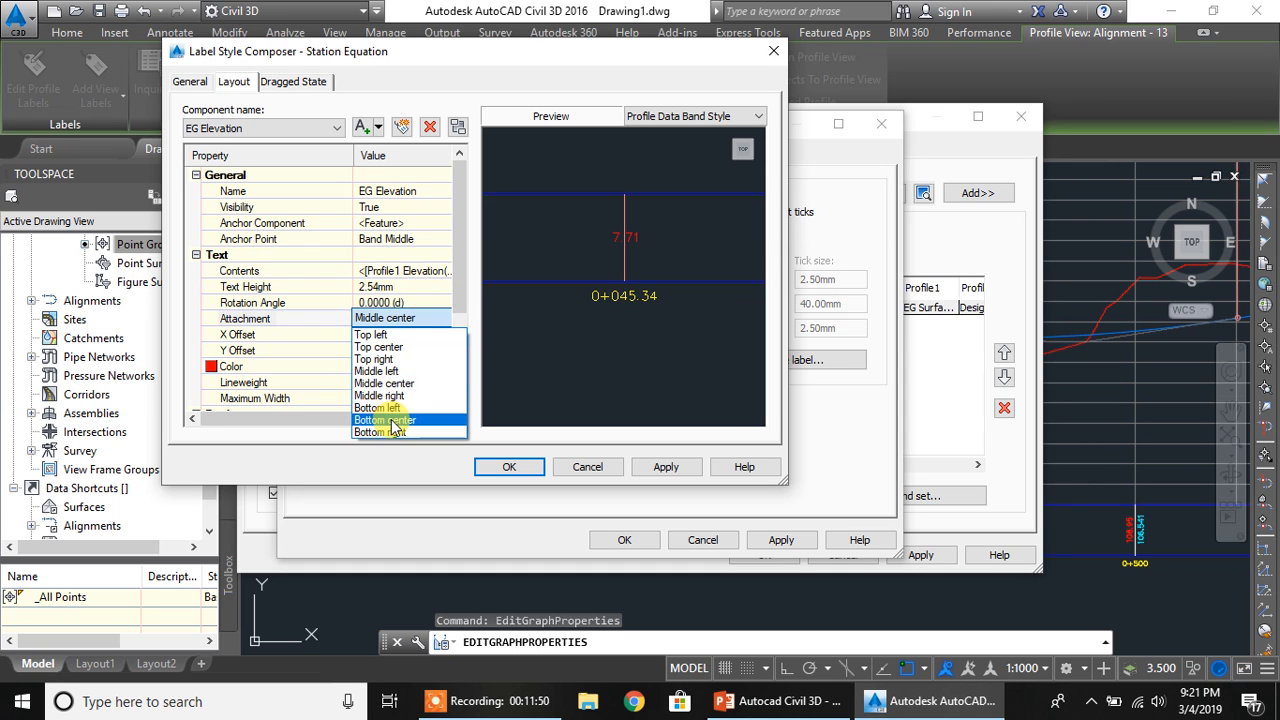
click(390, 420)
- Rotate the EG Elevation component to 90 degrees and set its X offset to -0.75 mm
click(395, 302)
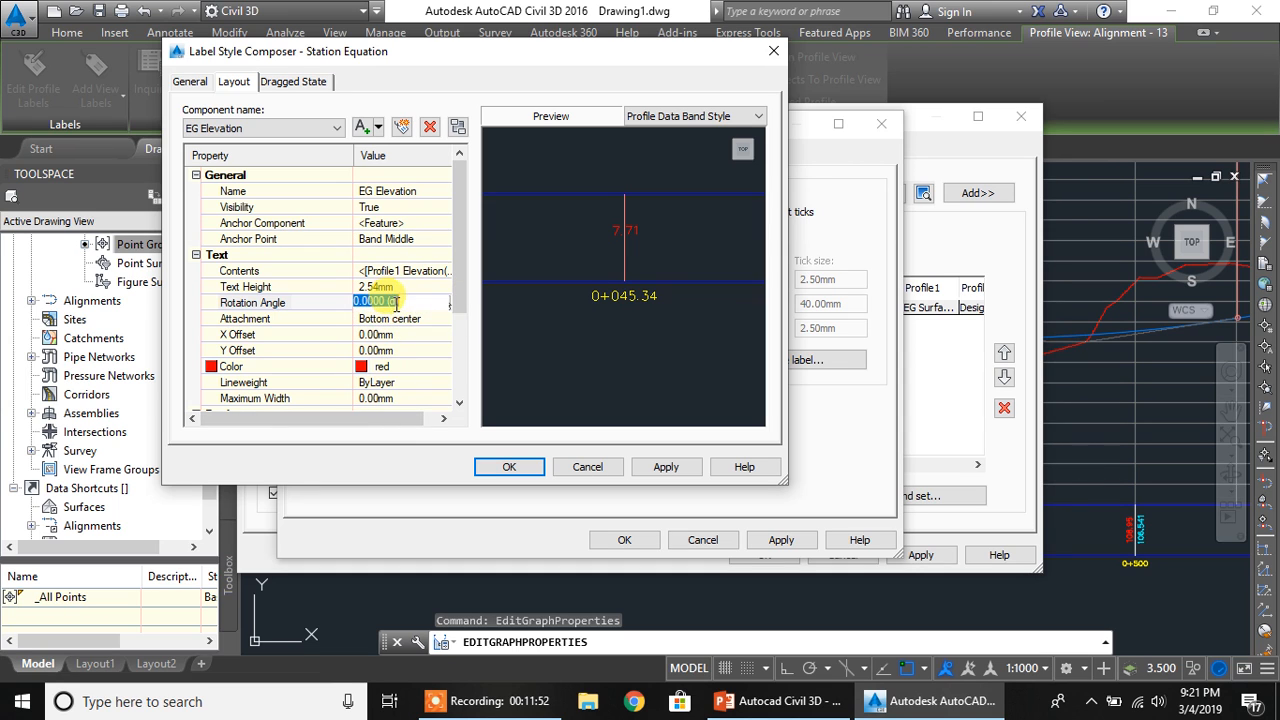
key(Return)
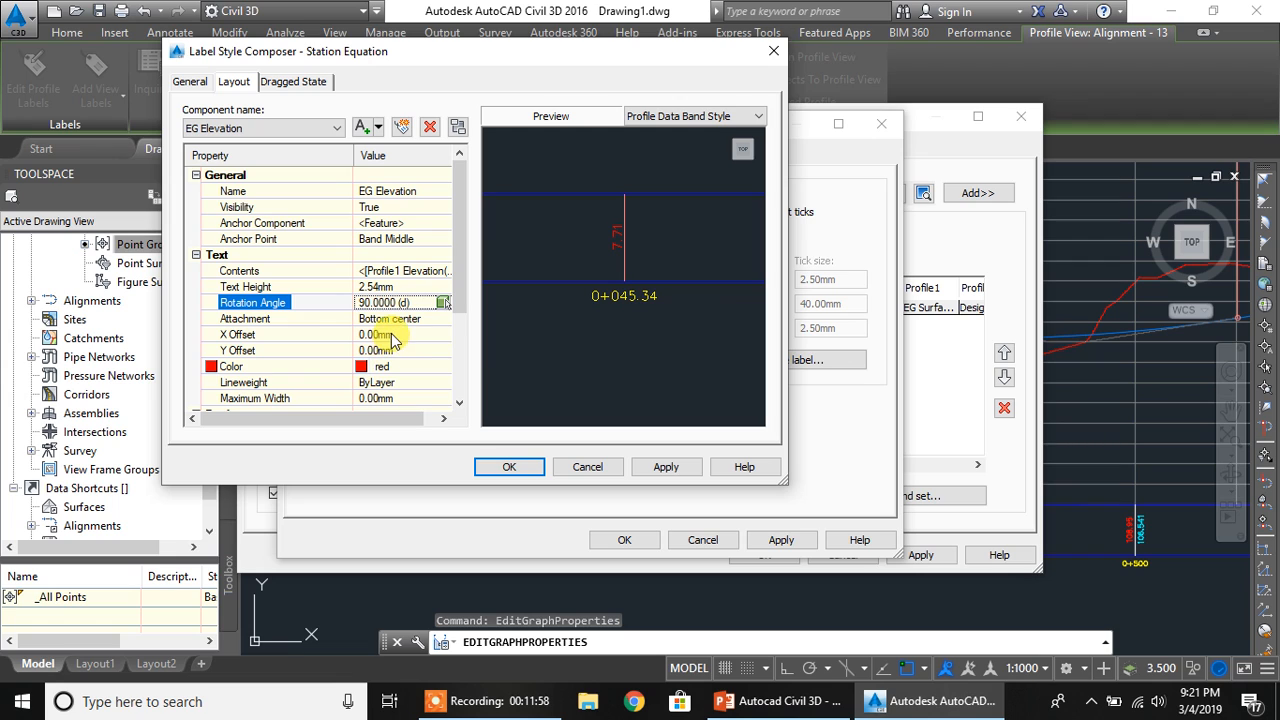
click(393, 336)
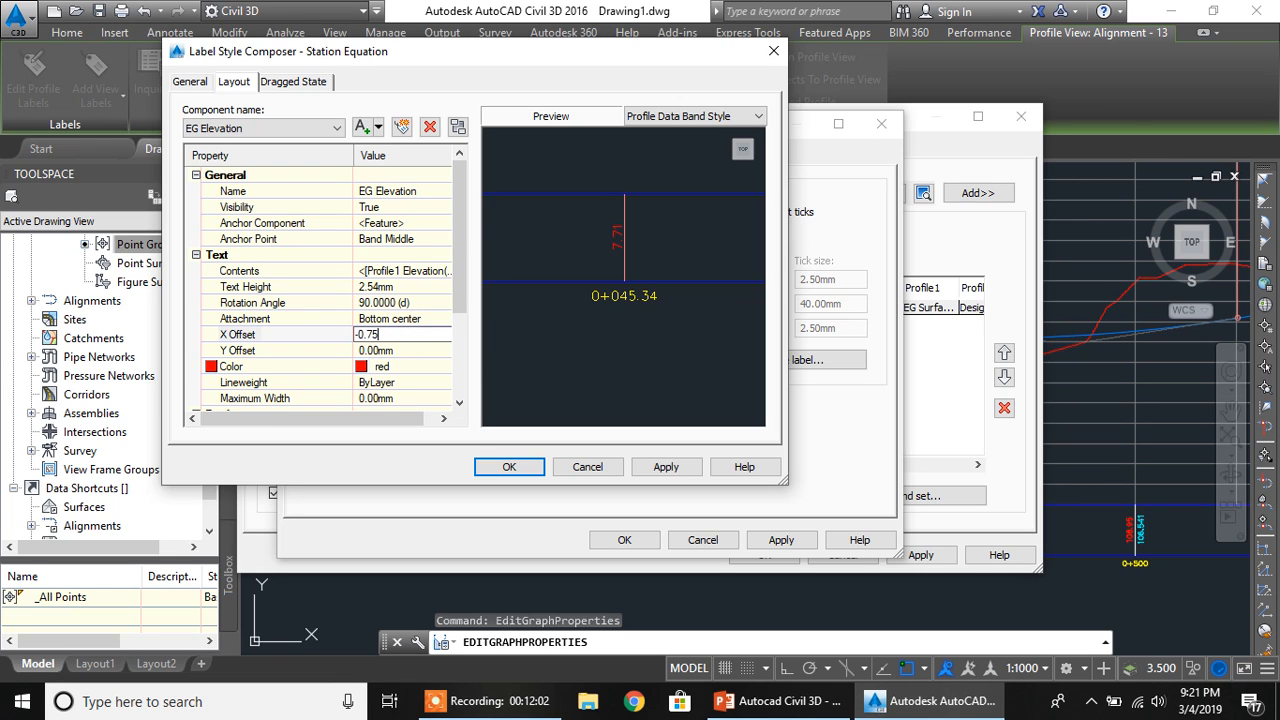
key(Return)
middle_drag(570, 272, 542, 275)
scroll(570, 255, up, 2)
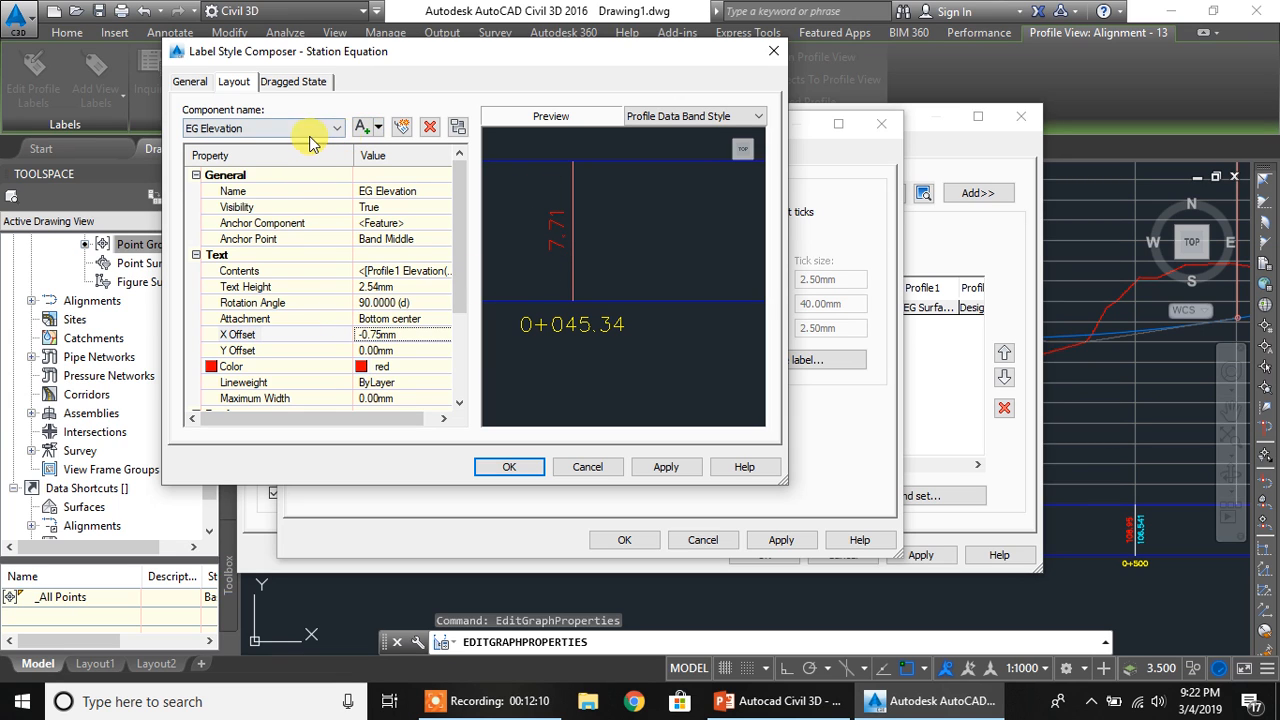
- Copy the EG Elevation component and name the copy FG Elevation
click(402, 127)
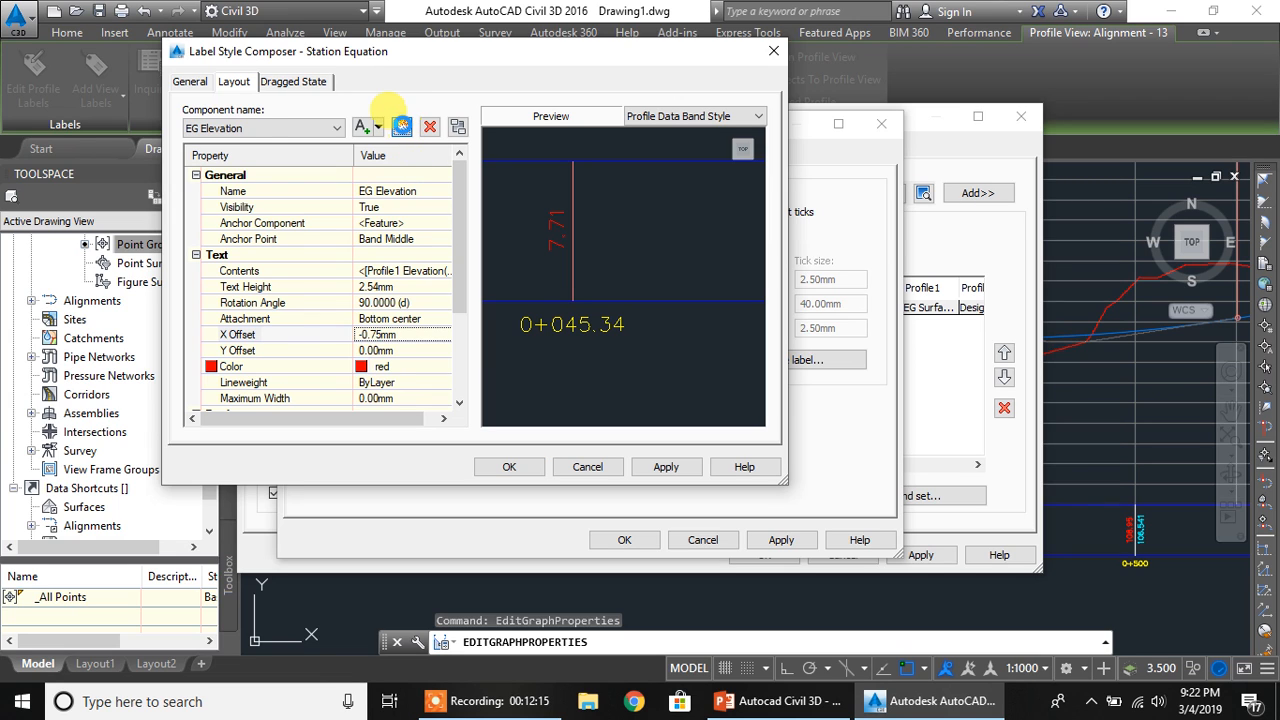
click(424, 191)
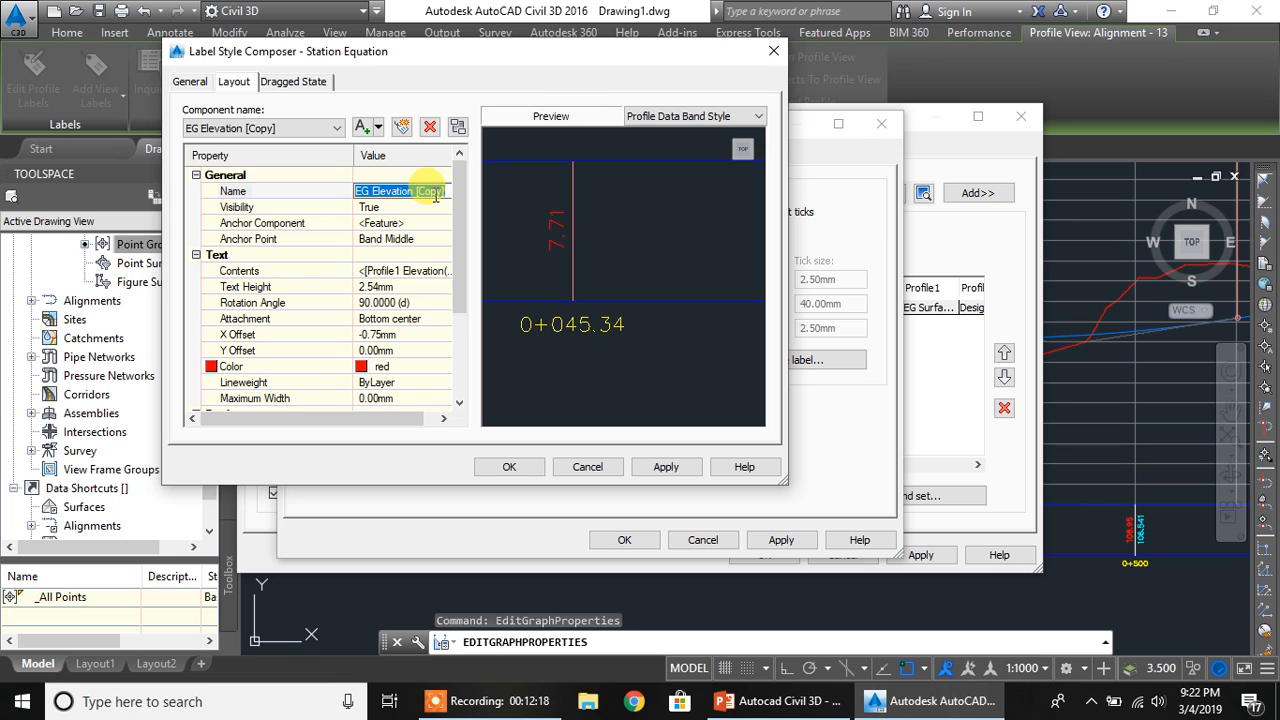
text(FG)
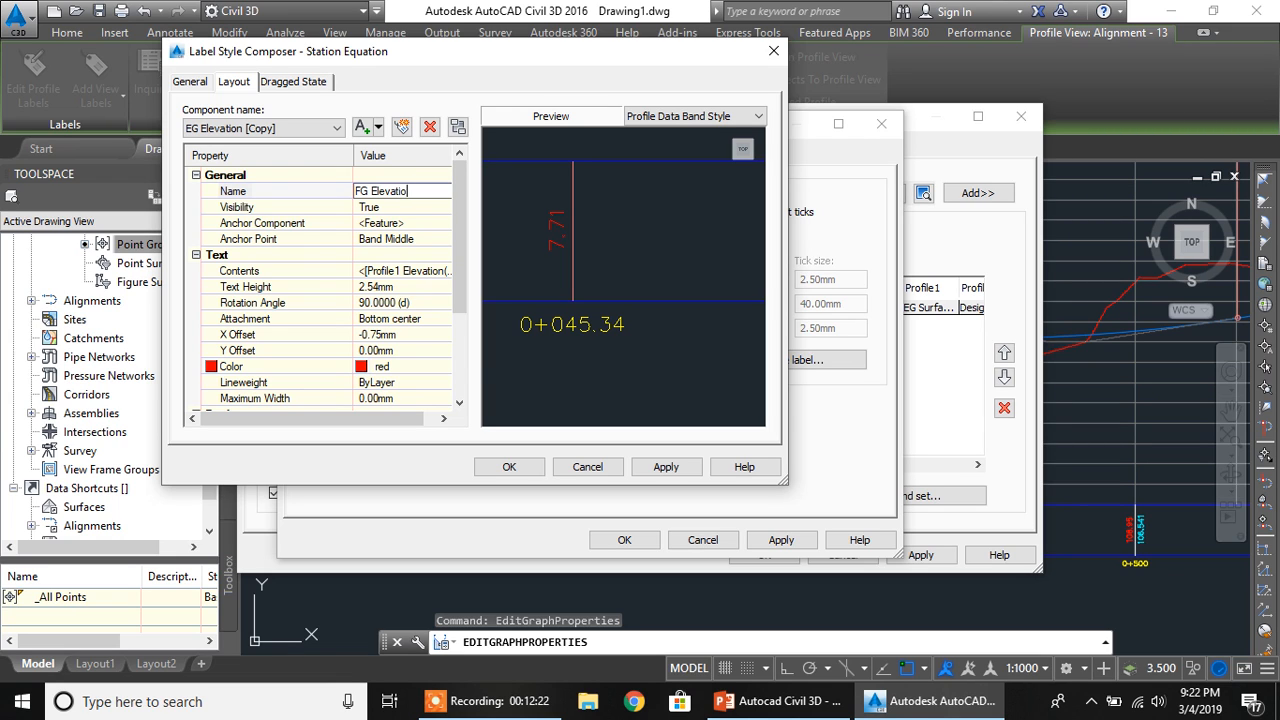
- Replace the FG Elevation component's contents with the Profile2 Elevation property at a precision of 0.001
click(424, 270)
click(443, 271)
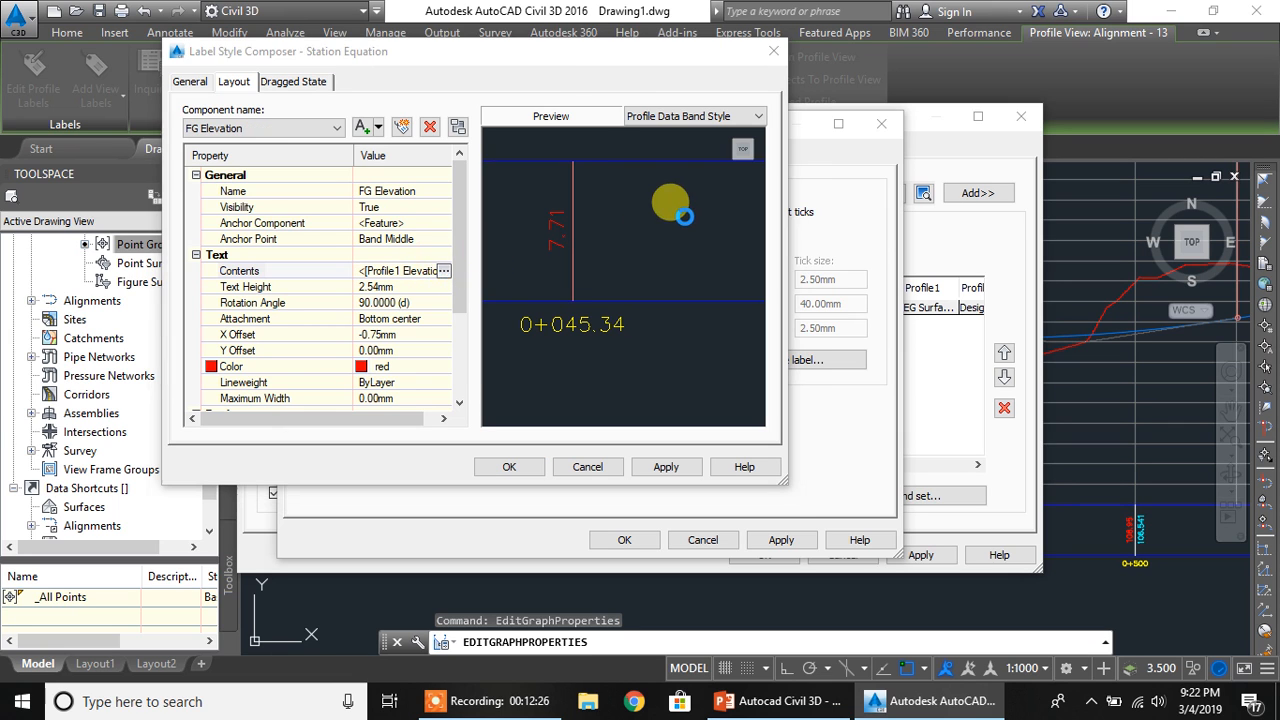
drag(548, 138, 300, 82)
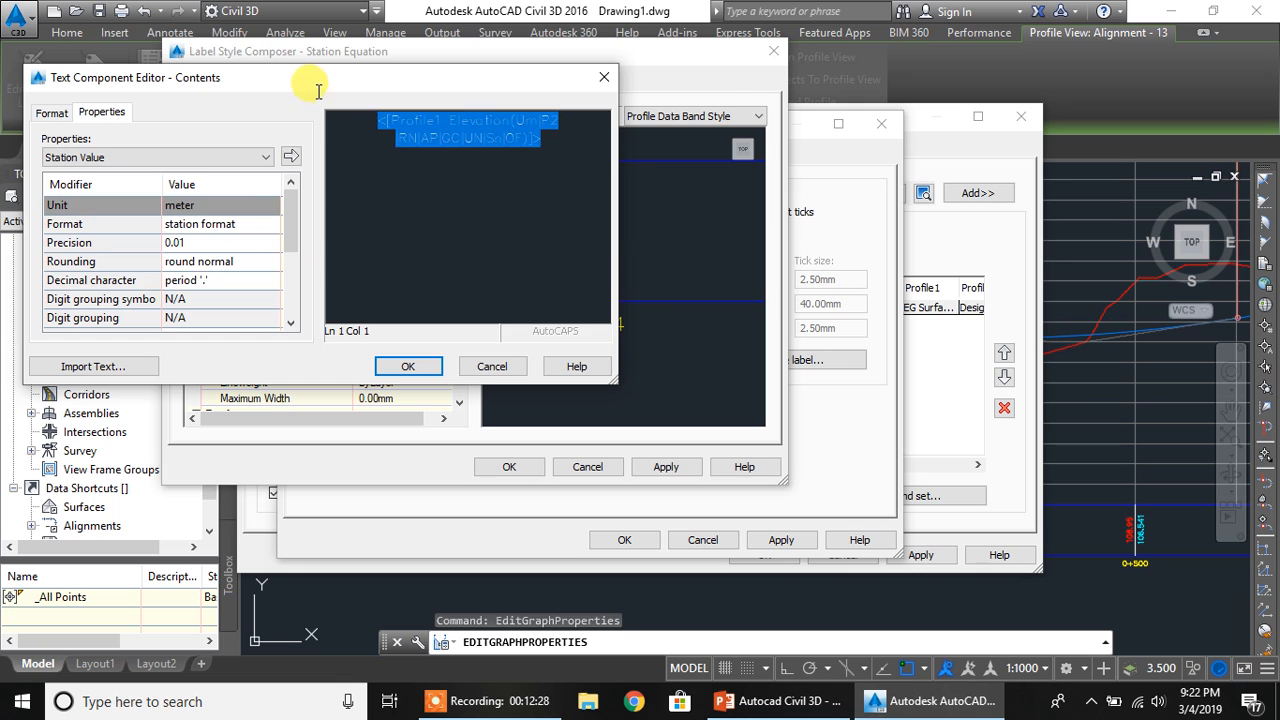
click(176, 162)
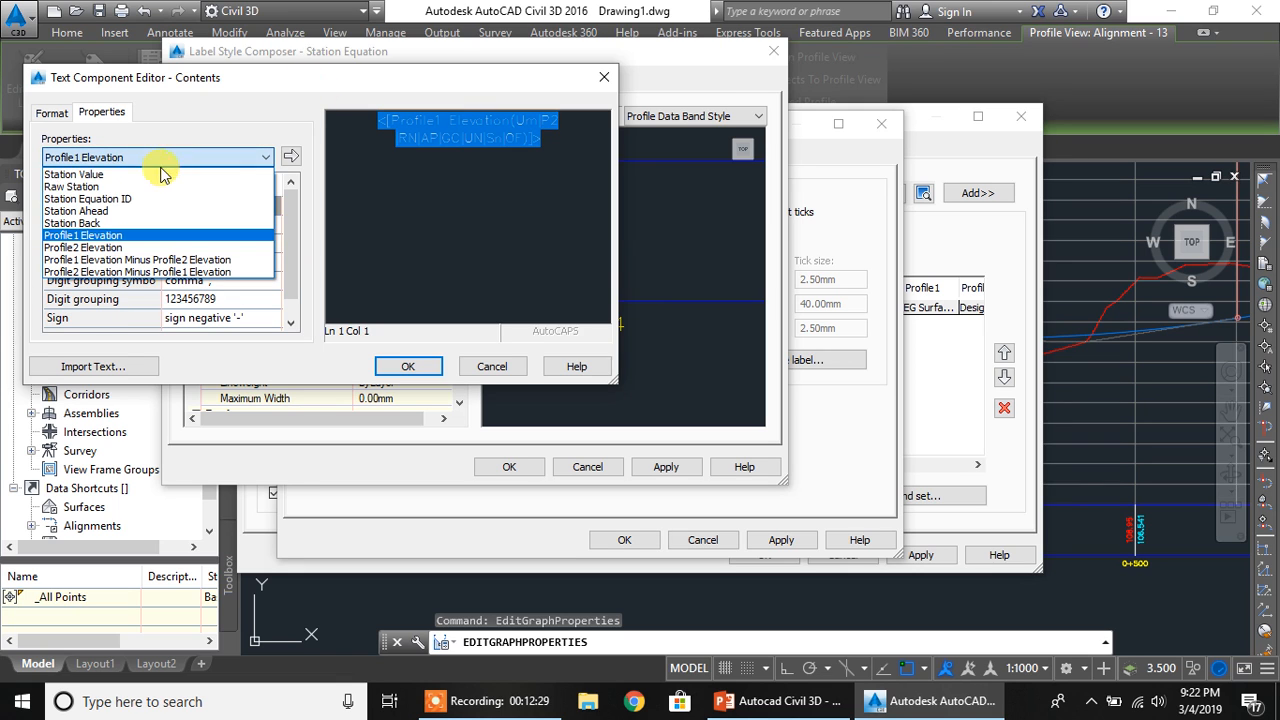
click(116, 250)
click(205, 224)
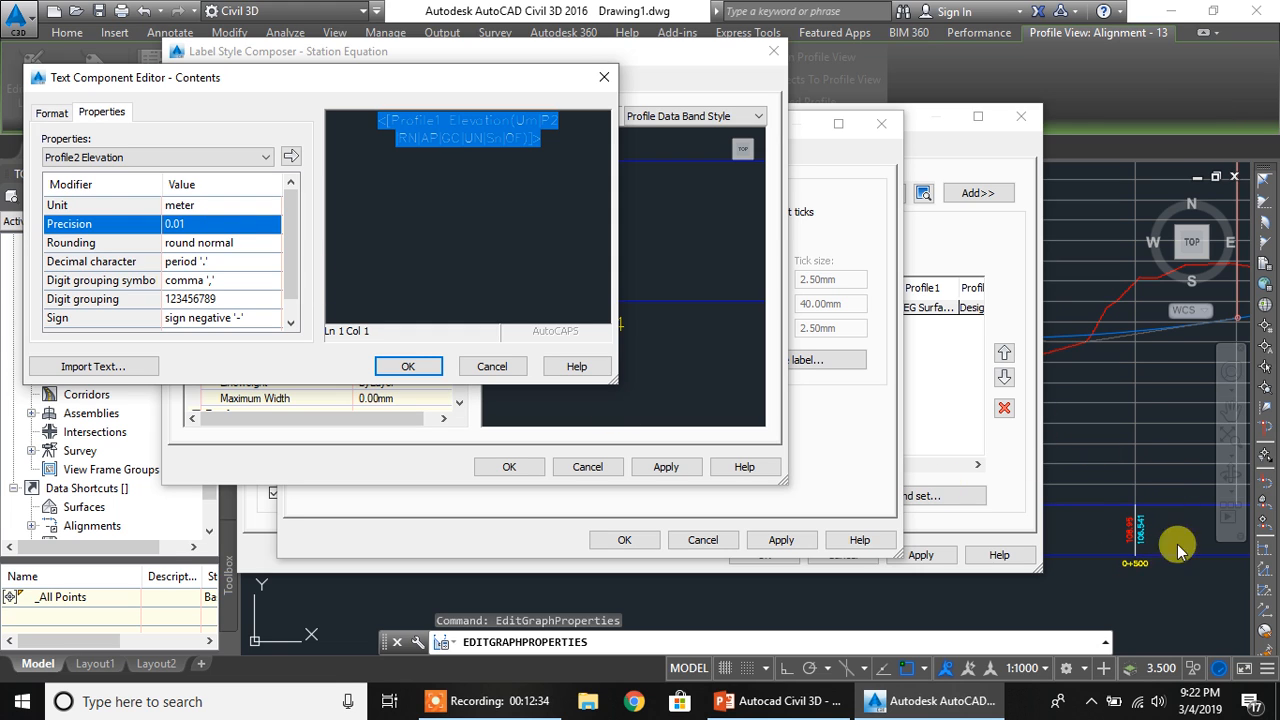
click(212, 226)
click(190, 281)
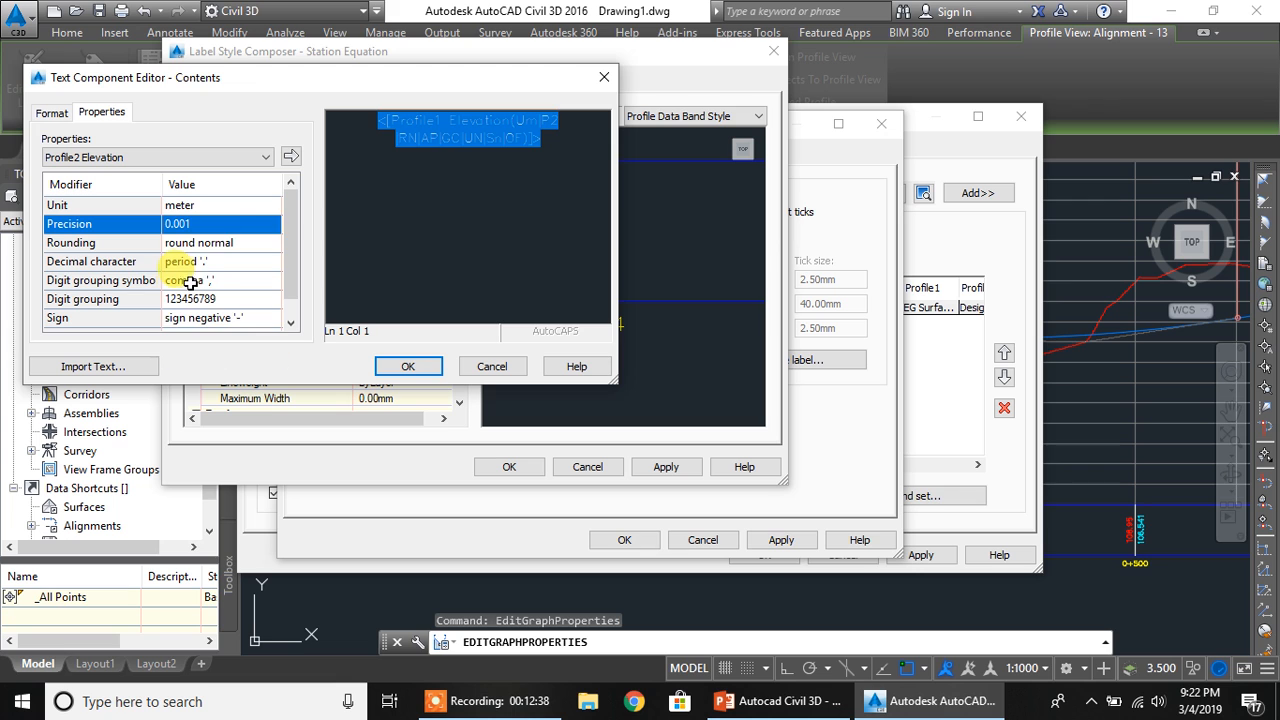
click(291, 157)
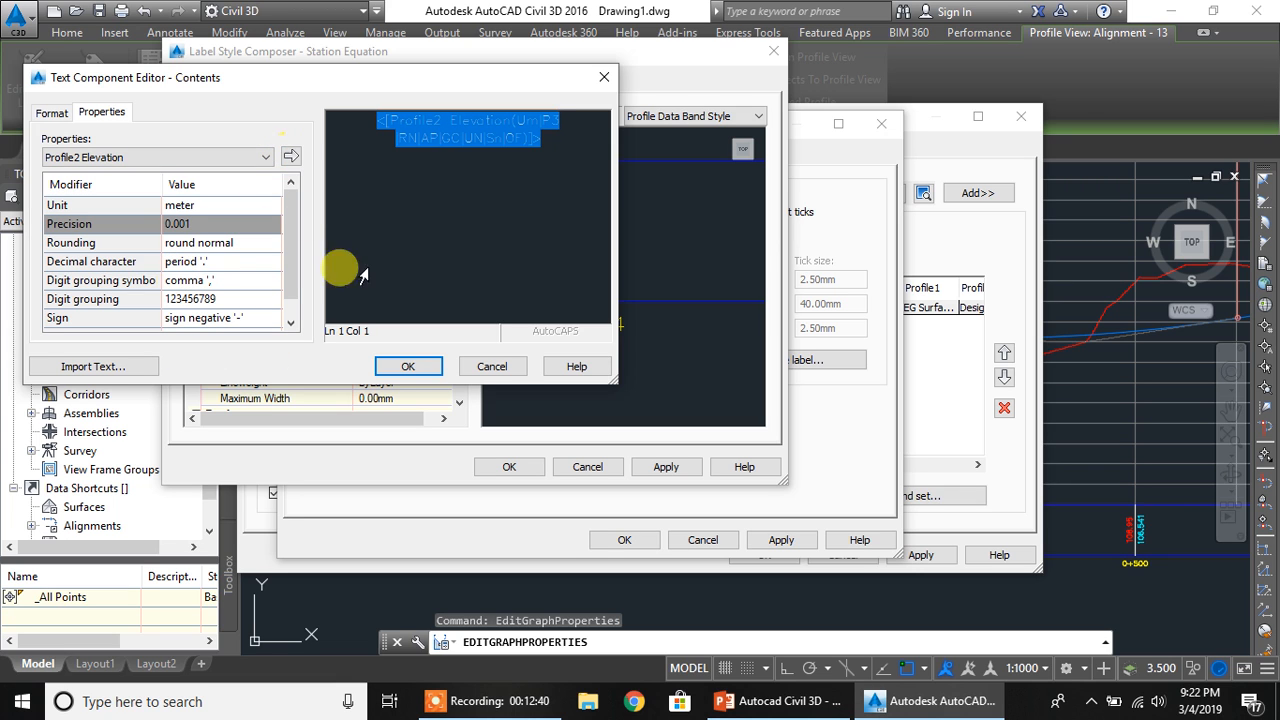
click(420, 369)
- Set the FG Elevation component's text color to cyan
click(395, 366)
click(440, 366)
click(241, 283)
click(313, 388)
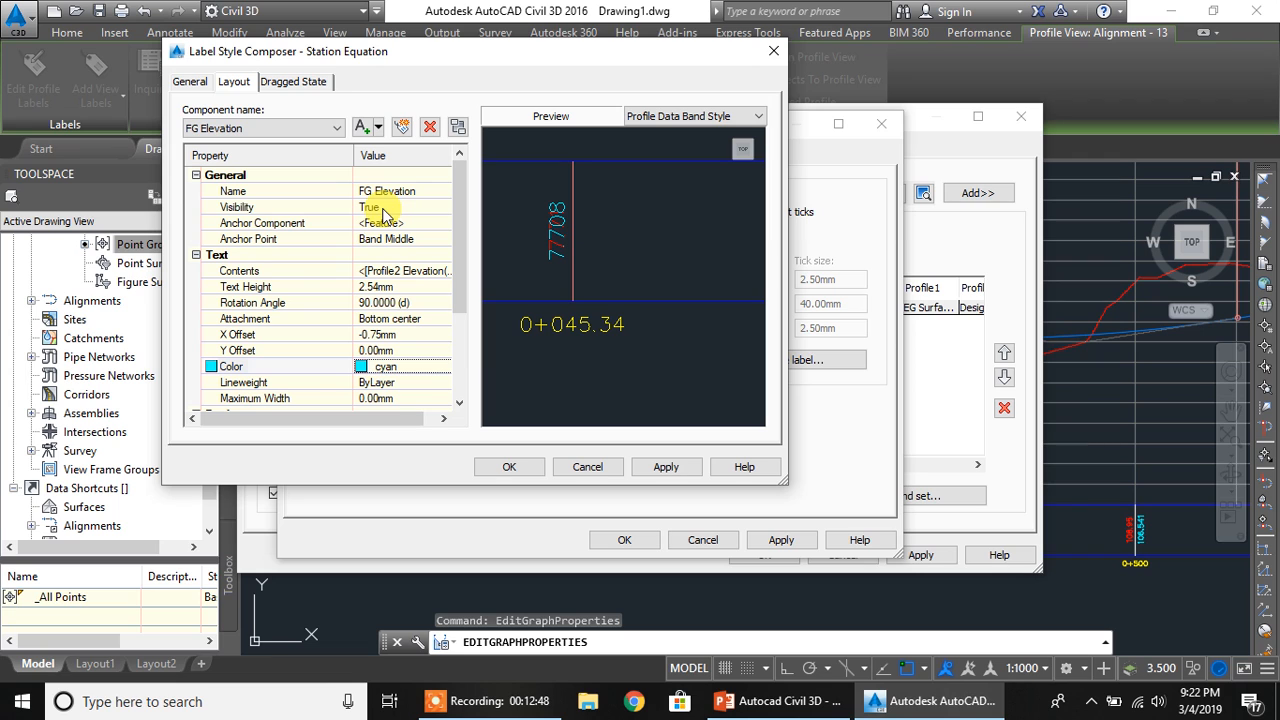
- Anchor the FG Elevation component at Band Middle with Top center attachment and a 0.75 mm X offset
click(368, 243)
click(380, 240)
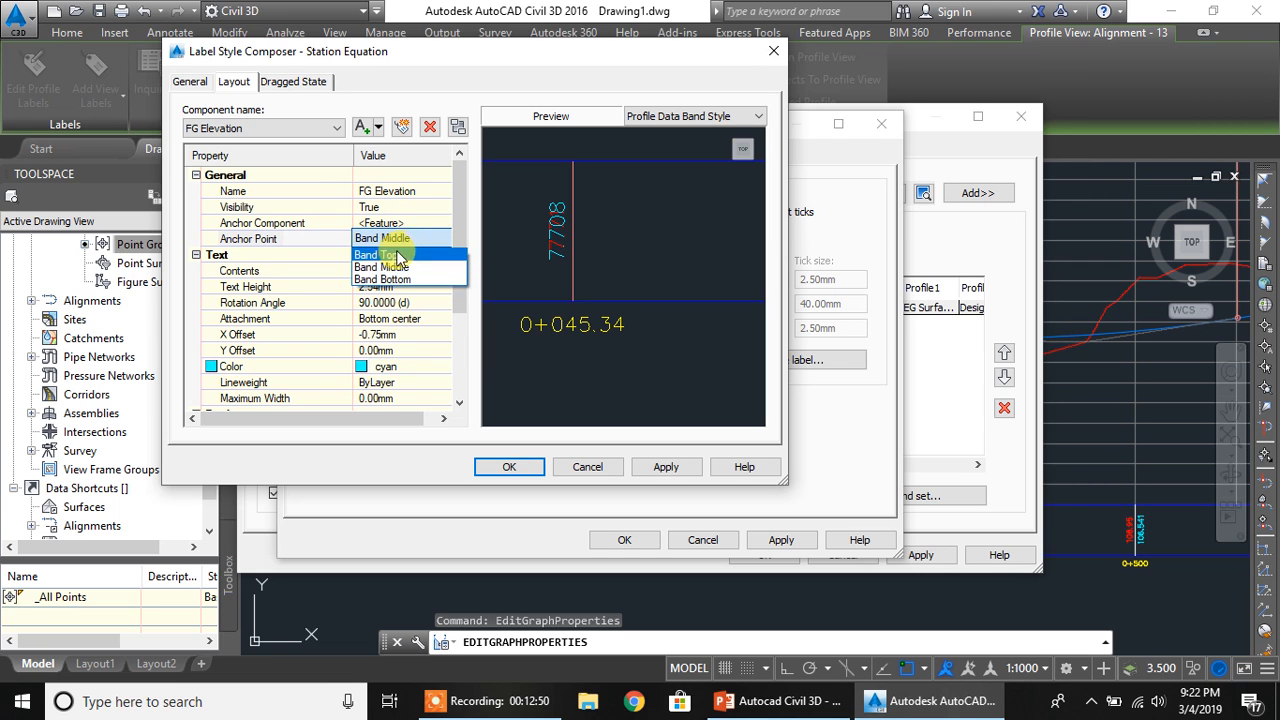
click(395, 268)
click(405, 318)
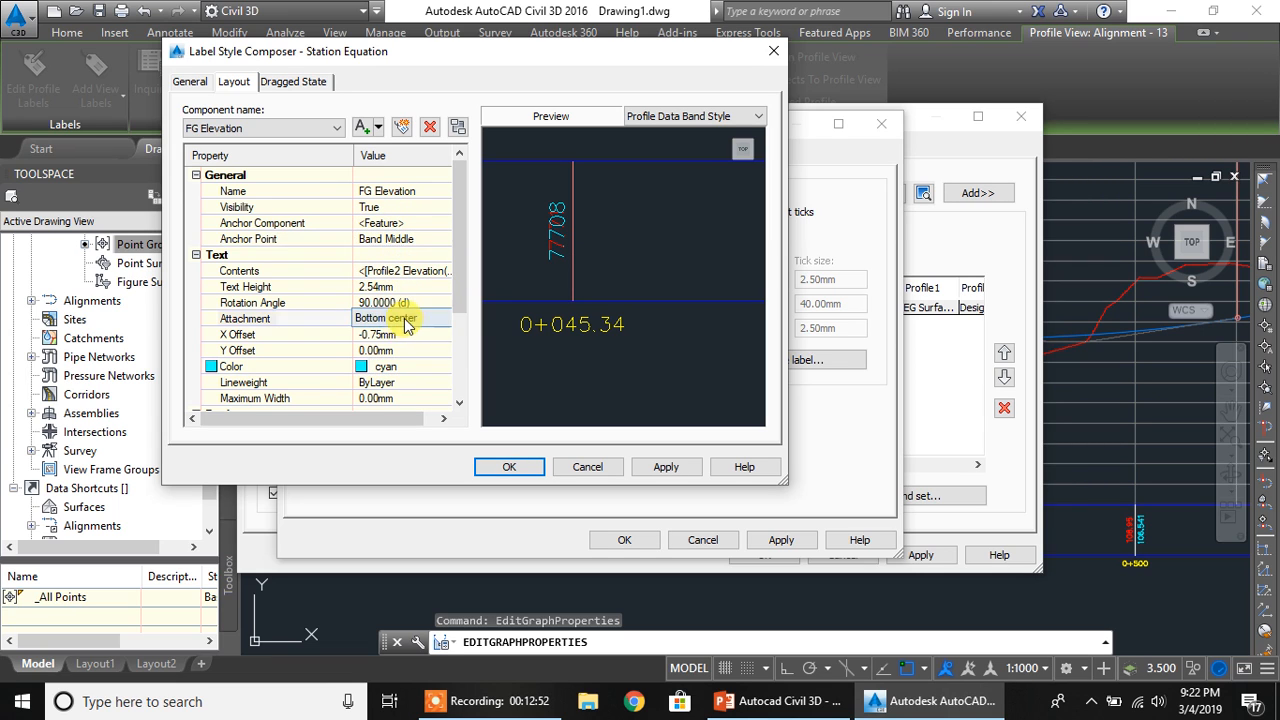
click(406, 318)
click(390, 347)
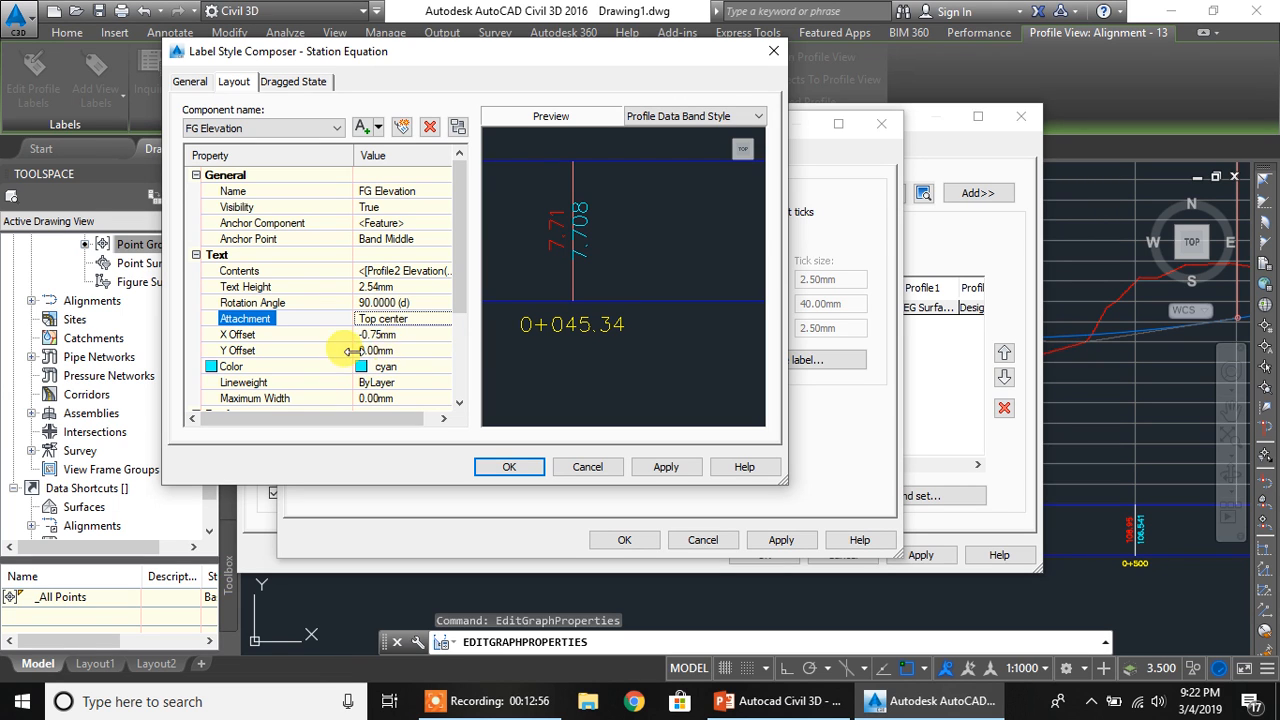
click(398, 337)
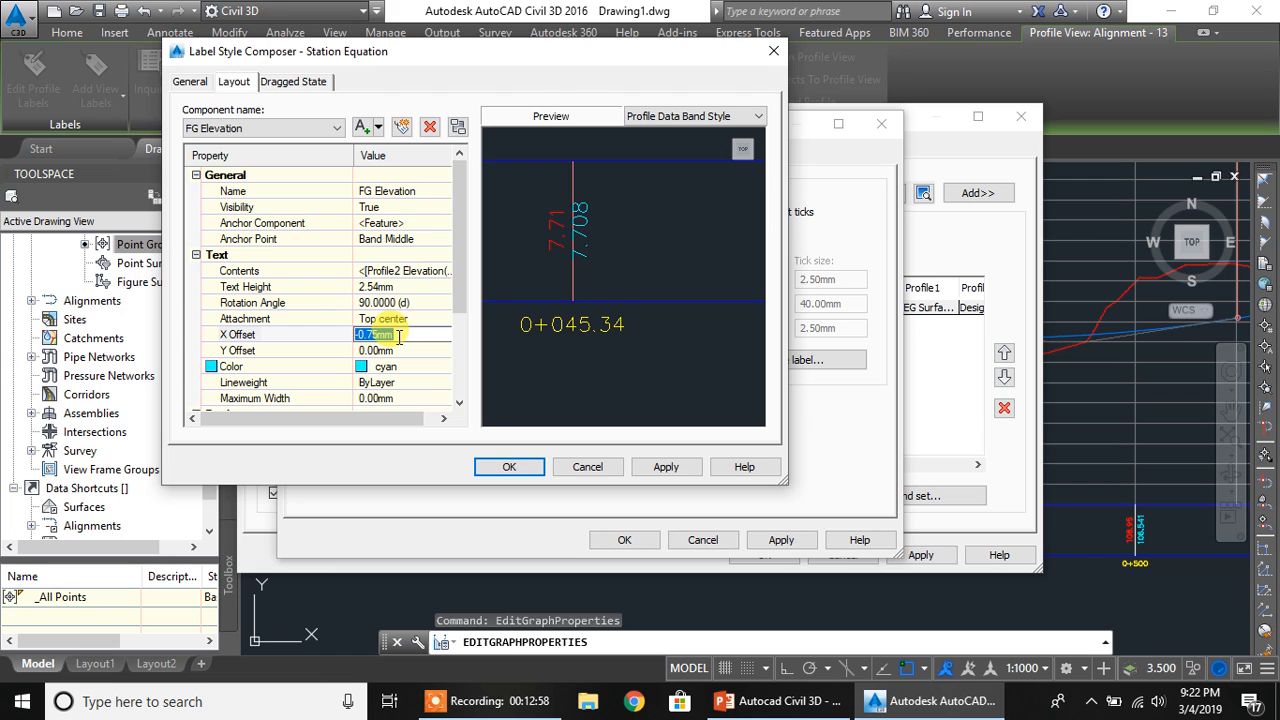
text(0.75)
key(Return)
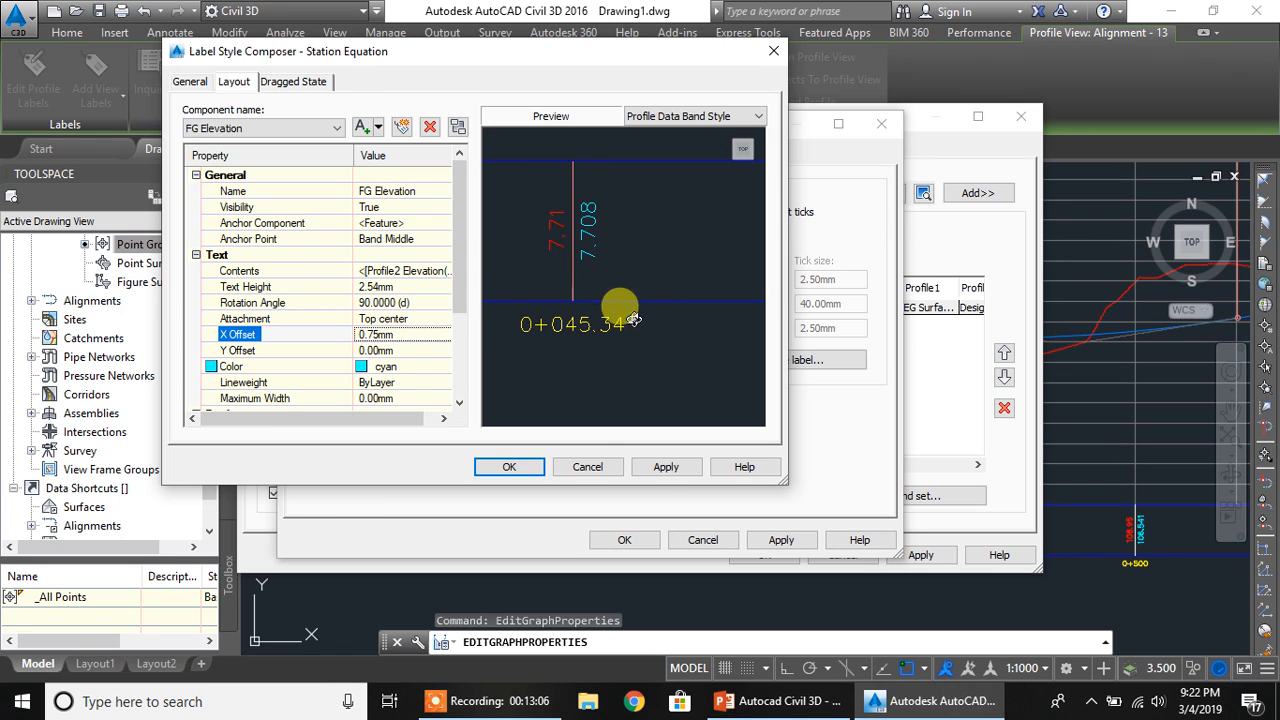
- Apply the Station Equation label and band style changes to the profile view and inspect the band's station and elevation labels
click(665, 467)
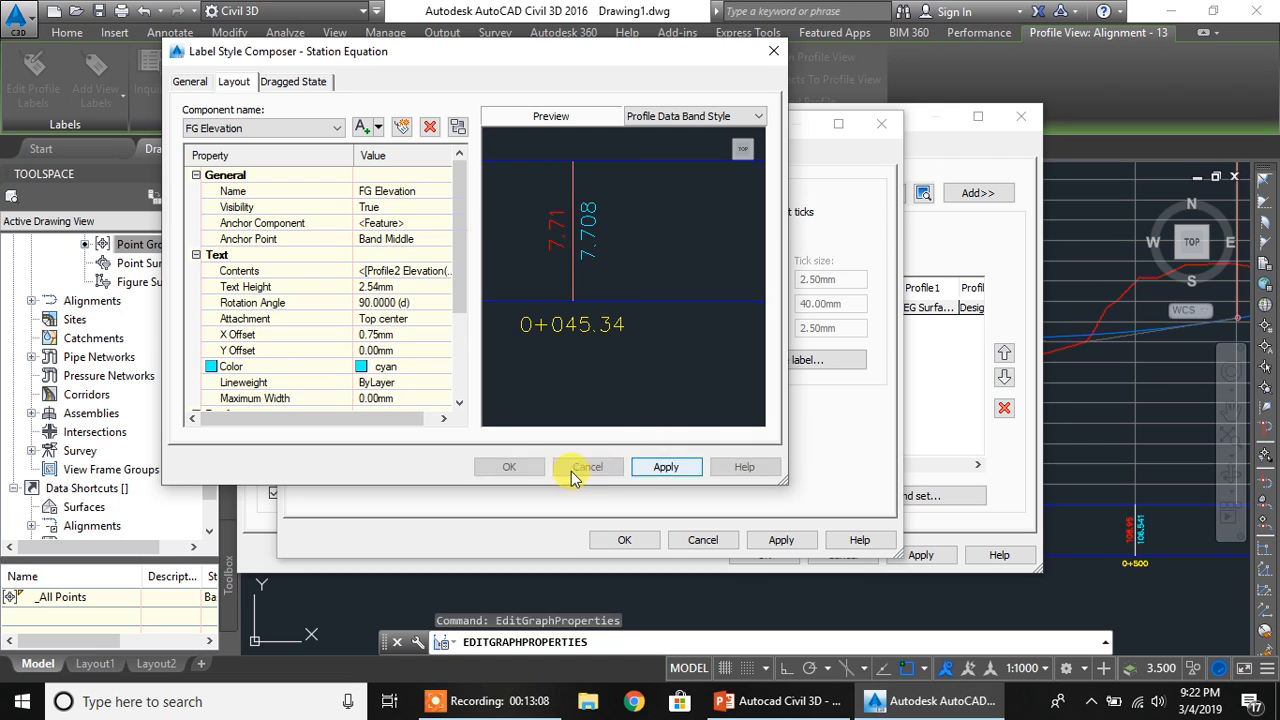
click(506, 466)
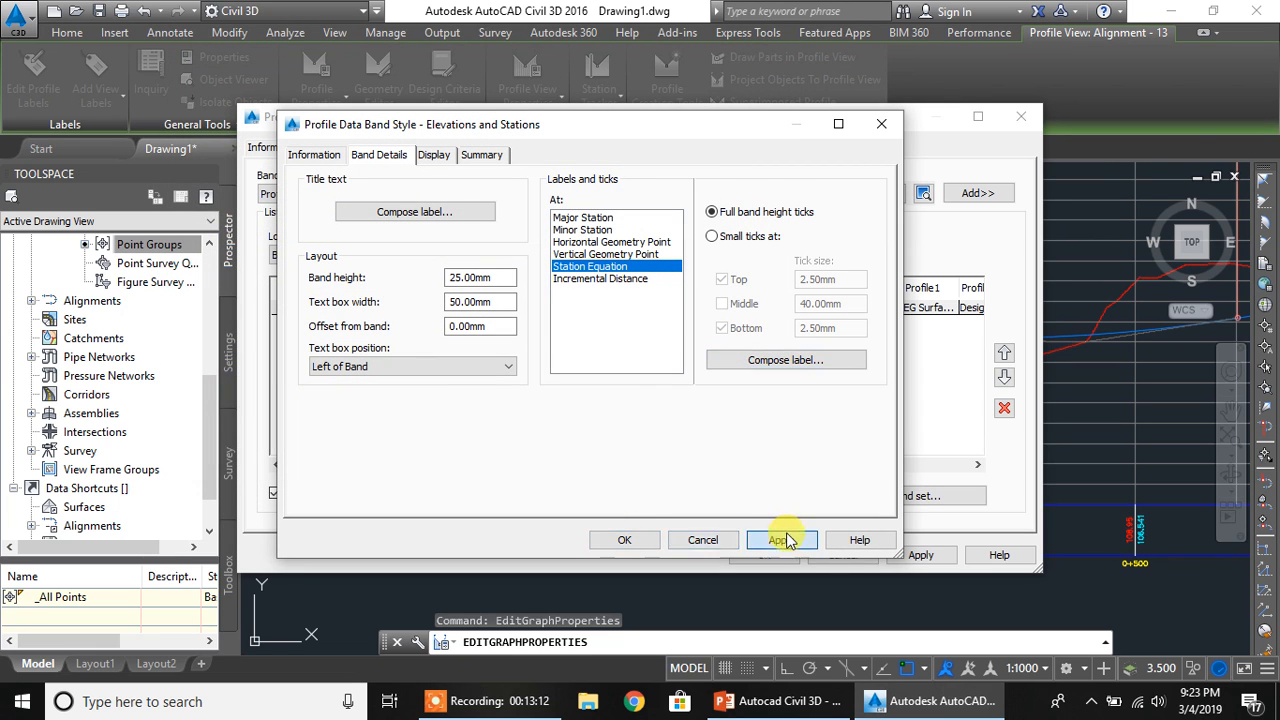
click(624, 540)
click(588, 421)
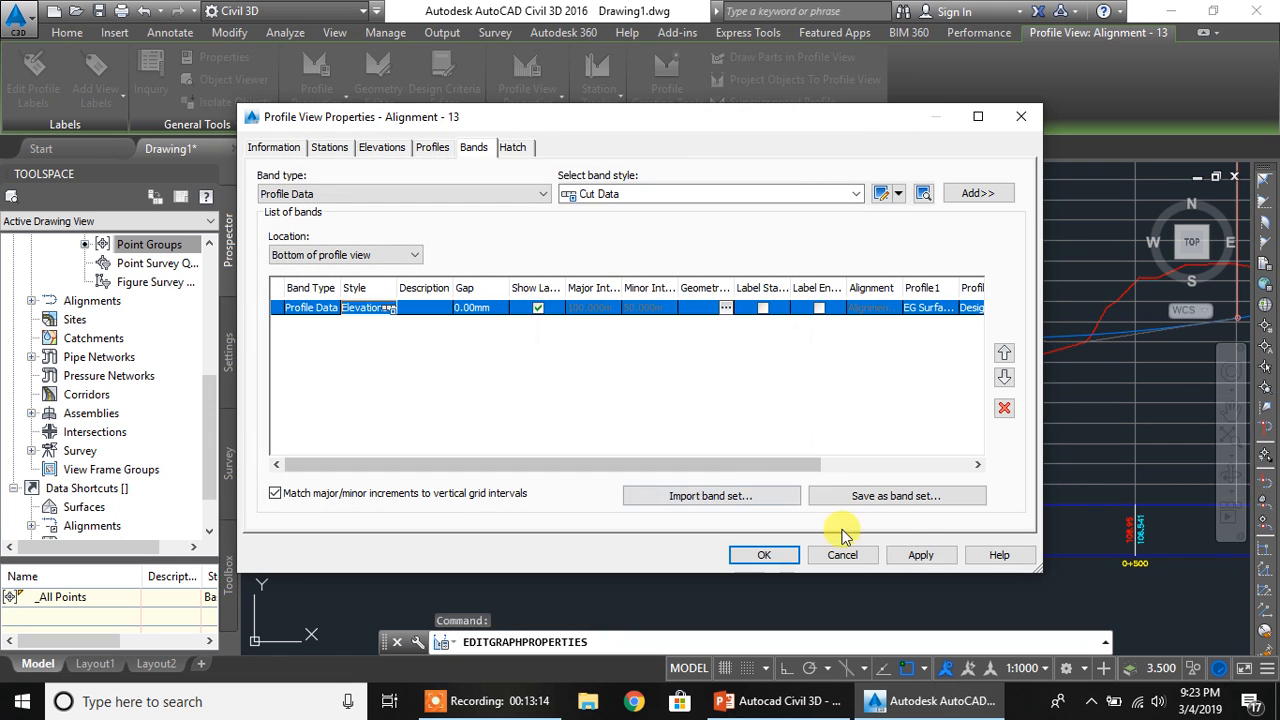
click(764, 555)
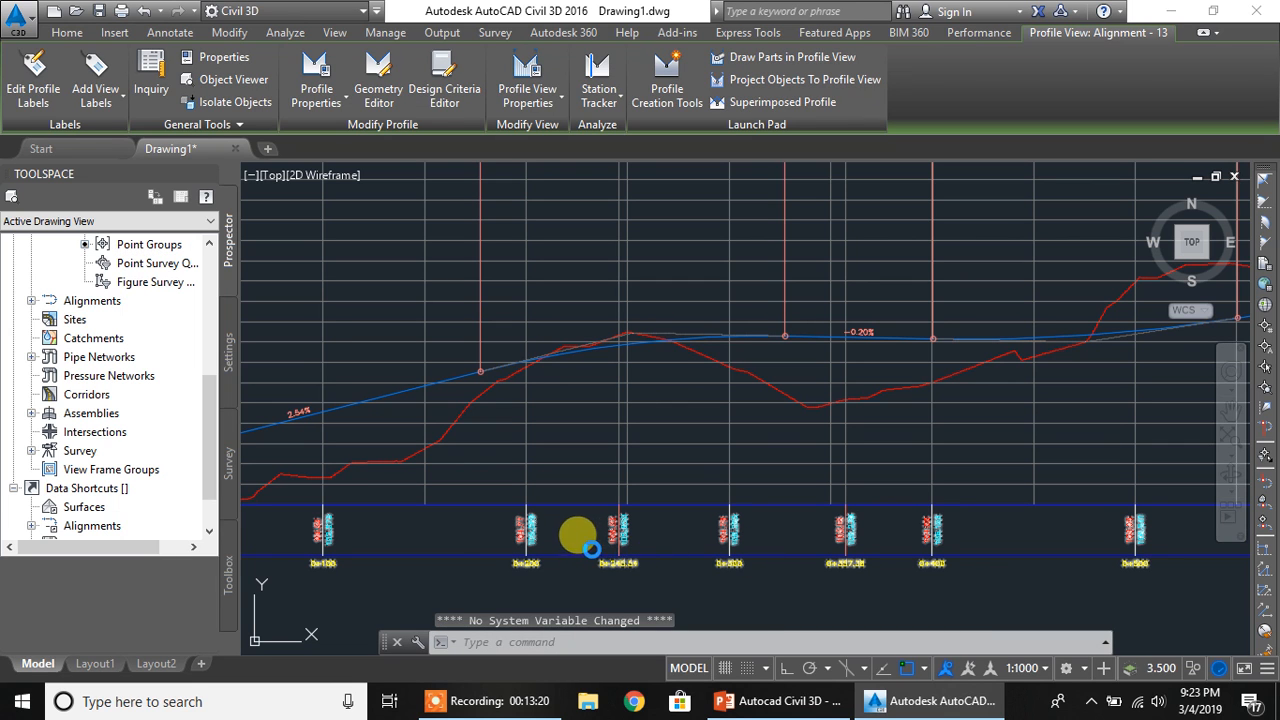
scroll(605, 540, up, 6)
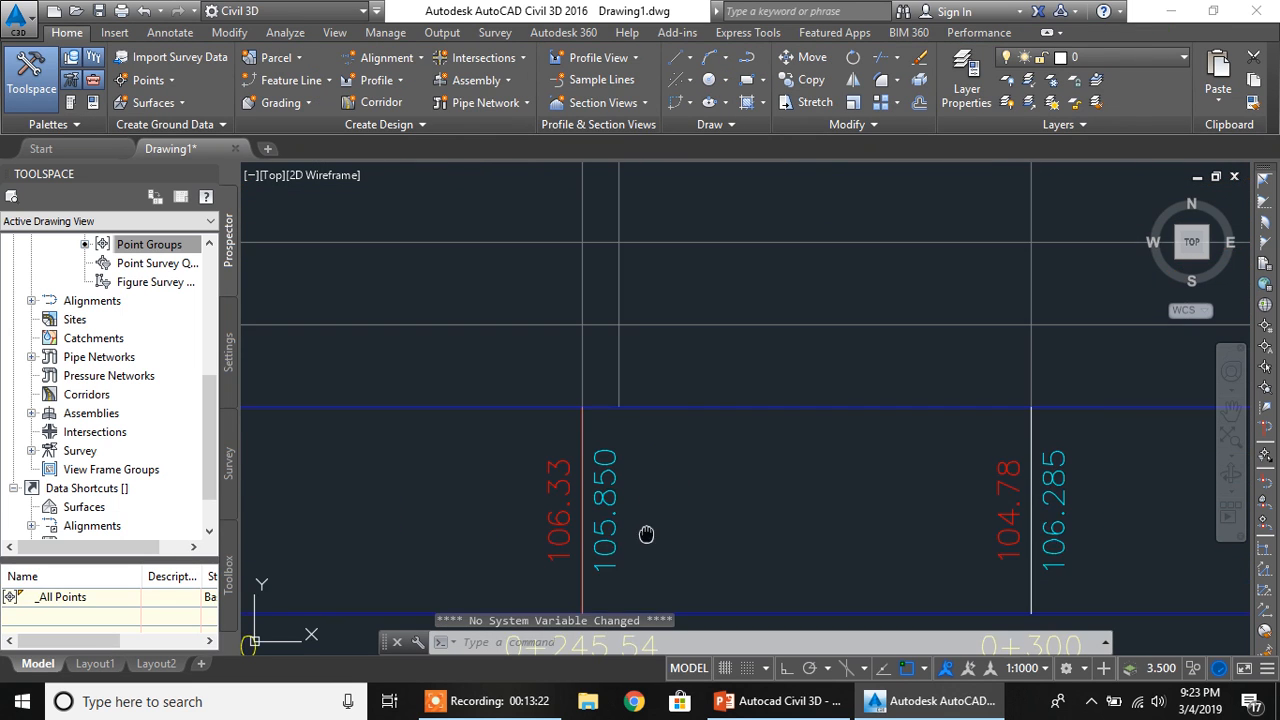
scroll(715, 388, down, 4)
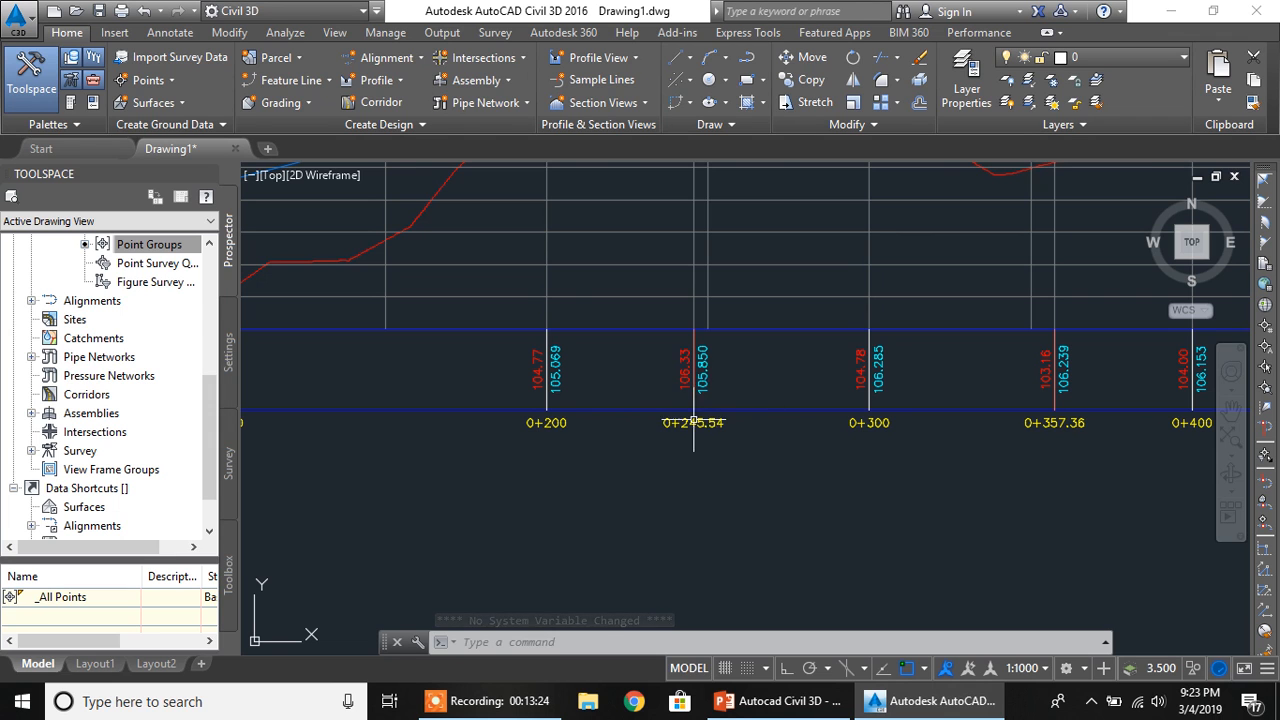
middle_drag(693, 422, 594, 466)
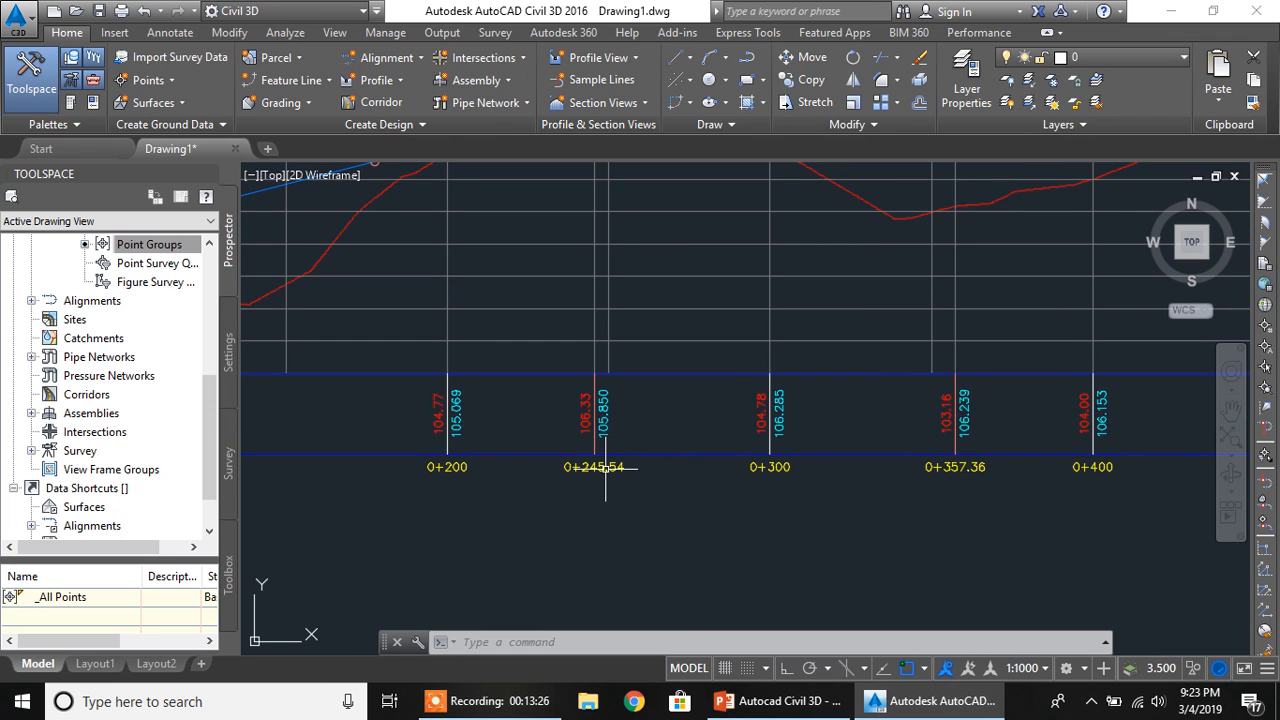
middle_drag(578, 300, 578, 388)
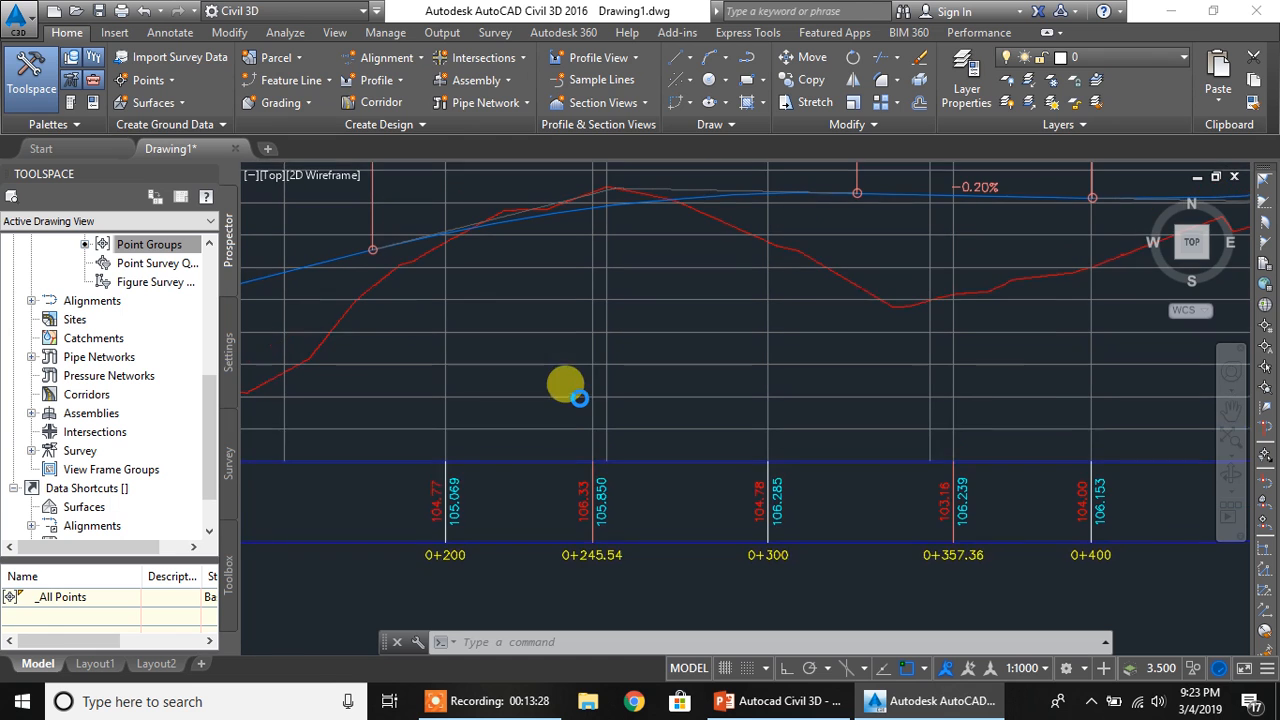
- Open the Station Equation label of the profile view's Elevations and Stations band style for editing
click(700, 284)
click(691, 258)
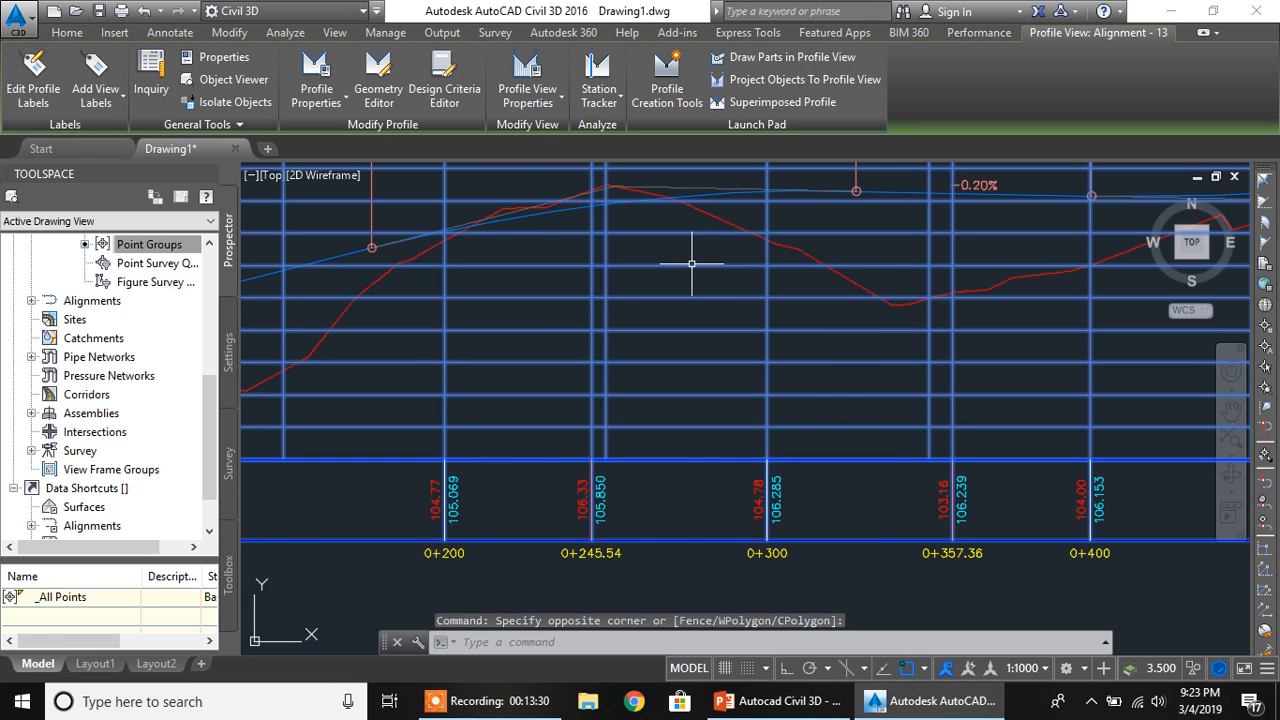
right_click(693, 266)
click(766, 451)
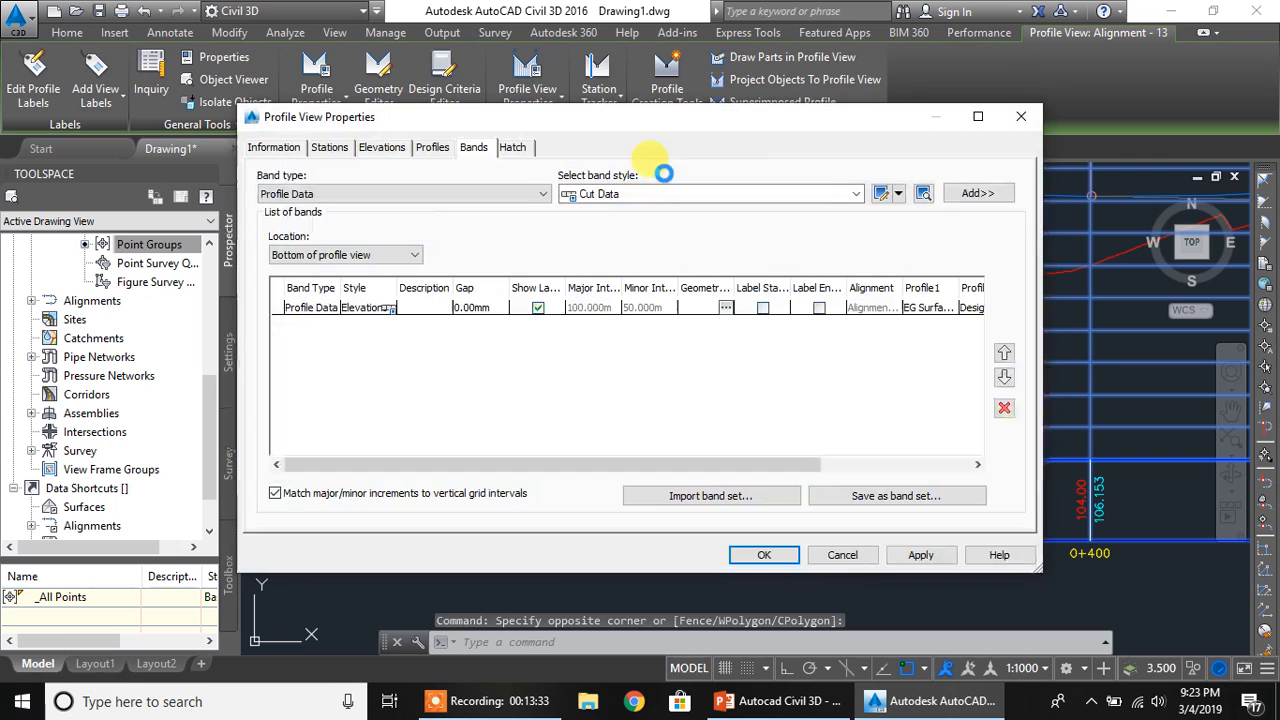
click(372, 308)
click(389, 308)
click(729, 388)
click(585, 268)
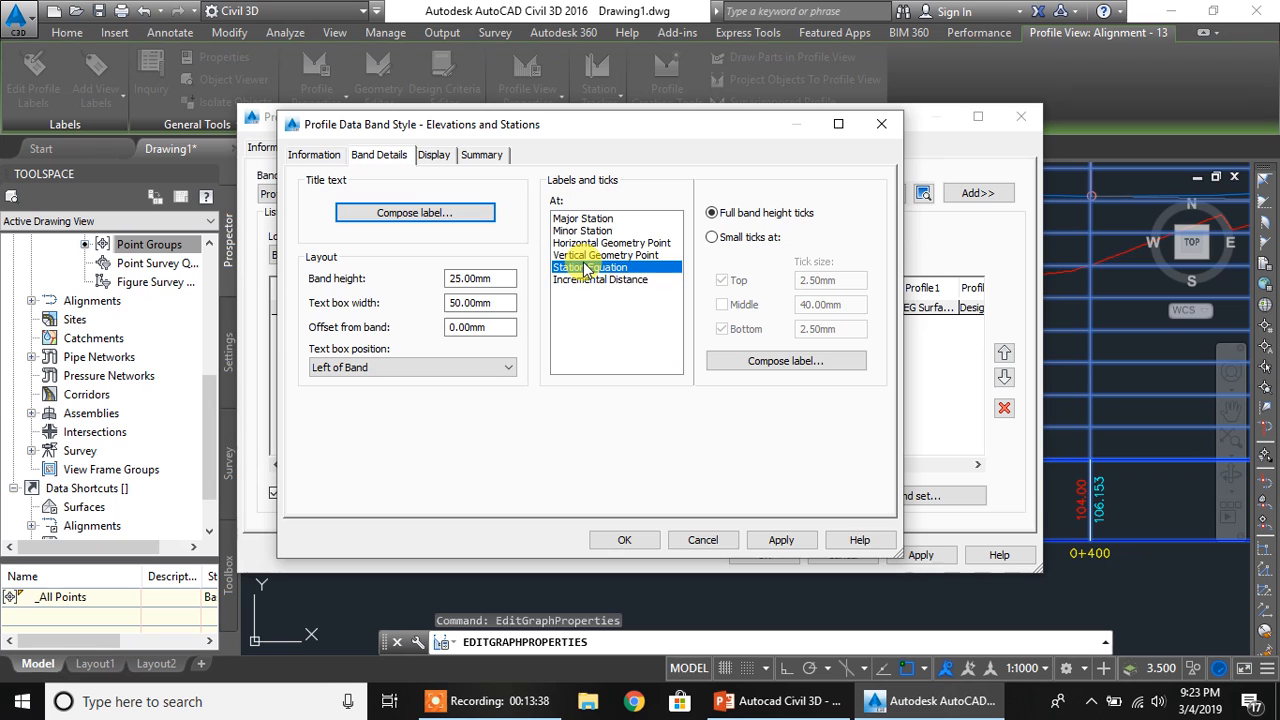
click(766, 361)
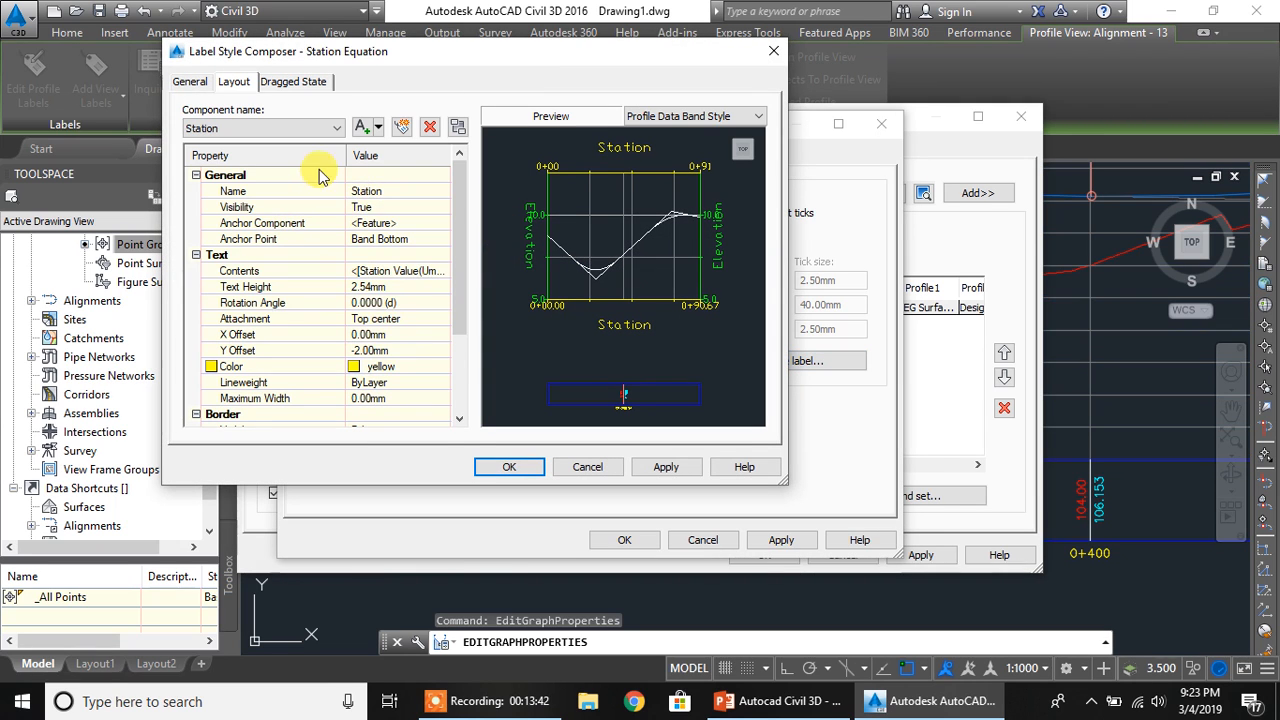
- Set the Station component's text color to magenta and accept the label and band style changes
click(352, 367)
click(440, 365)
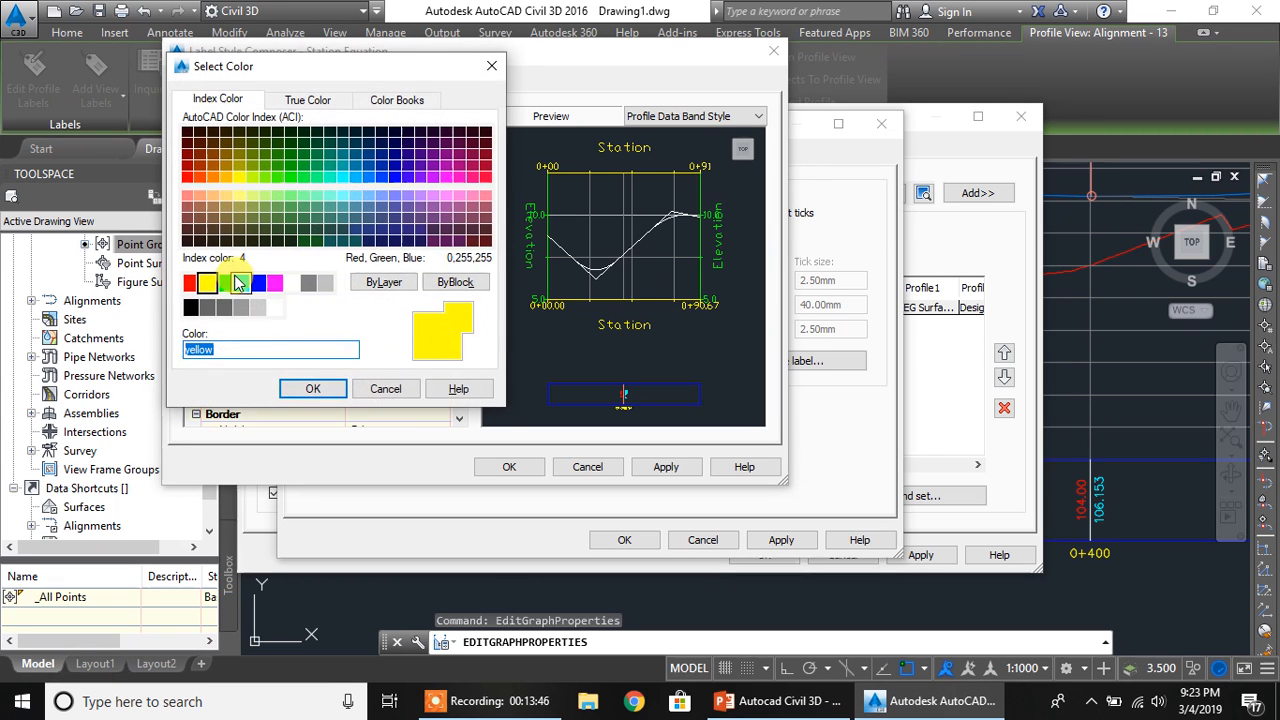
click(275, 283)
click(316, 389)
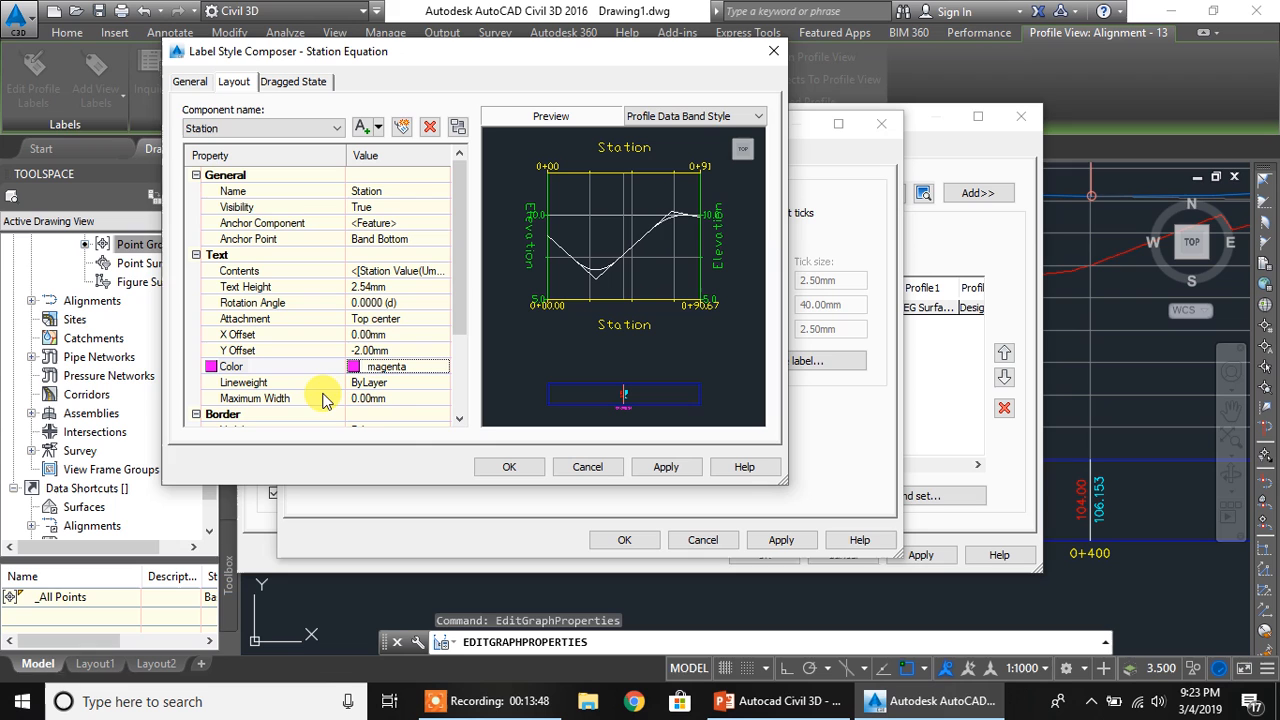
click(660, 466)
click(509, 466)
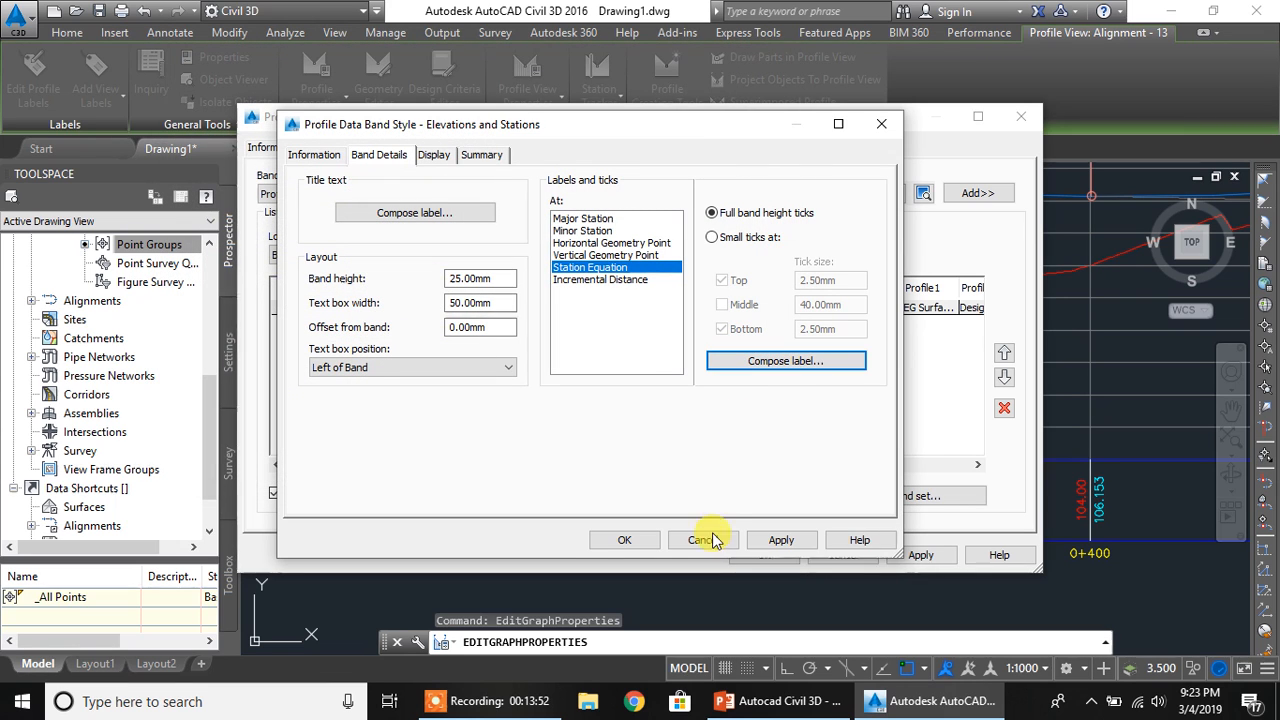
click(612, 540)
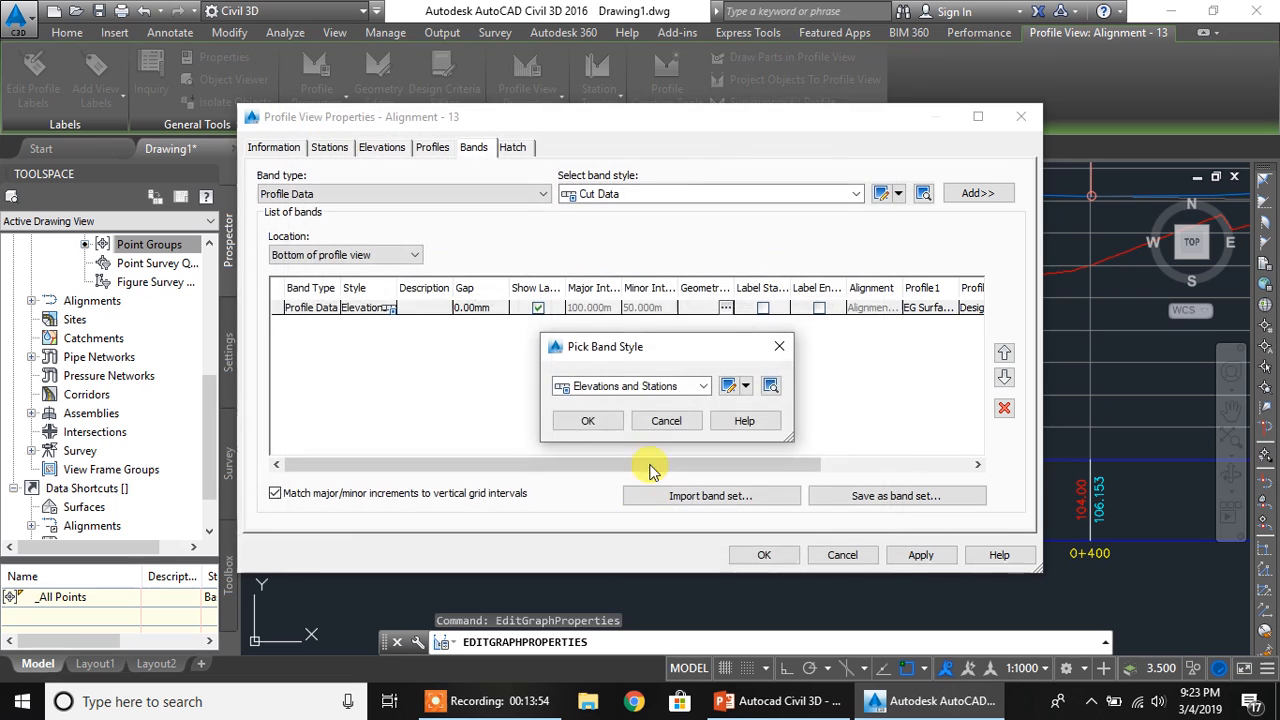
- Confirm the Elevations and Stations band style and apply the profile view properties
click(578, 420)
click(912, 555)
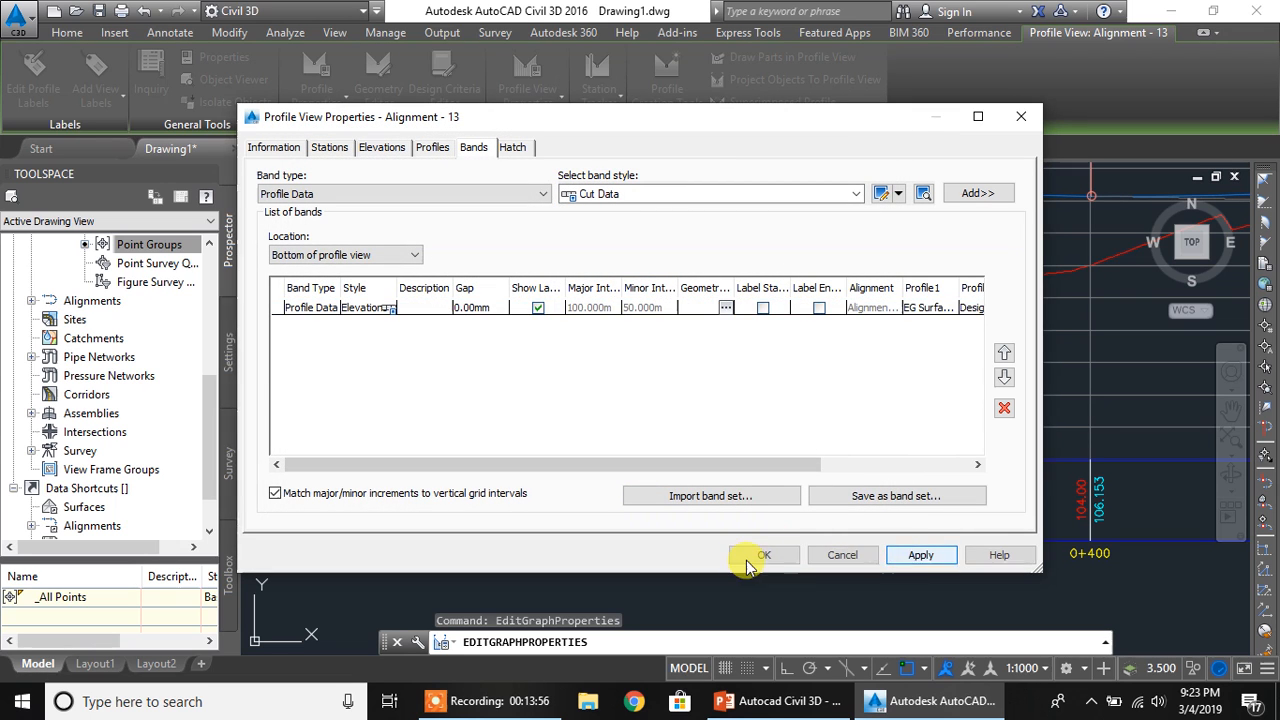
click(755, 556)
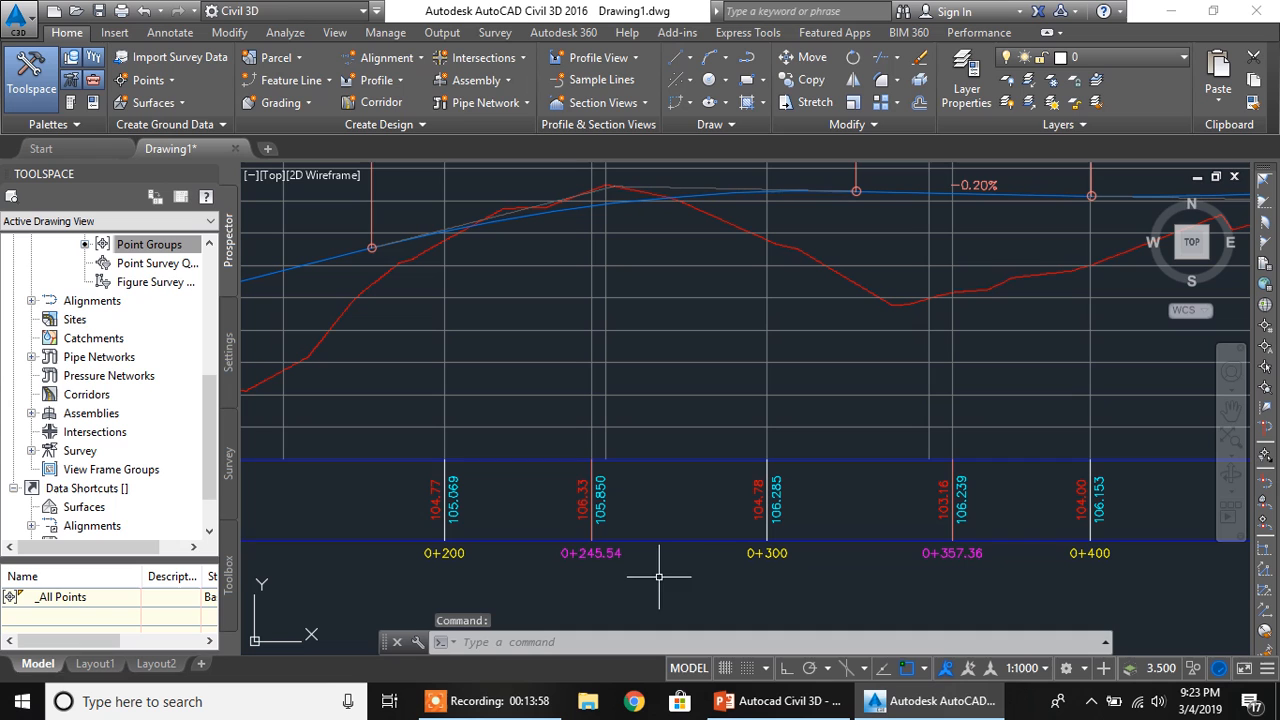
- Compare the magenta station equation labels in the profile view band with the station ahead and back labels on the plan alignment
mouse_move(884, 577)
middle_down()
mouse_move(876, 497)
mouse_move(894, 434)
middle_up()
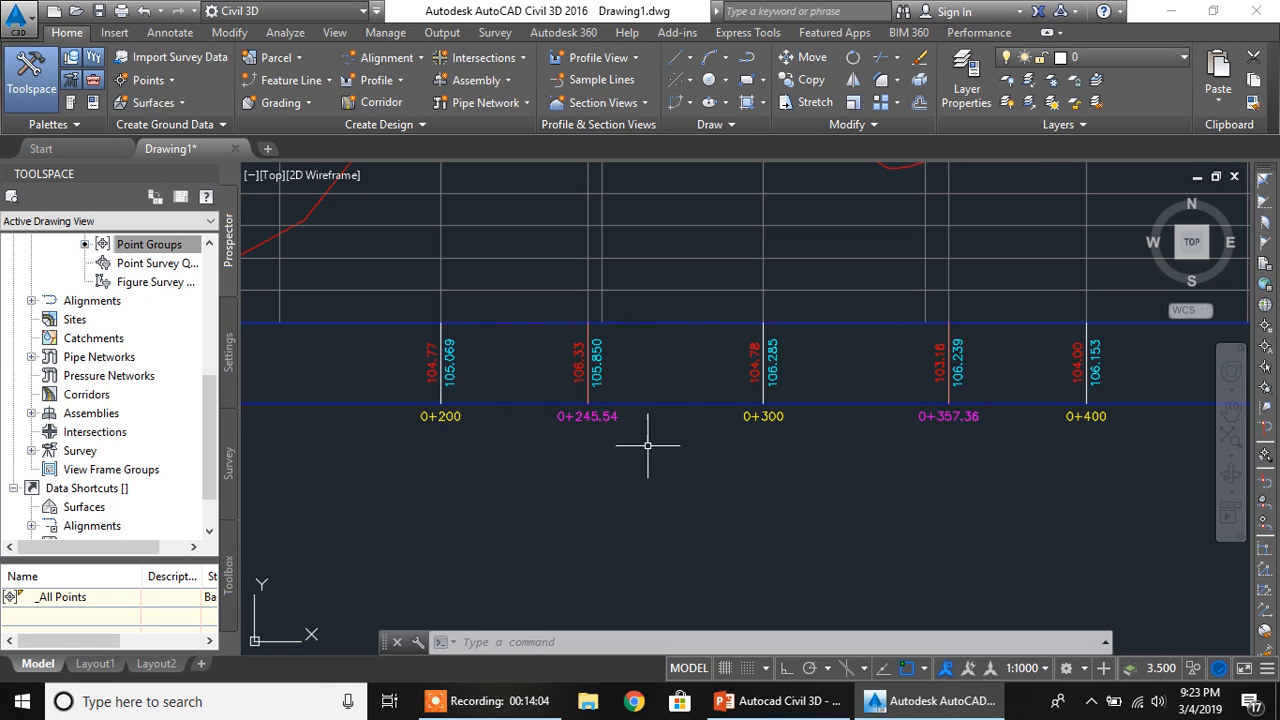
scroll(592, 415, up, 2)
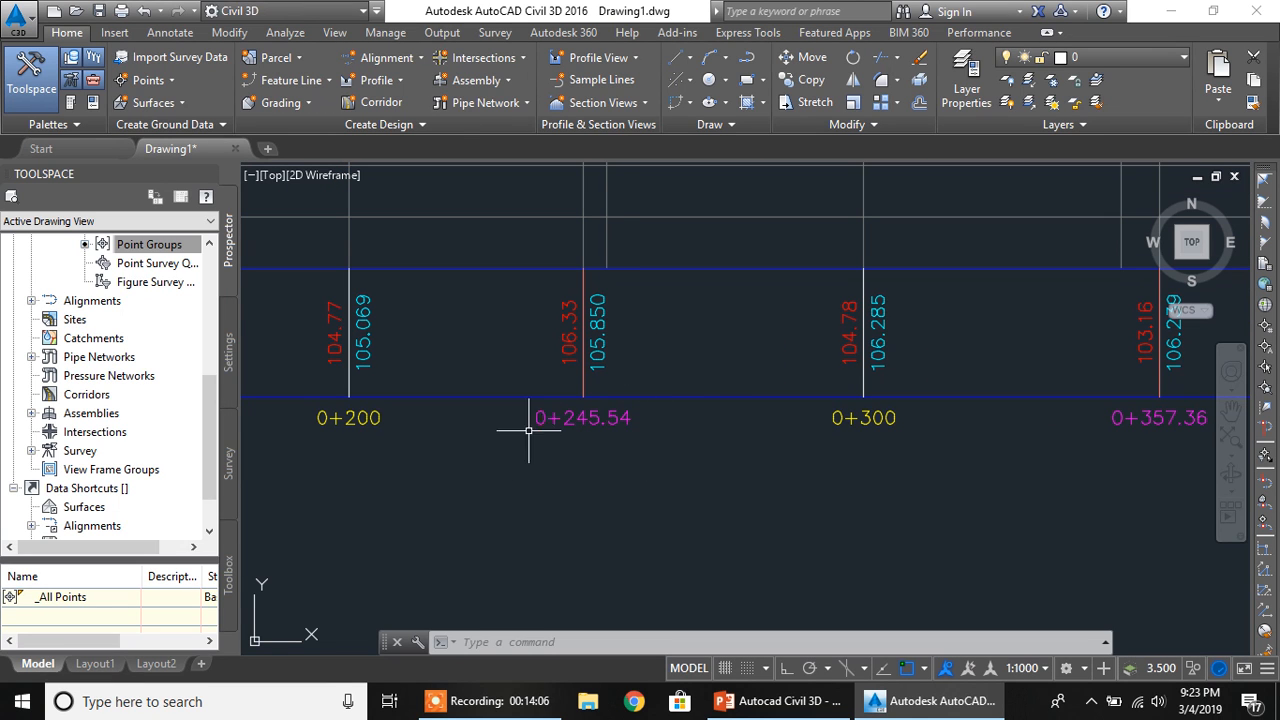
middle_drag(863, 501, 687, 514)
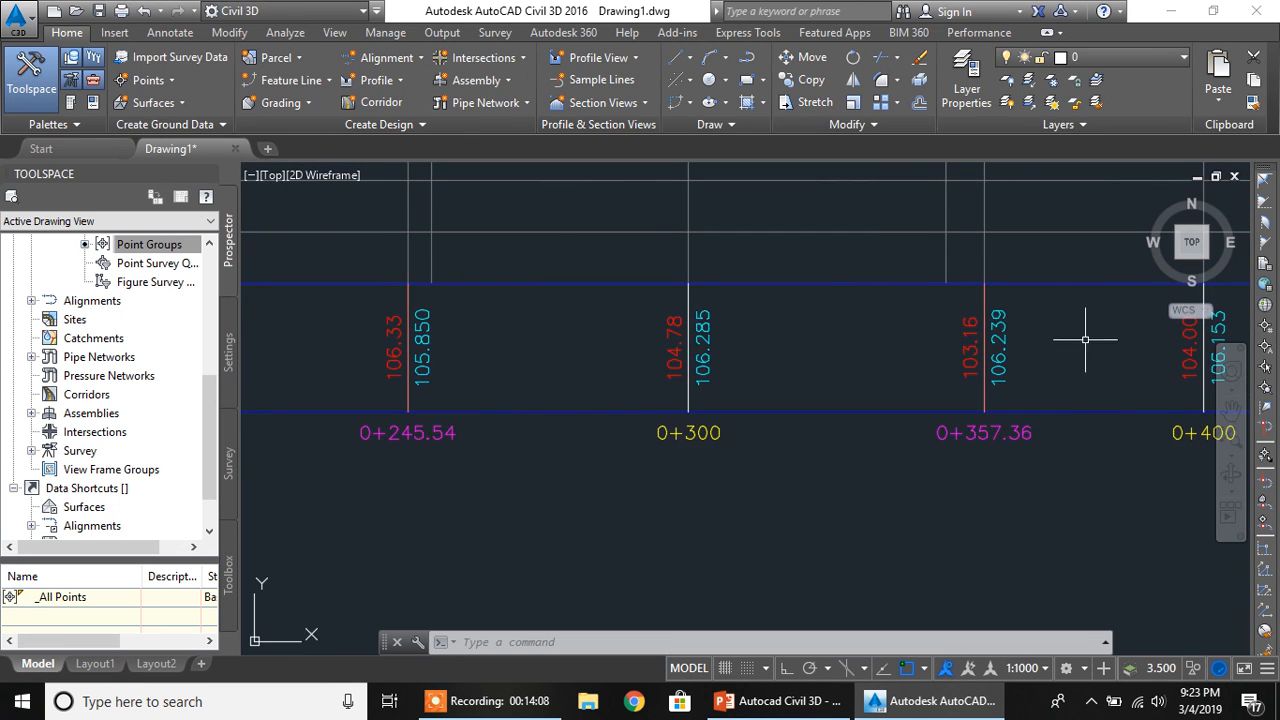
middle_drag(451, 377, 810, 405)
scroll(810, 405, down, 10)
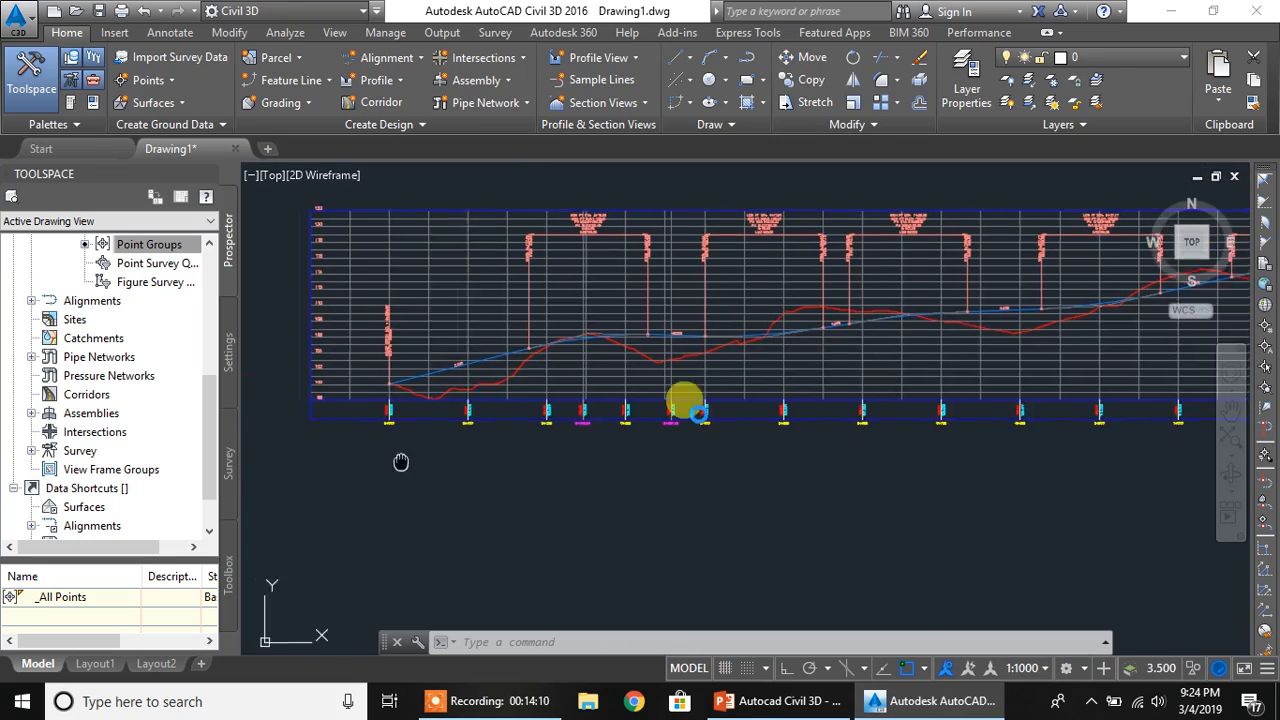
middle_drag(308, 475, 609, 351)
mouse_move(610, 532)
middle_down()
mouse_move(665, 434)
mouse_move(700, 485)
mouse_move(690, 550)
middle_up()
scroll(665, 434, up, 8)
scroll(686, 463, up, 3)
middle_drag(628, 238, 636, 534)
middle_drag(563, 343, 566, 407)
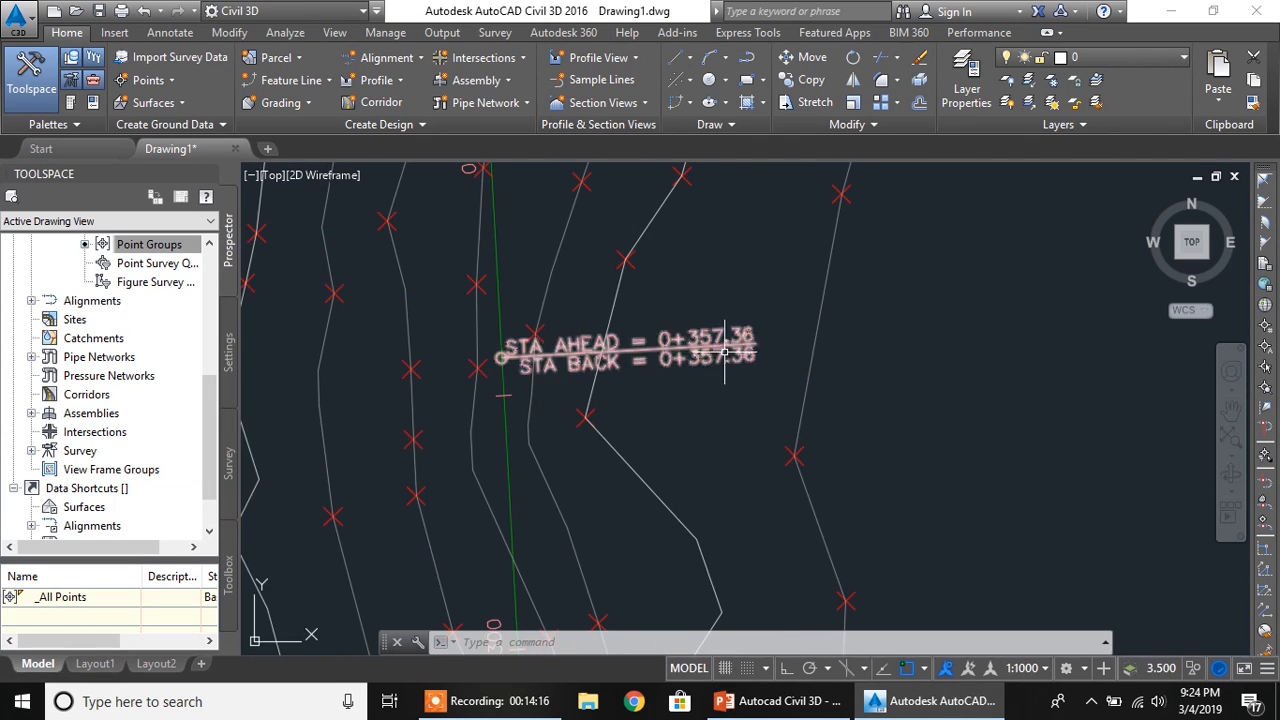
scroll(718, 378, down, 6)
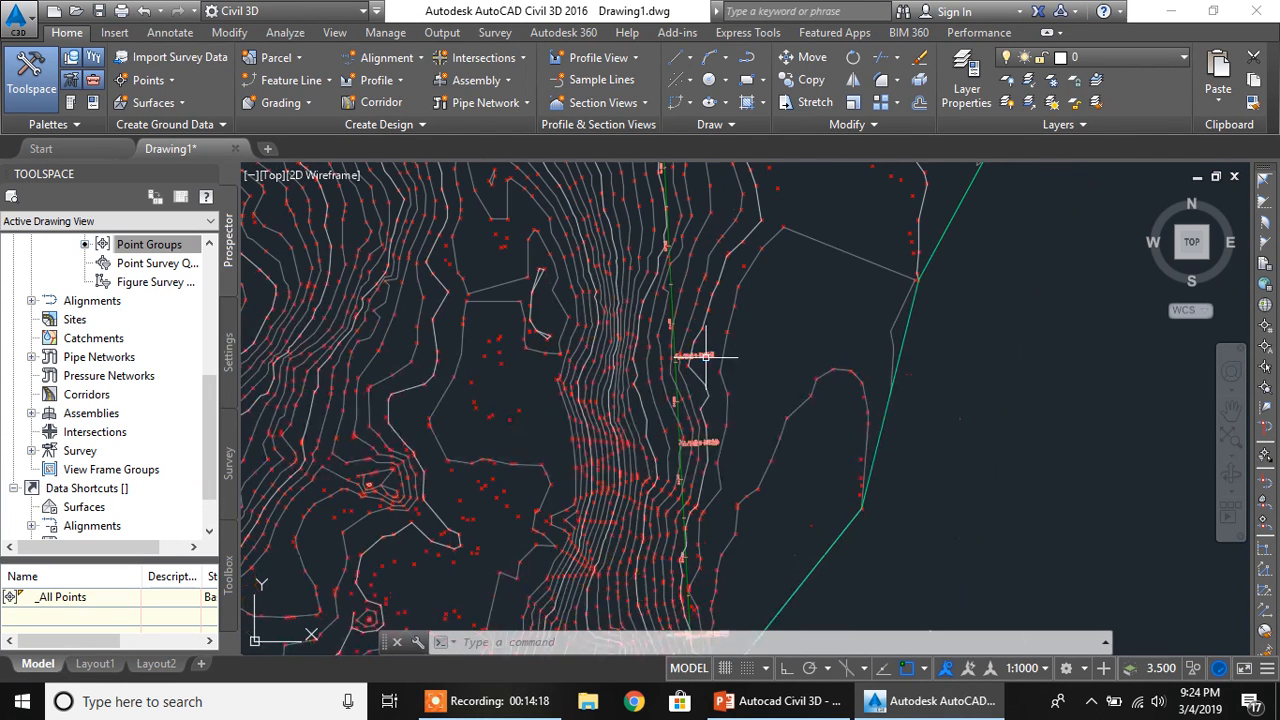
- Open the profile view's style for editing and review its horizontal axes and graph settings
middle_drag(772, 361, 620, 425)
scroll(629, 386, down, 6)
mouse_move(697, 345)
middle_down()
mouse_move(531, 486)
mouse_move(527, 505)
middle_up()
middle_drag(906, 311, 655, 373)
scroll(662, 380, up, 8)
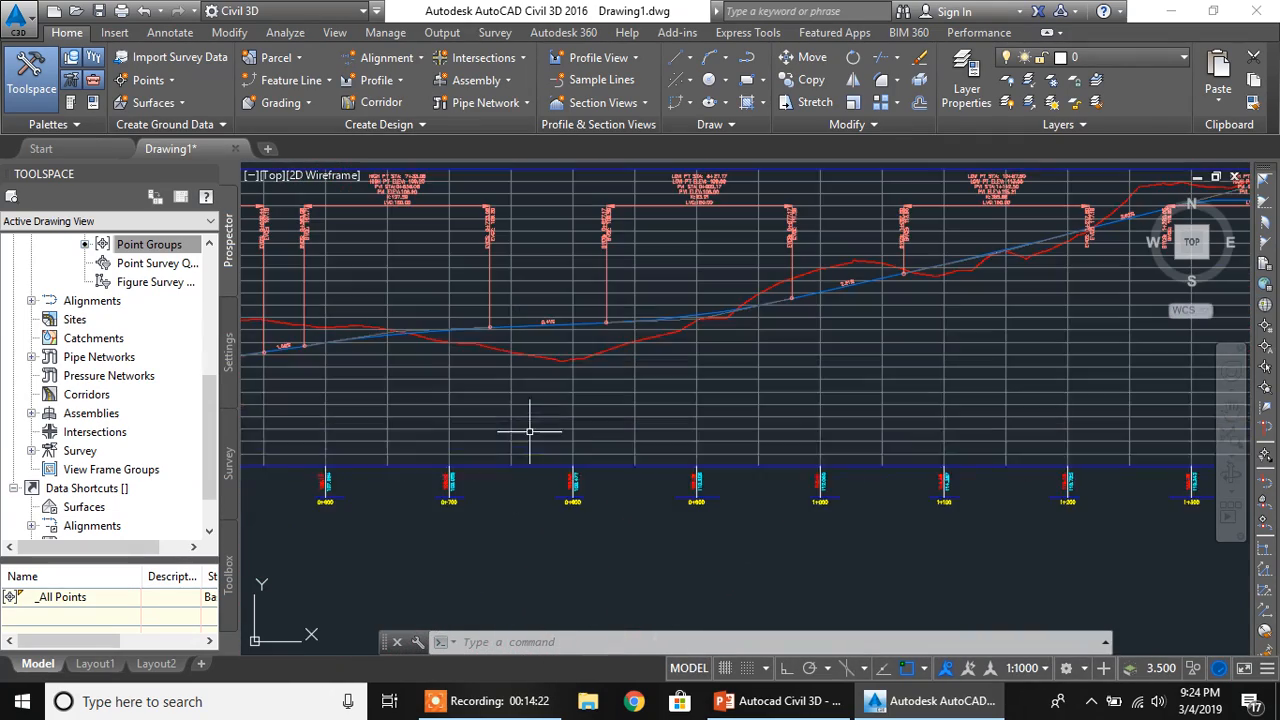
middle_drag(416, 389, 669, 346)
middle_drag(595, 316, 549, 420)
middle_drag(926, 362, 674, 454)
middle_drag(1004, 406, 914, 413)
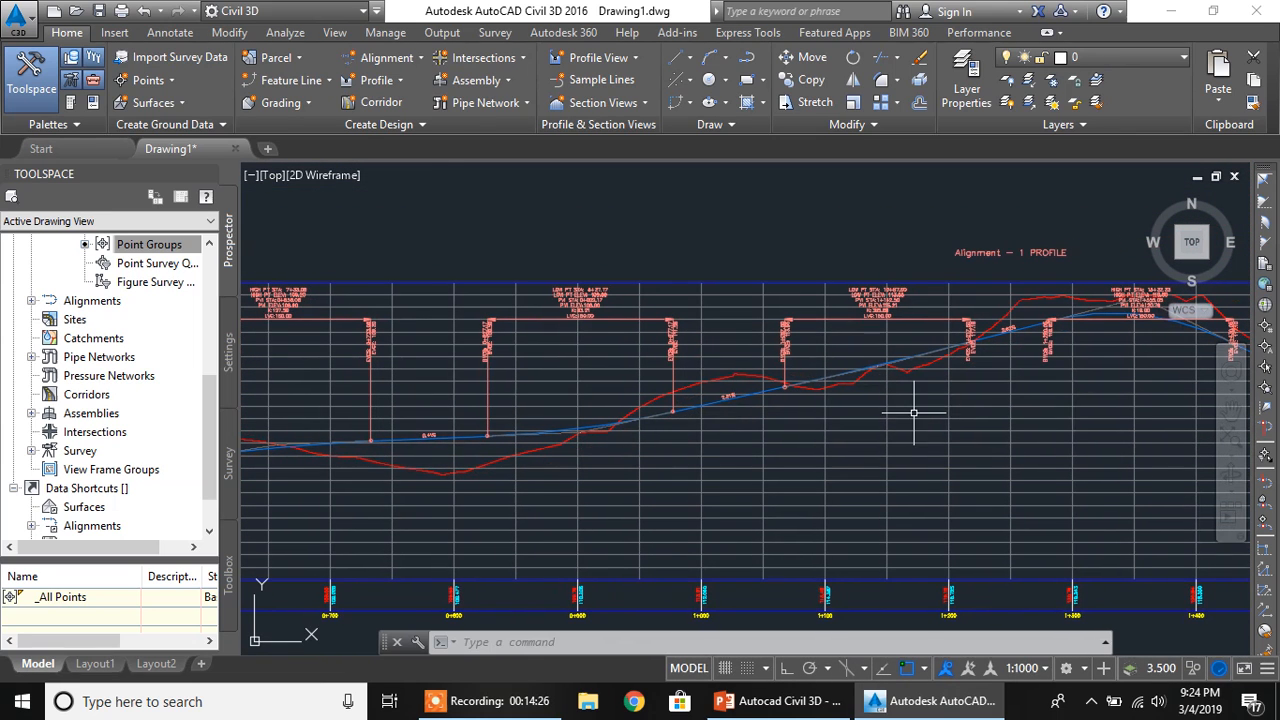
click(913, 388)
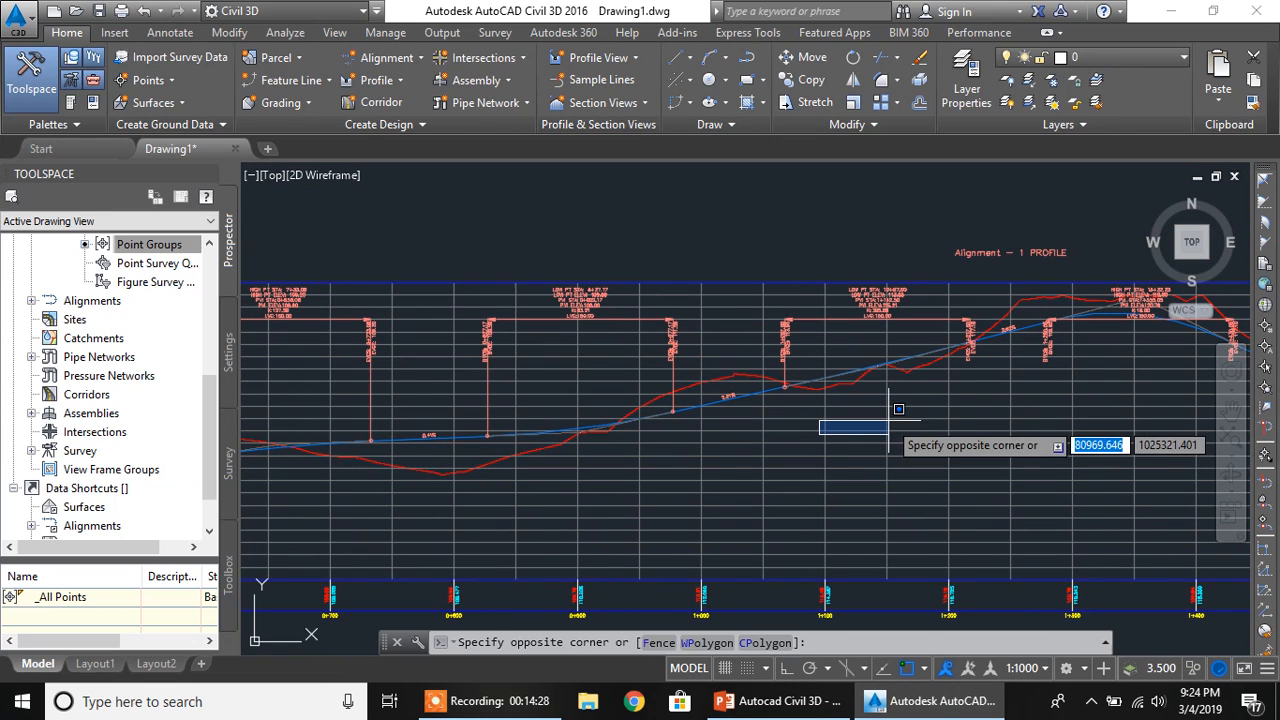
click(826, 425)
right_click(826, 425)
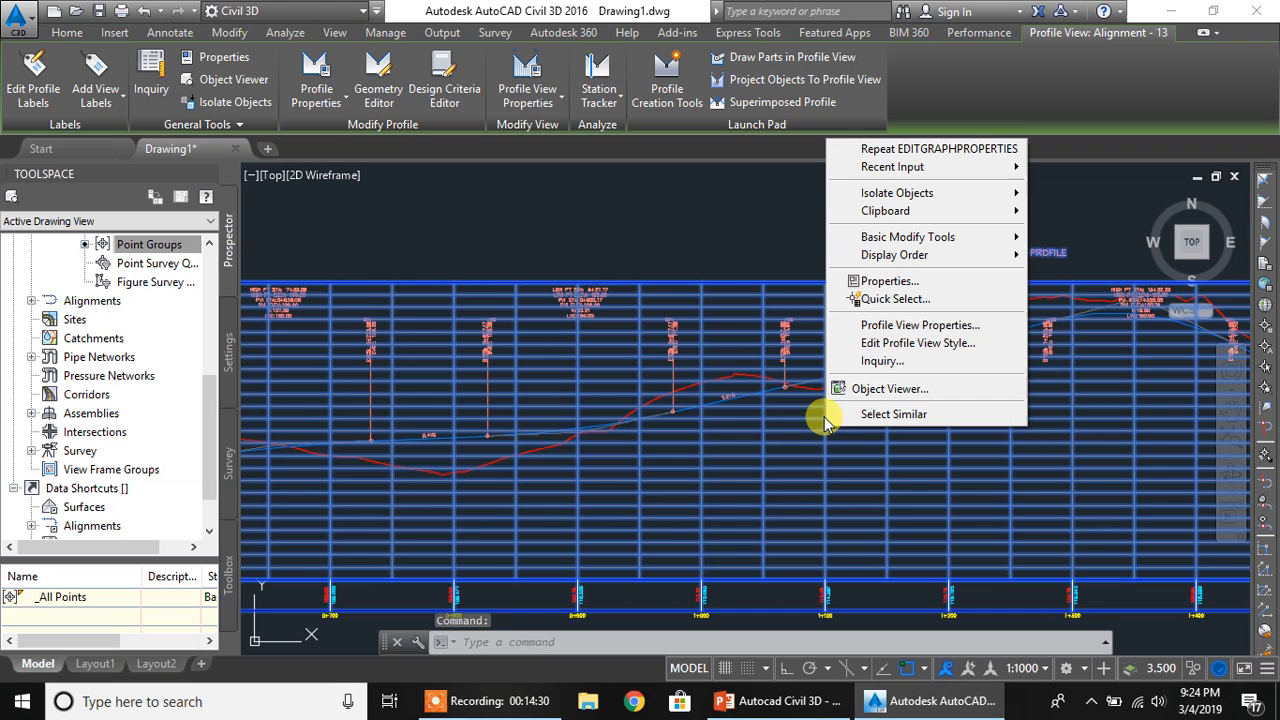
click(913, 345)
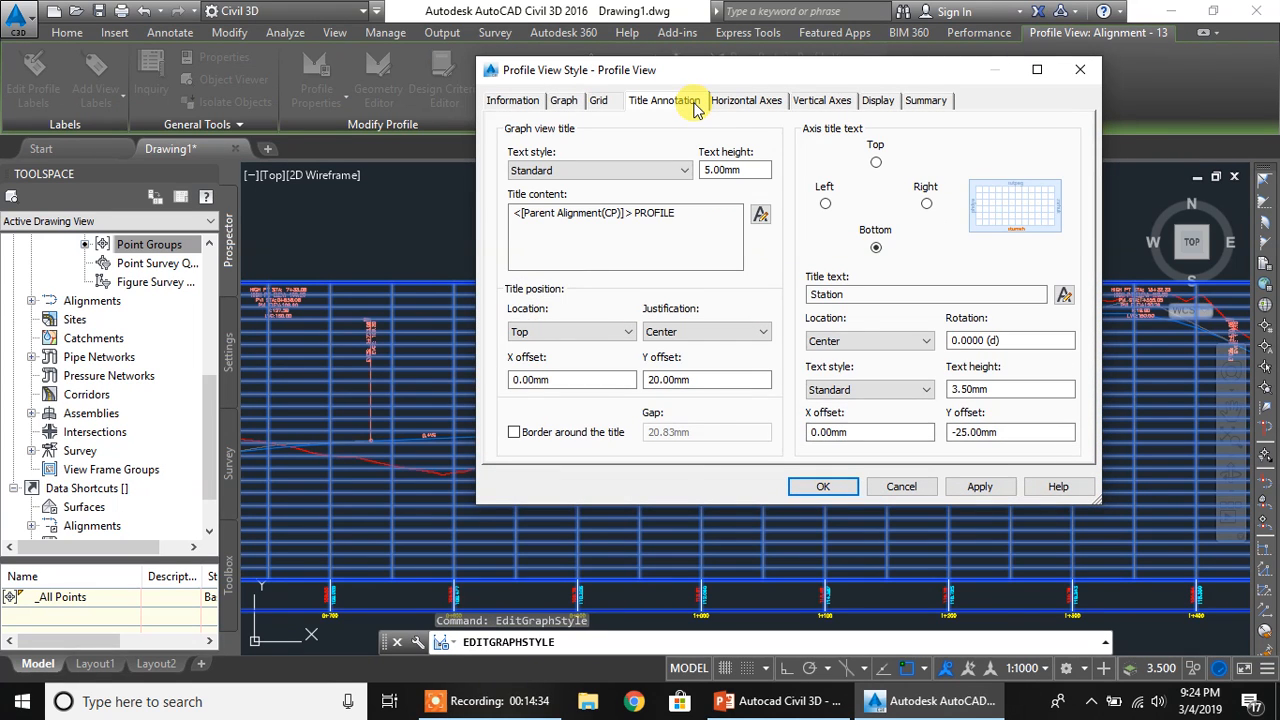
click(735, 102)
click(564, 104)
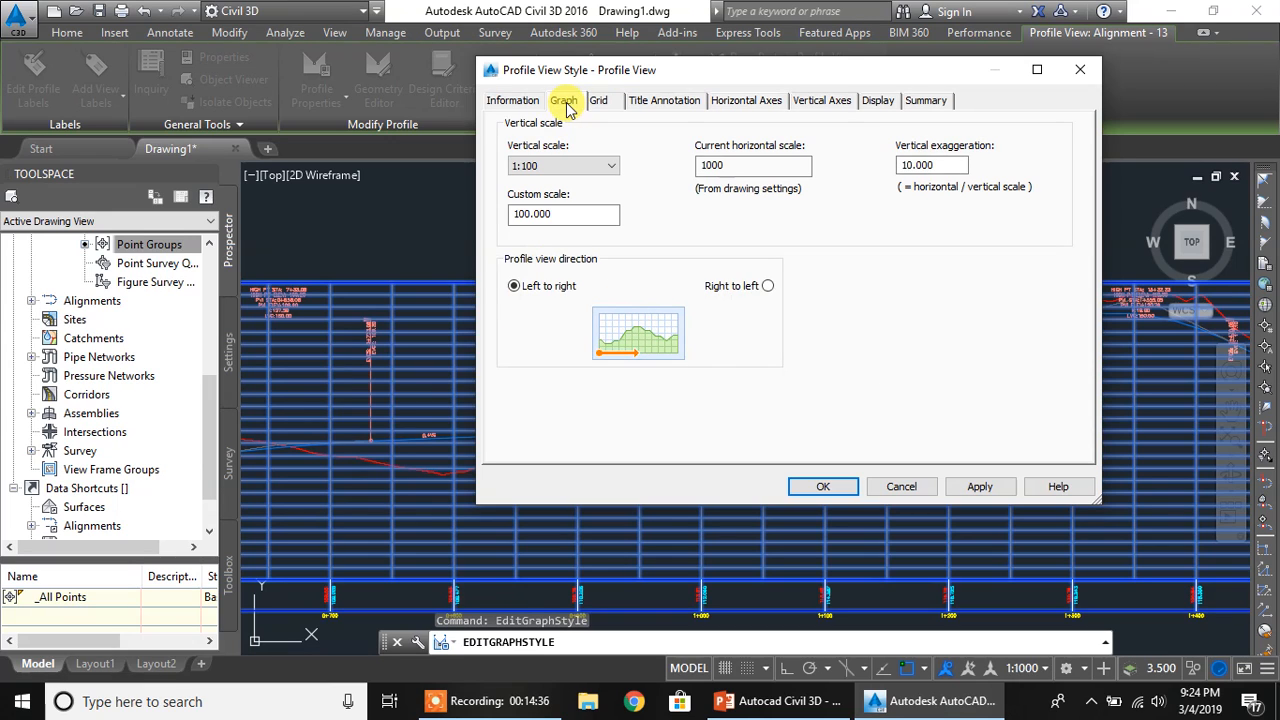
- Enable vertical and horizontal grid clipping, both clipped to the highest profiles, and apply the profile view style
click(601, 104)
click(530, 156)
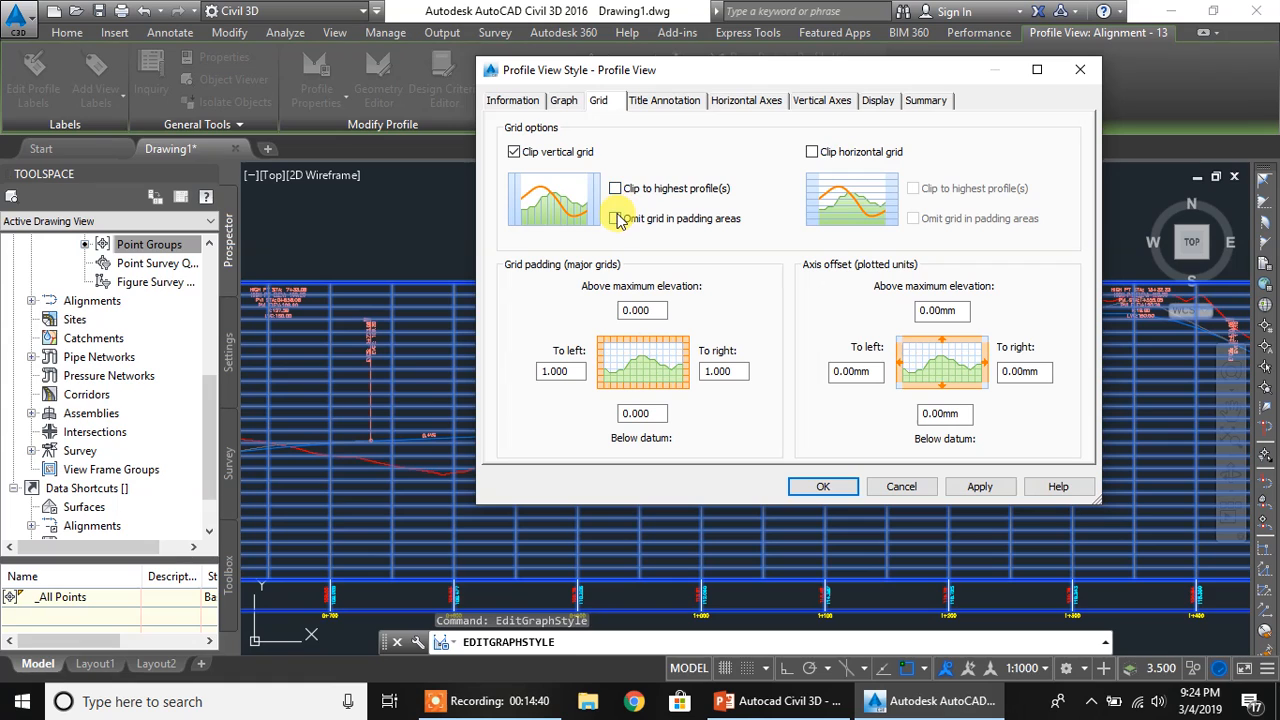
click(615, 188)
click(811, 152)
click(913, 188)
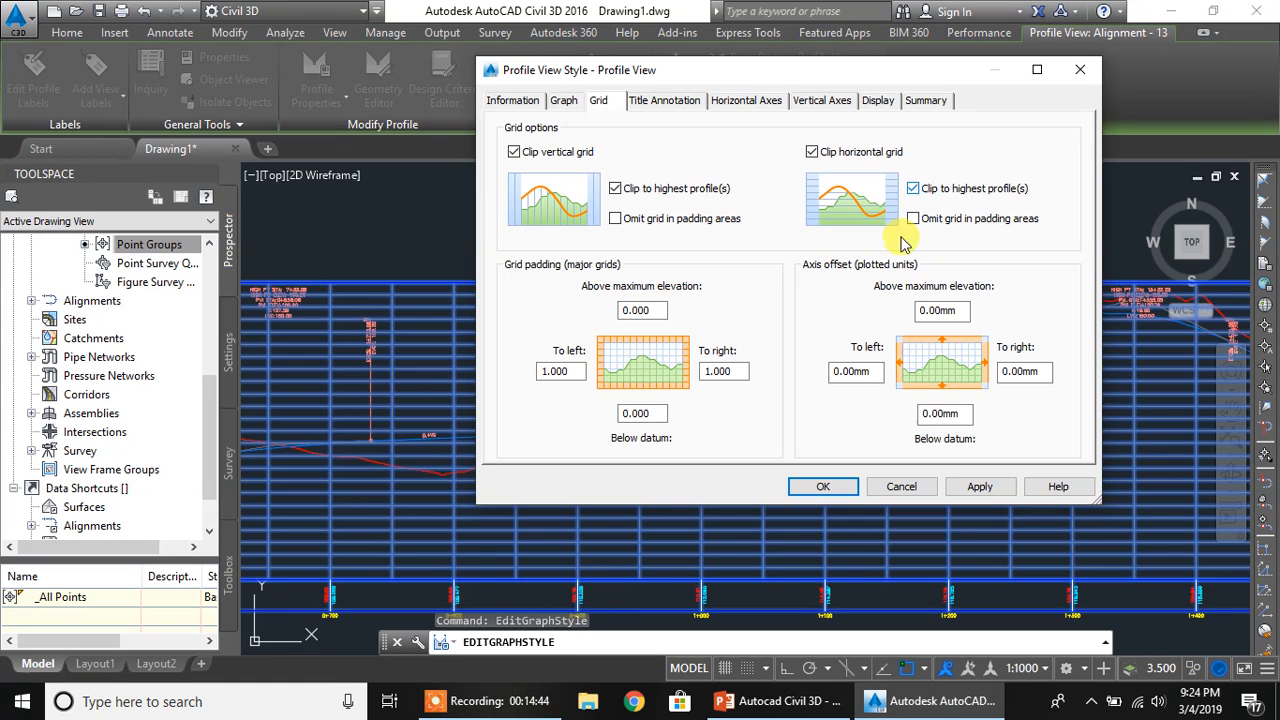
click(962, 487)
click(823, 486)
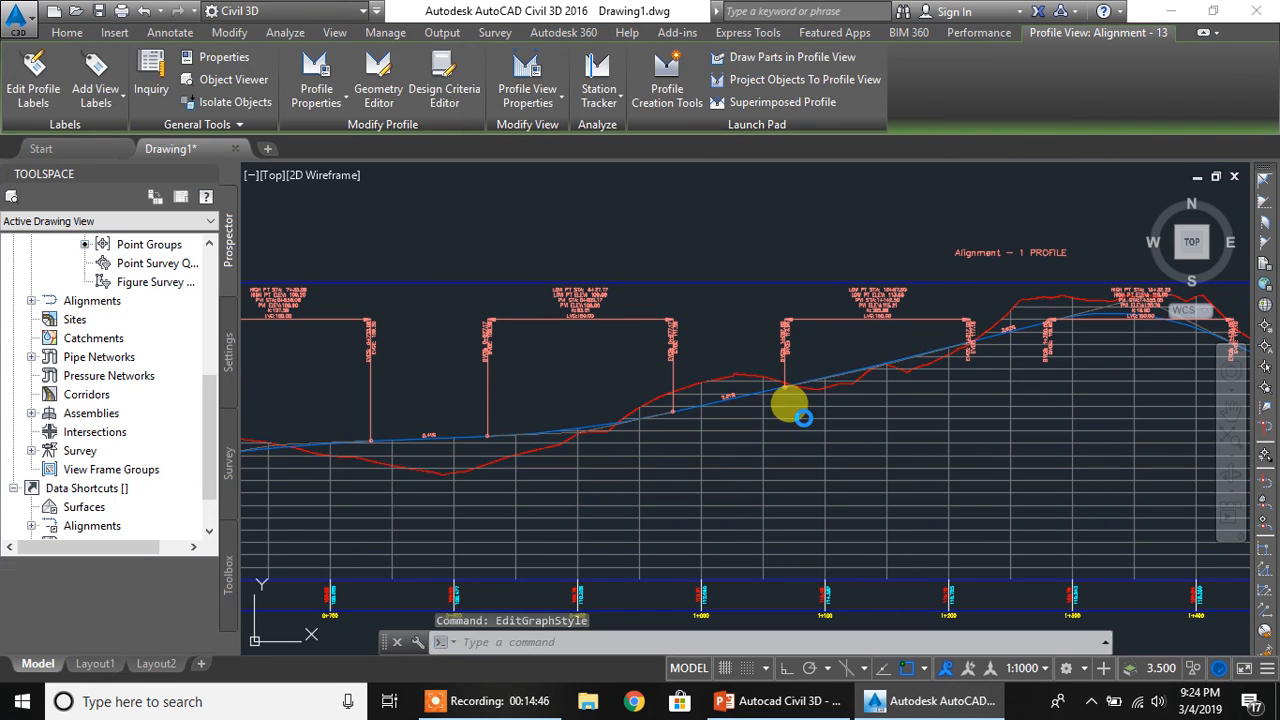
- Deselect the profile view and examine the clipped grid, profiles and band labels along the alignment
key(Escape)
scroll(614, 380, down, 5)
scroll(573, 380, up, 8)
middle_drag(932, 410, 822, 480)
middle_drag(936, 425, 895, 453)
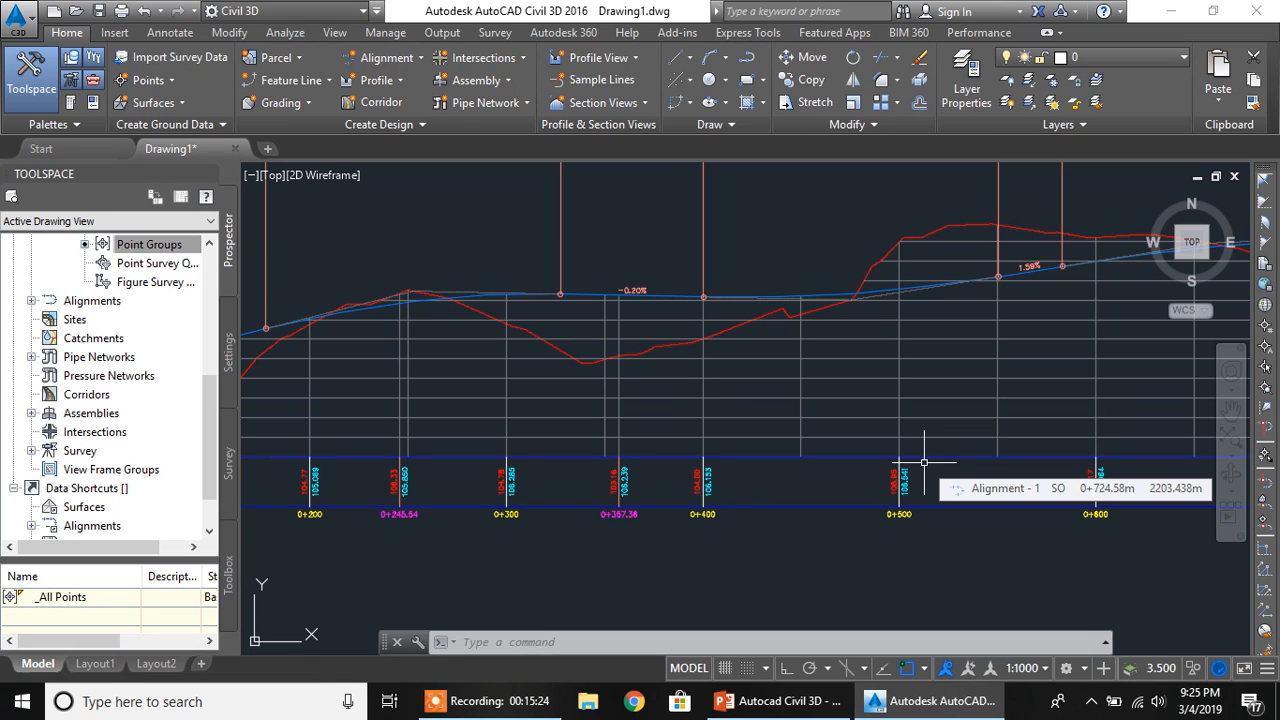
middle_drag(908, 423, 716, 402)
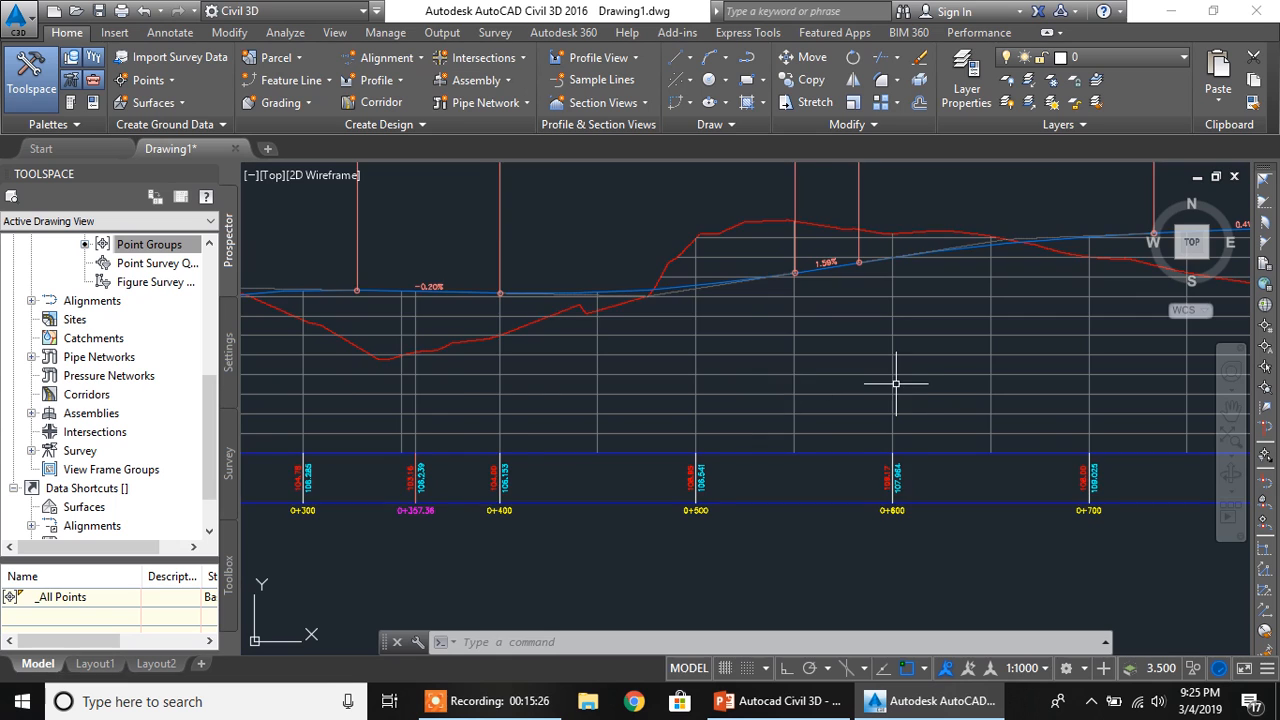
scroll(896, 384, down, 1)
middle_drag(924, 392, 754, 440)
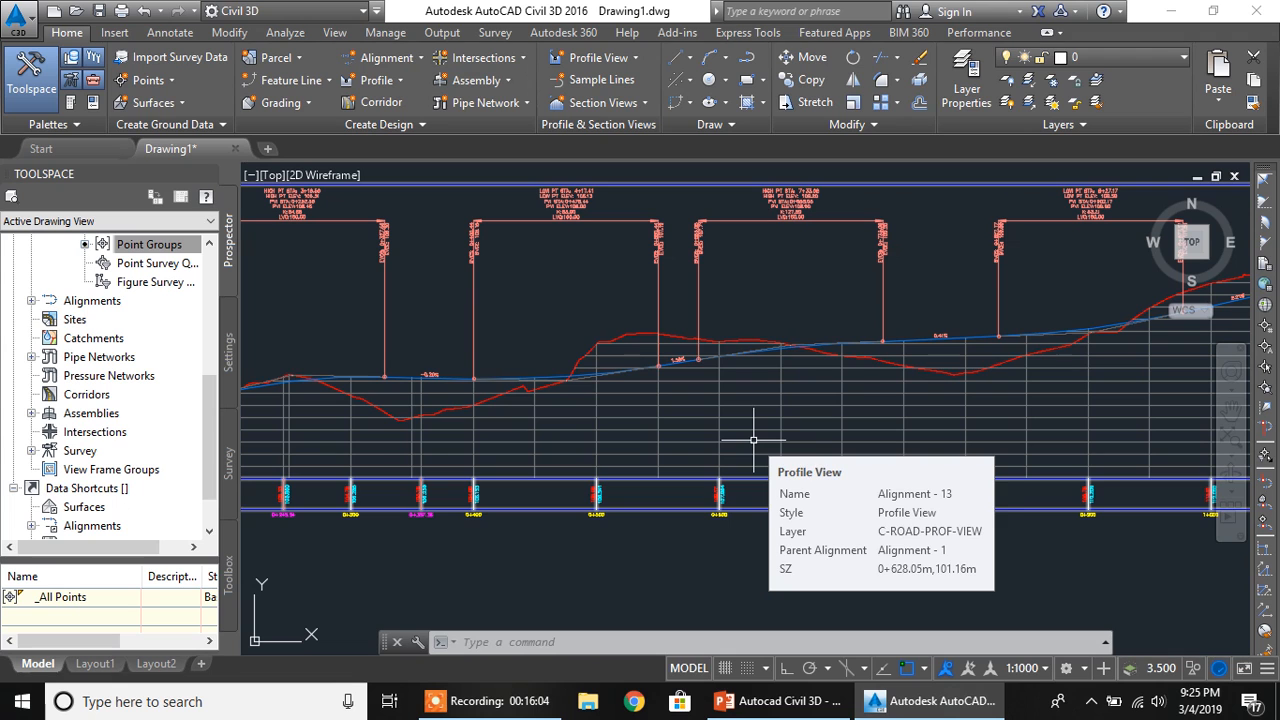
mouse_move(643, 486)
middle_down()
mouse_move(680, 400)
mouse_move(668, 459)
middle_up()
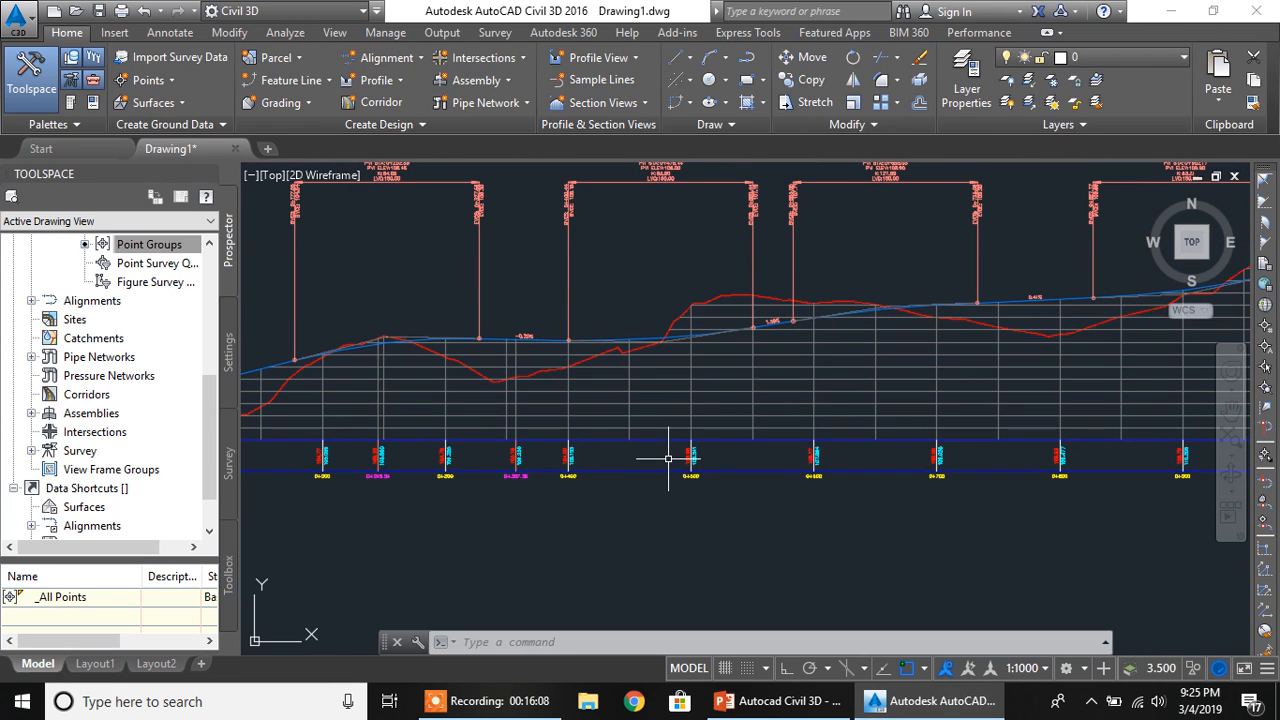